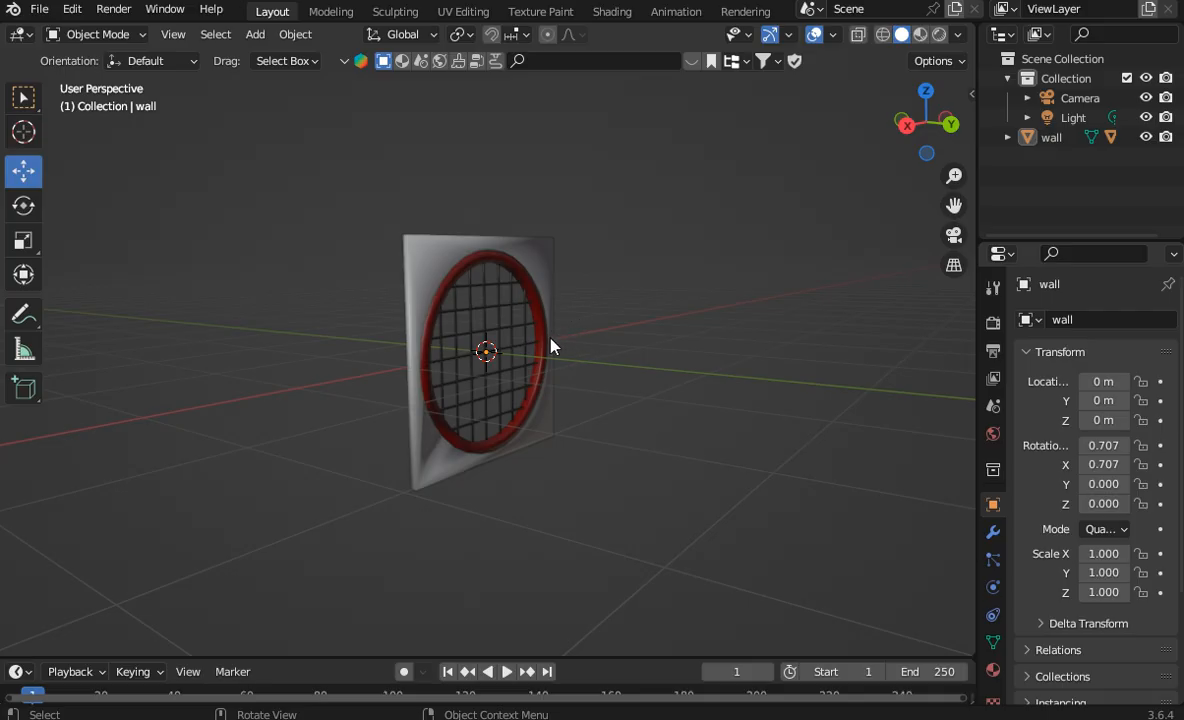
# Step: Select the wall and examine its thickness and rim from the left orthographic view and edge-on
pyautogui.moveTo(925, 125); pyautogui.dragTo(898, 128)
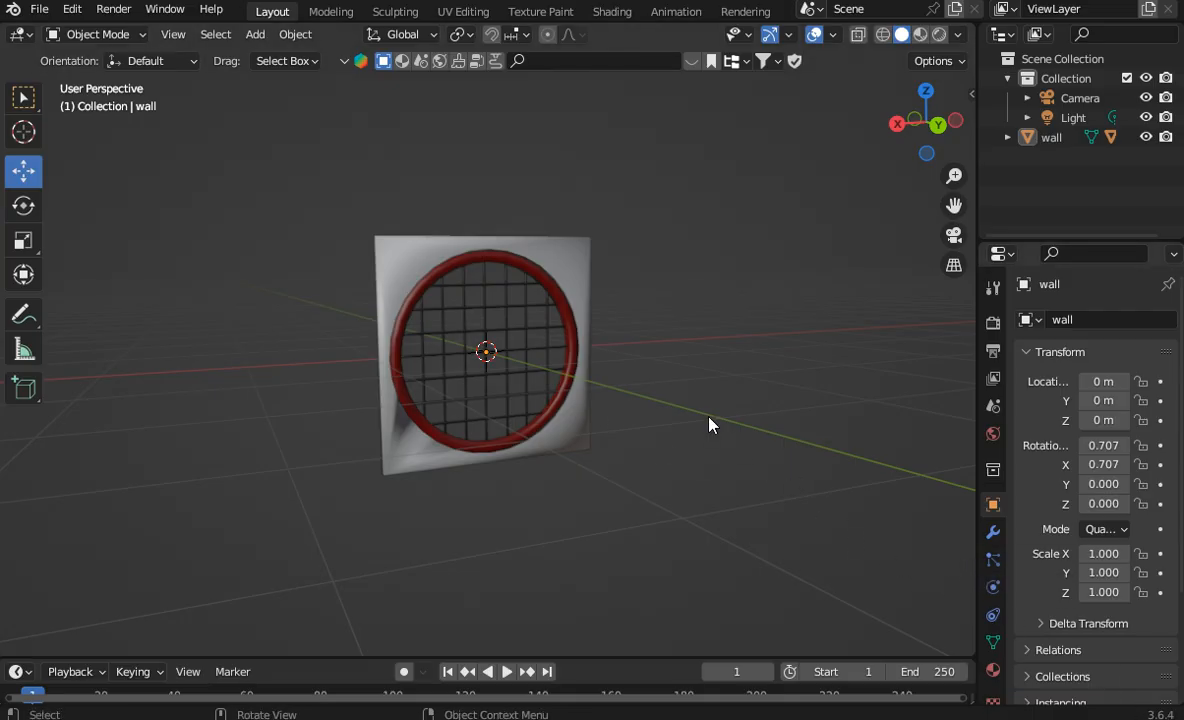
pyautogui.scroll(2, 710, 425)
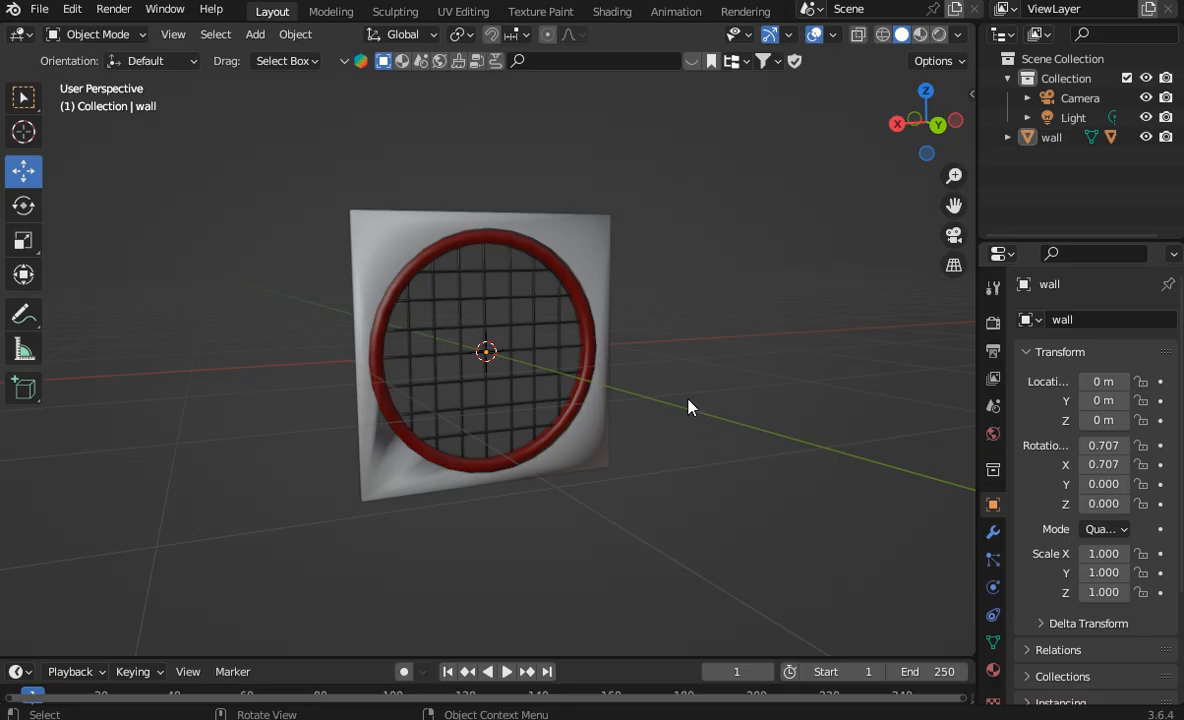
pyautogui.click(603, 298)
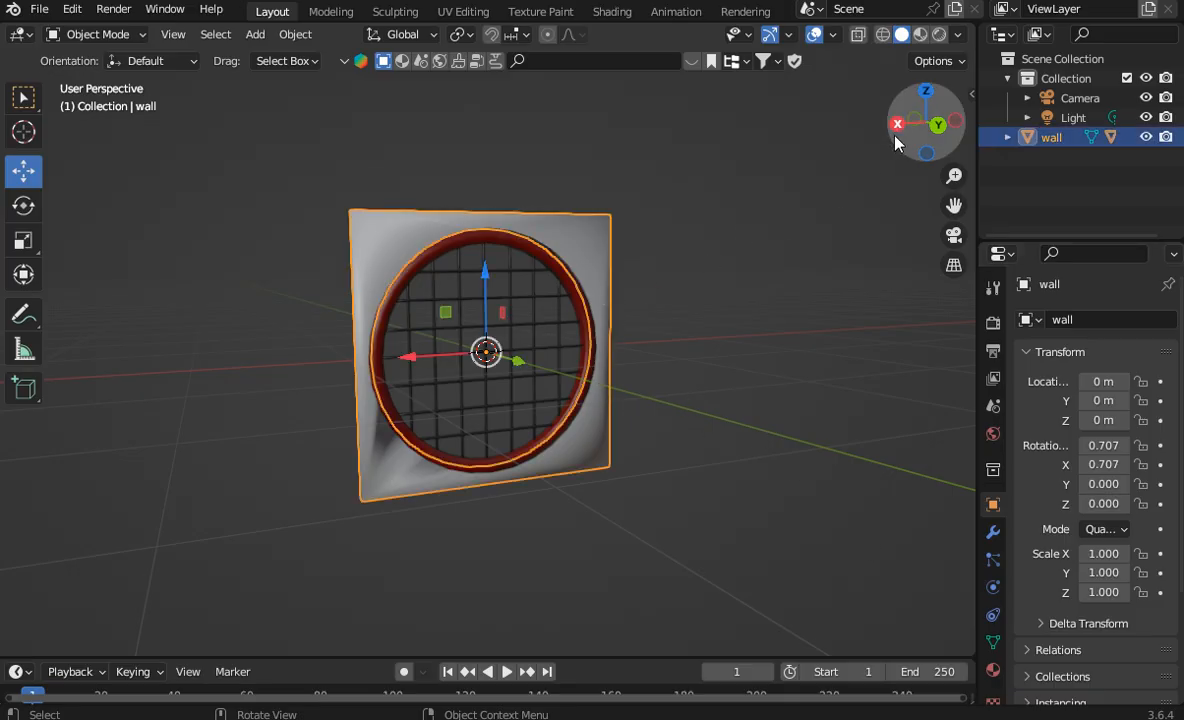
pyautogui.click(956, 121)
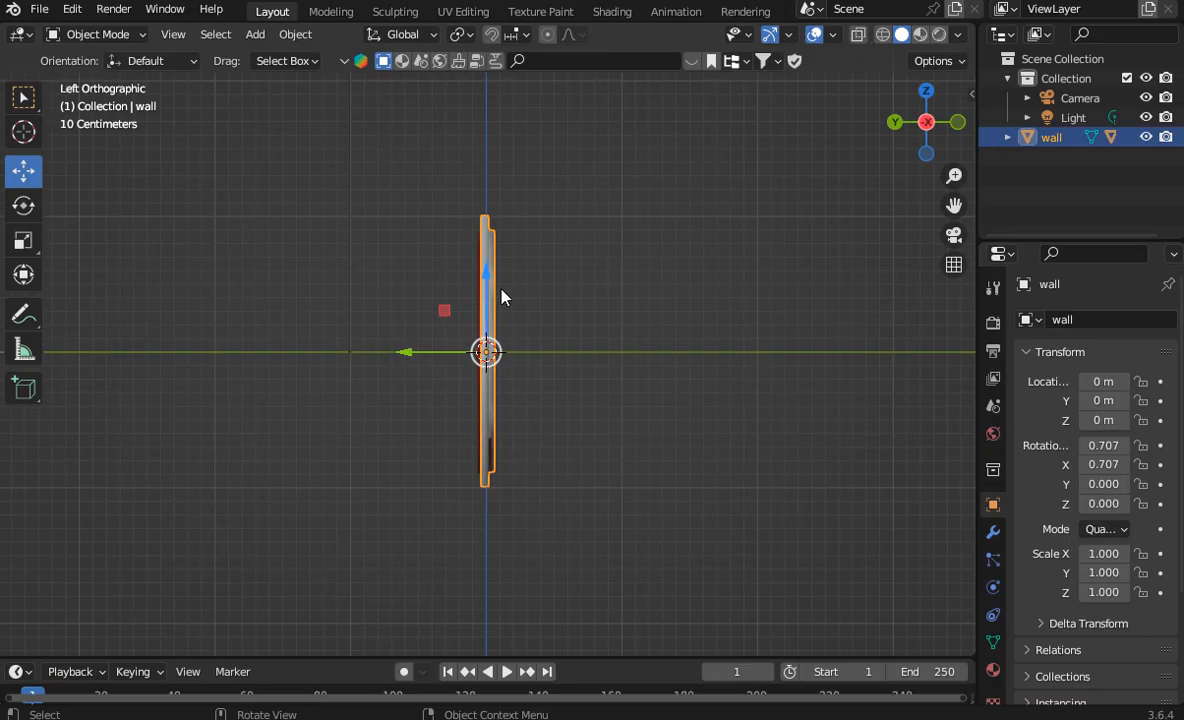
pyautogui.scroll(2, 503, 294)
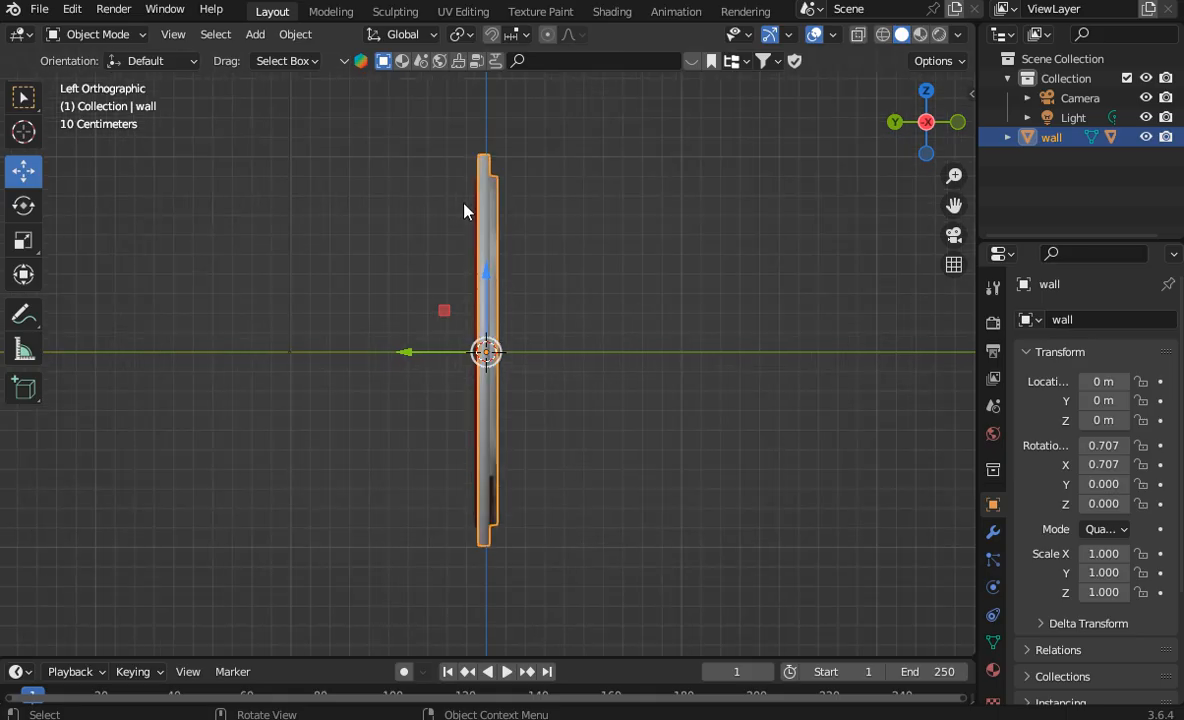
pyautogui.moveTo(915, 125); pyautogui.dragTo(782, 209)
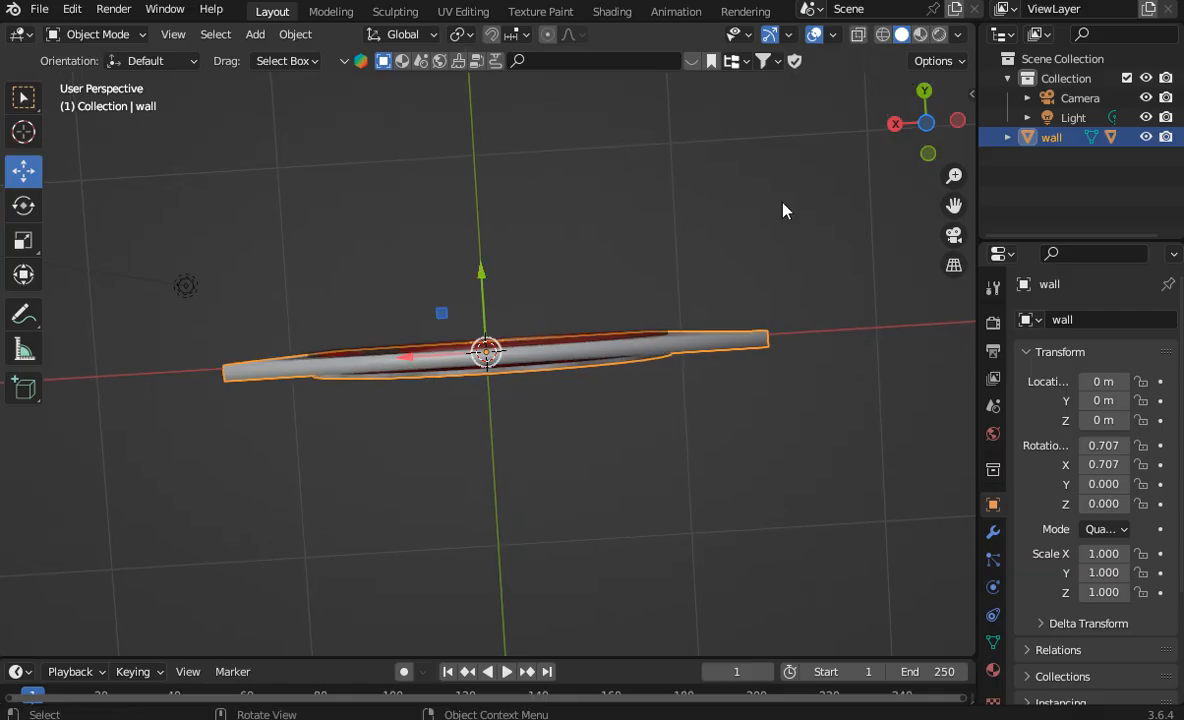
pyautogui.scroll(3, 782, 211)
pyautogui.scroll(1, 782, 211)
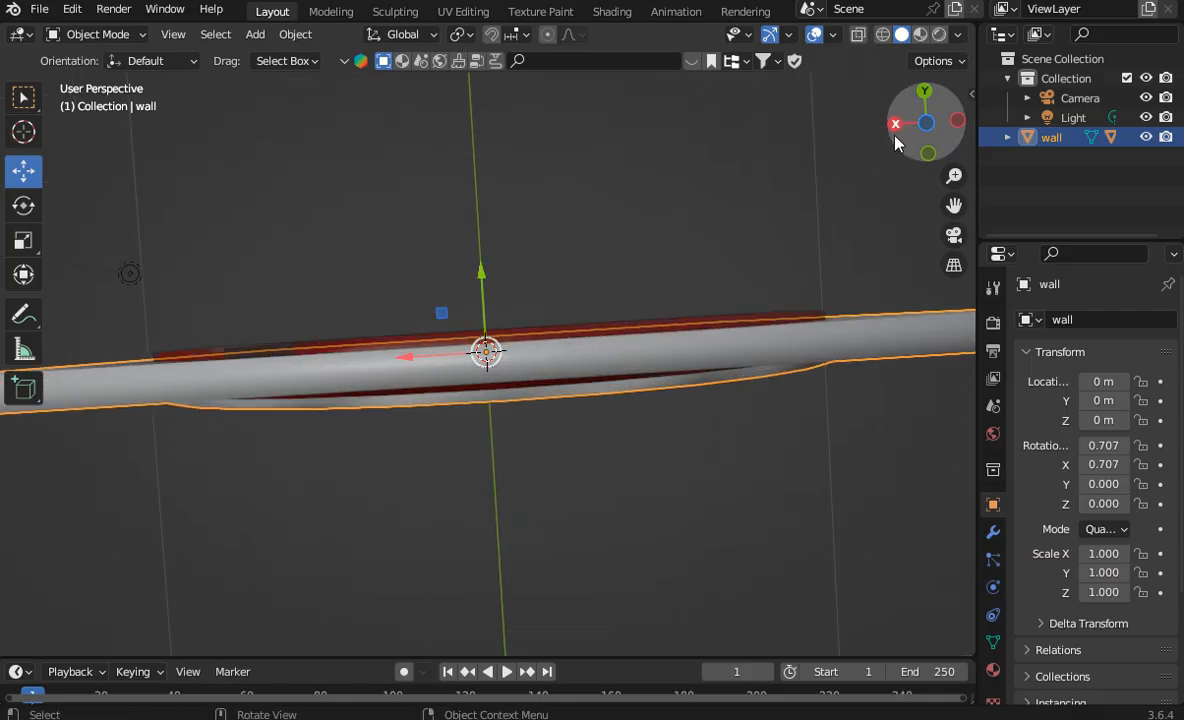
pyautogui.moveTo(922, 126)
pyautogui.mouseDown()
pyautogui.moveTo(925, 205)
pyautogui.moveTo(929, 130)
pyautogui.mouseUp()
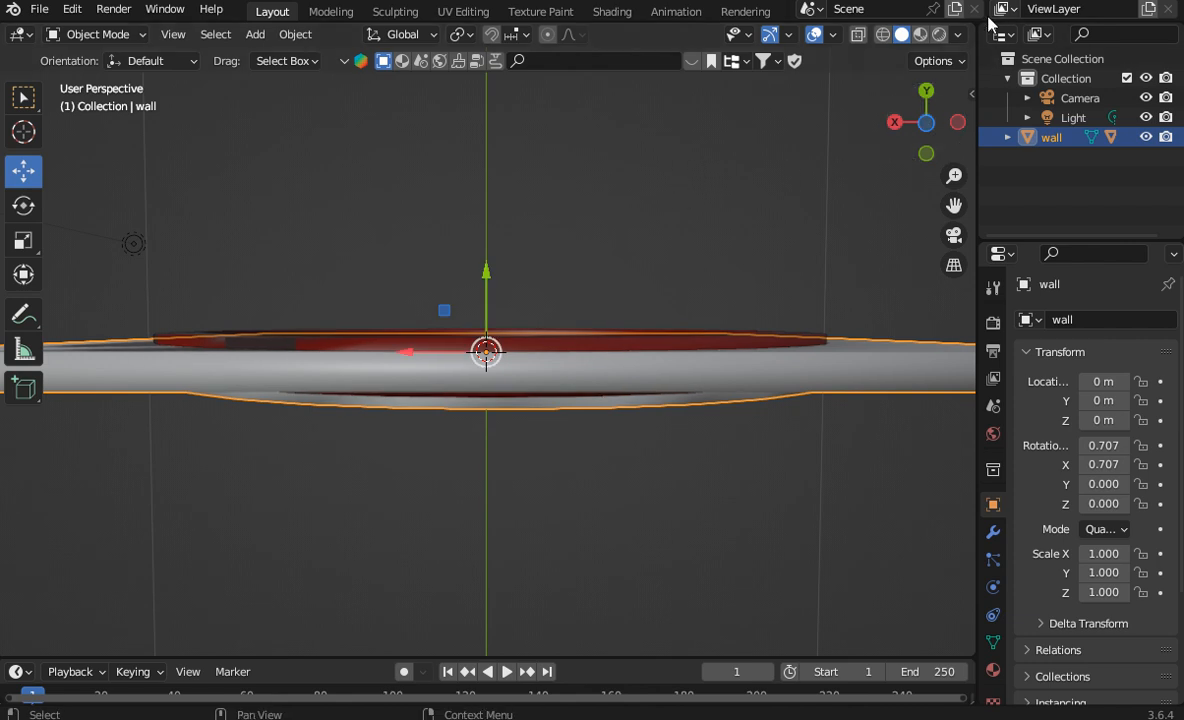
# Step: Toggle backface culling in the solid viewport shading to compare how the wall's faces display
pyautogui.click(959, 35)
pyautogui.click(845, 415)
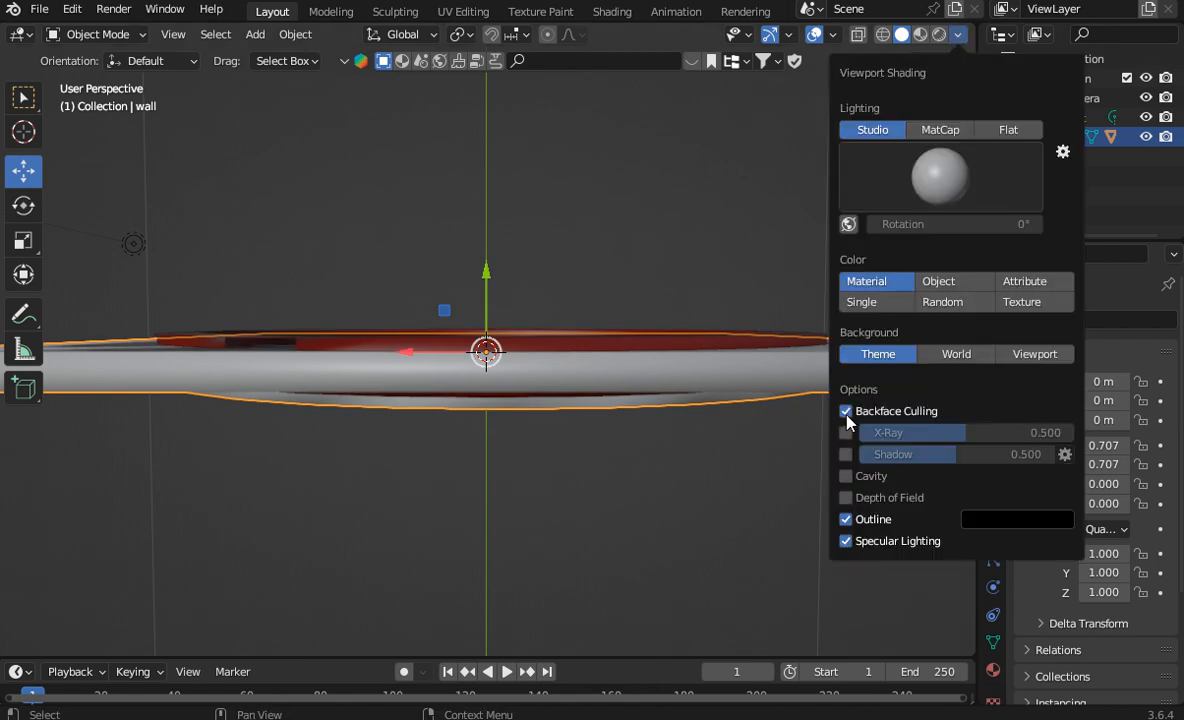
pyautogui.click(846, 415)
pyautogui.click(100, 36)
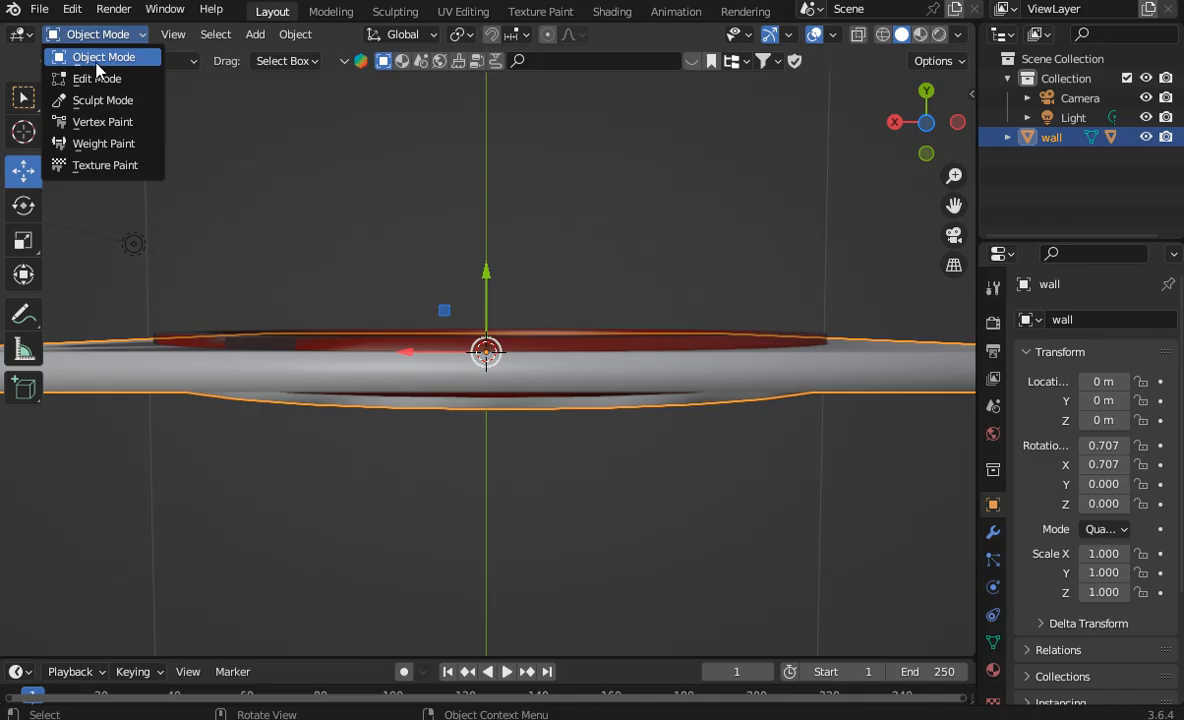
pyautogui.click(786, 148)
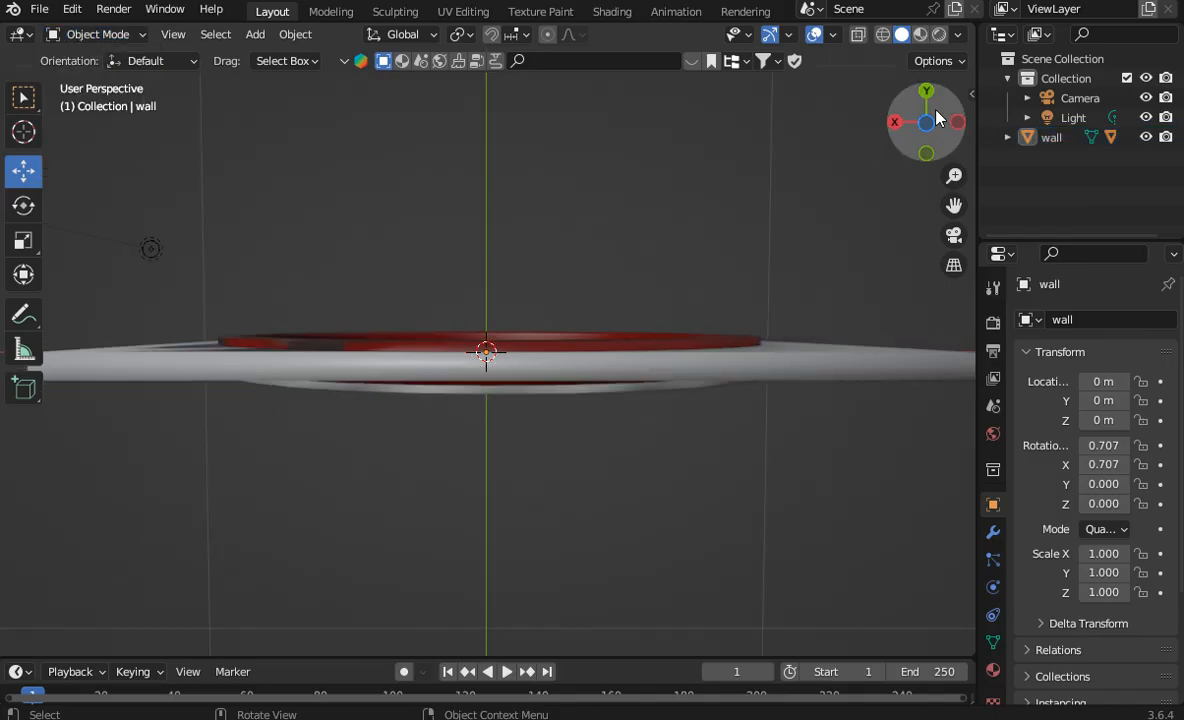
# Step: Examine the circular rim where the wall mesh overlaps the red ring, from low and side angles
pyautogui.moveTo(926, 122)
pyautogui.mouseDown()
pyautogui.moveTo(928, 180)
pyautogui.moveTo(930, 127)
pyautogui.mouseUp()
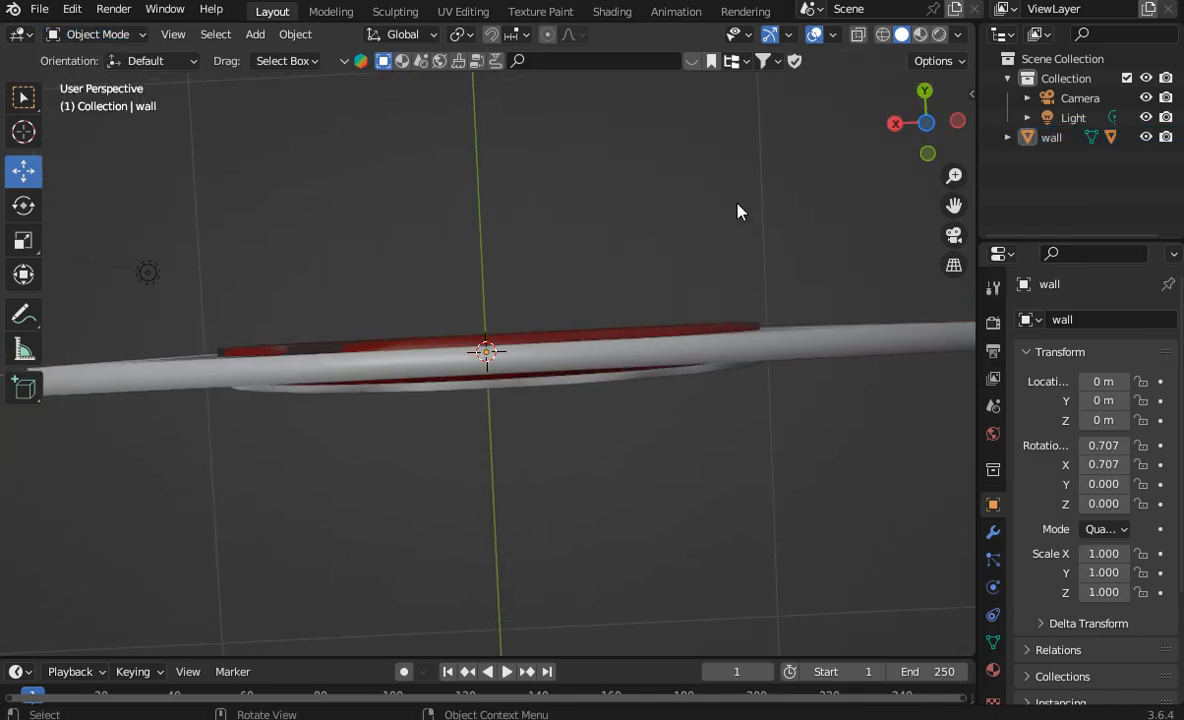
pyautogui.scroll(-3, 365, 350)
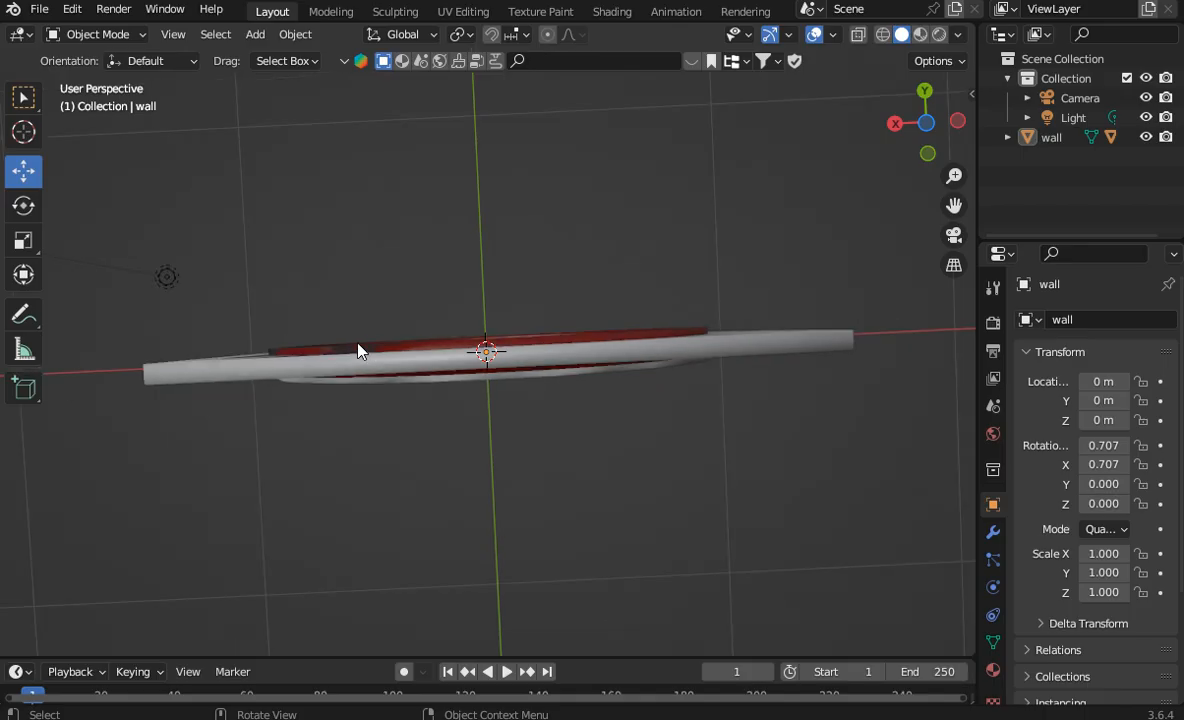
pyautogui.moveTo(921, 149); pyautogui.dragTo(745, 246)
pyautogui.scroll(4, 745, 248)
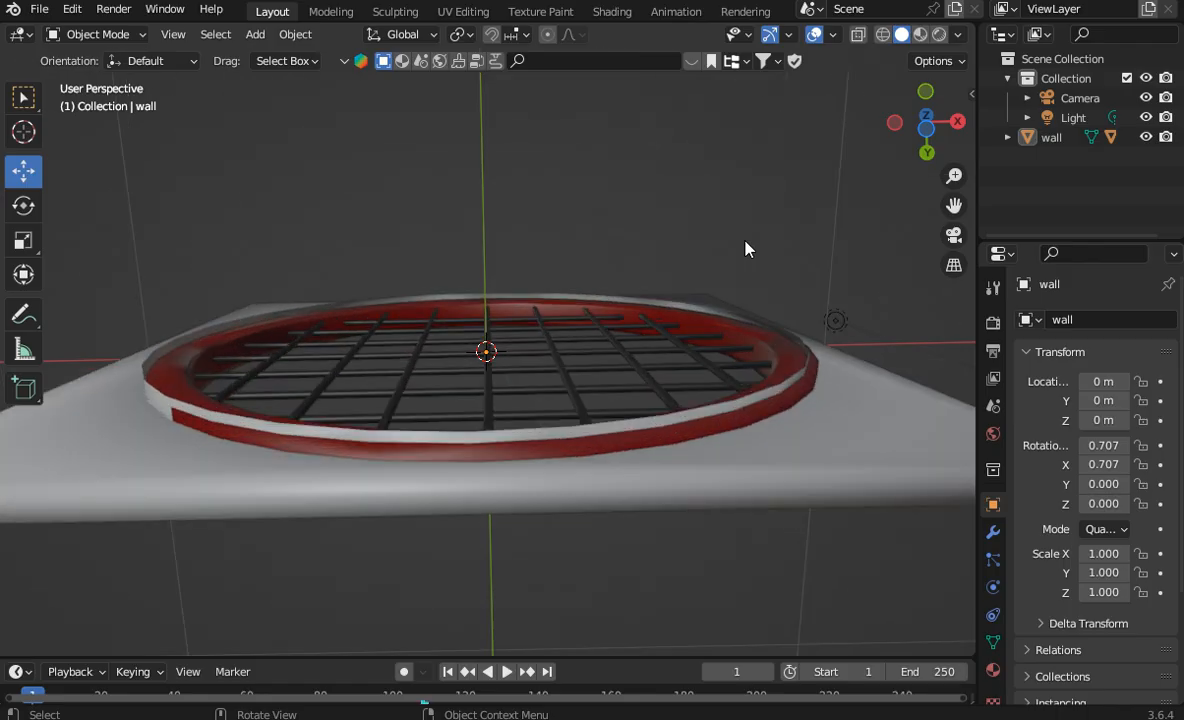
pyautogui.moveTo(926, 126); pyautogui.dragTo(224, 370)
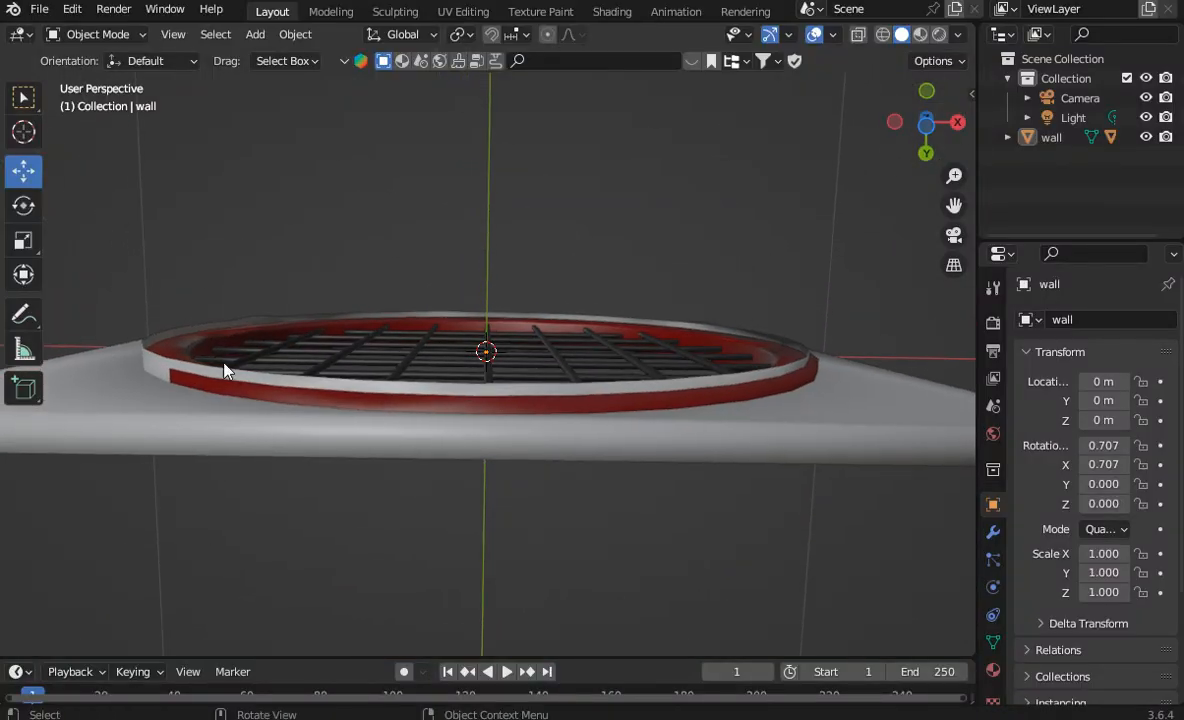
pyautogui.moveTo(926, 122); pyautogui.dragTo(833, 124)
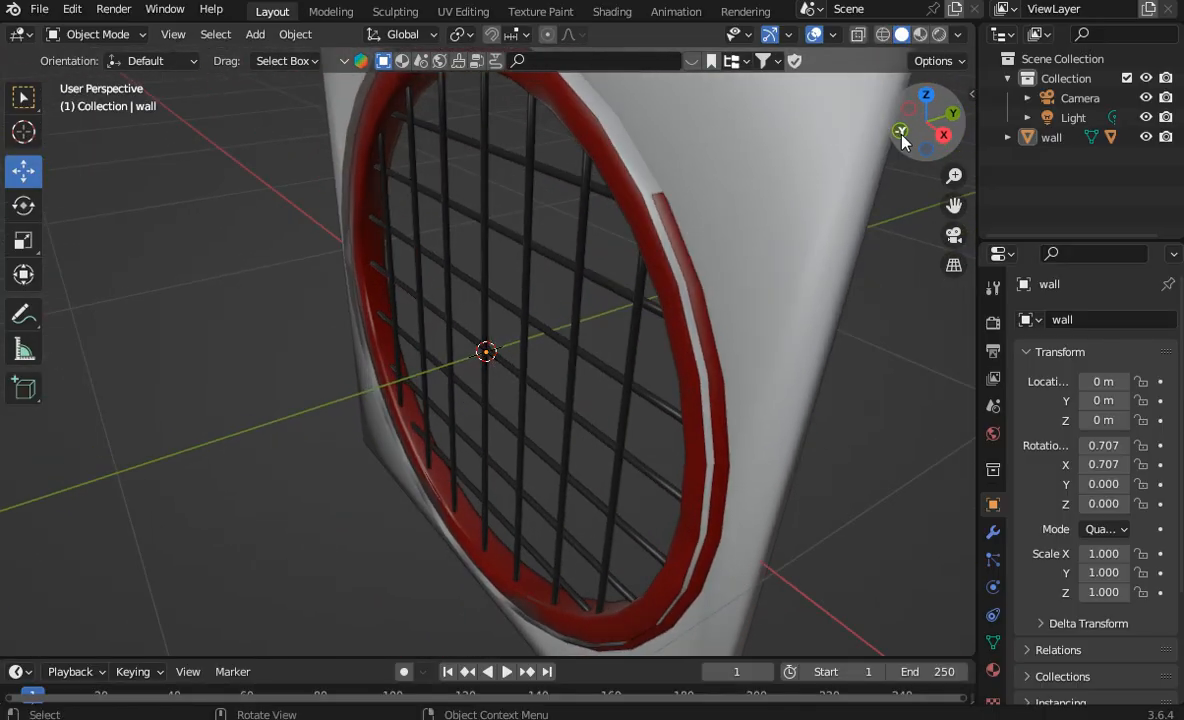
# Step: Expand the wall's hierarchy and hide the ring-bar object and its child grid bars to isolate the wall
pyautogui.click(1008, 137)
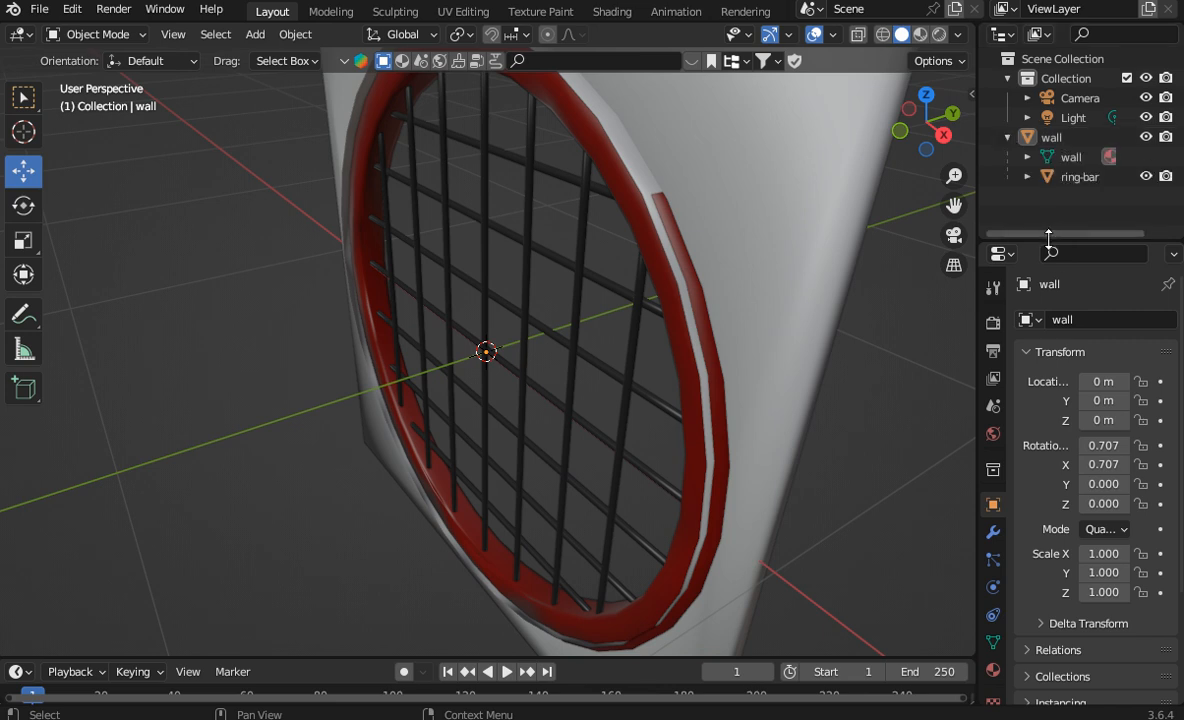
pyautogui.moveTo(1047, 243); pyautogui.dragTo(1050, 528)
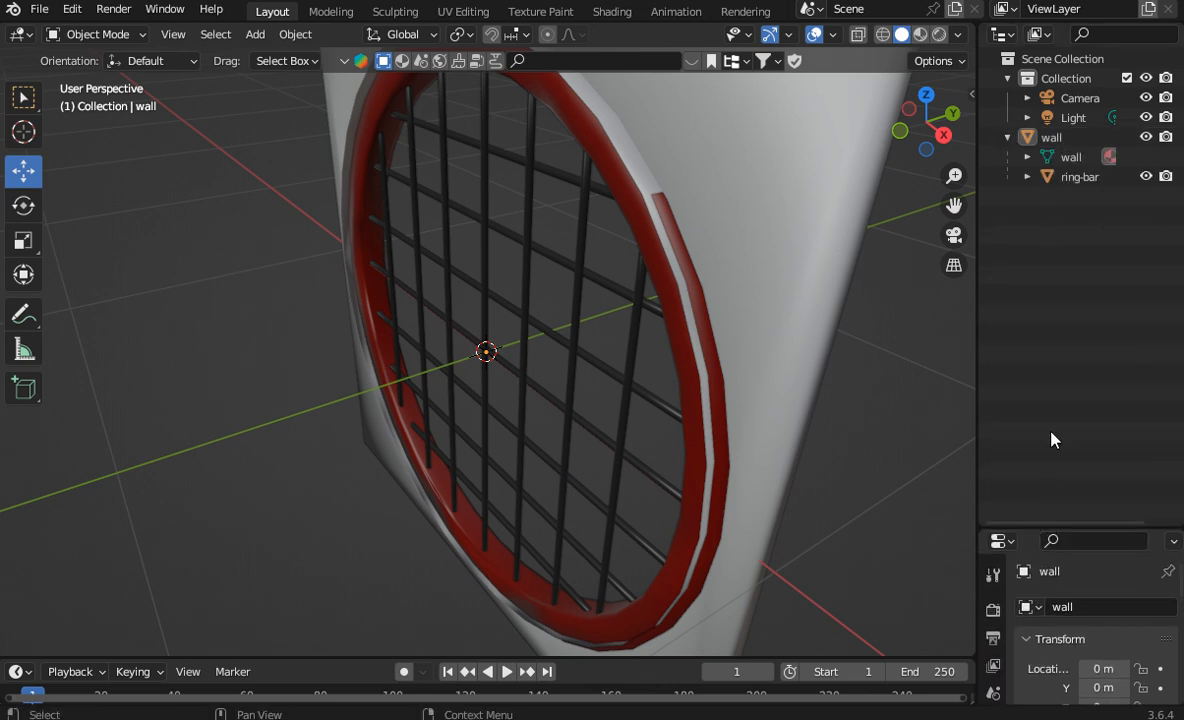
pyautogui.click(1027, 178)
pyautogui.click(1146, 215)
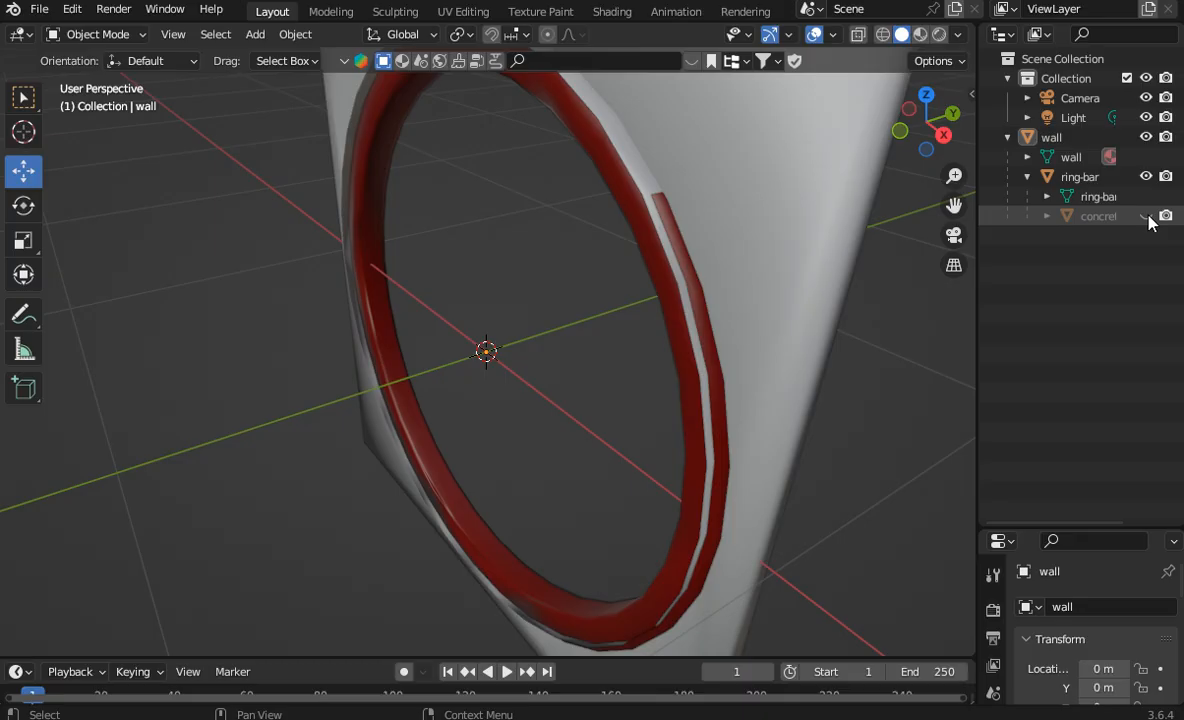
pyautogui.click(1146, 215)
pyautogui.click(1148, 217)
pyautogui.click(1148, 217)
pyautogui.click(1147, 216)
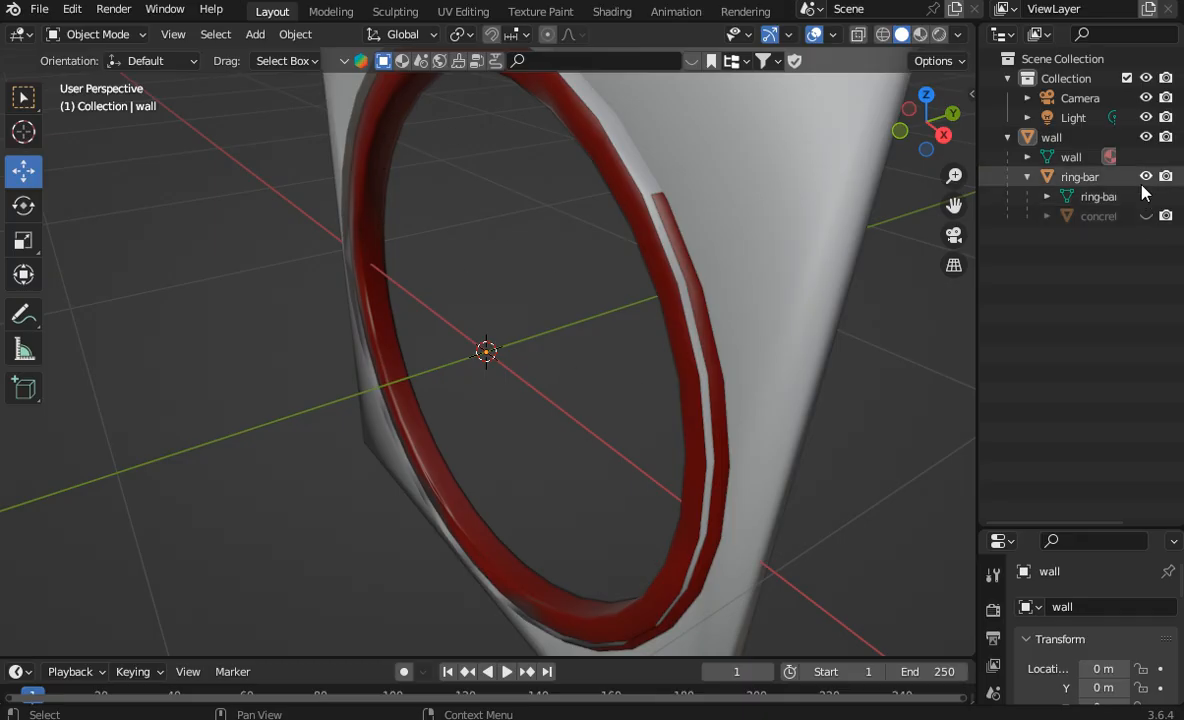
pyautogui.click(1146, 176)
pyautogui.click(1146, 176)
pyautogui.click(1146, 176)
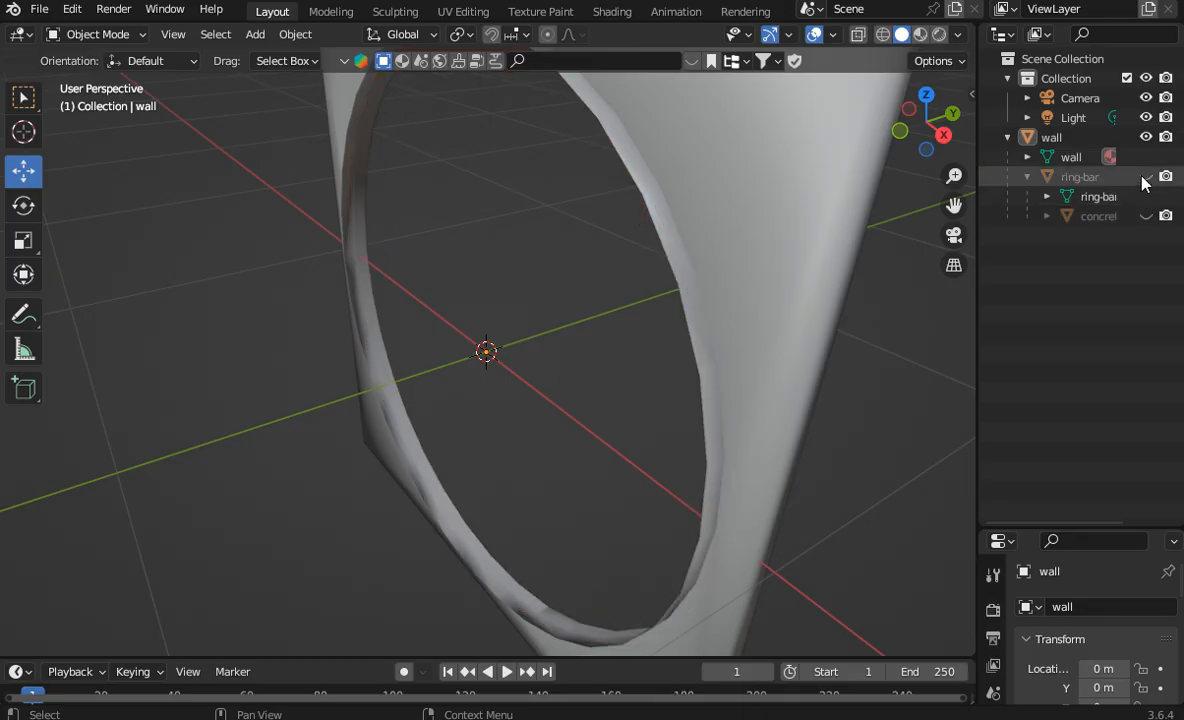
# Step: Select the wall object and enter Edit Mode on its mesh
pyautogui.click(1052, 140)
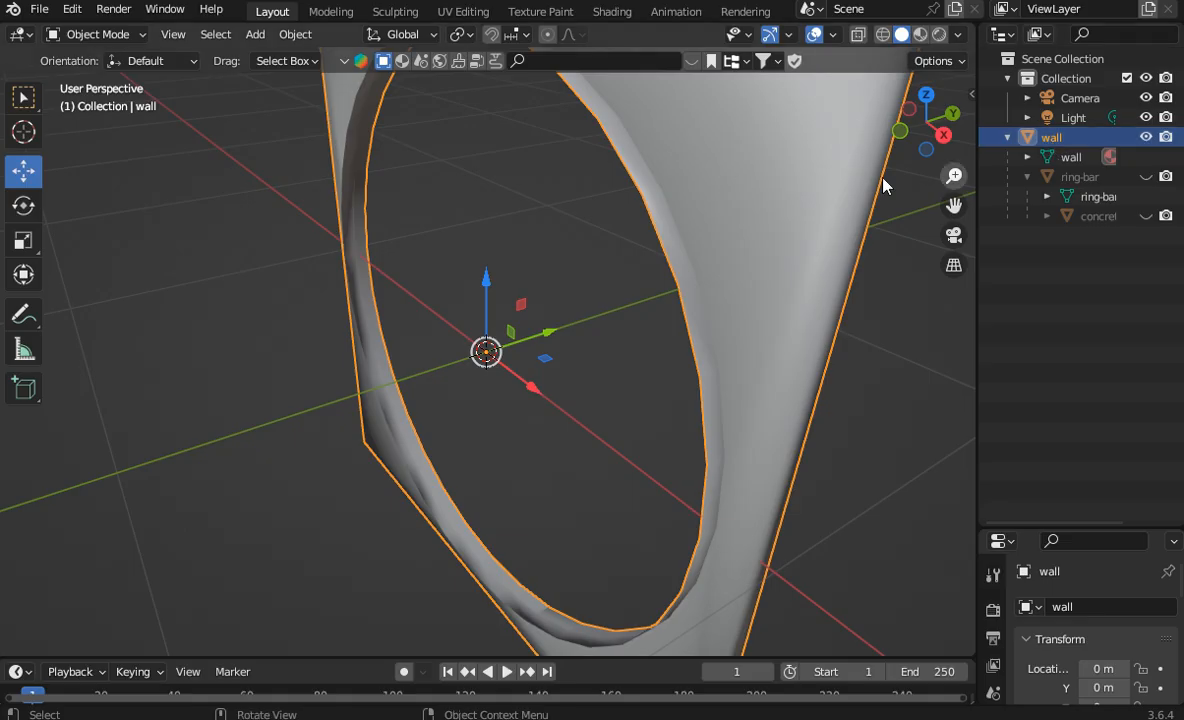
pyautogui.click(95, 34)
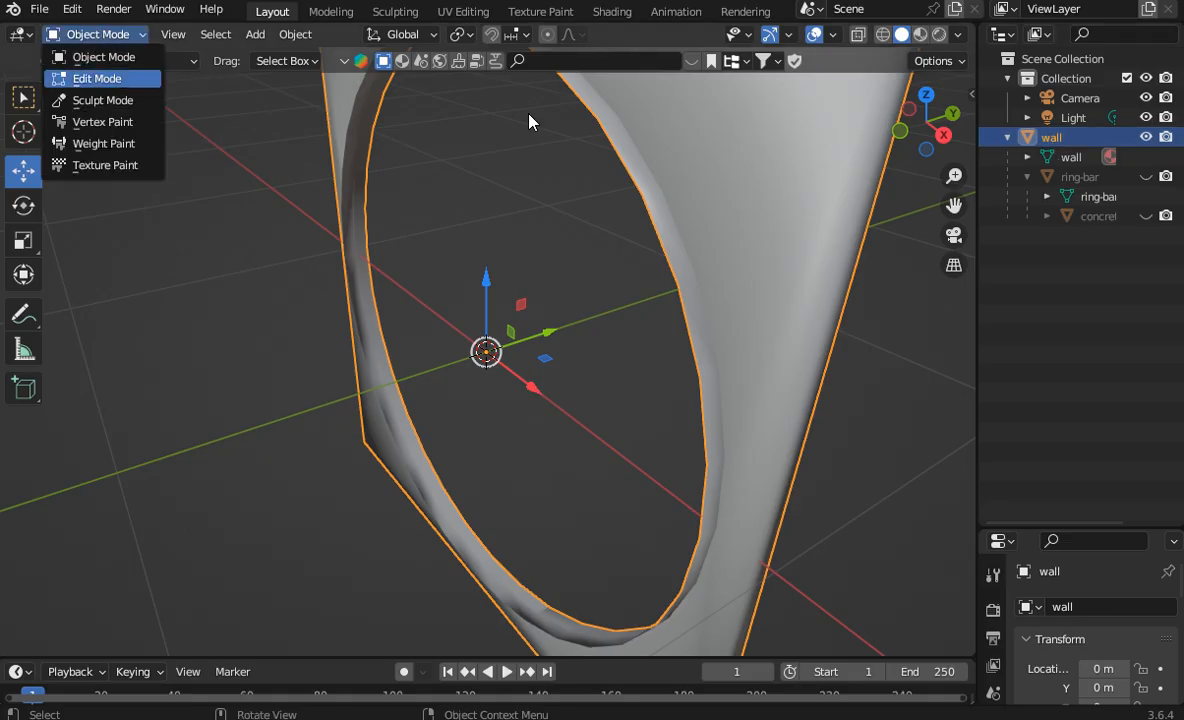
pyautogui.click(97, 79)
pyautogui.moveTo(908, 127); pyautogui.dragTo(964, 28)
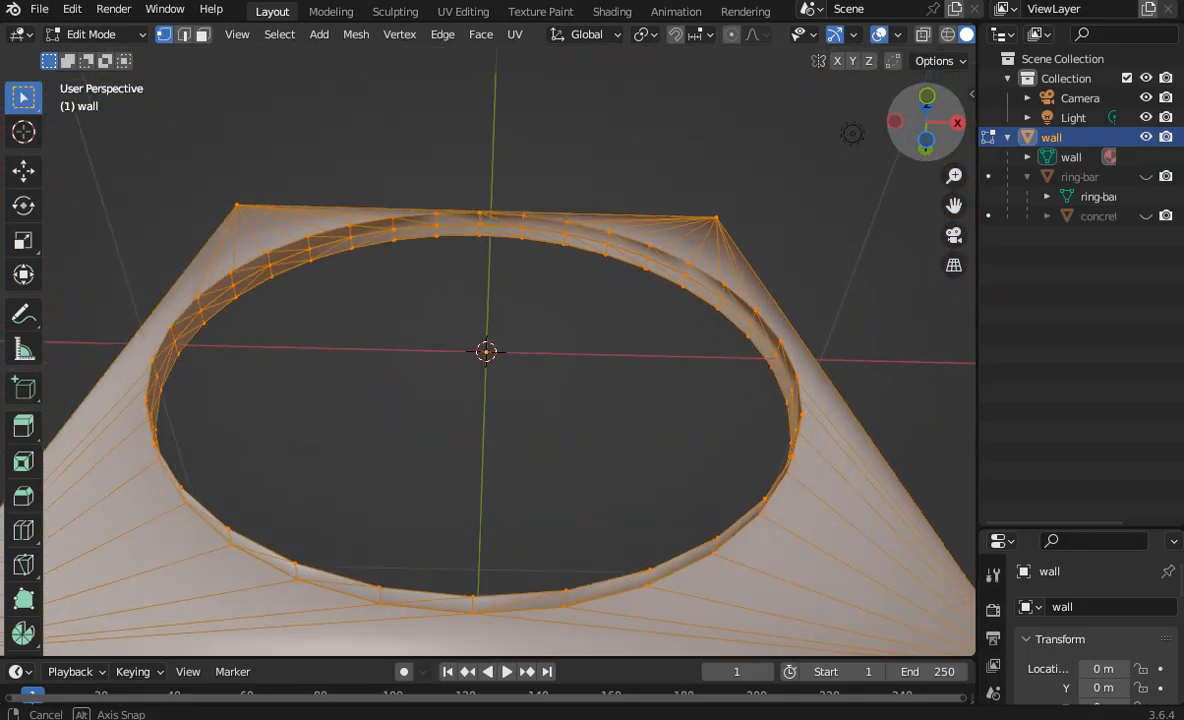
pyautogui.moveTo(852, 133); pyautogui.dragTo(952, 127)
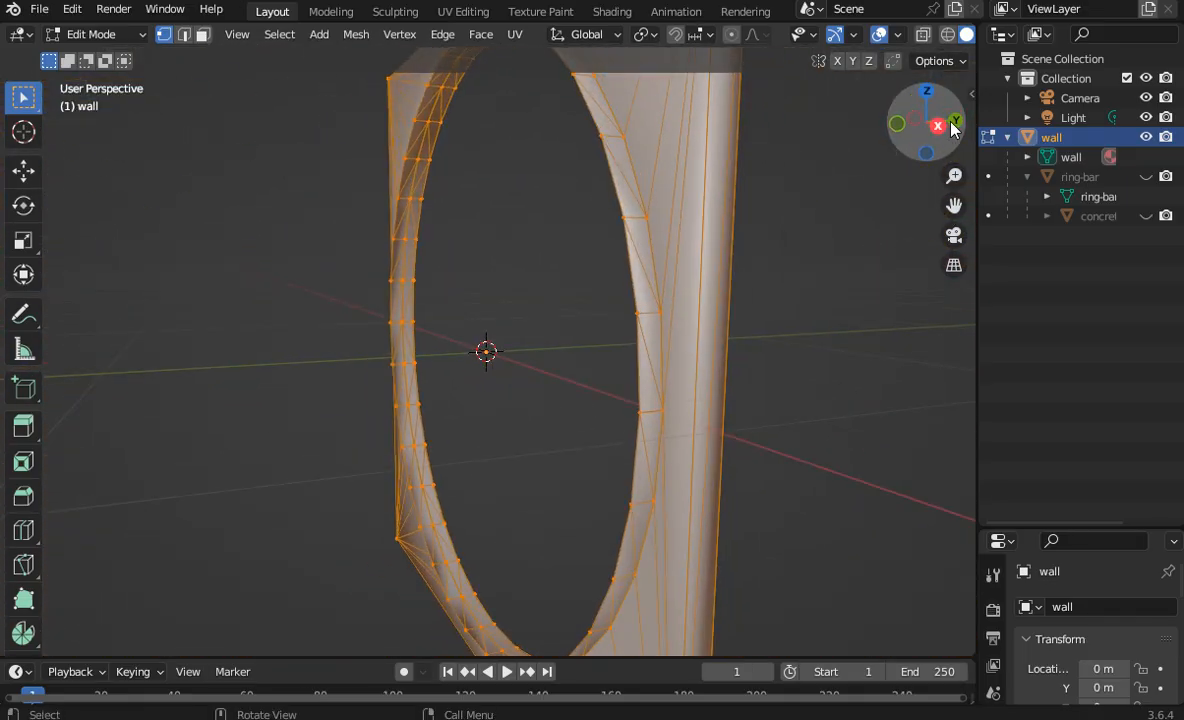
# Step: Delete the vertices of the rim protruding from the wall's flat face, selecting them in a see-through left orthographic view
pyautogui.click(952, 127)
pyautogui.click(956, 125)
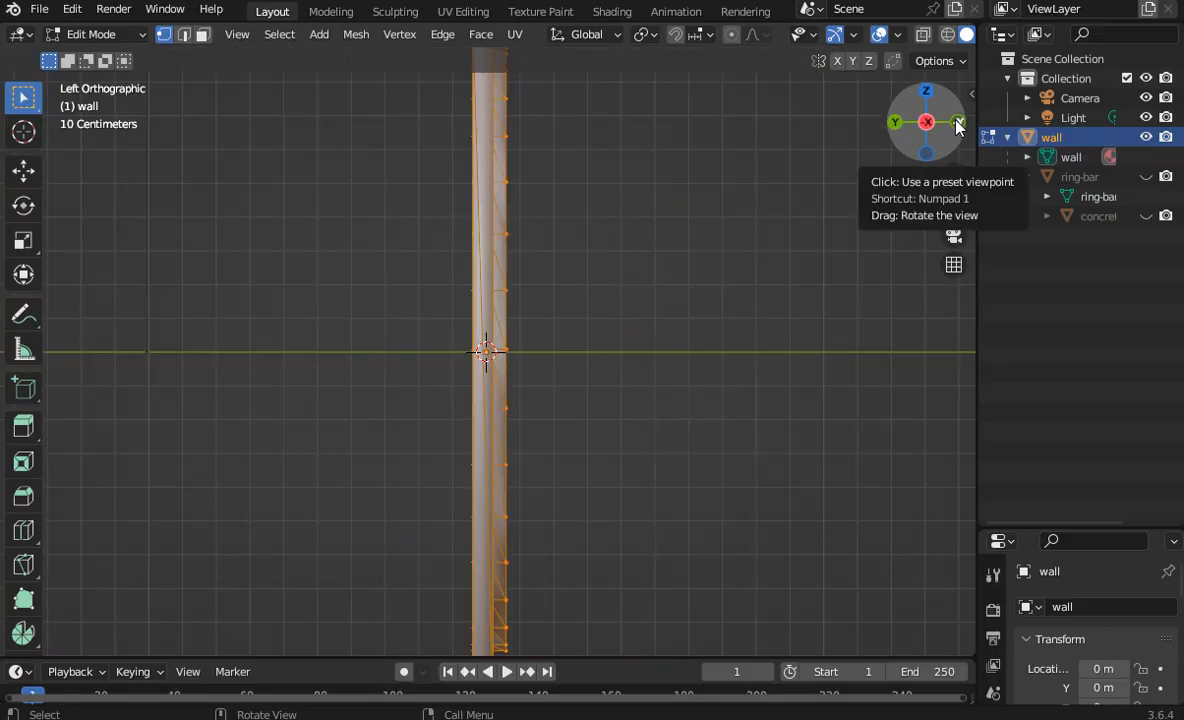
pyautogui.scroll(-2, 958, 127)
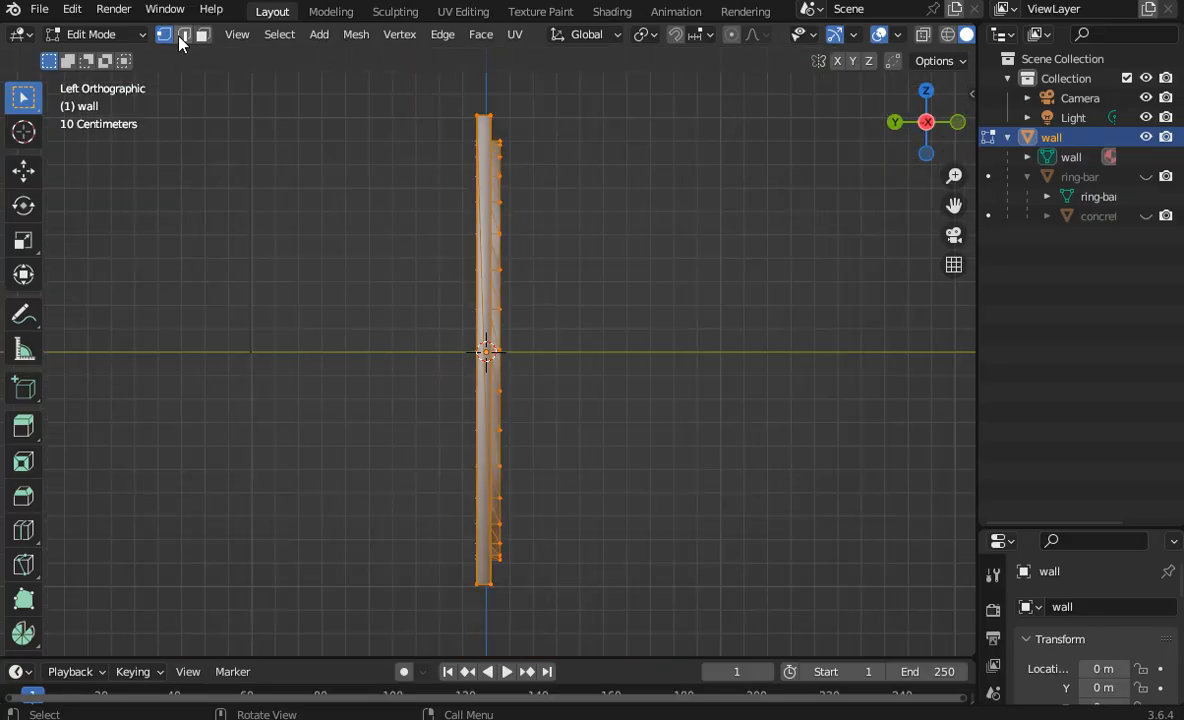
pyautogui.click(925, 36)
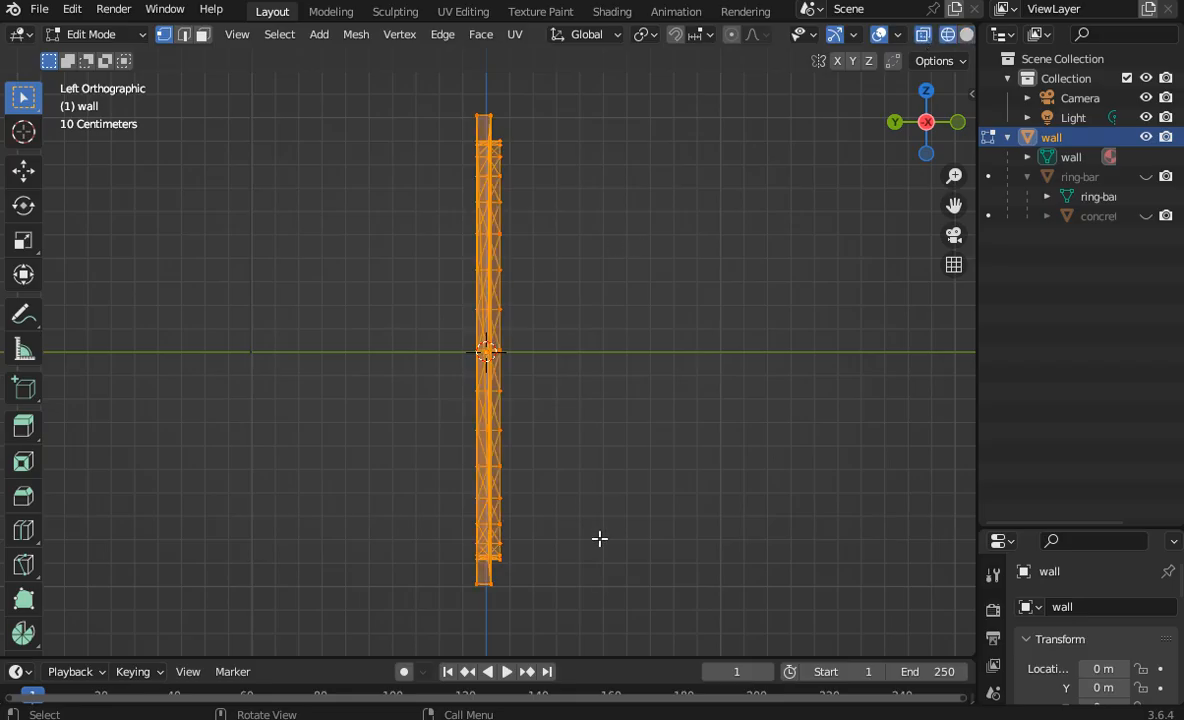
pyautogui.moveTo(555, 552); pyautogui.dragTo(495, 125)
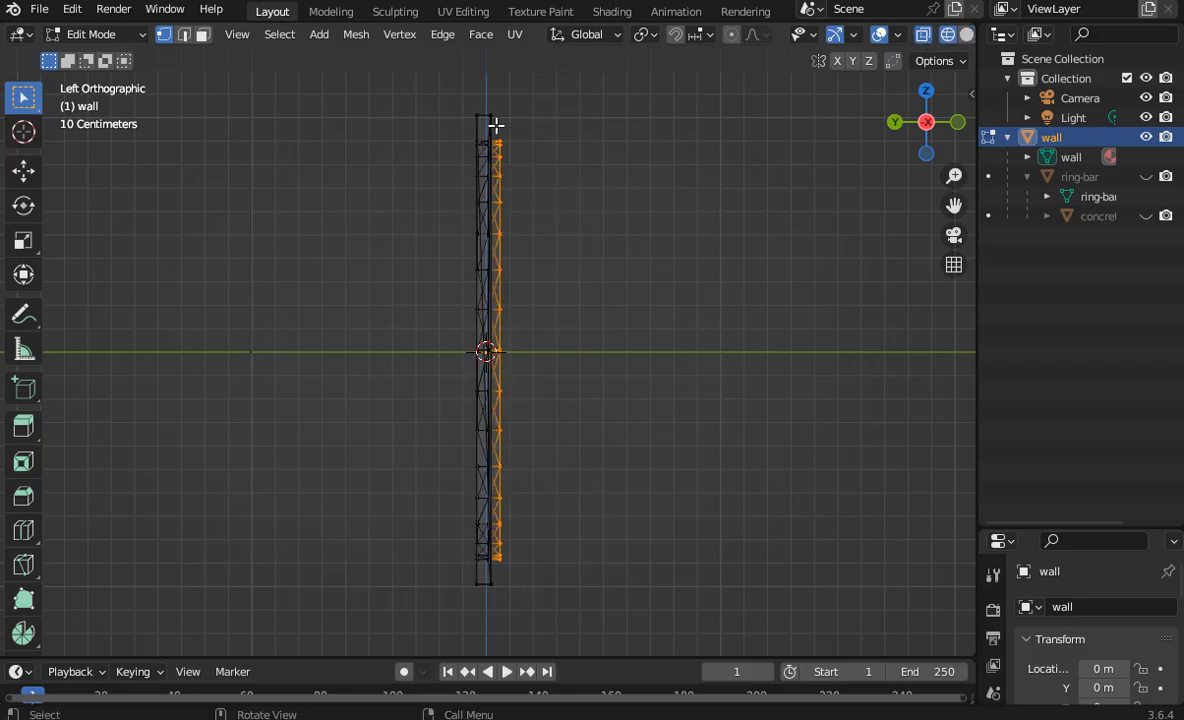
pyautogui.rightClick(495, 125)
pyautogui.click(453, 530)
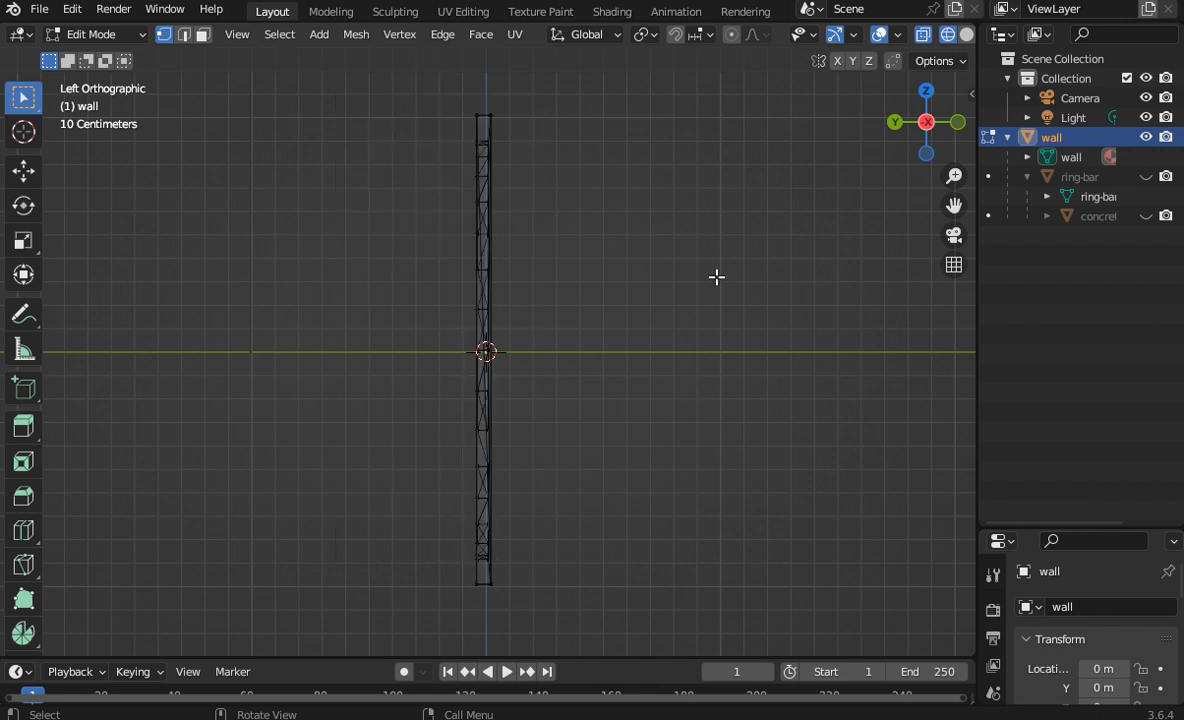
# Step: Return the viewport to solid shading and check the trimmed edge of the wall's circular hole
pyautogui.click(966, 34)
pyautogui.moveTo(941, 110)
pyautogui.mouseDown()
pyautogui.moveTo(904, 136)
pyautogui.moveTo(715, 122)
pyautogui.moveTo(775, 145)
pyautogui.mouseUp()
pyautogui.scroll(2, 775, 145)
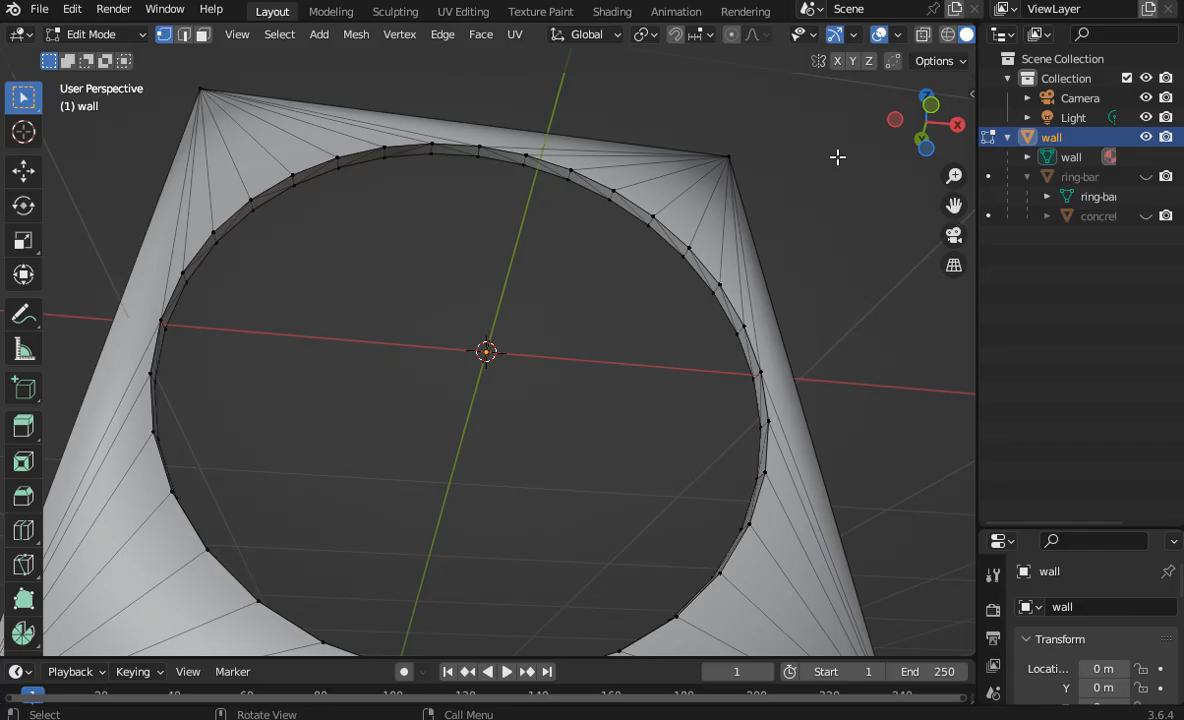
pyautogui.moveTo(937, 138); pyautogui.dragTo(796, 134)
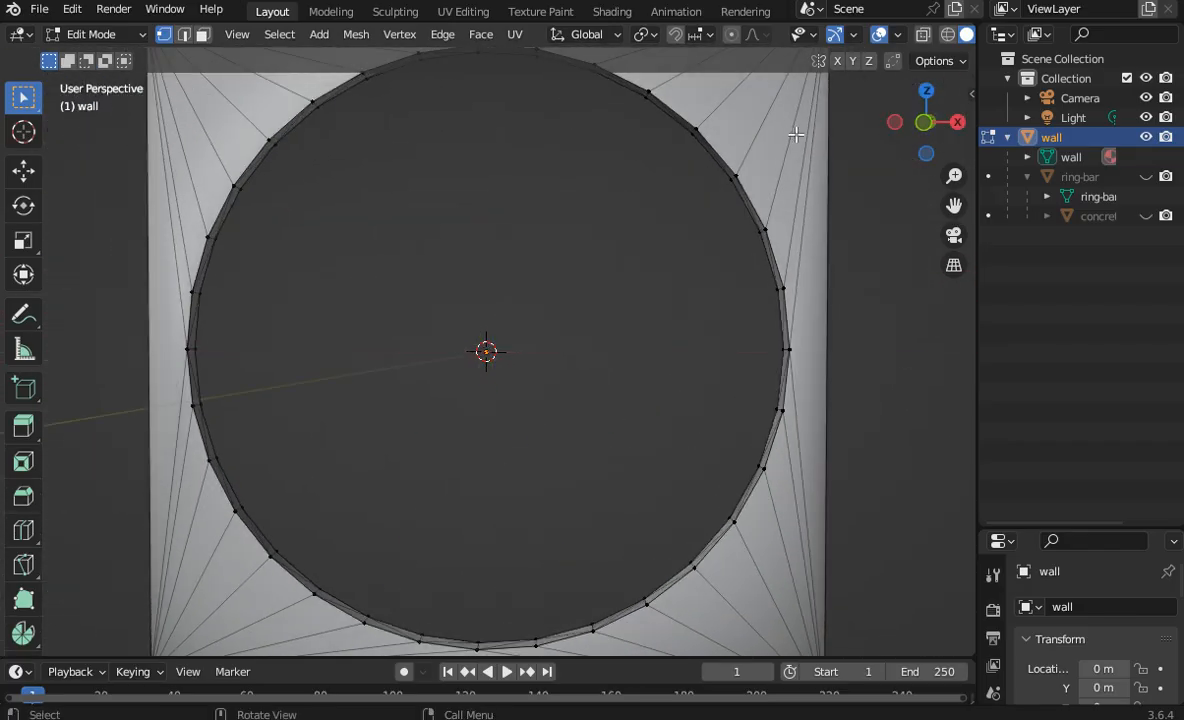
# Step: Unhide the ring-bar object and its grid bars, and check how the ring fits the trimmed wall
pyautogui.click(1073, 253)
pyautogui.click(1146, 176)
pyautogui.click(1146, 215)
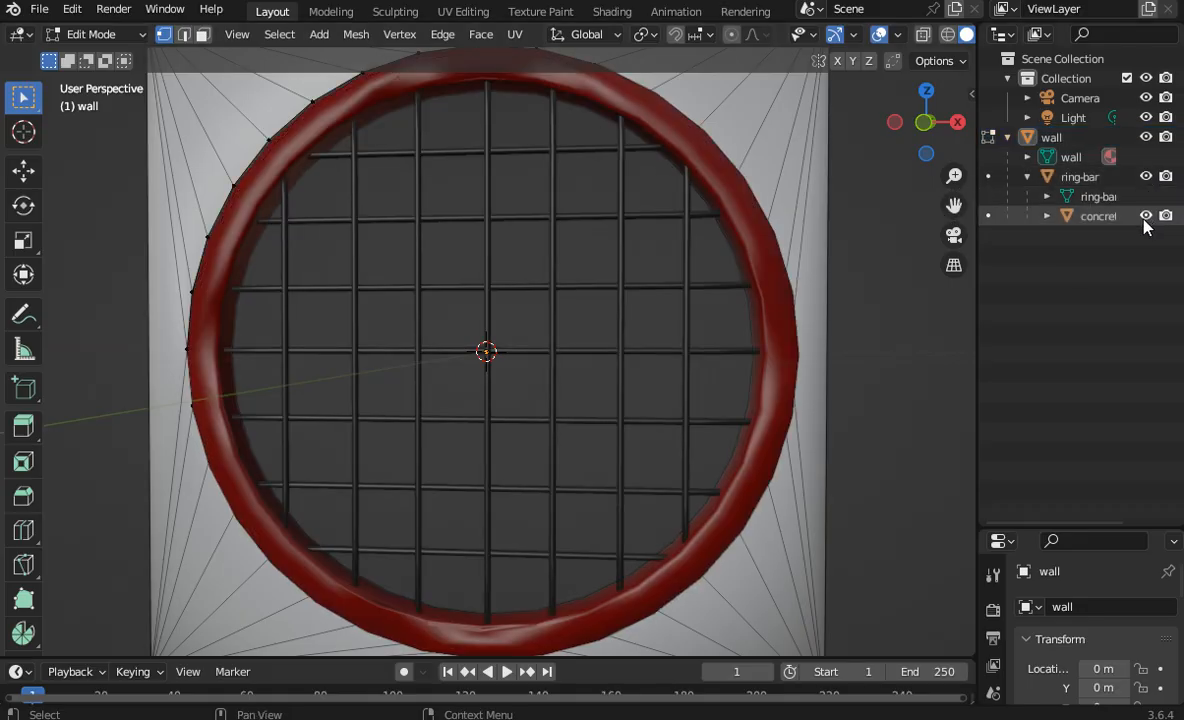
pyautogui.moveTo(957, 122); pyautogui.dragTo(993, 143)
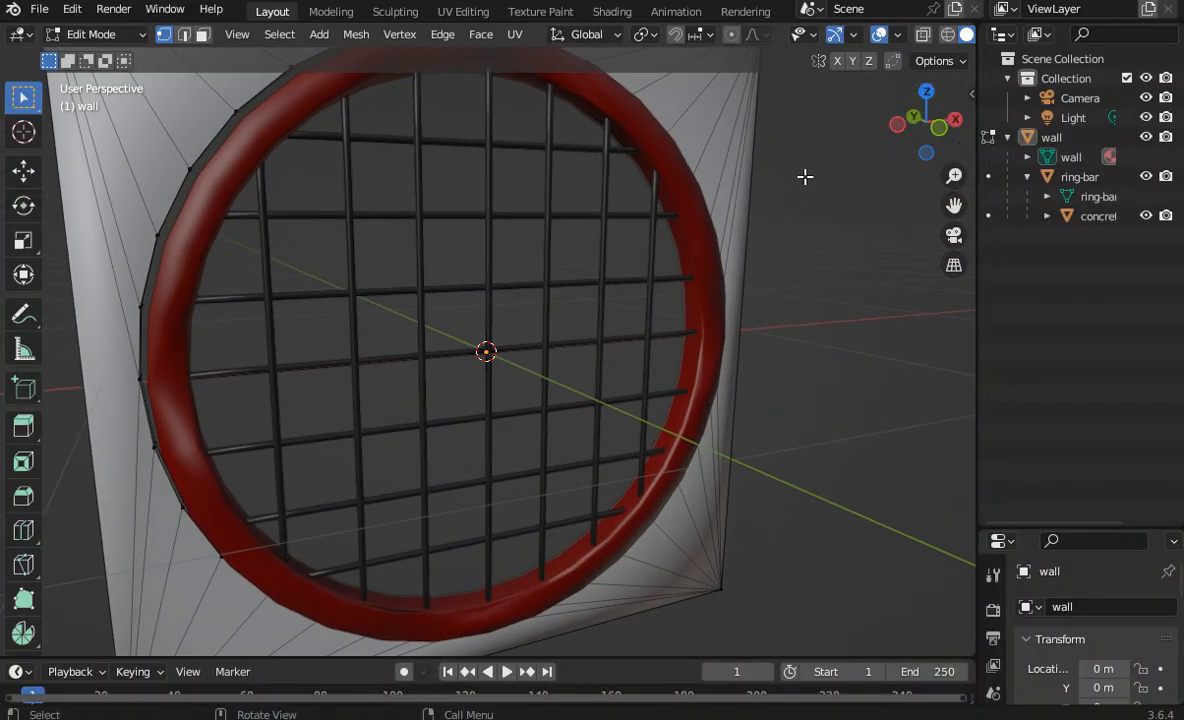
pyautogui.scroll(-1, 804, 177)
pyautogui.moveTo(921, 139); pyautogui.dragTo(846, 125)
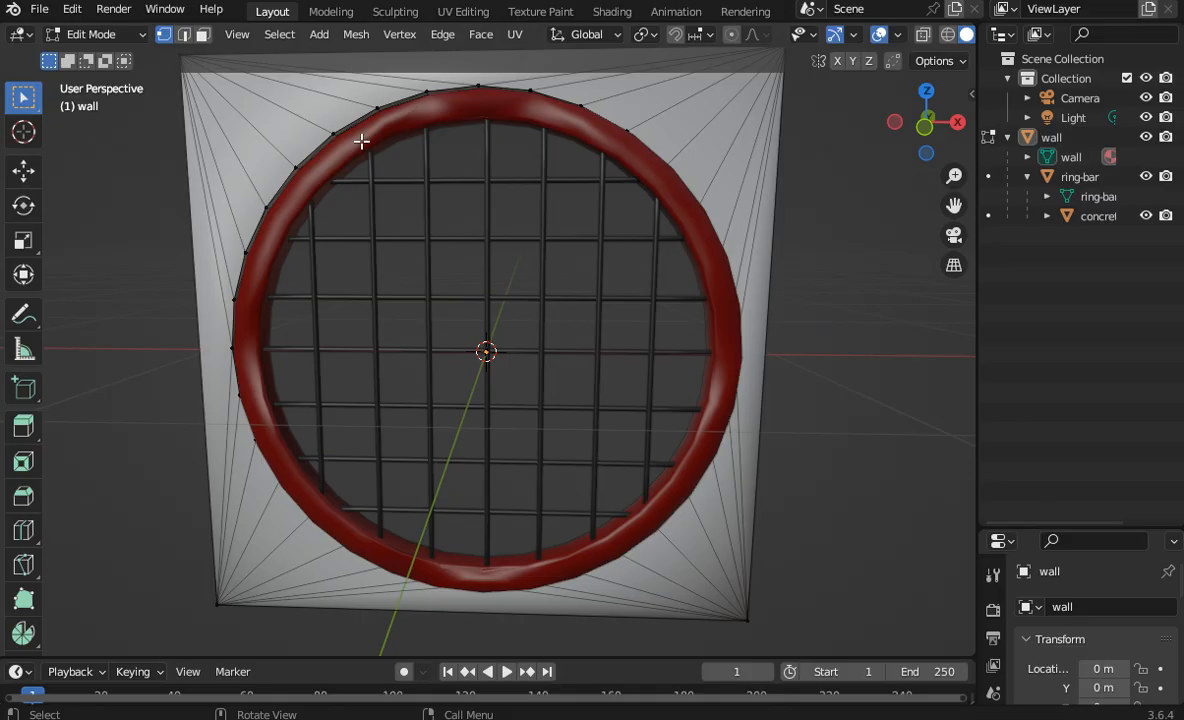
# Step: Select the ring-bar object, face it in back orthographic view, and switch to Object Mode with the Move tool active
pyautogui.moveTo(883, 149)
pyautogui.mouseDown()
pyautogui.moveTo(930, 145)
pyautogui.moveTo(888, 150)
pyautogui.mouseUp()
pyautogui.click(993, 172)
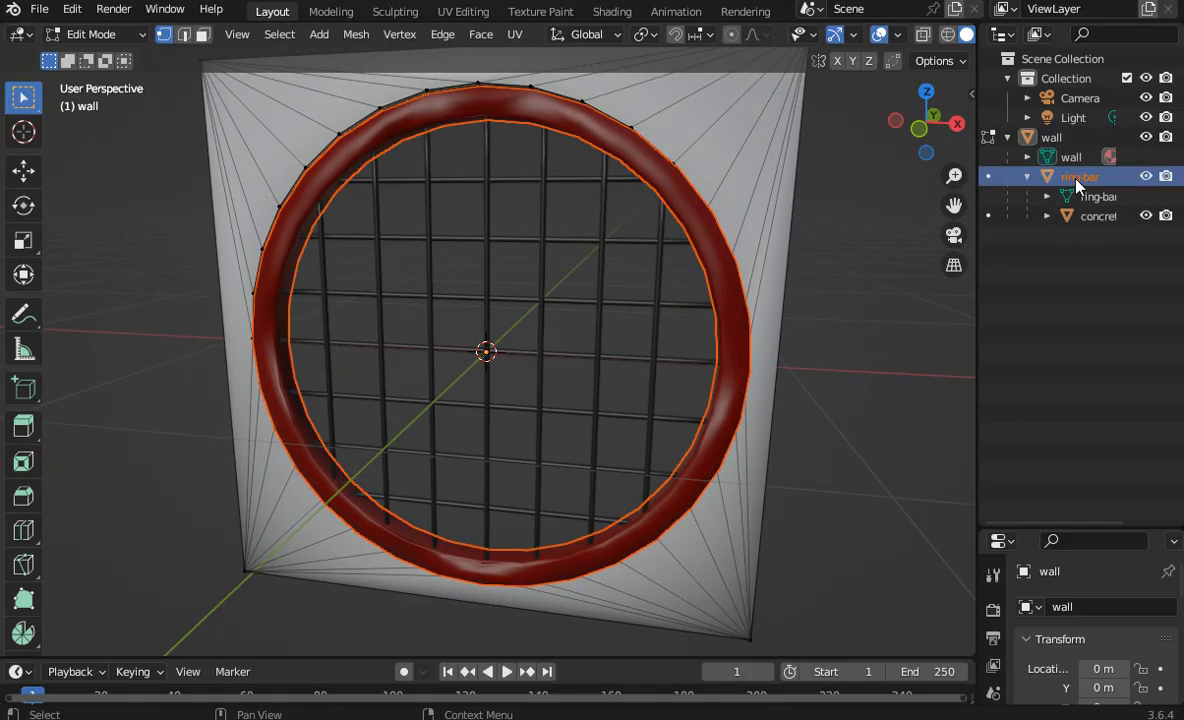
pyautogui.click(956, 124)
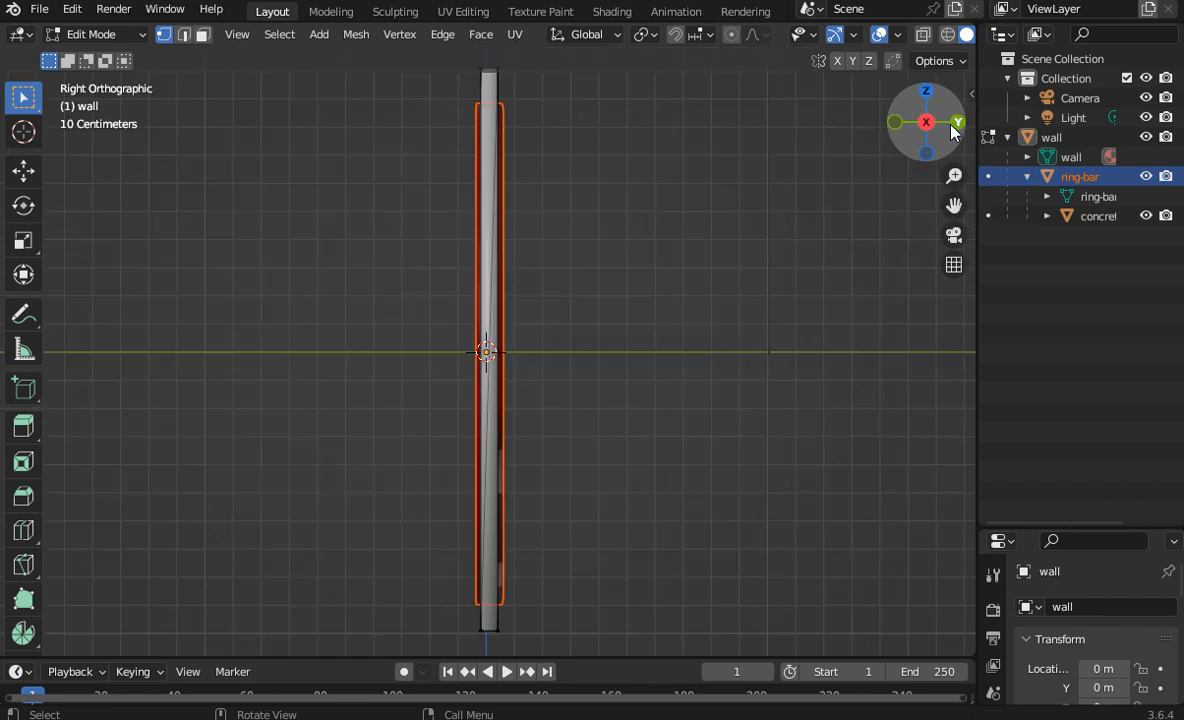
pyautogui.click(956, 124)
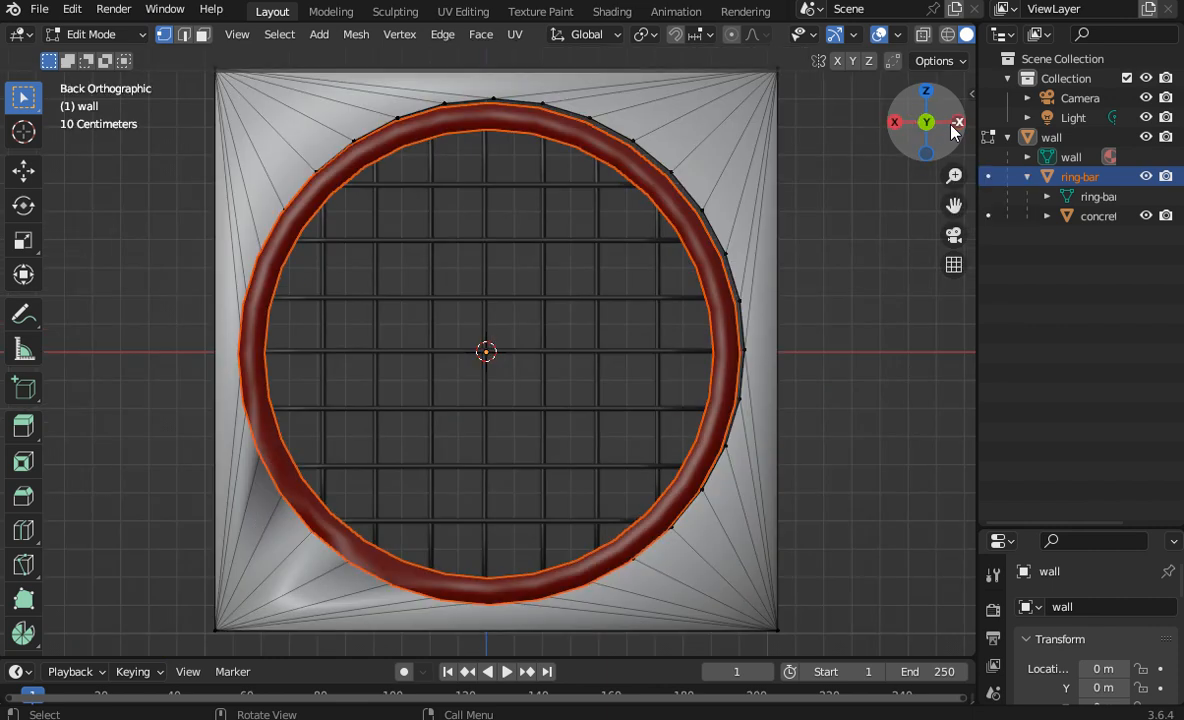
pyautogui.click(24, 171)
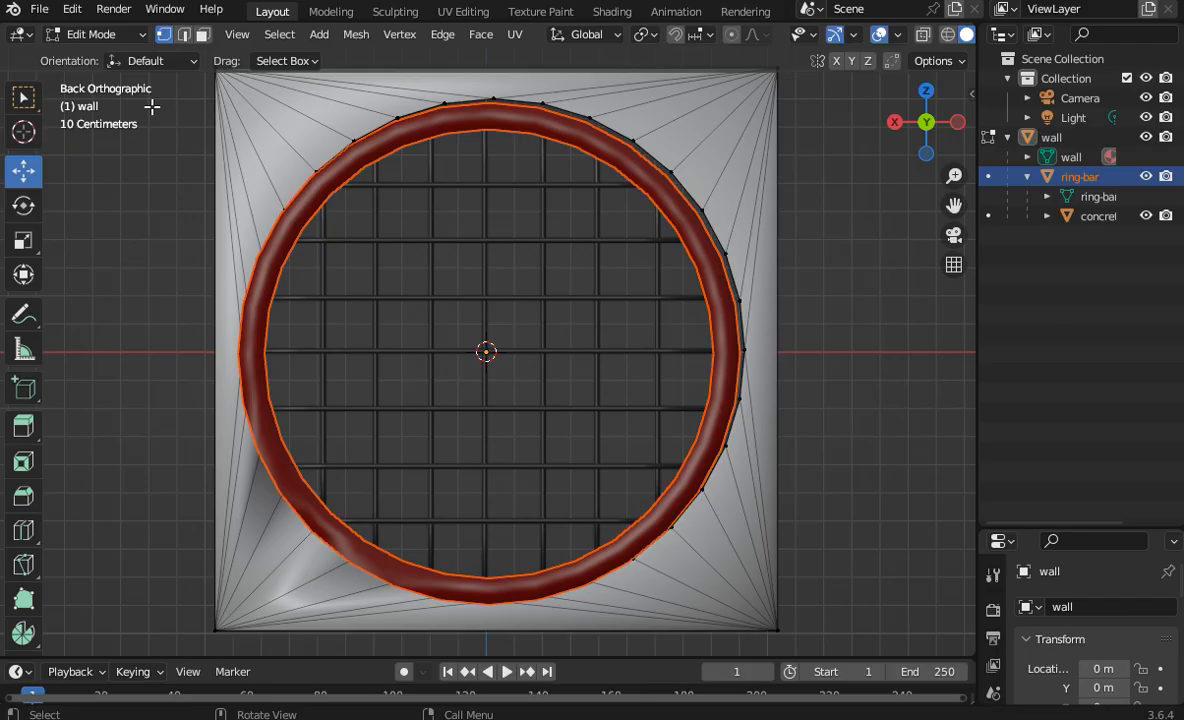
pyautogui.click(112, 33)
pyautogui.click(117, 52)
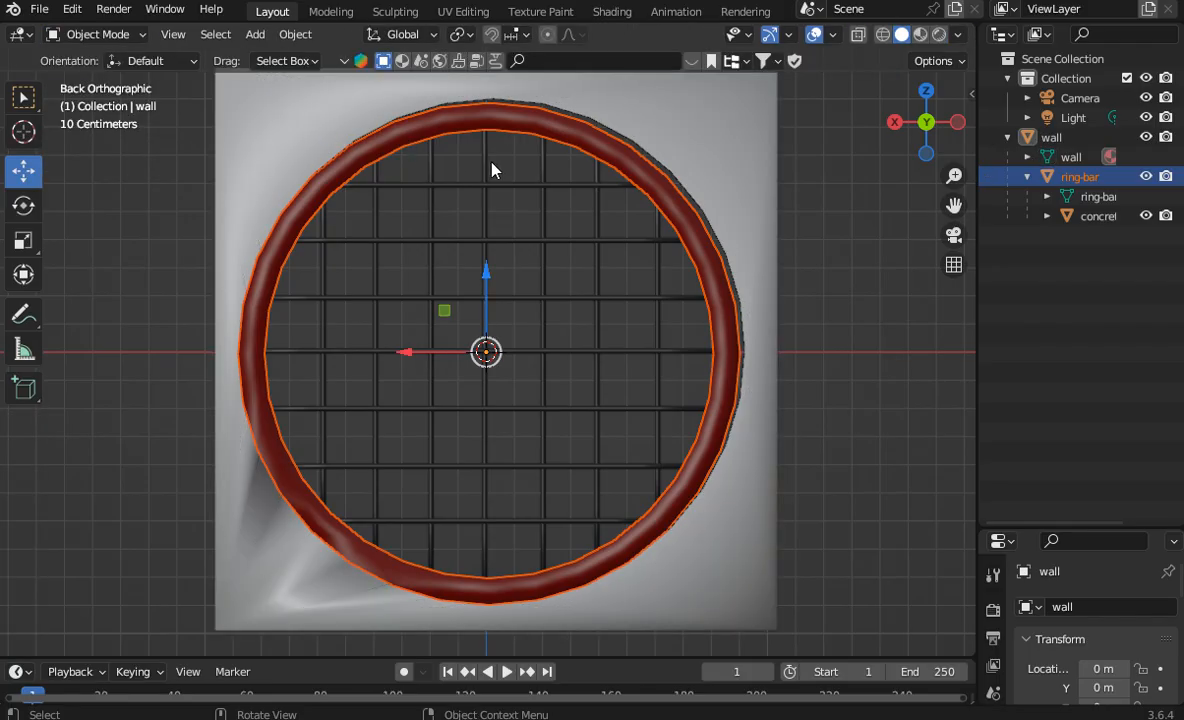
pyautogui.click(295, 34)
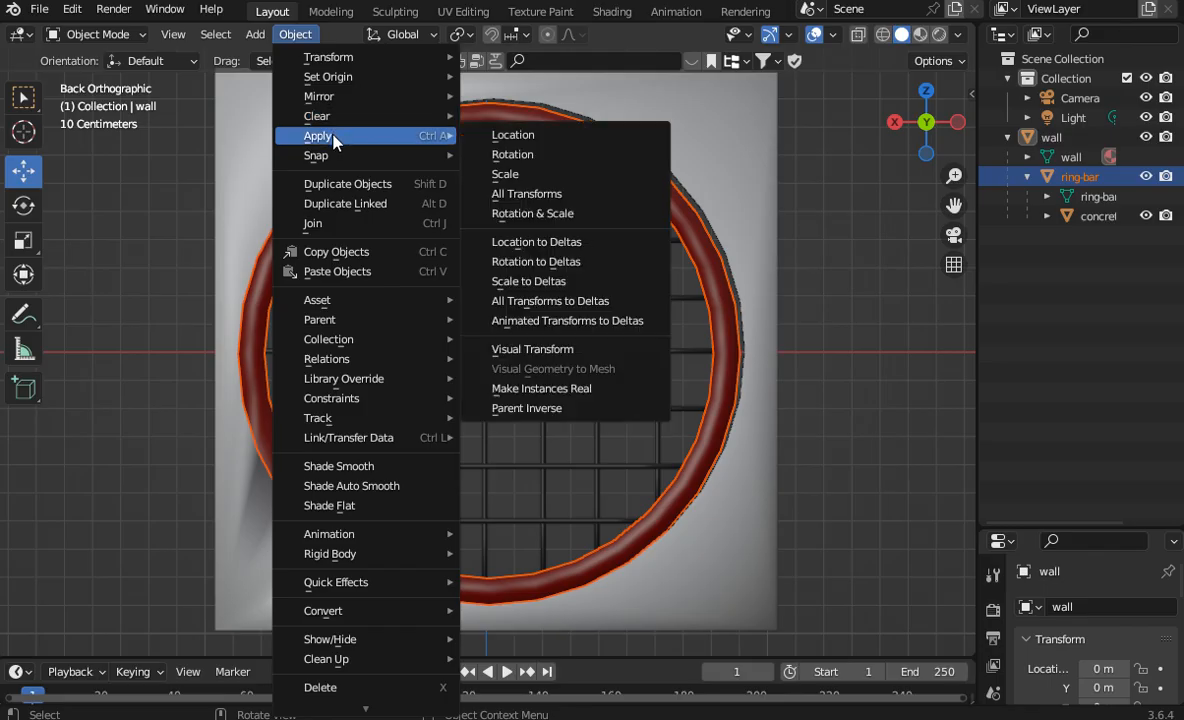
pyautogui.moveTo(362, 319)
pyautogui.click(485, 292)
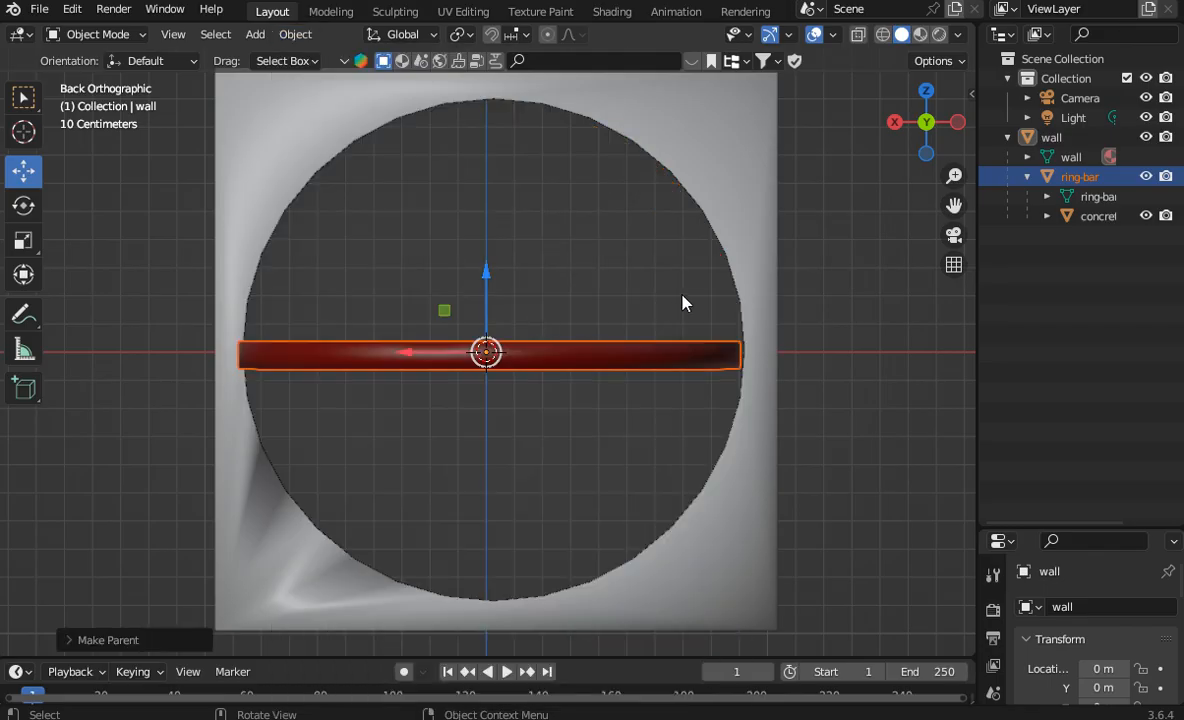
pyautogui.click(72, 10)
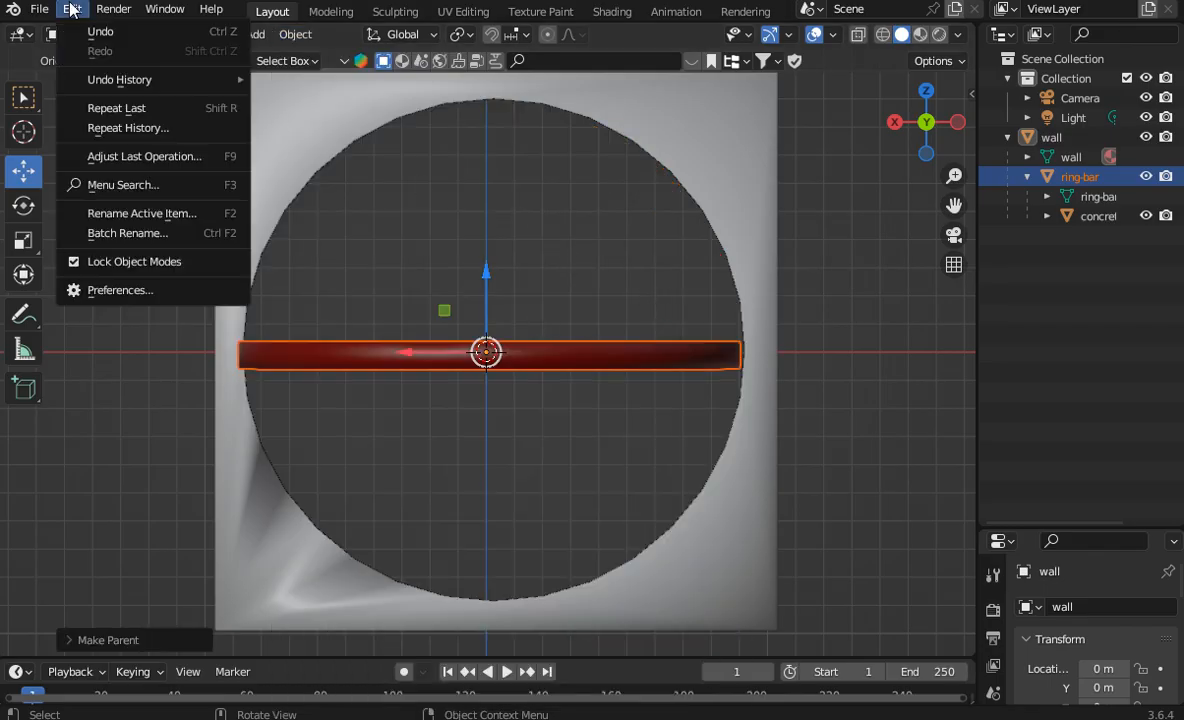
pyautogui.click(86, 30)
# Step: Clear the ring-bar's parent while keeping its transformation, and deselect it
pyautogui.click(295, 34)
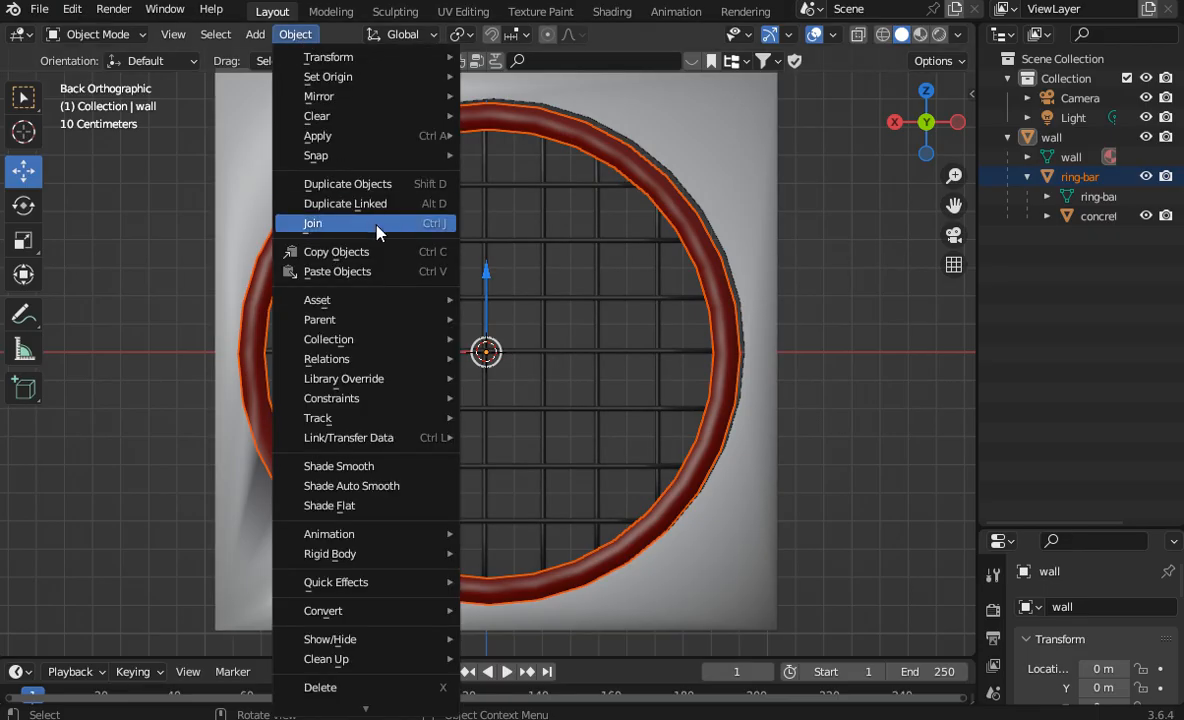
pyautogui.moveTo(362, 319)
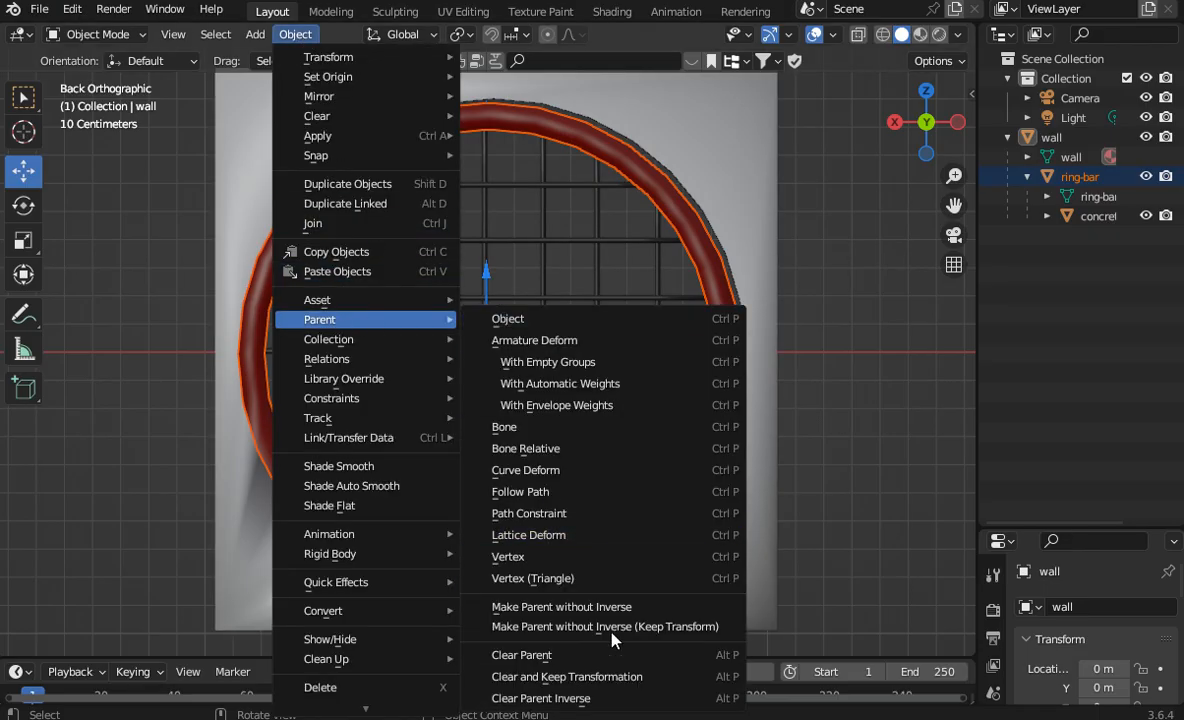
pyautogui.click(612, 677)
pyautogui.click(1066, 312)
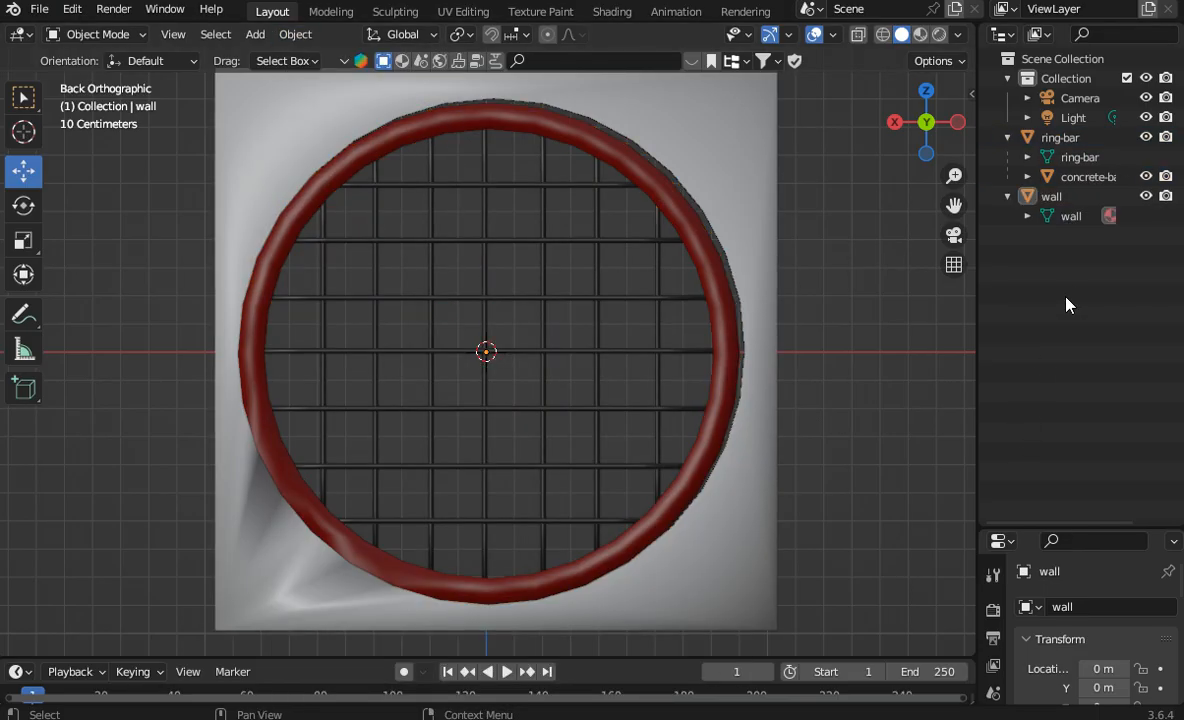
# Step: Apply Clear and Keep Transformation to the wall object's parent relation
pyautogui.click(1051, 196)
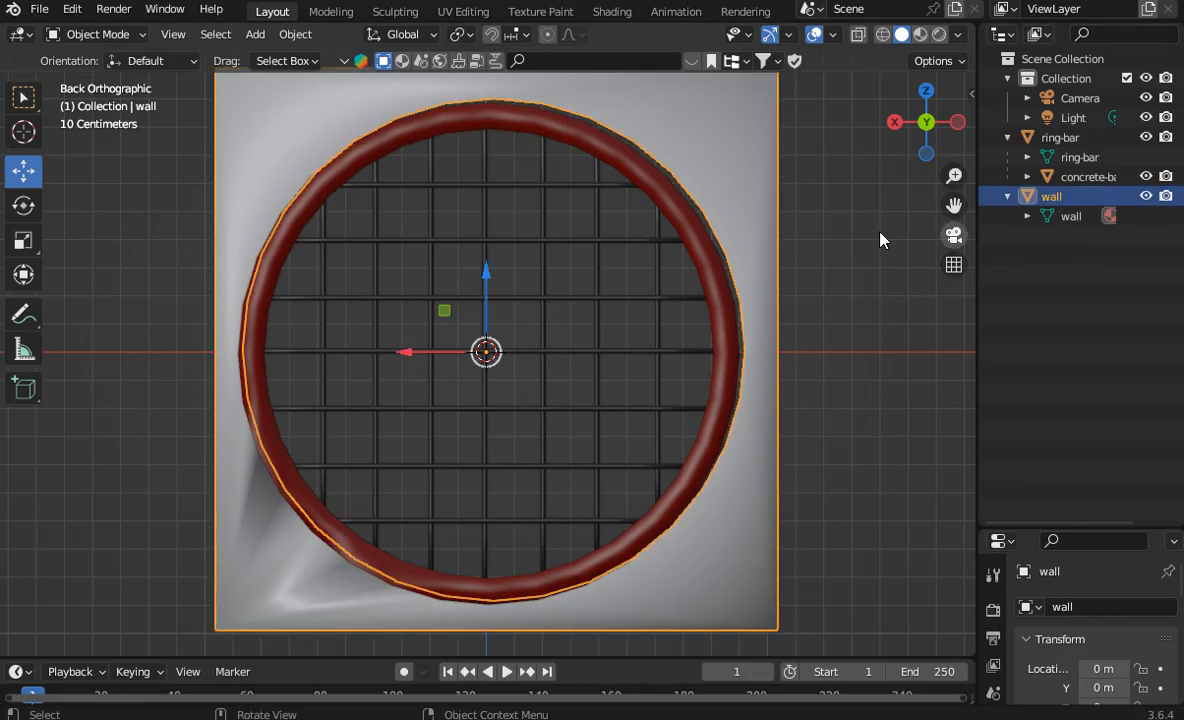
pyautogui.click(295, 34)
pyautogui.moveTo(378, 320)
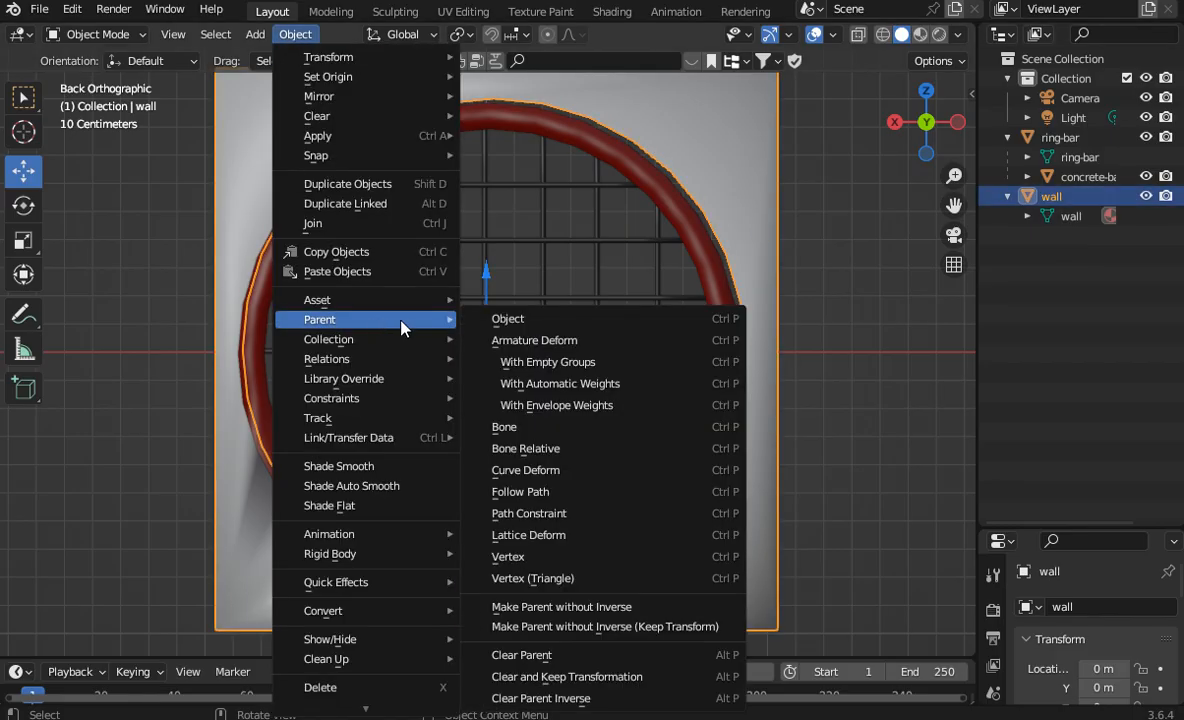
pyautogui.click(600, 677)
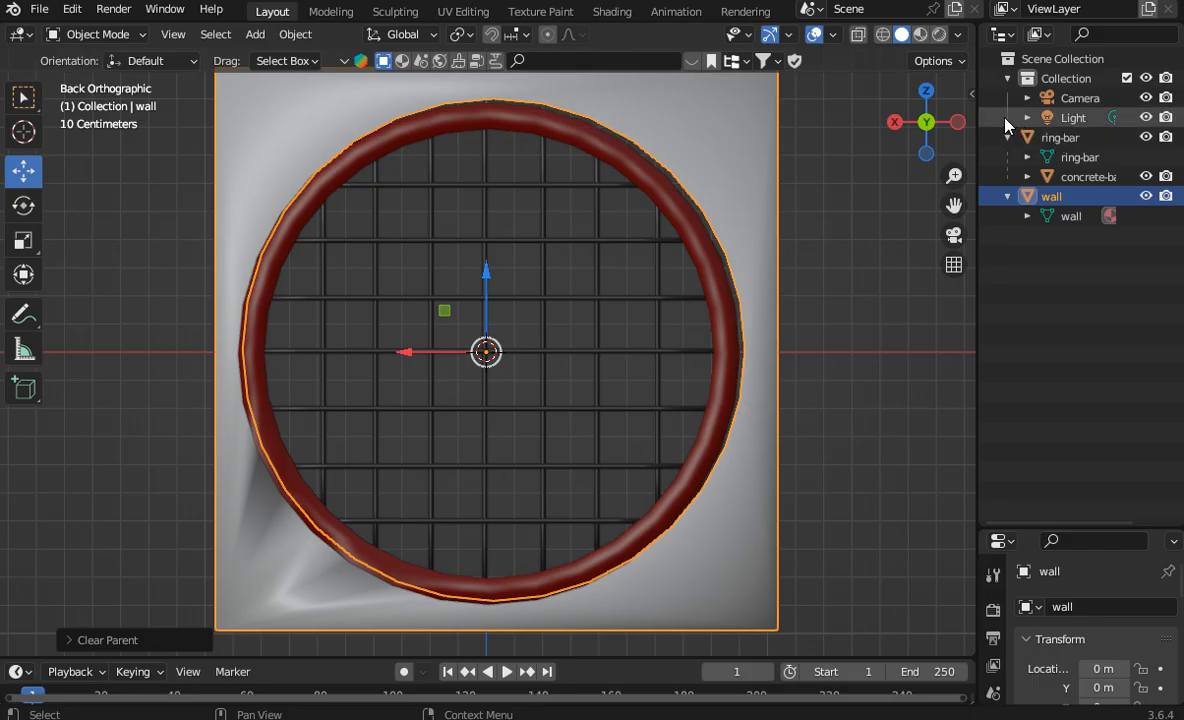
# Step: Delete the Camera and Light objects from the collection
pyautogui.moveTo(1005, 118); pyautogui.dragTo(1060, 100)
pyautogui.rightClick(1060, 100)
pyautogui.click(1036, 150)
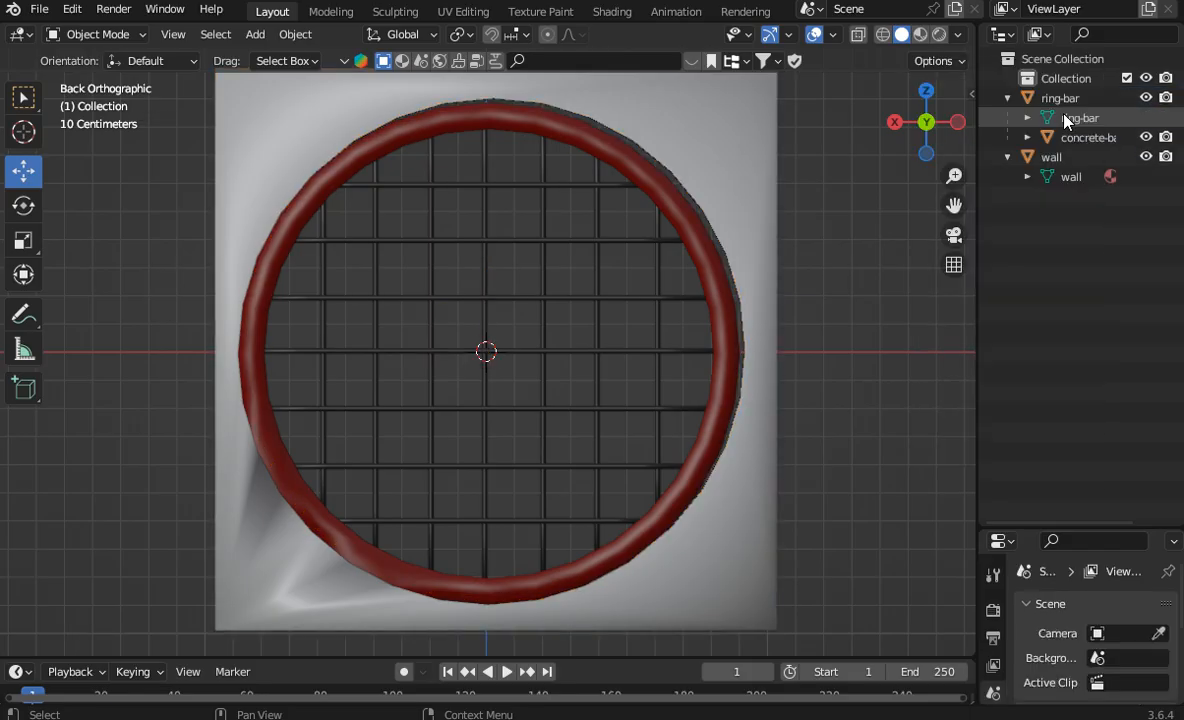
# Step: Unparent the concrete-bar13 grid from the ring-bar object
pyautogui.click(1082, 137)
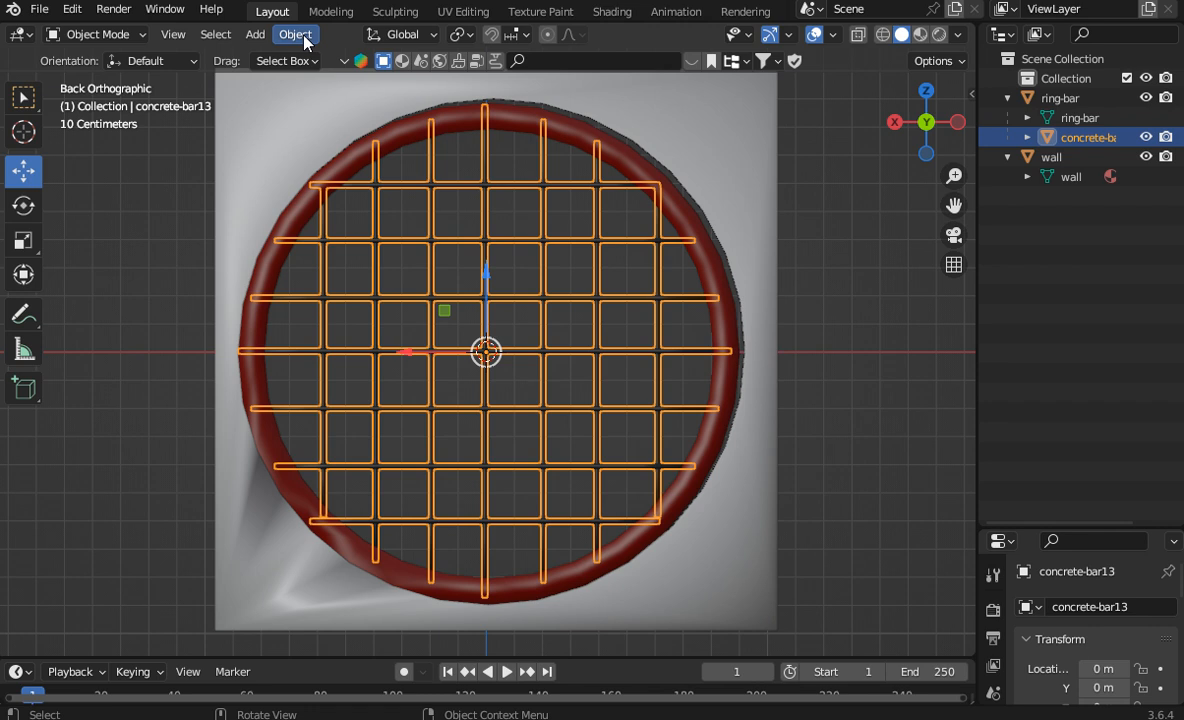
pyautogui.click(1058, 99)
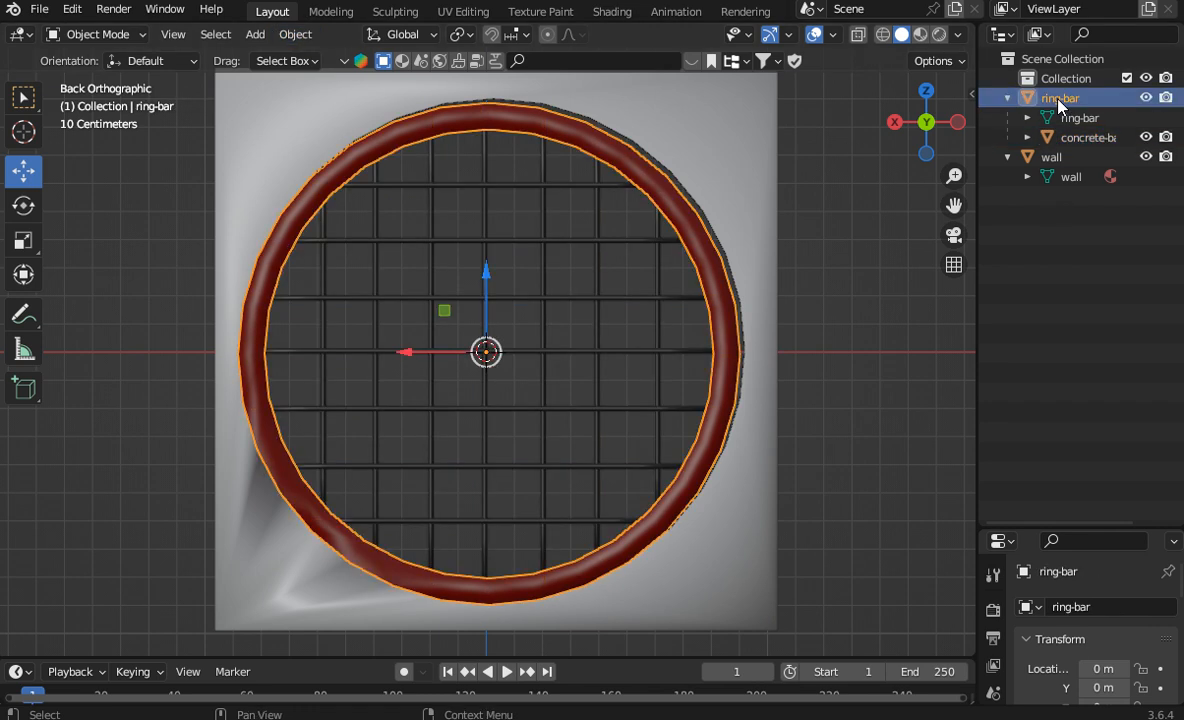
pyautogui.click(1052, 142)
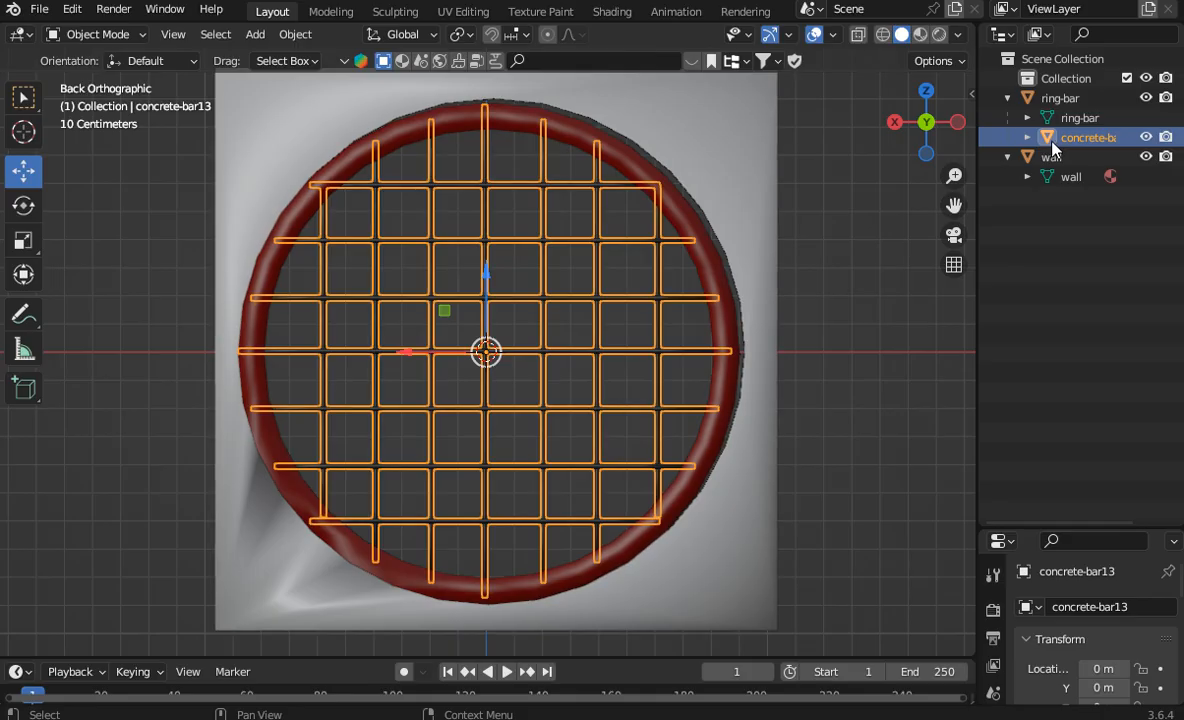
pyautogui.click(295, 34)
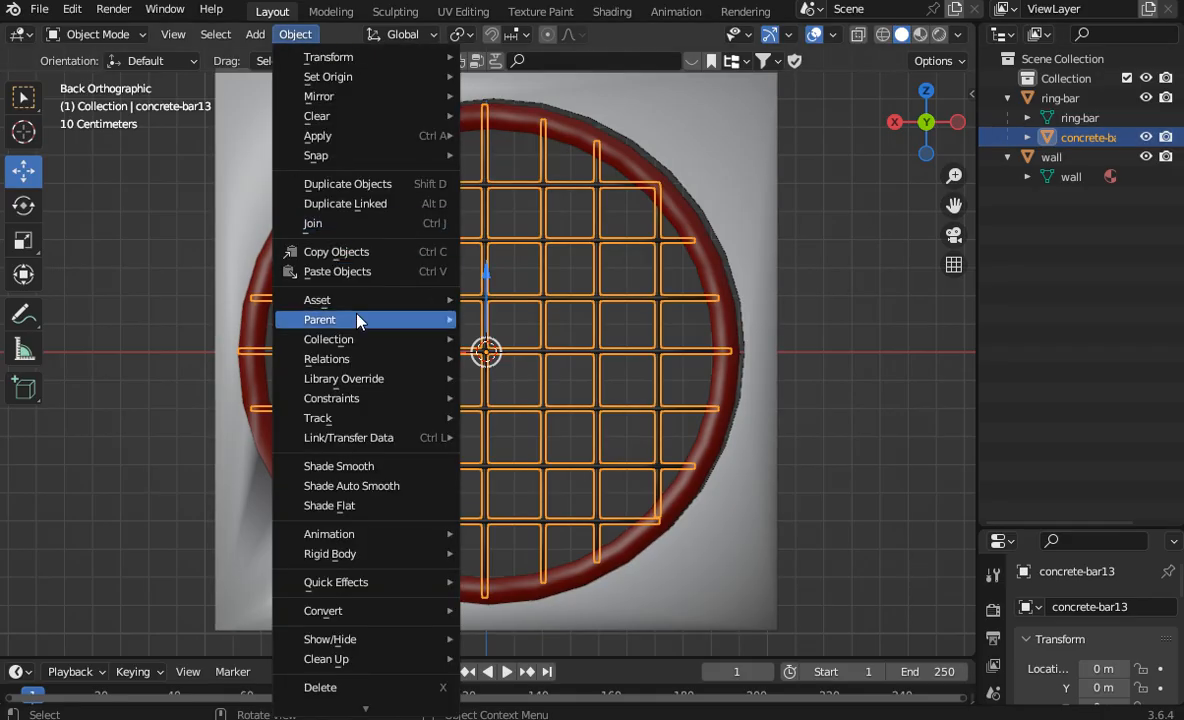
pyautogui.moveTo(360, 320)
pyautogui.click(612, 651)
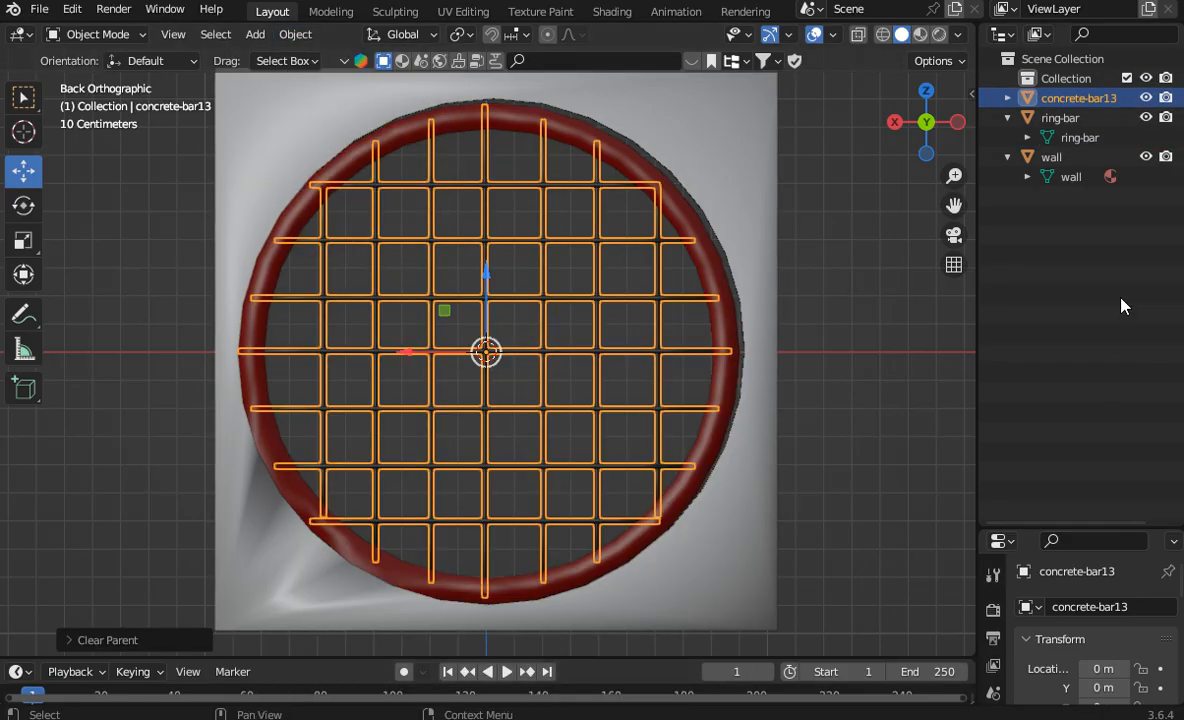
# Step: Select the concrete-bar13 grid and ring-bar together and move them to line up with the wall's circular hole
pyautogui.click(1008, 117)
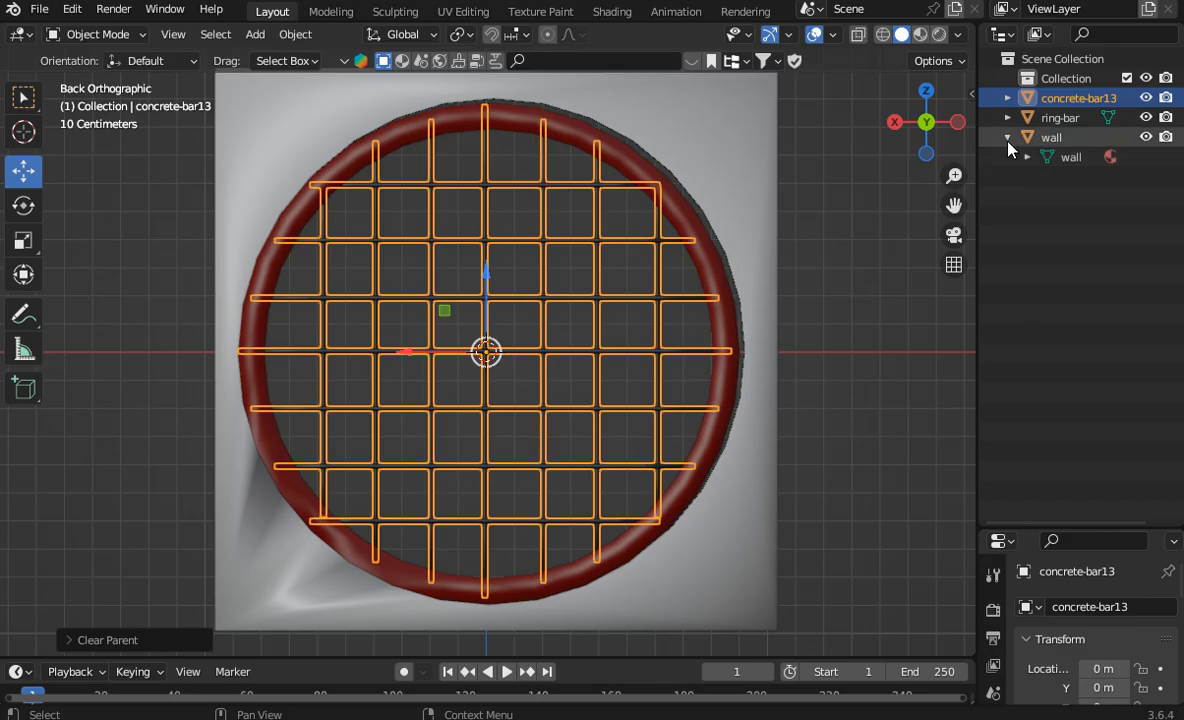
pyautogui.click(1008, 137)
pyautogui.click(1058, 117)
pyautogui.keyDown('ctrl'); pyautogui.click(1068, 100); pyautogui.keyUp('ctrl')
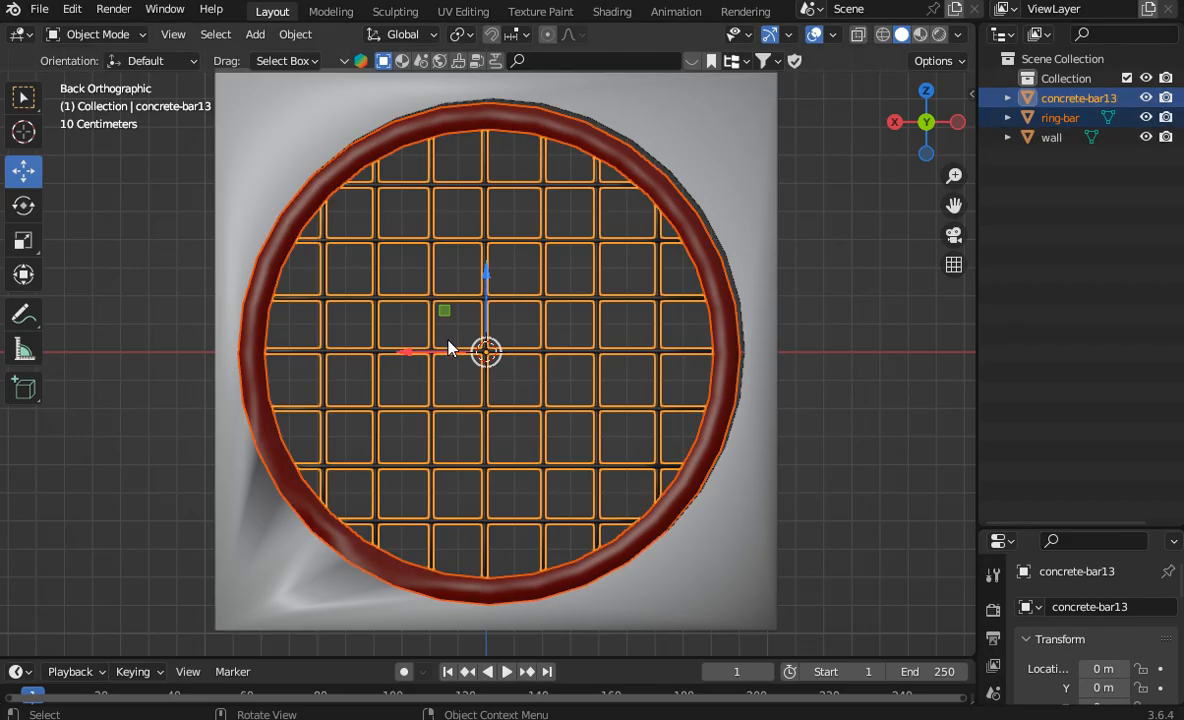
pyautogui.moveTo(448, 347); pyautogui.dragTo(453, 340)
pyautogui.moveTo(491, 289); pyautogui.dragTo(490, 274)
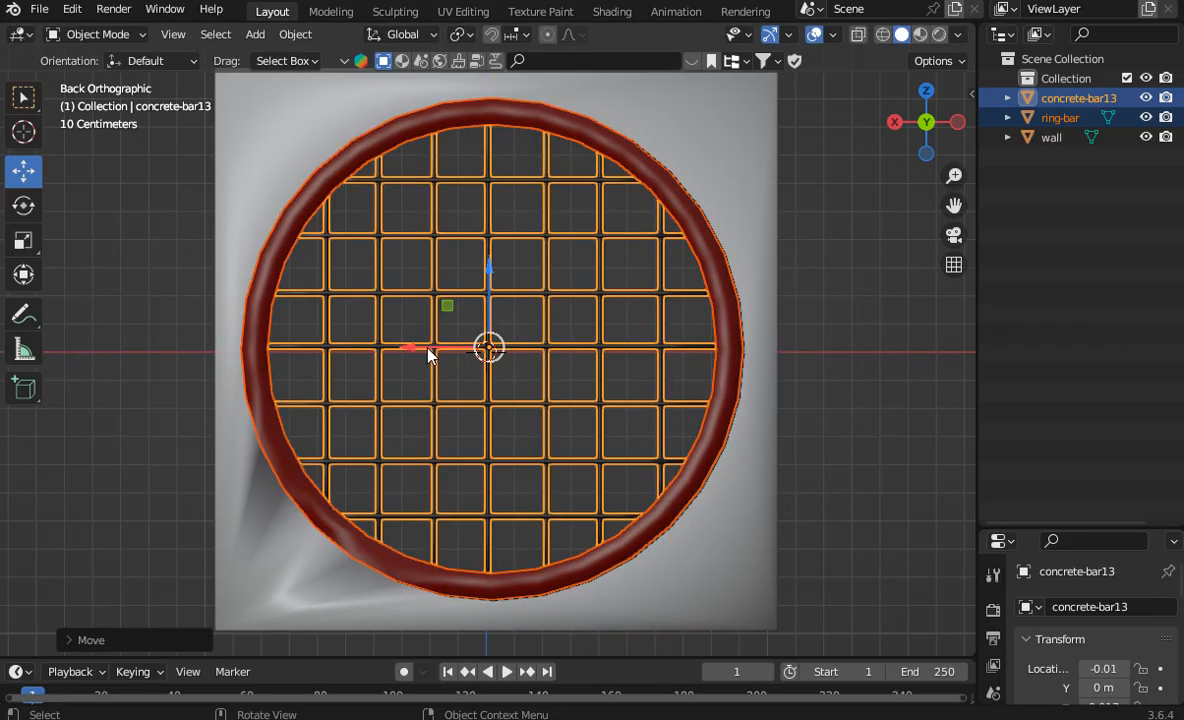
pyautogui.moveTo(431, 348); pyautogui.dragTo(434, 349)
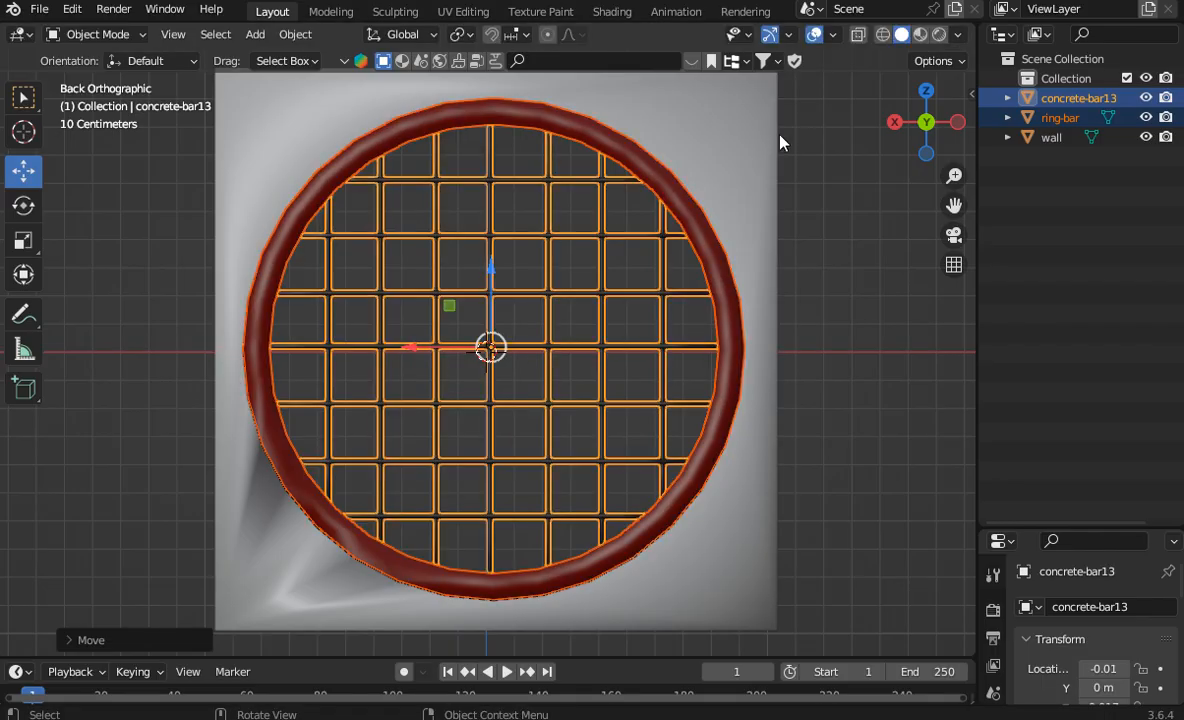
pyautogui.moveTo(928, 122); pyautogui.dragTo(854, 111)
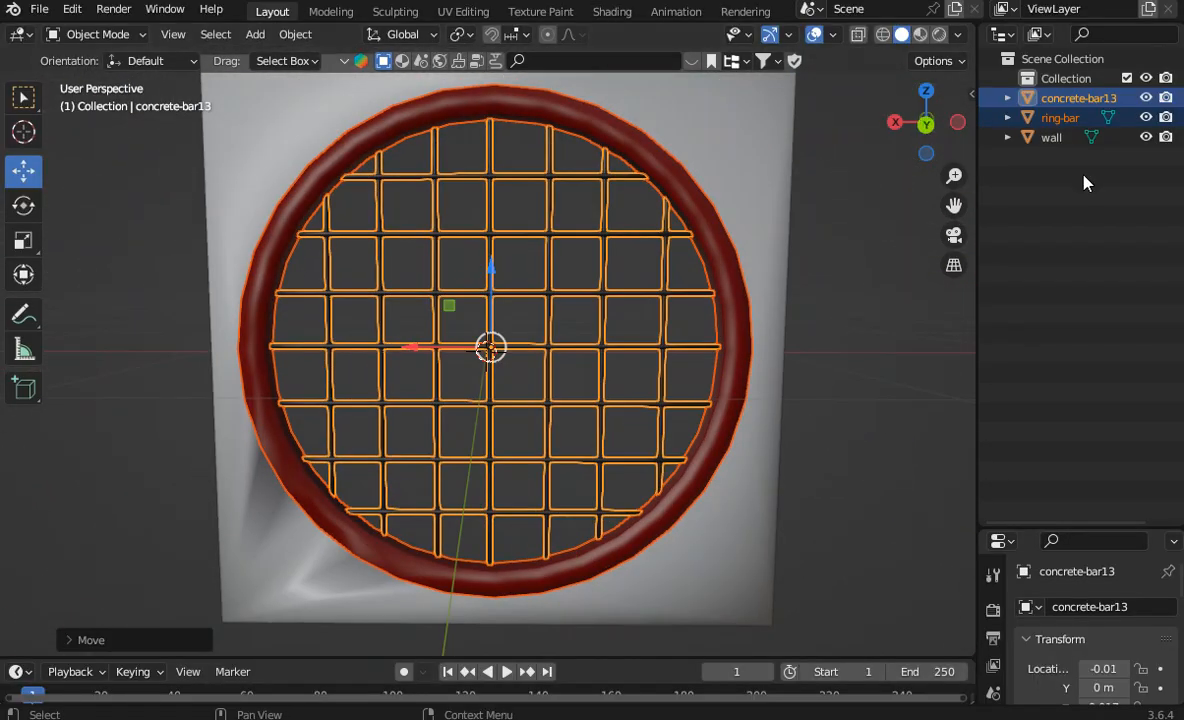
# Step: Select concrete-bar13, ring-bar and wall together and apply all transforms to them
pyautogui.moveTo(1087, 182); pyautogui.dragTo(947, 89)
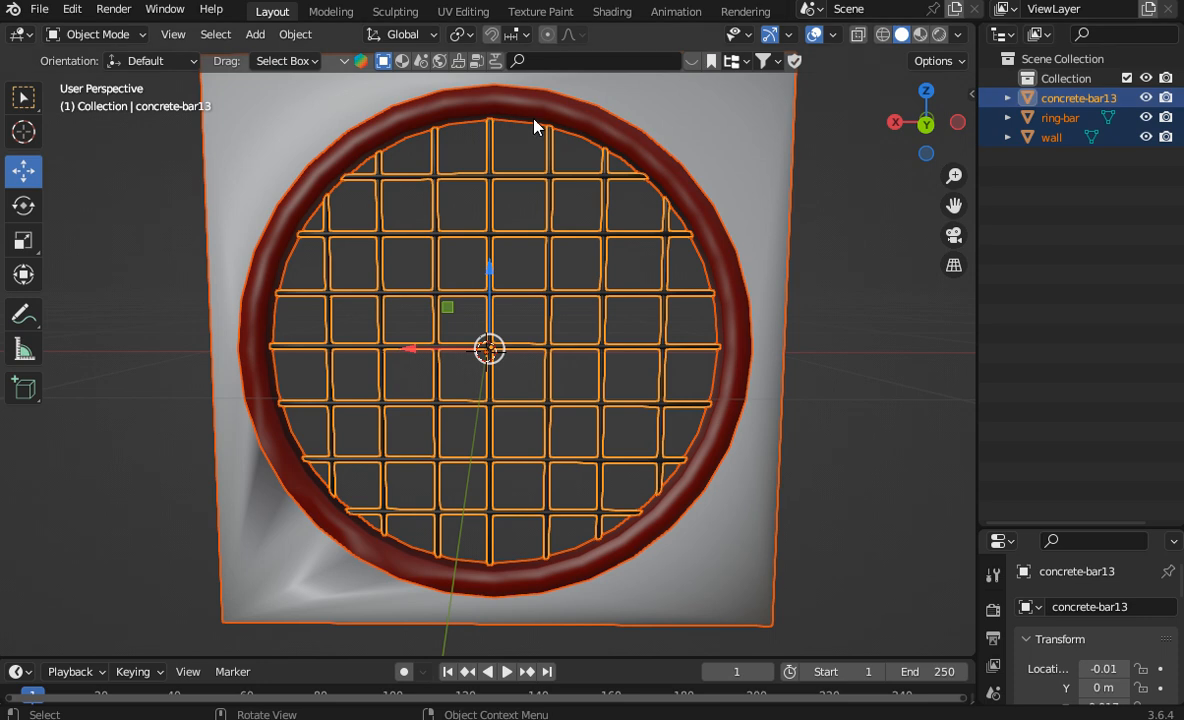
pyautogui.click(38, 12)
pyautogui.click(300, 36)
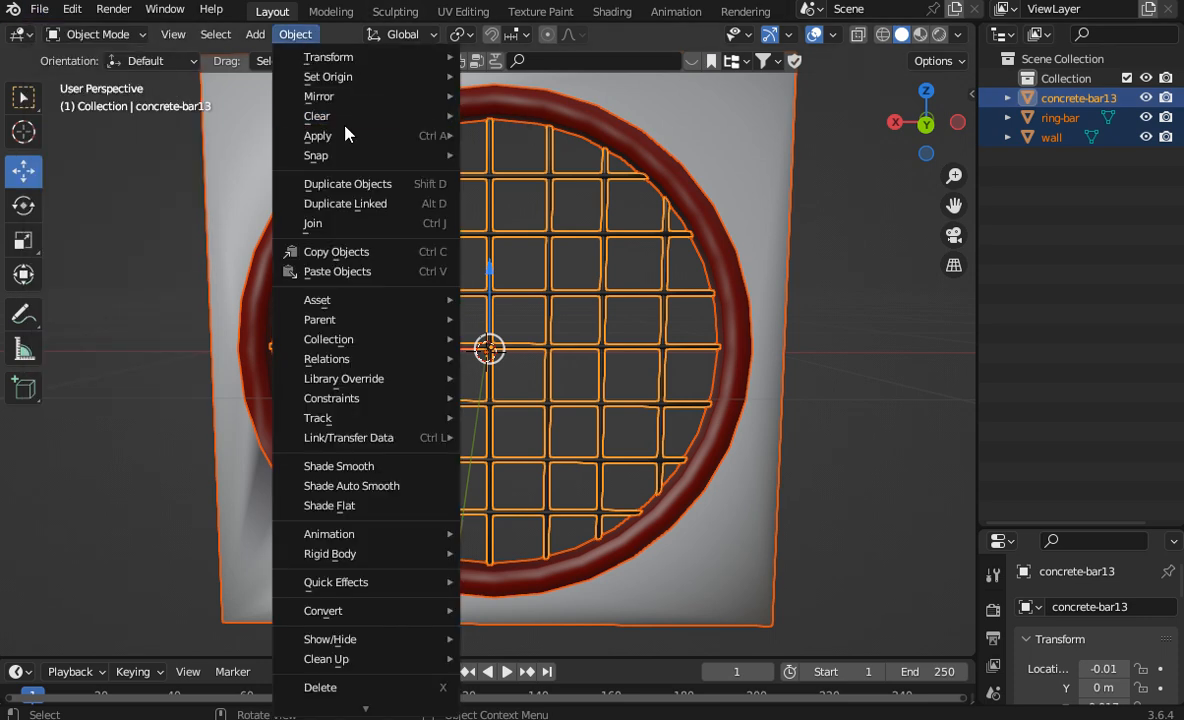
pyautogui.moveTo(345, 133)
pyautogui.click(562, 194)
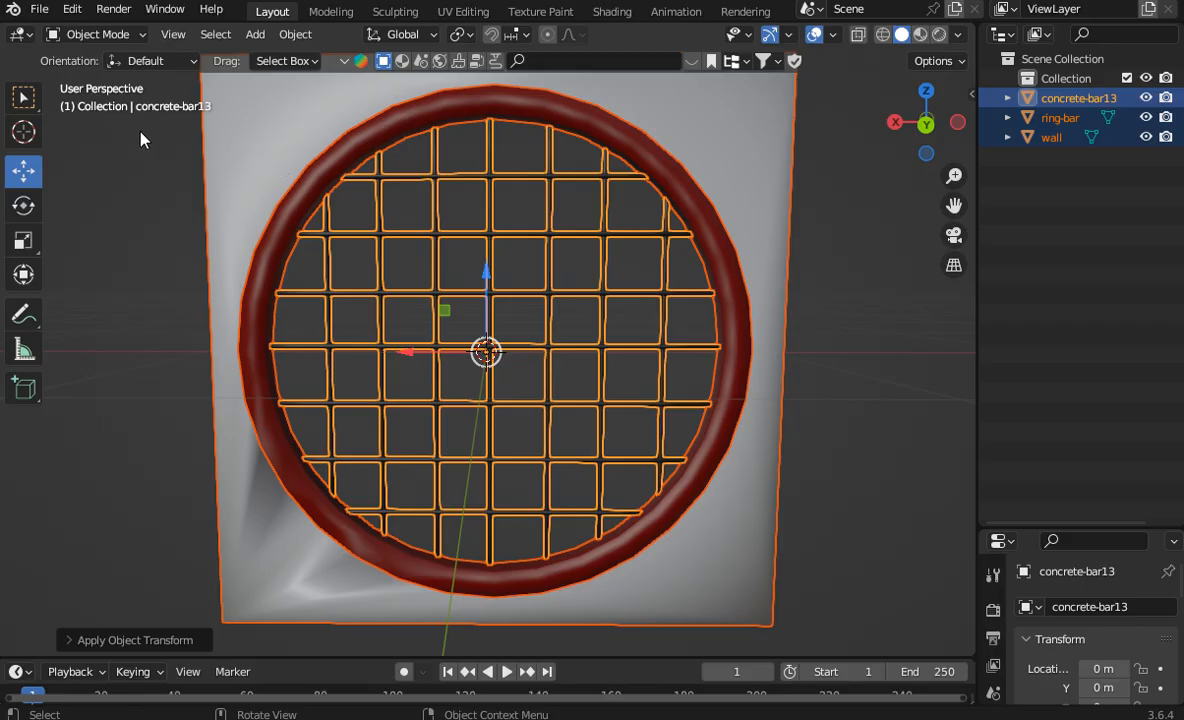
# Step: Export the model as glTF Binary to the Downloads folder as Asylum Dn.glb, deleting the existing file of that name first
pyautogui.click(38, 10)
pyautogui.moveTo(150, 294)
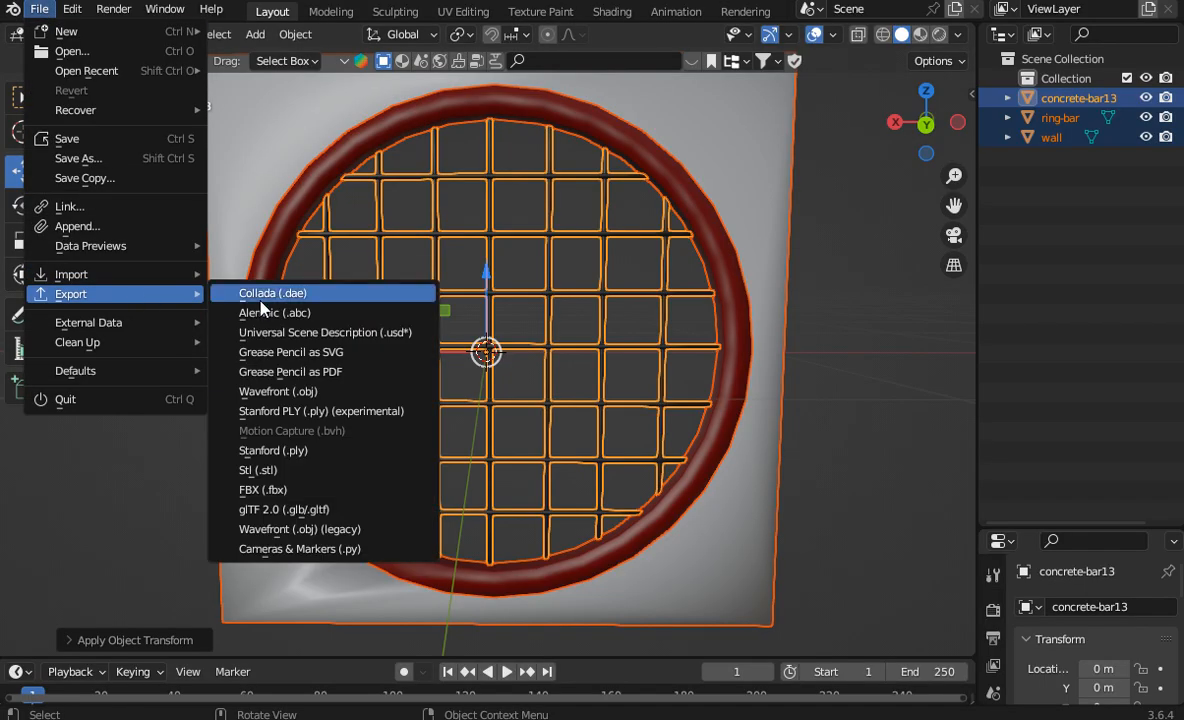
pyautogui.click(345, 509)
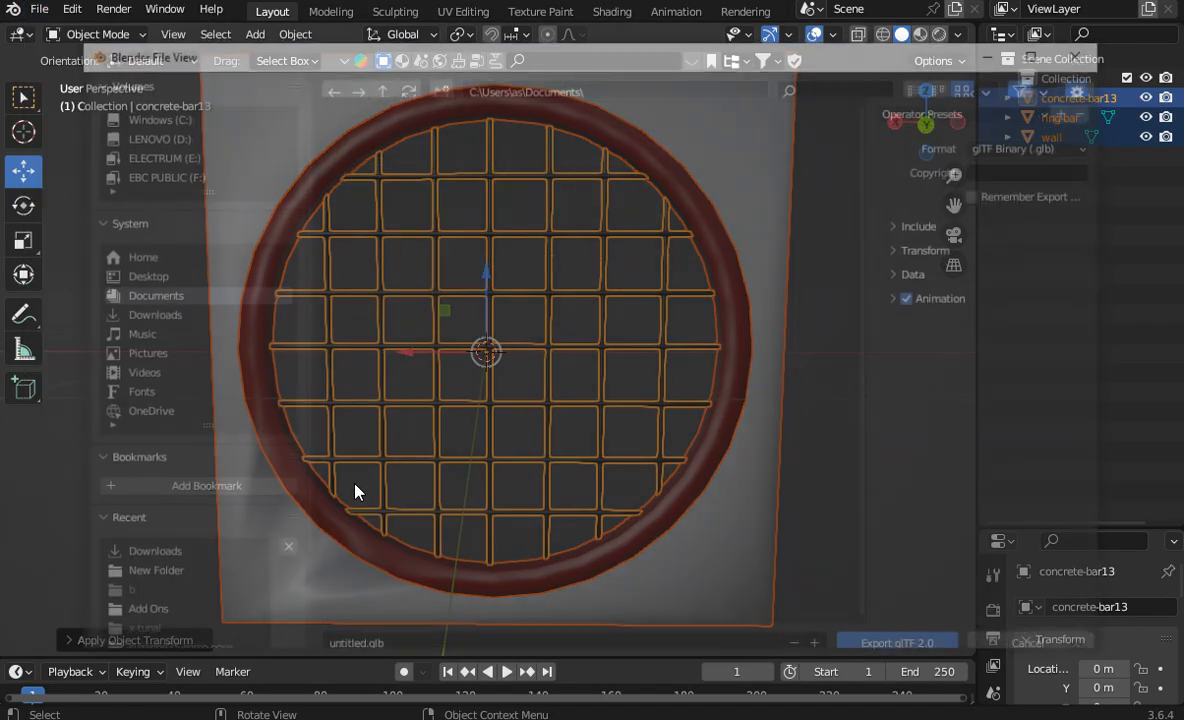
pyautogui.click(222, 314)
pyautogui.click(532, 214)
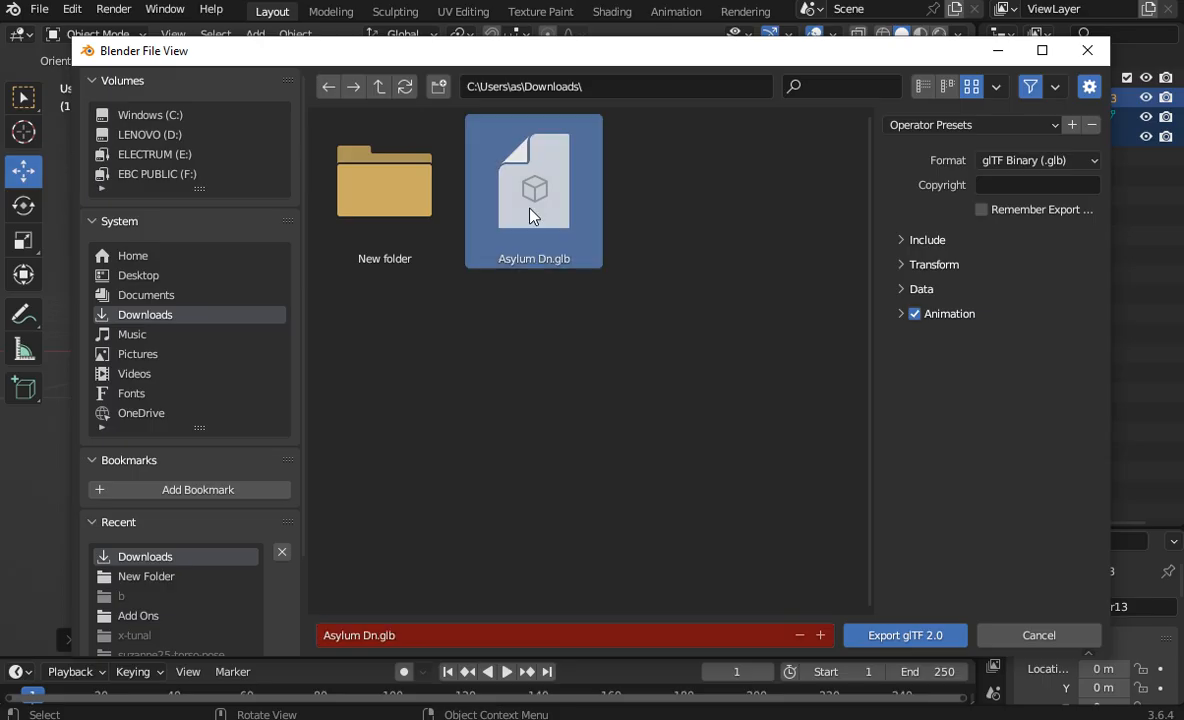
pyautogui.rightClick(532, 214)
pyautogui.click(494, 386)
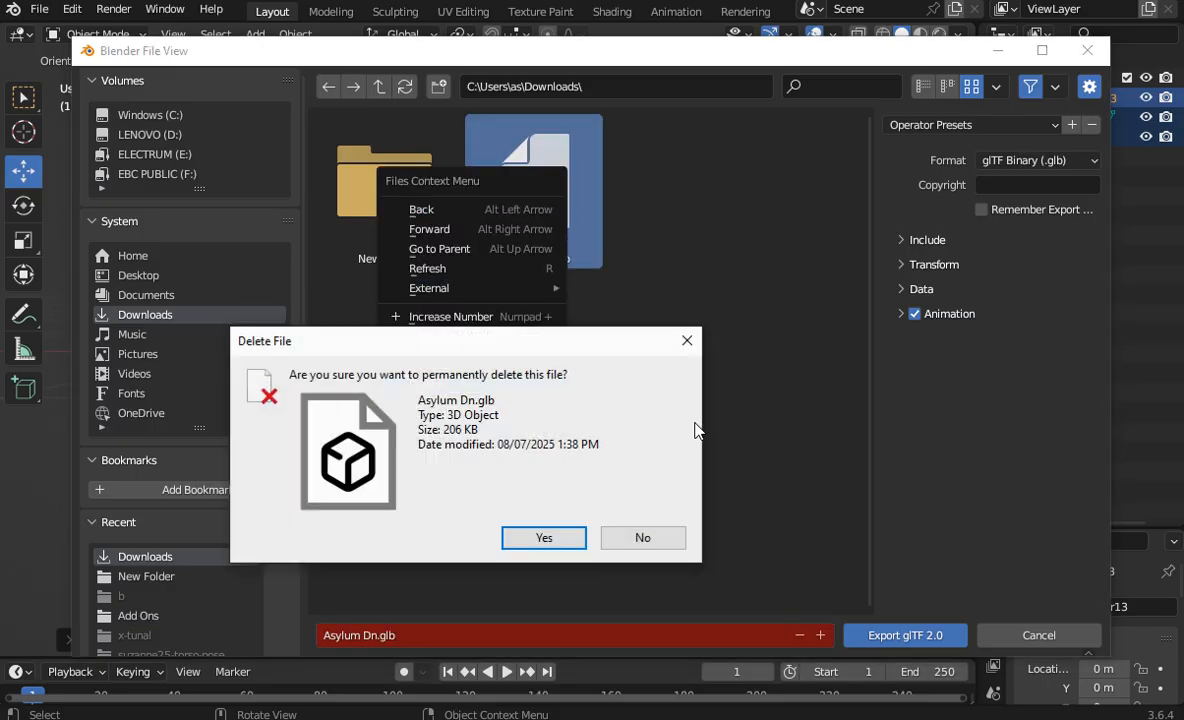
pyautogui.click(560, 537)
pyautogui.click(875, 636)
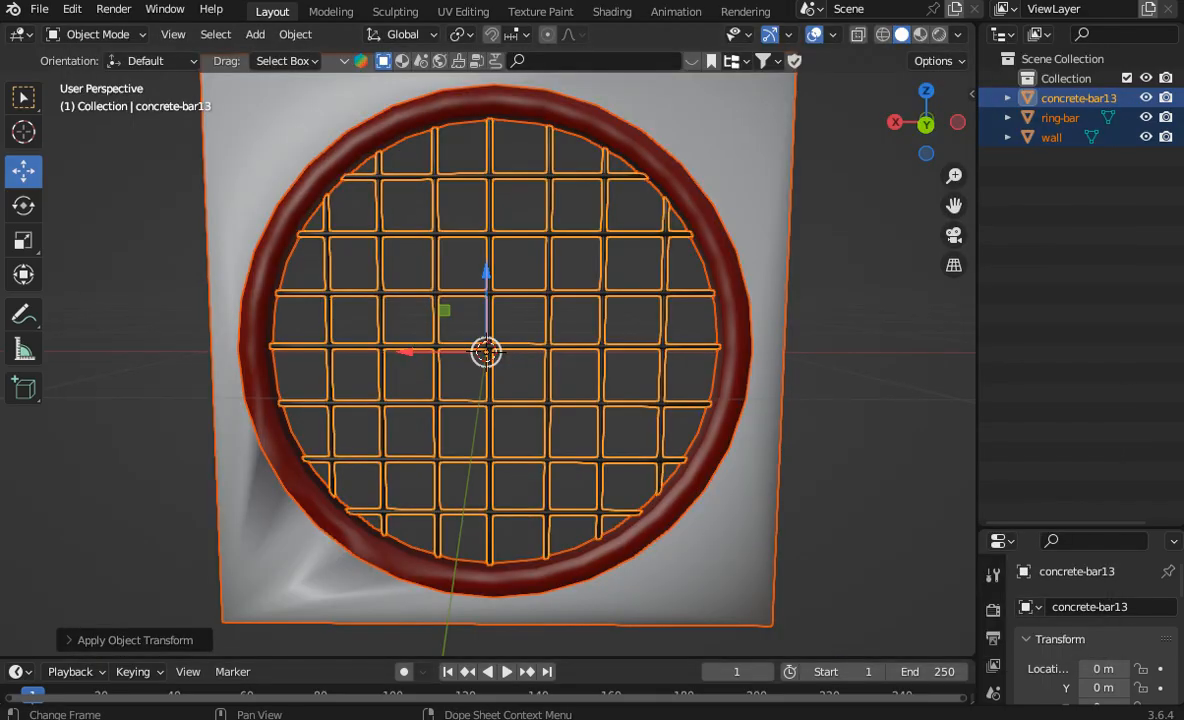
# Step: Switch to File Explorer and refresh the Downloads folder to check for the exported Asylum Dn.glb file
pyautogui.click(522, 718)
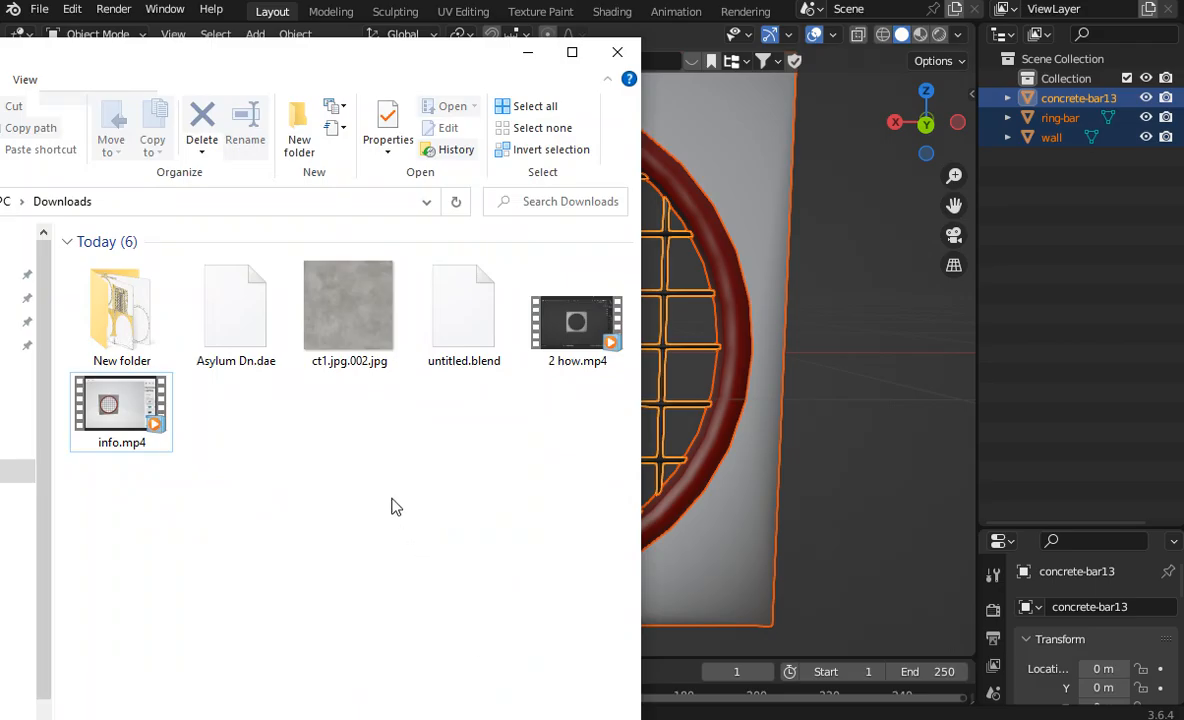
pyautogui.rightClick(392, 505)
pyautogui.click(468, 578)
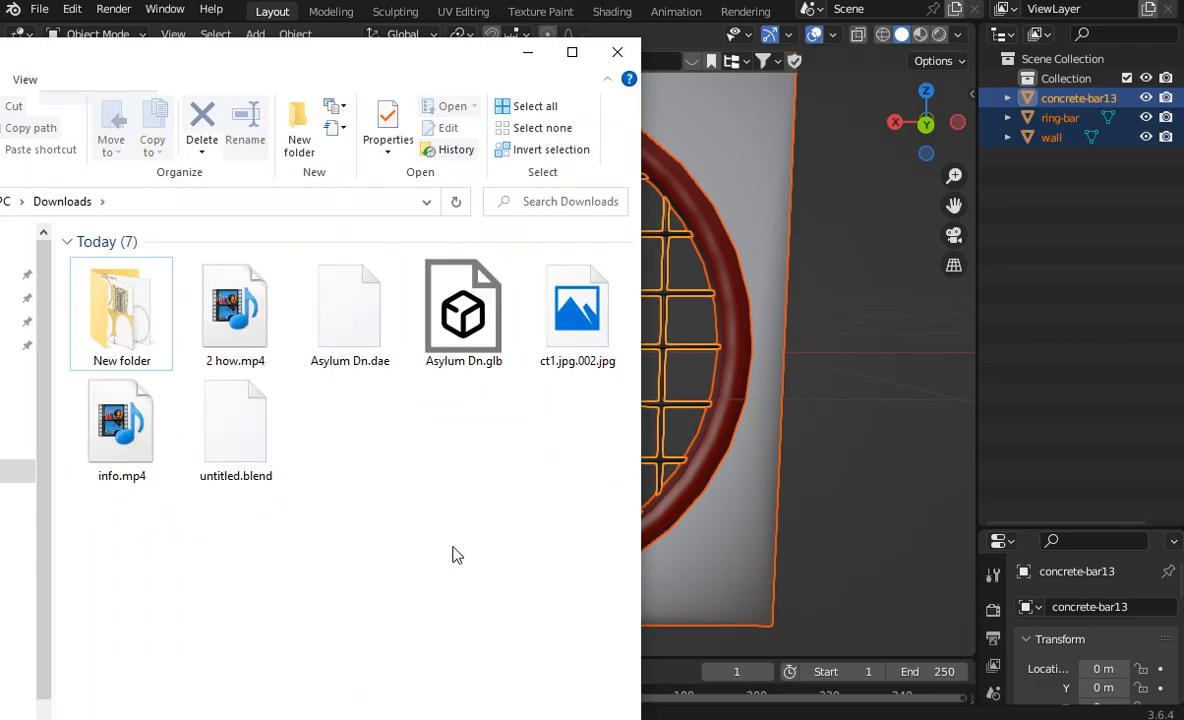
# Step: Open the exported Asylum Dn.glb in 3D Viewer, inspect the wall, ring and grid from several sides, and close it
pyautogui.doubleClick(460, 305)
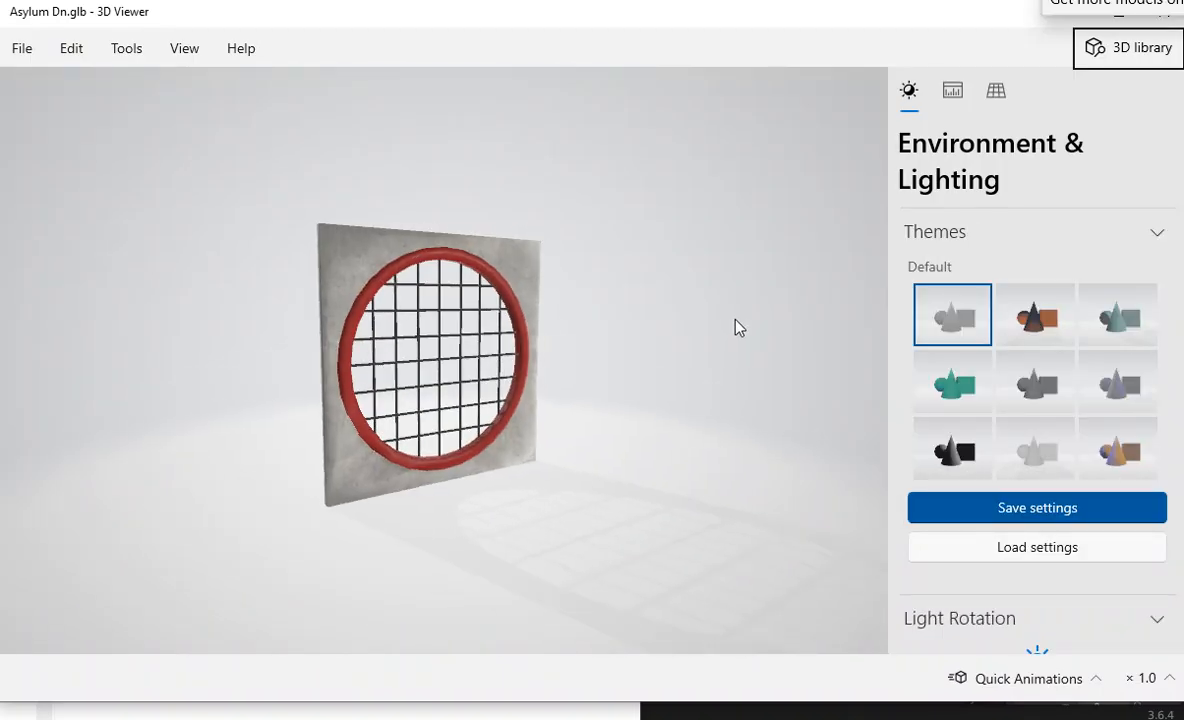
pyautogui.moveTo(738, 328); pyautogui.dragTo(558, 359)
pyautogui.scroll(5, 553, 359)
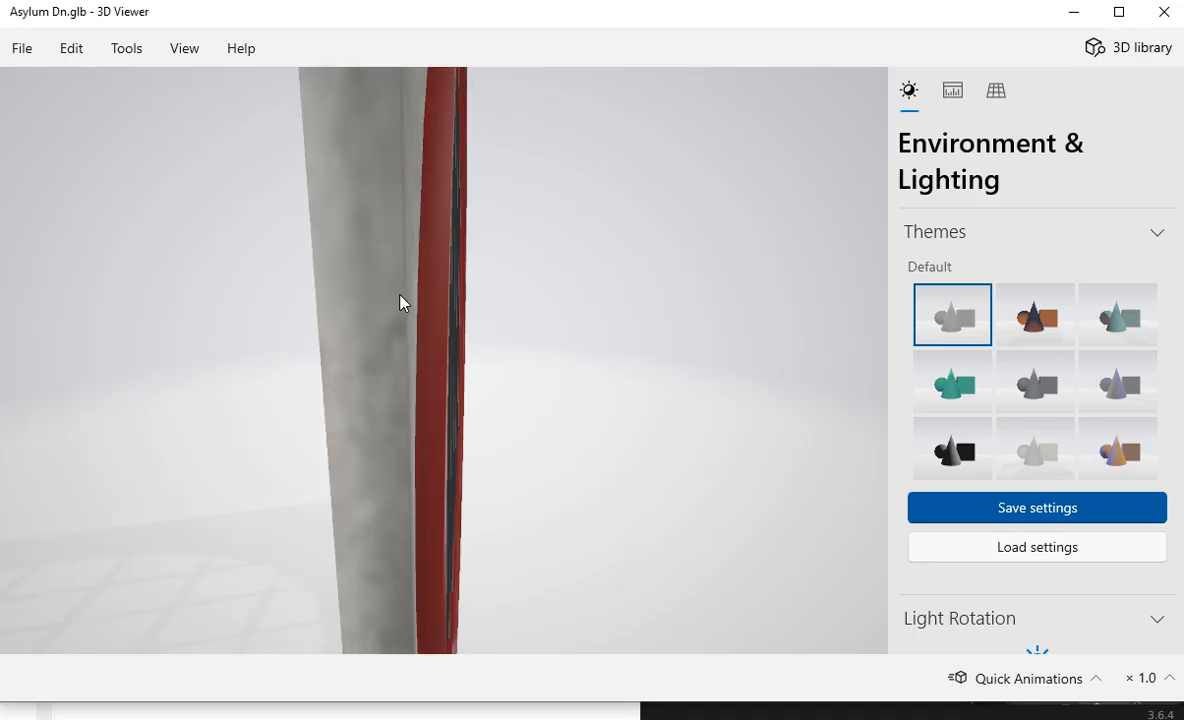
pyautogui.moveTo(402, 302); pyautogui.dragTo(431, 310)
pyautogui.scroll(-3, 497, 268)
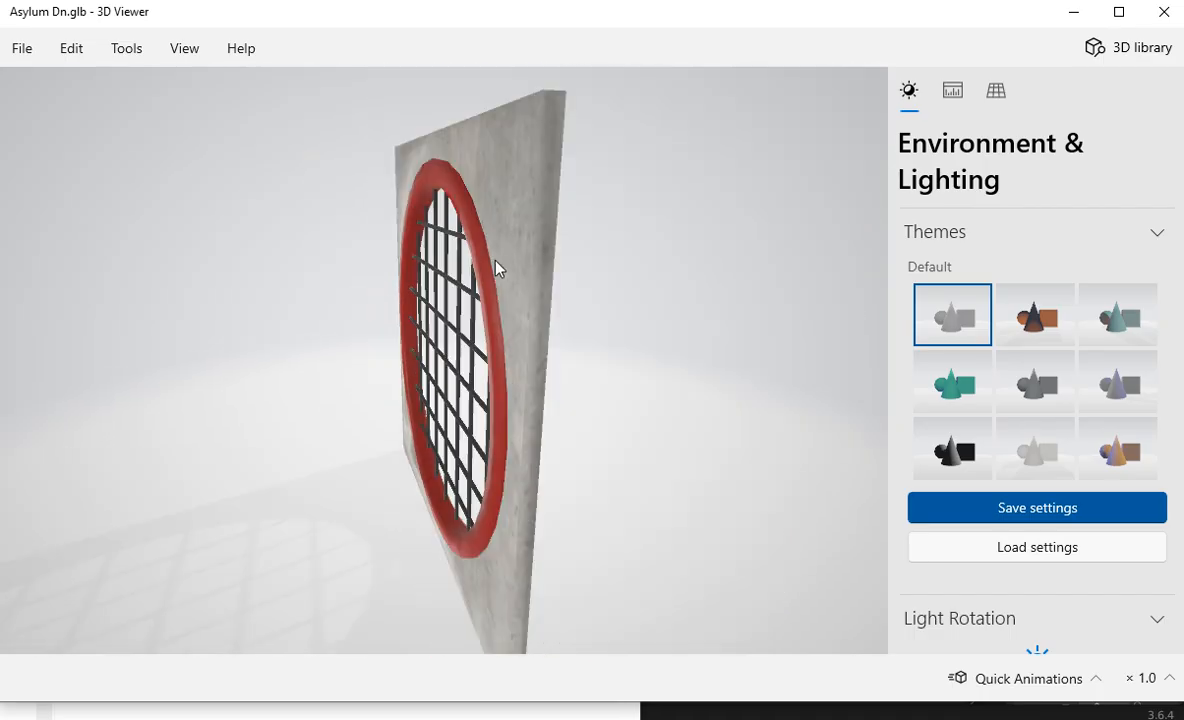
pyautogui.moveTo(497, 268); pyautogui.dragTo(364, 224)
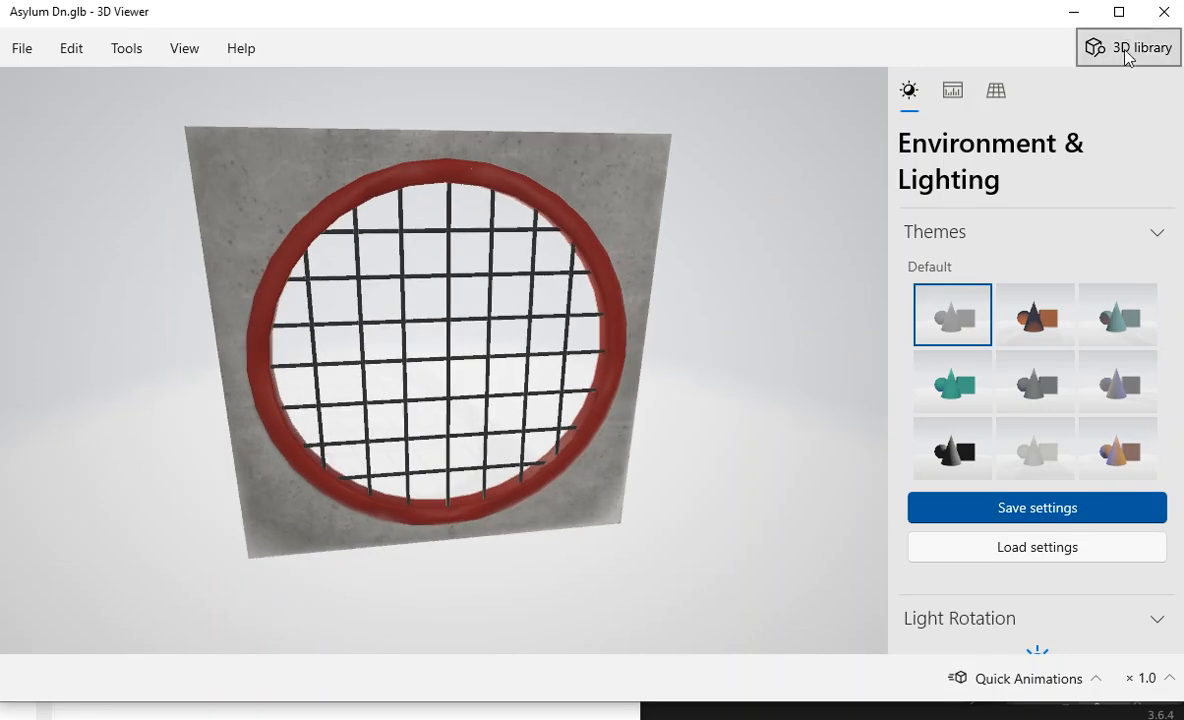
pyautogui.click(1162, 12)
# Step: Back in Blender, parent concrete-bar13 to ring-bar as an Object parent
pyautogui.click(858, 160)
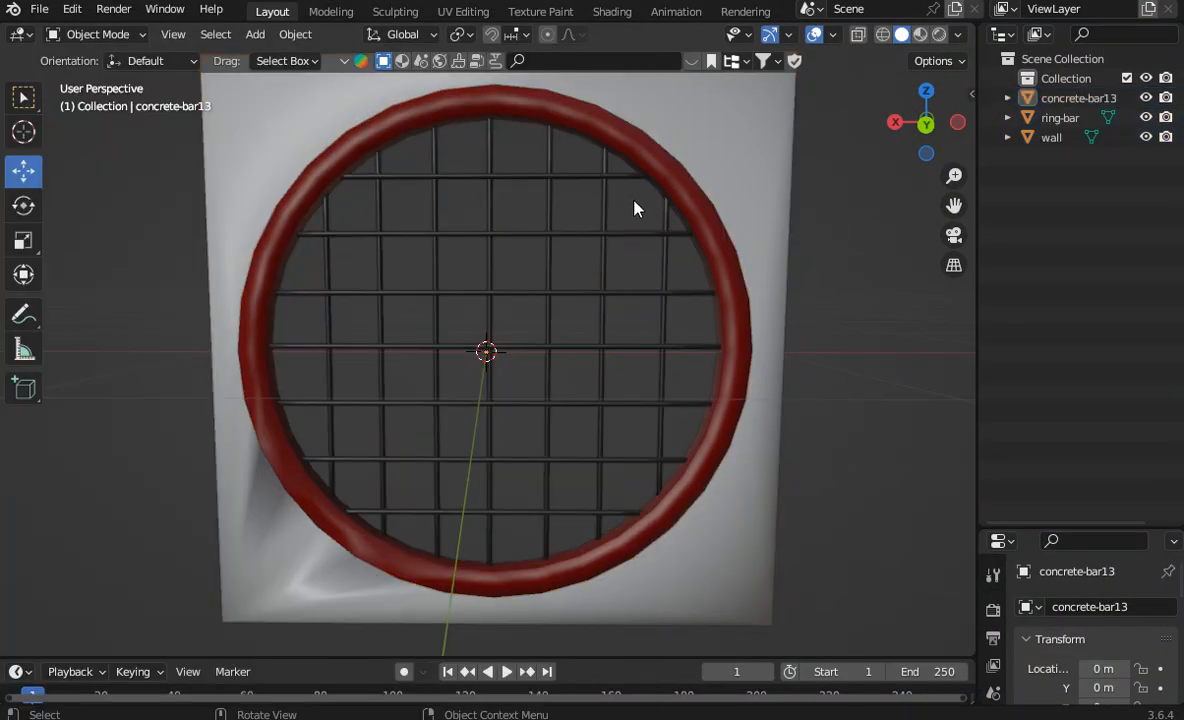
pyautogui.moveTo(900, 128); pyautogui.dragTo(851, 132)
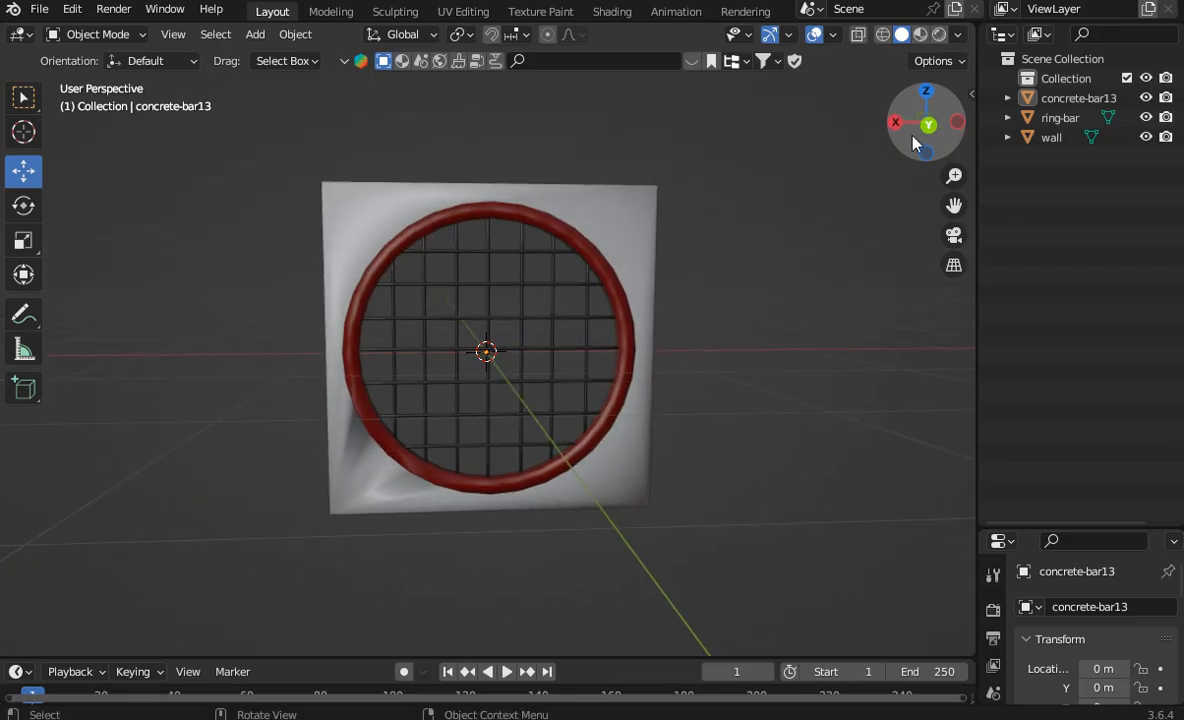
pyautogui.moveTo(936, 153); pyautogui.dragTo(943, 153)
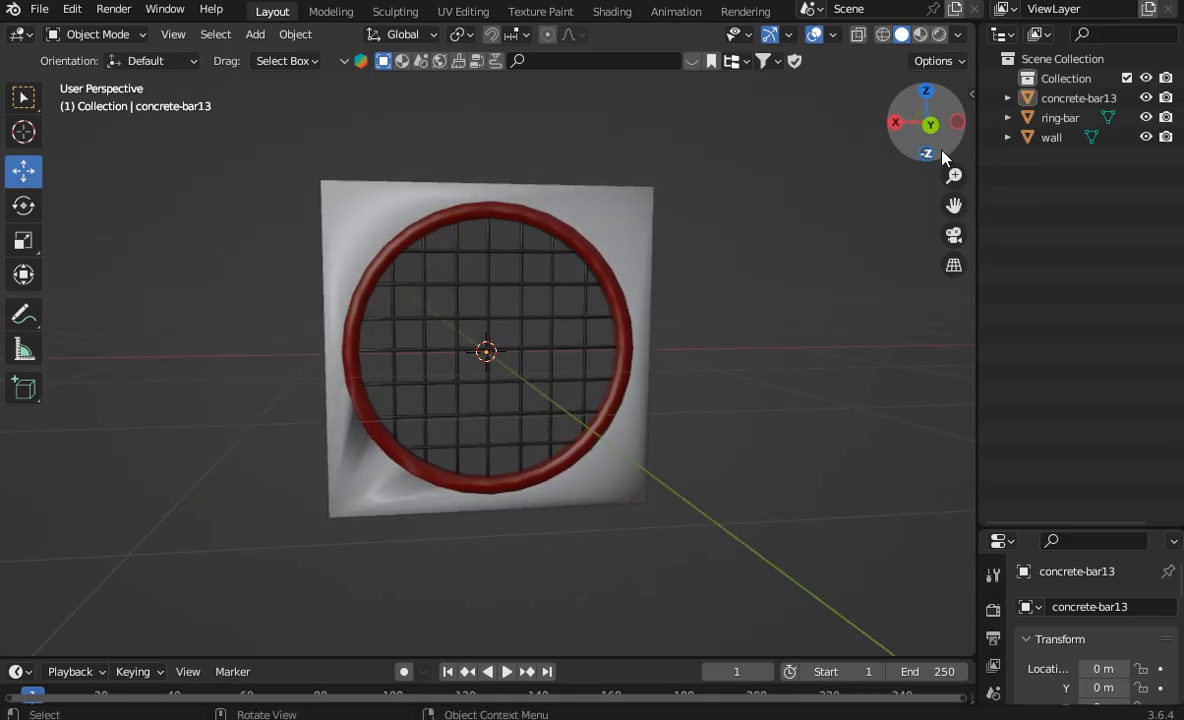
pyautogui.click(1060, 98)
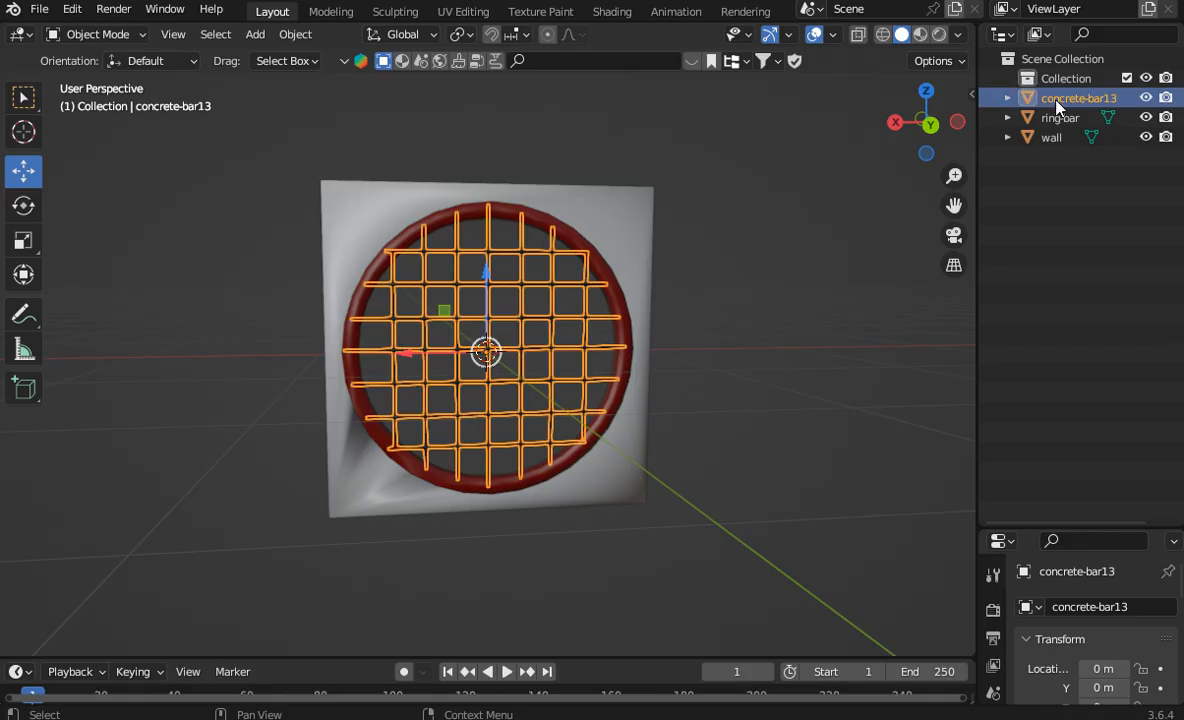
pyautogui.click(1045, 118)
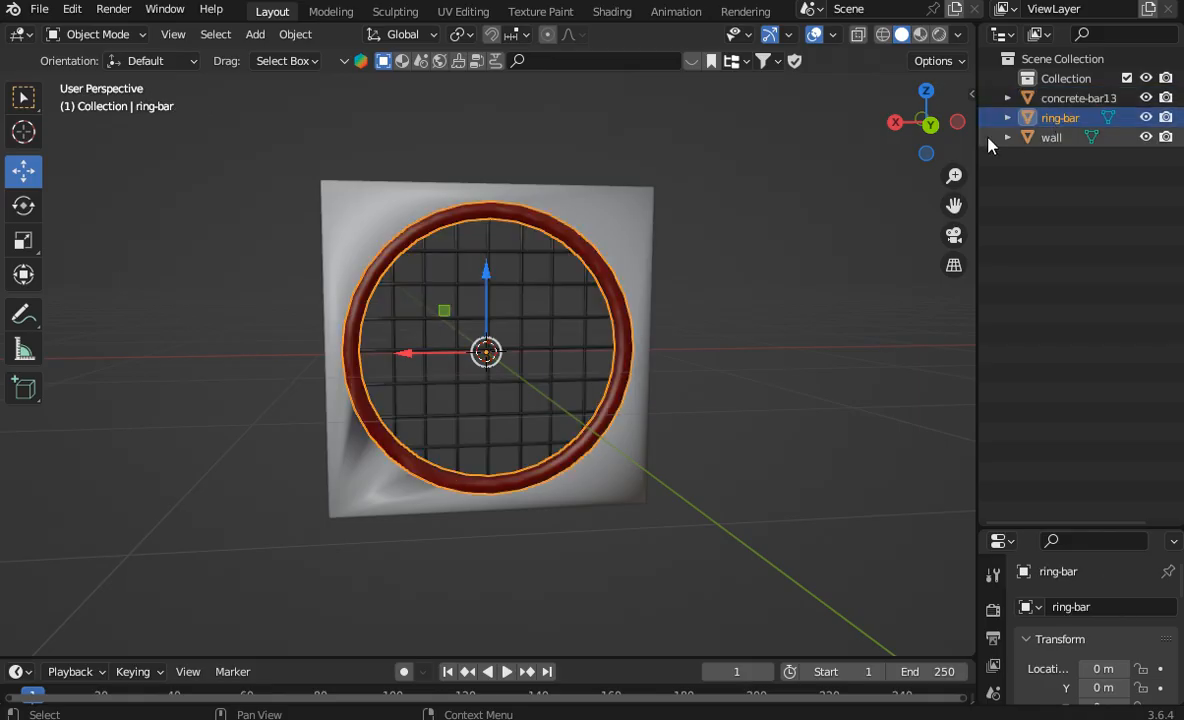
pyautogui.click(1066, 98)
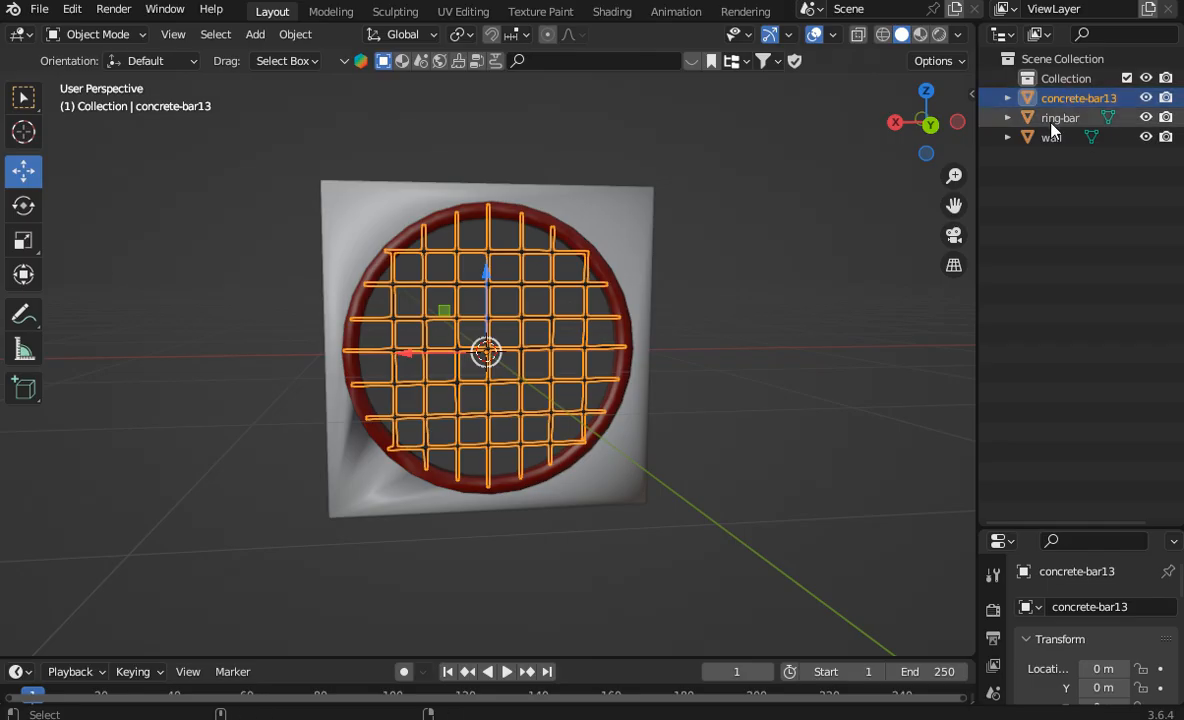
pyautogui.keyDown('ctrl'); pyautogui.click(1052, 118); pyautogui.keyUp('ctrl')
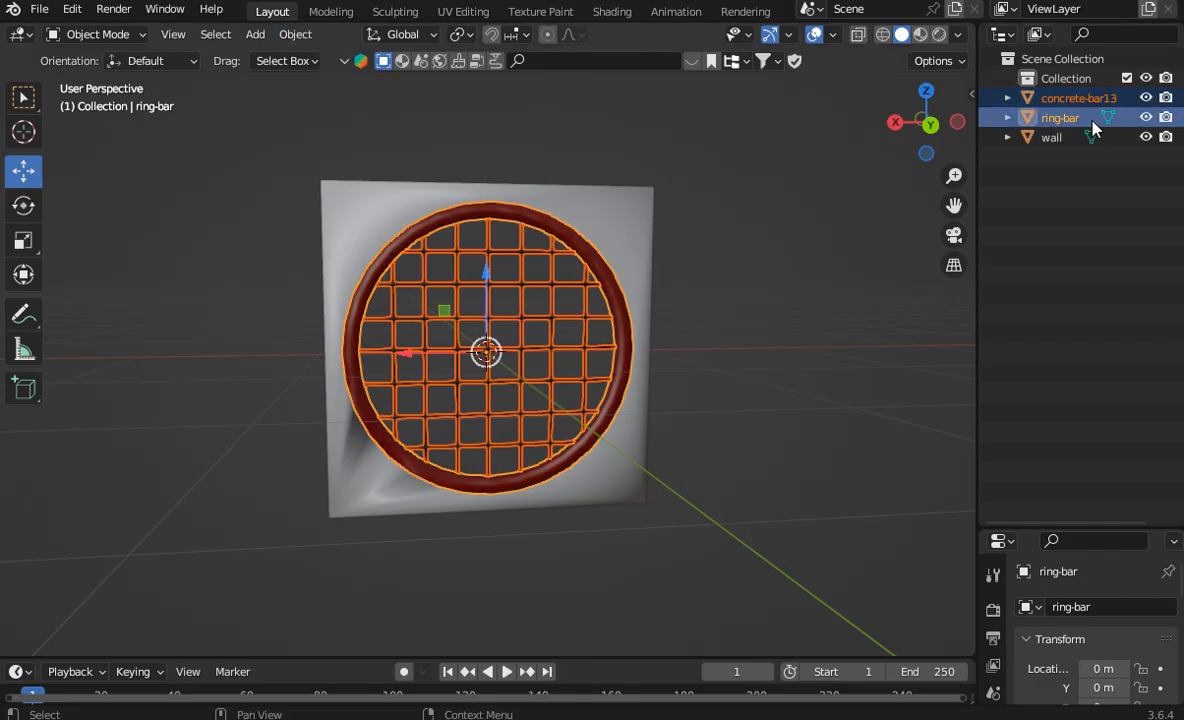
pyautogui.click(297, 34)
pyautogui.moveTo(340, 319)
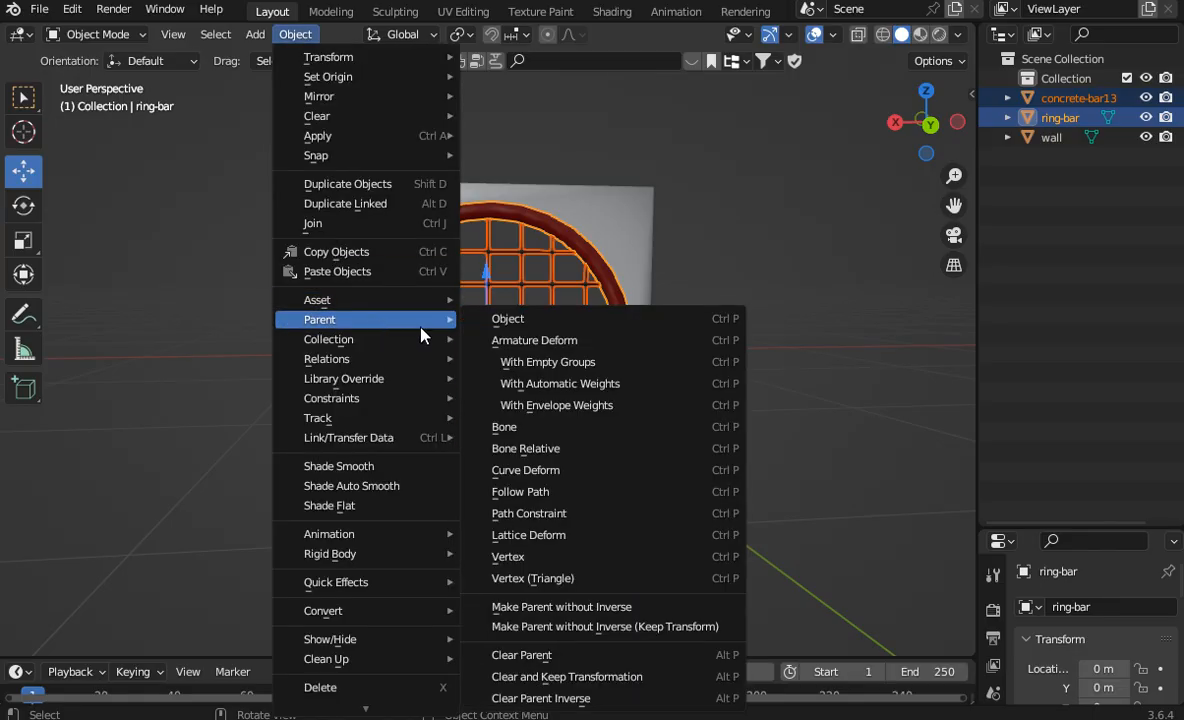
pyautogui.click(495, 318)
# Step: Parent ring-bar to the wall as an Object parent and expand the wall's hierarchy to show its nested children
pyautogui.click(1068, 97)
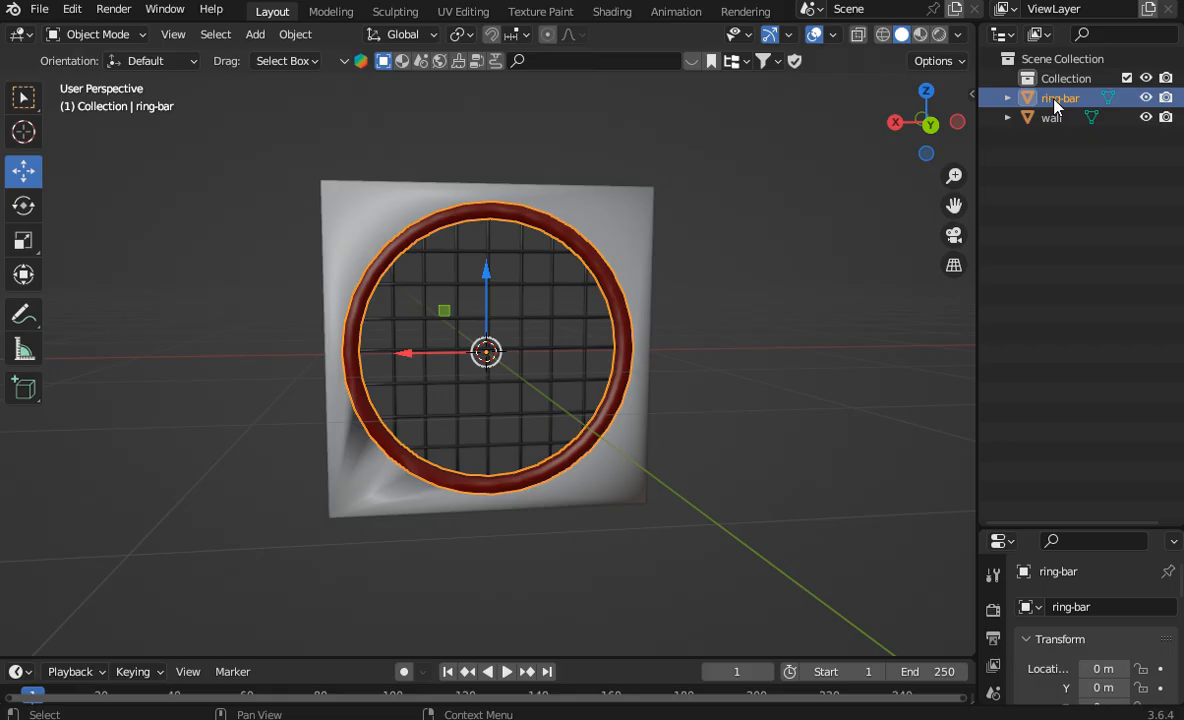
pyautogui.keyDown('ctrl'); pyautogui.click(1030, 117); pyautogui.keyUp('ctrl')
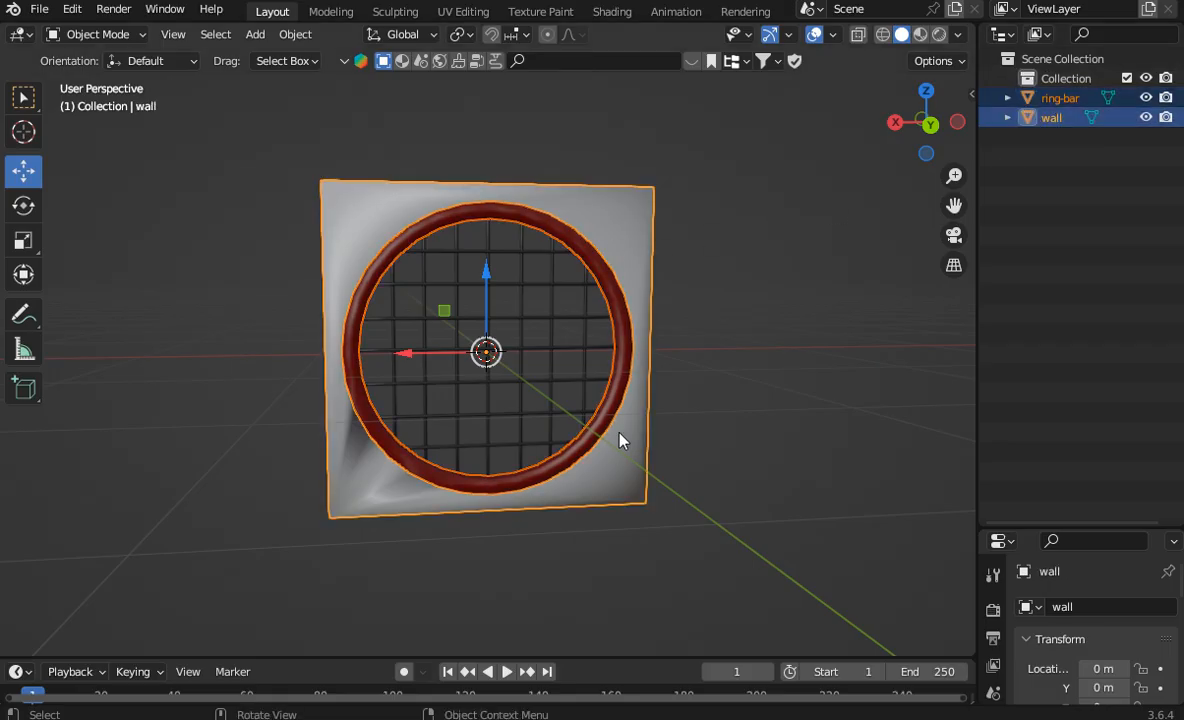
pyautogui.click(295, 34)
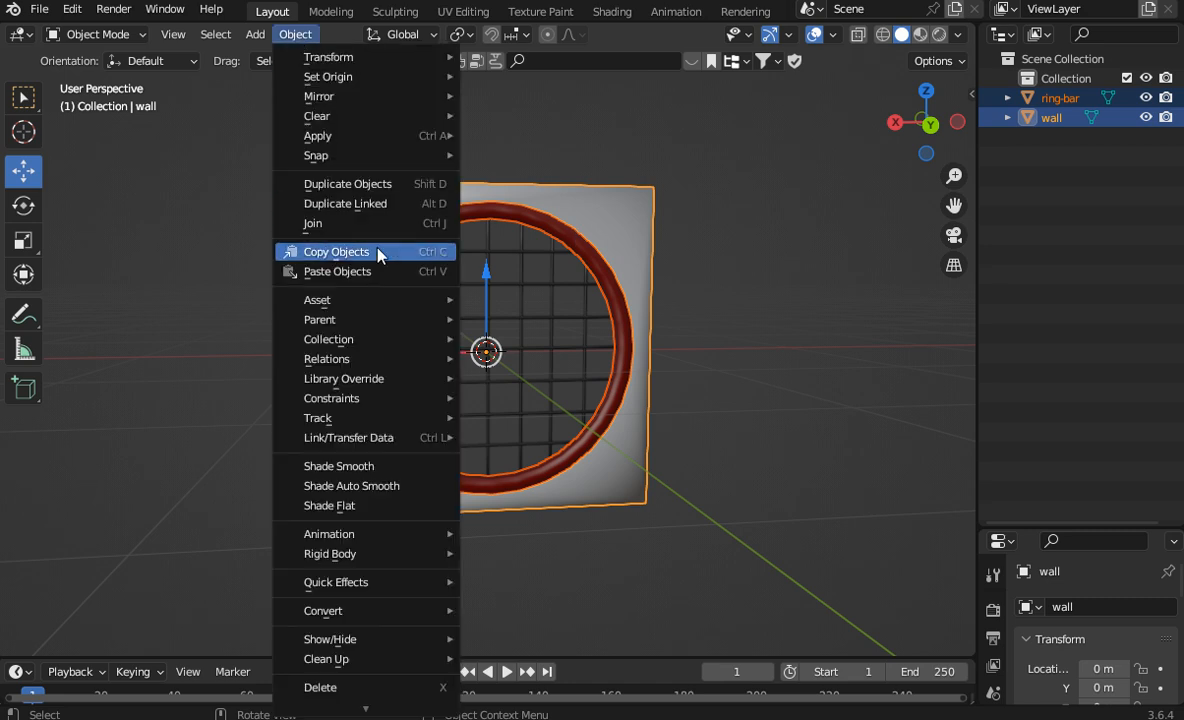
pyautogui.moveTo(376, 328)
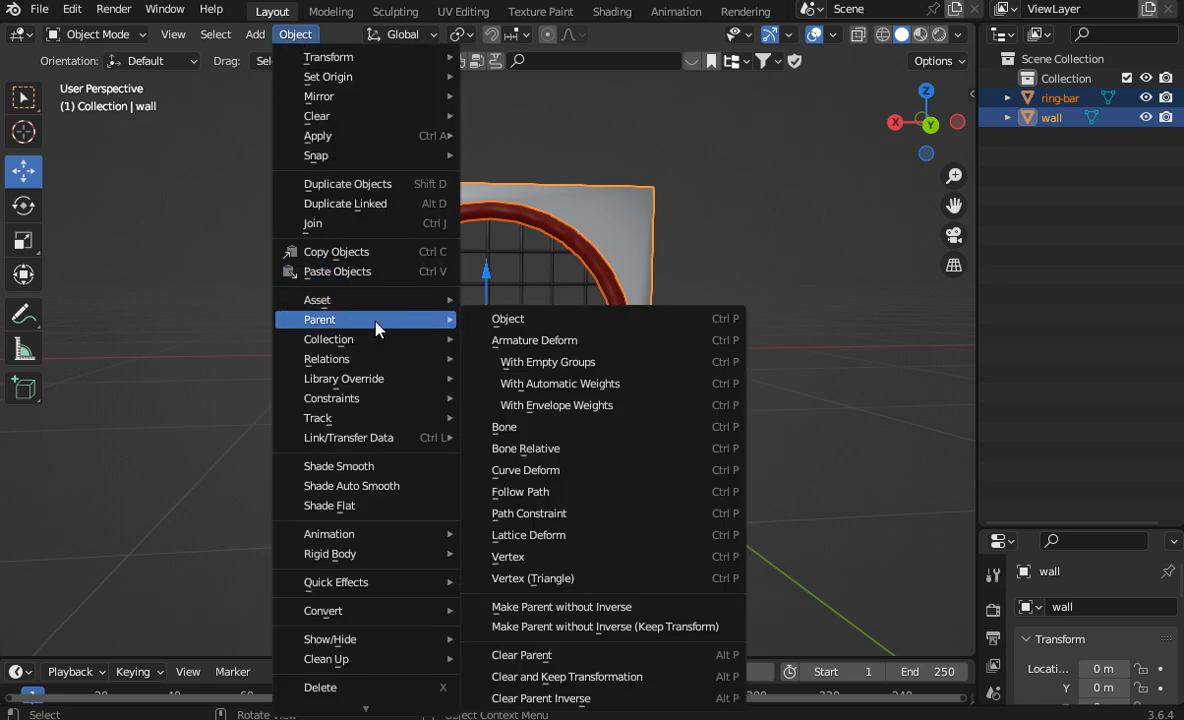
pyautogui.click(535, 320)
pyautogui.click(1008, 98)
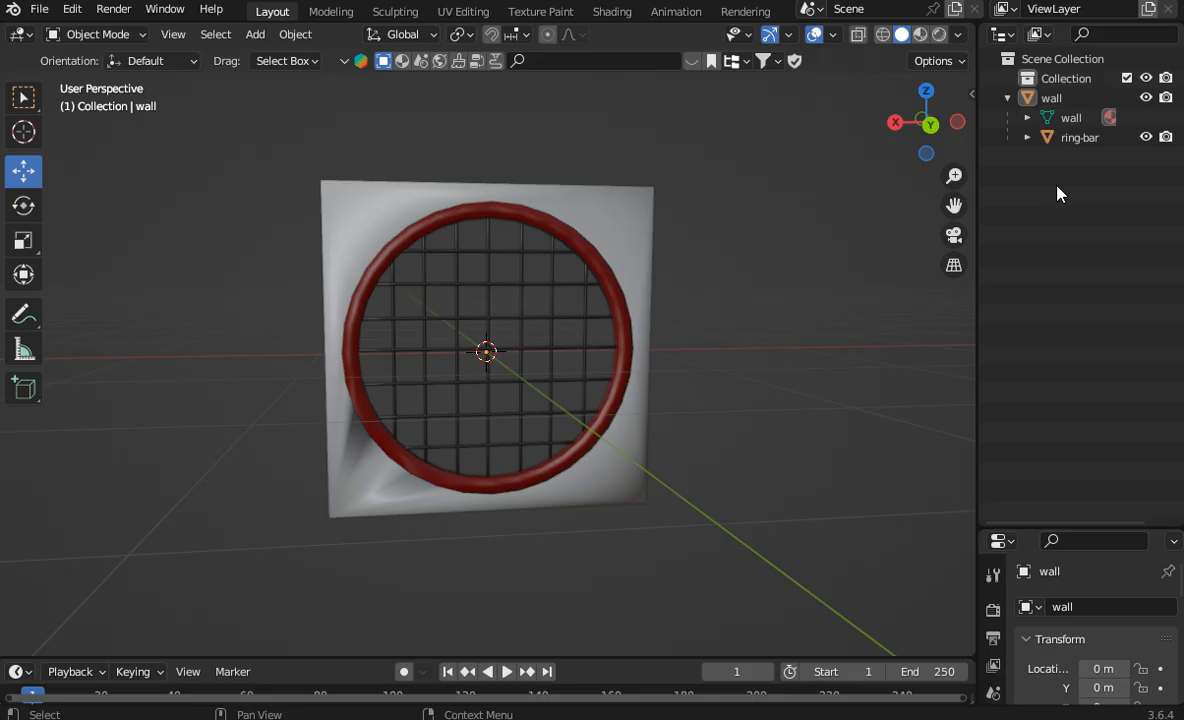
pyautogui.click(1027, 137)
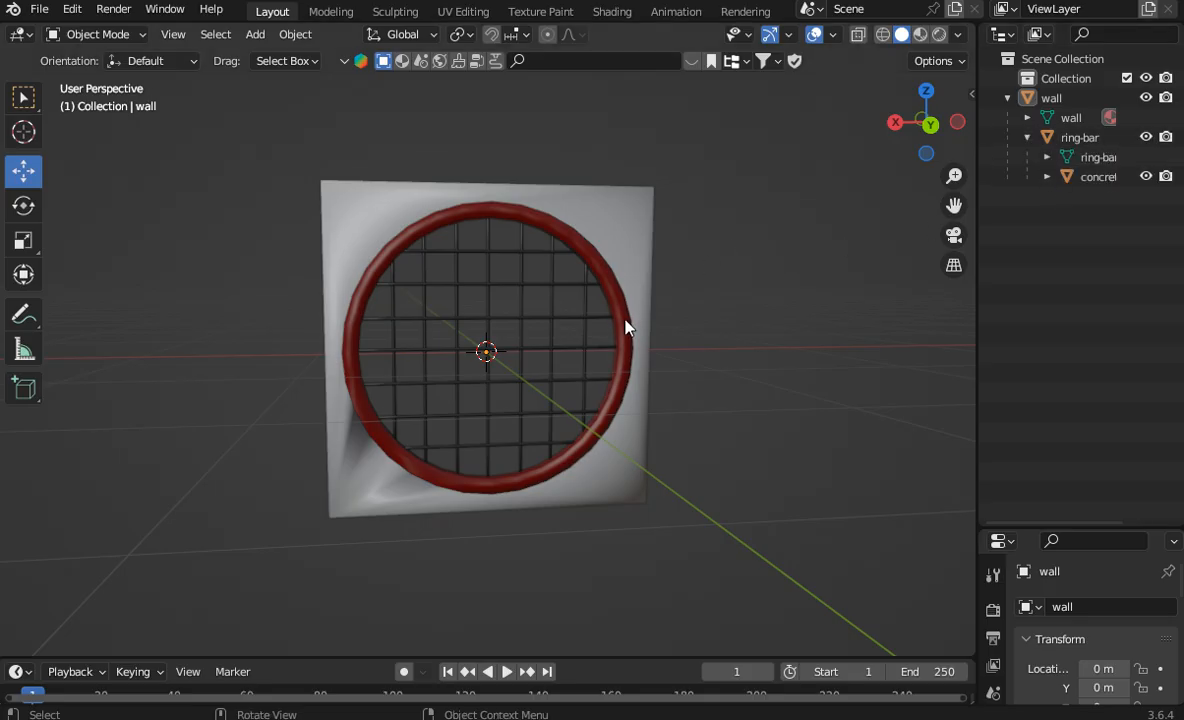
# Step: Select the wall with its nested ring and grid, test-move them together in the side view, and undo the move
pyautogui.click(957, 121)
pyautogui.moveTo(1144, 212); pyautogui.dragTo(1036, 98)
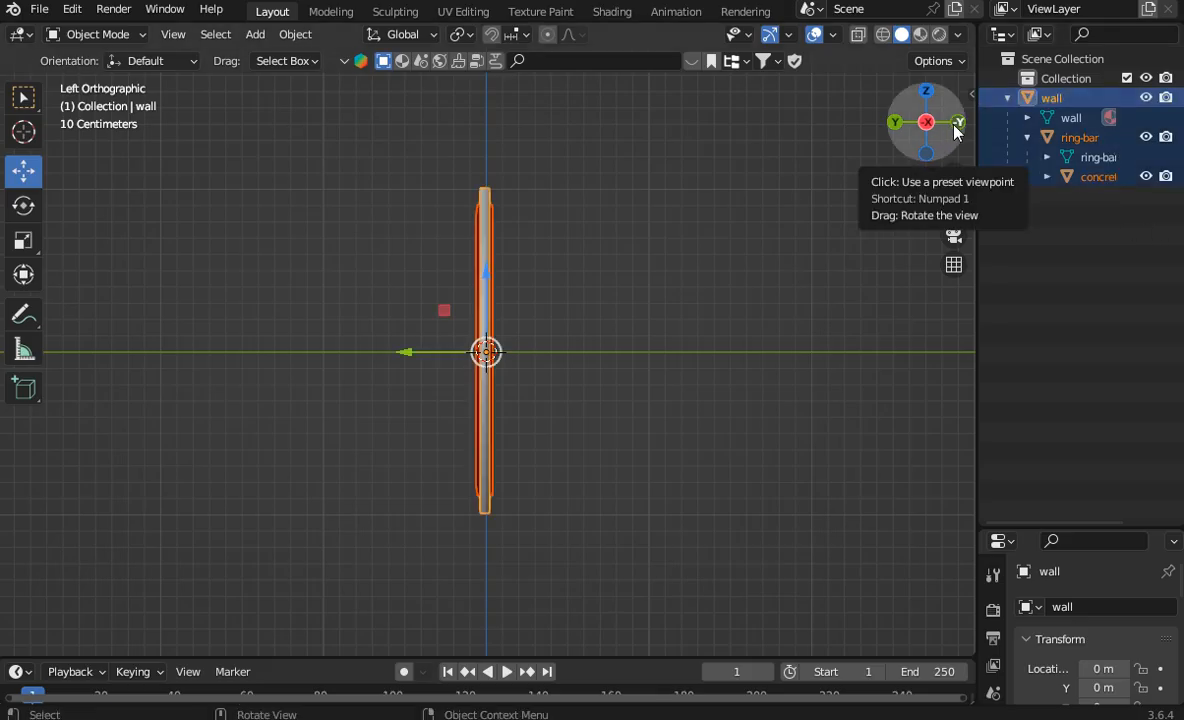
pyautogui.click(957, 126)
pyautogui.click(957, 126)
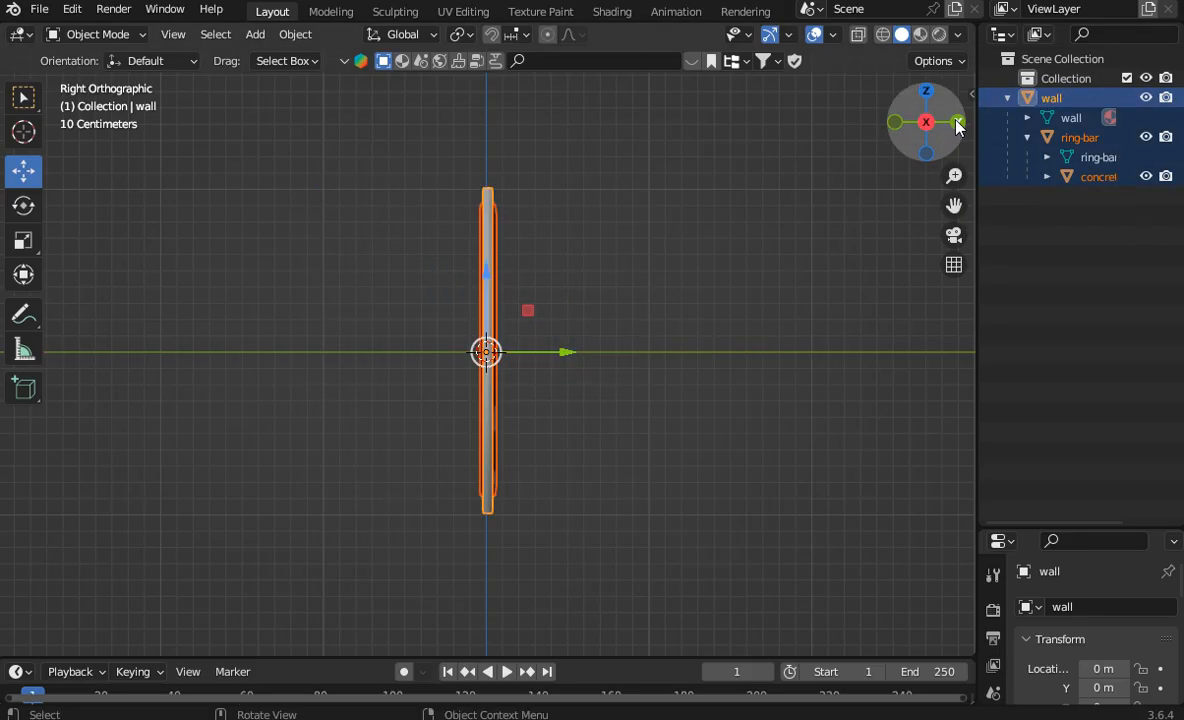
pyautogui.scroll(3, 852, 153)
pyautogui.press('g')
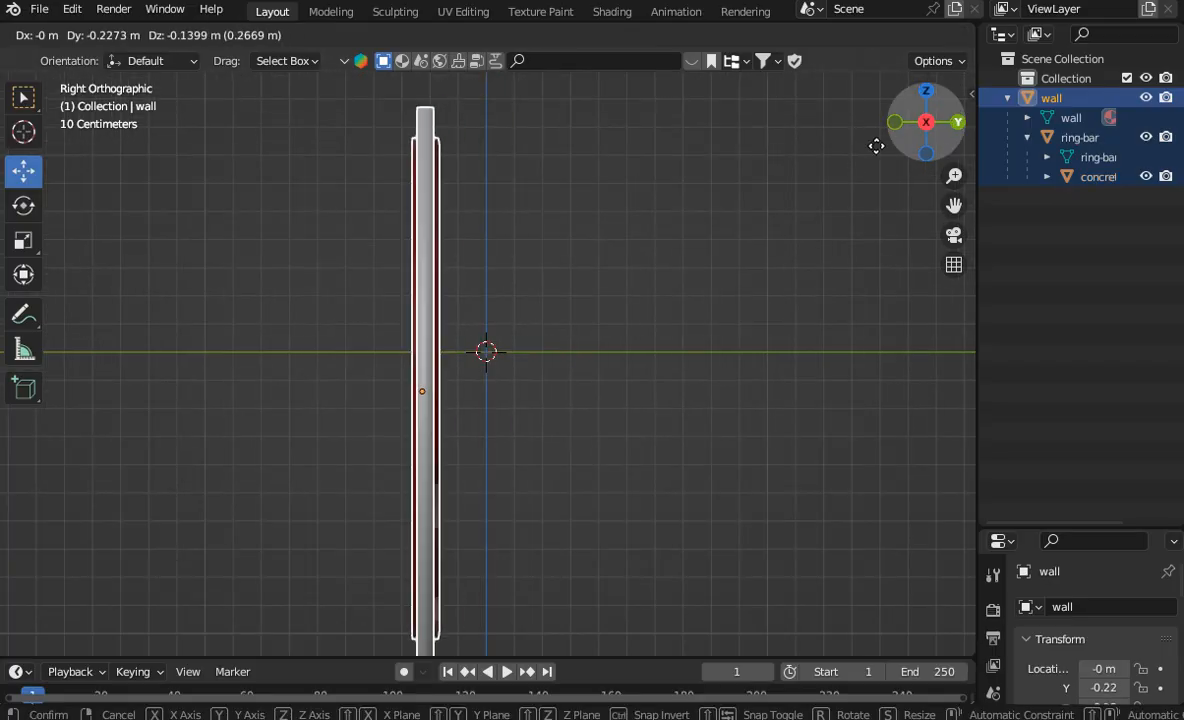
pyautogui.click(817, 140)
pyautogui.click(72, 9)
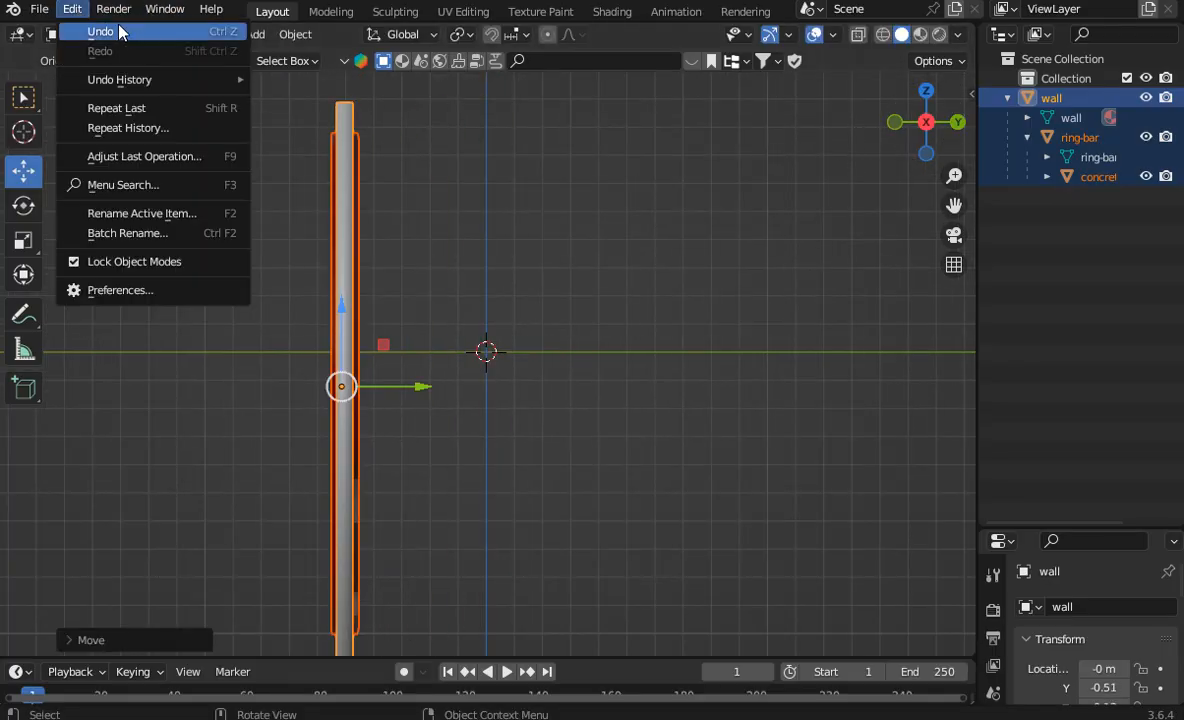
pyautogui.click(98, 29)
# Step: Examine how the ring and grid sit in the wall from several angles, in both wireframe and solid shading
pyautogui.moveTo(915, 125); pyautogui.dragTo(880, 150)
pyautogui.moveTo(765, 222); pyautogui.dragTo(798, 122)
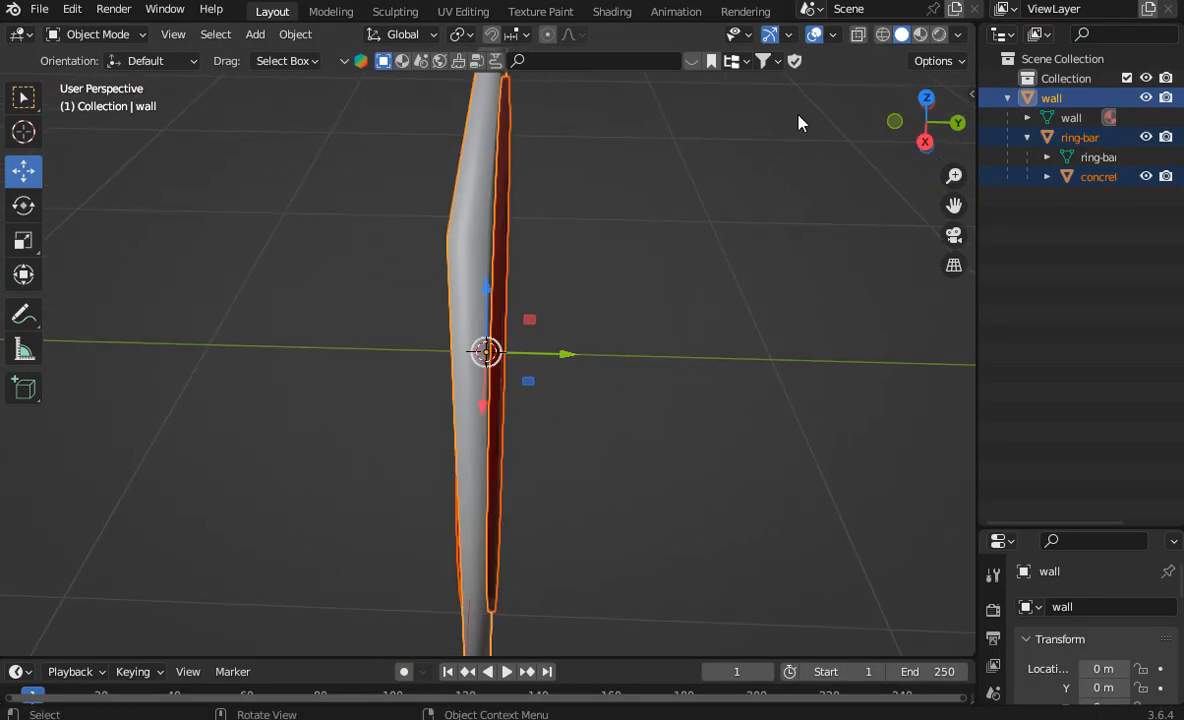
pyautogui.scroll(5, 798, 122)
pyautogui.moveTo(932, 148); pyautogui.dragTo(905, 236)
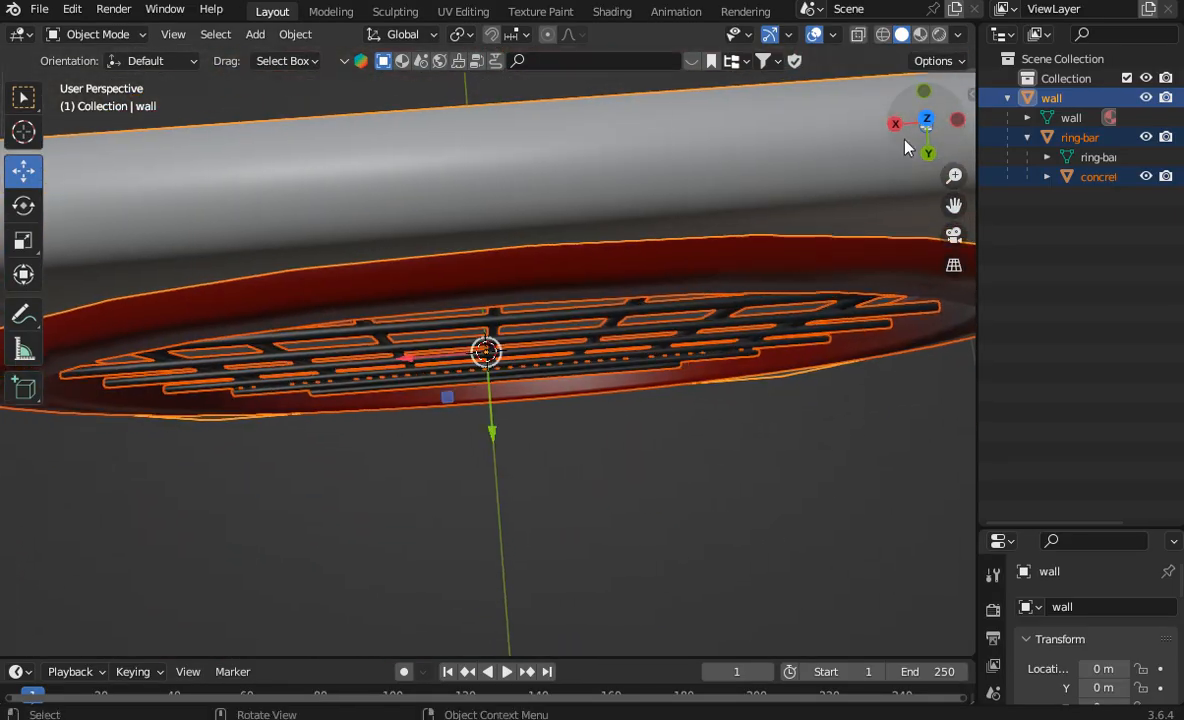
pyautogui.scroll(-3, 800, 100)
pyautogui.moveTo(958, 120); pyautogui.dragTo(920, 65)
pyautogui.click(883, 35)
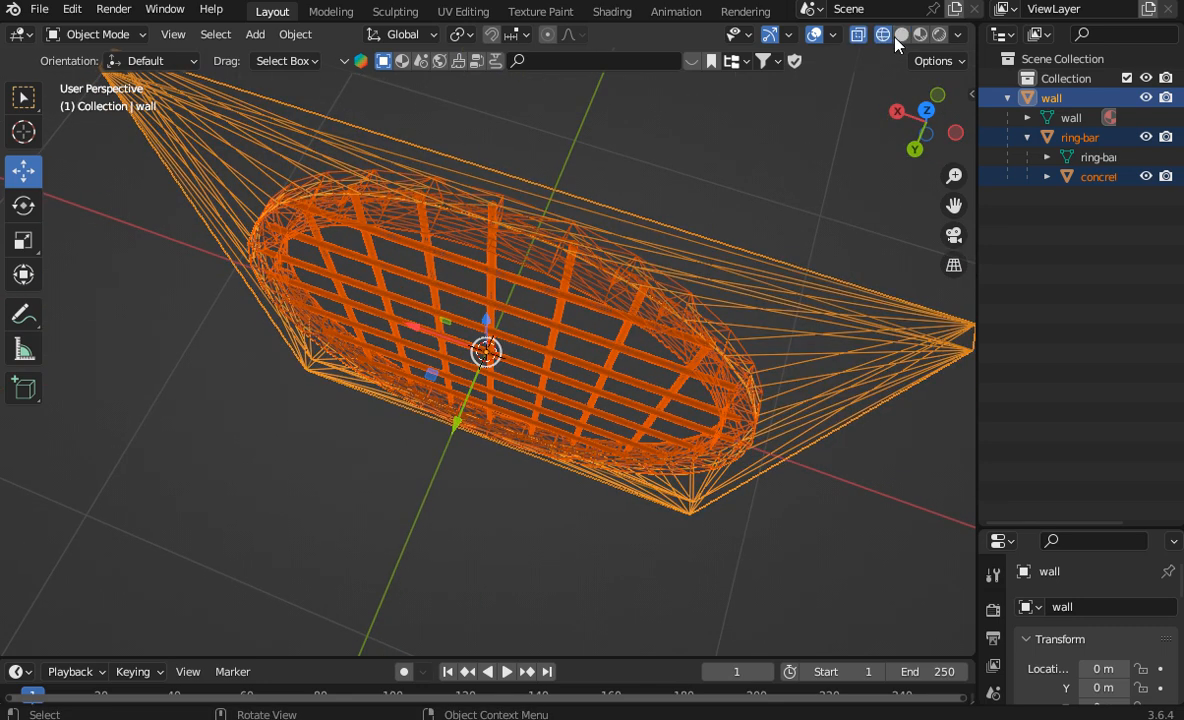
pyautogui.click(901, 34)
# Step: Inspect the wall's mesh in Edit Mode from the front and the side, and return to Object Mode
pyautogui.click(88, 38)
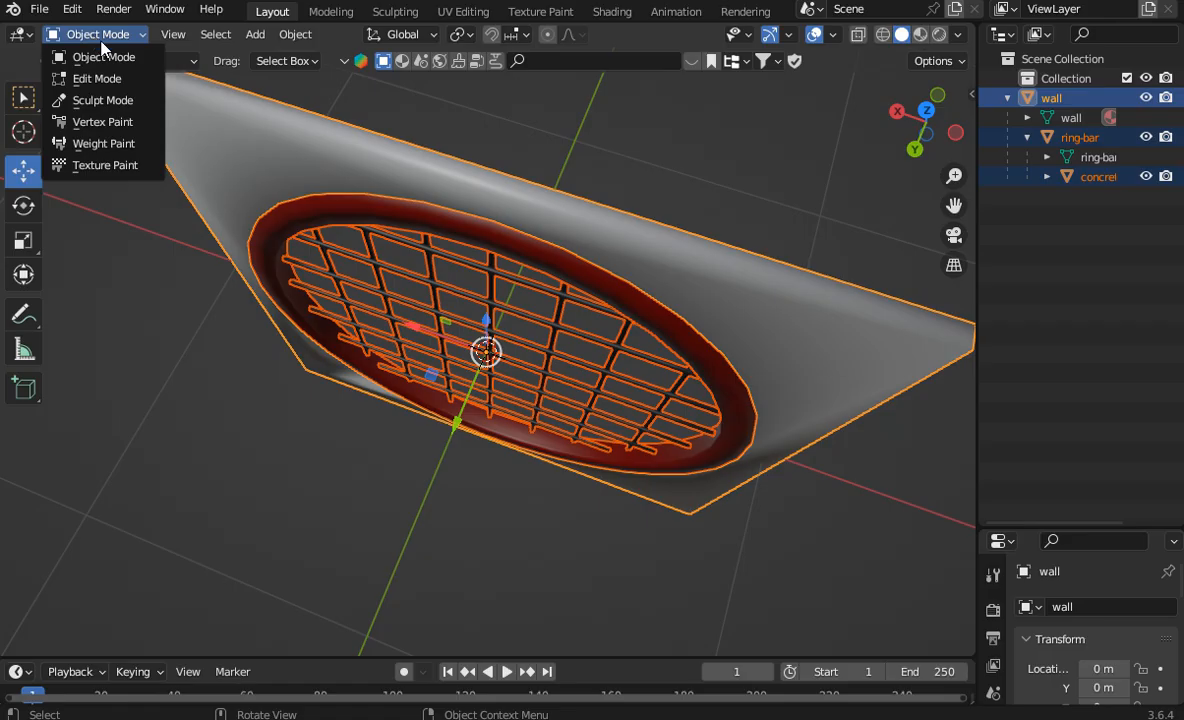
pyautogui.click(373, 153)
pyautogui.click(97, 36)
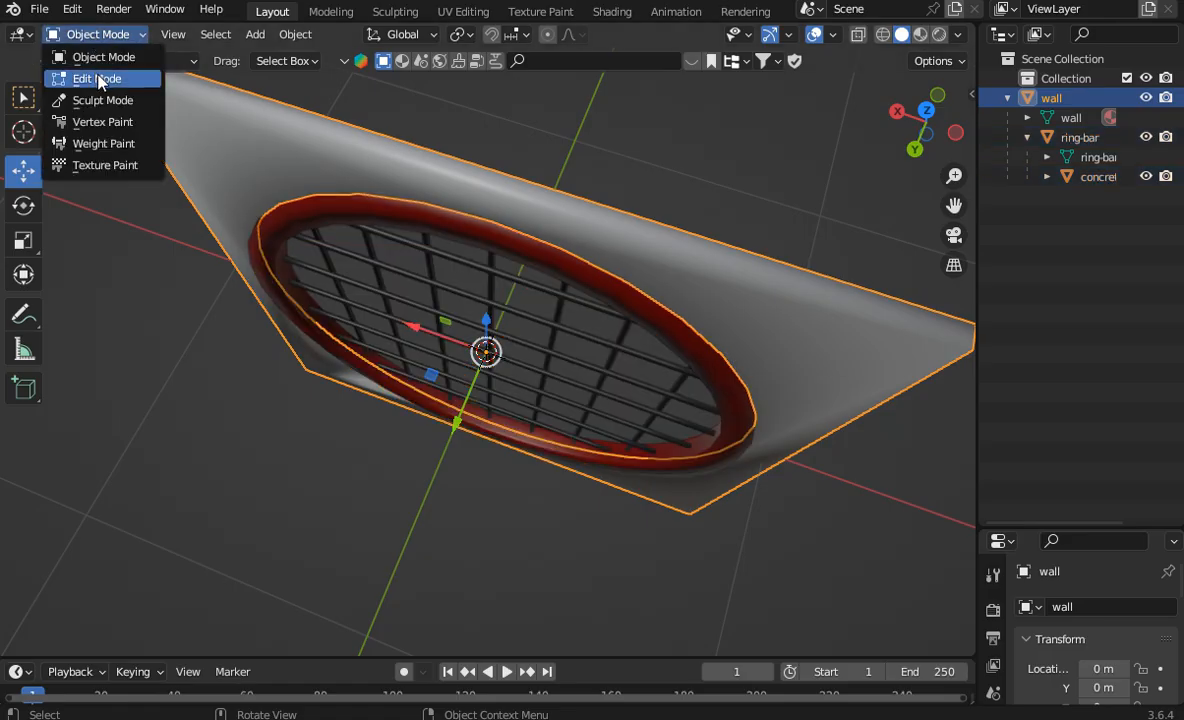
pyautogui.click(95, 78)
pyautogui.moveTo(925, 124); pyautogui.dragTo(806, 278)
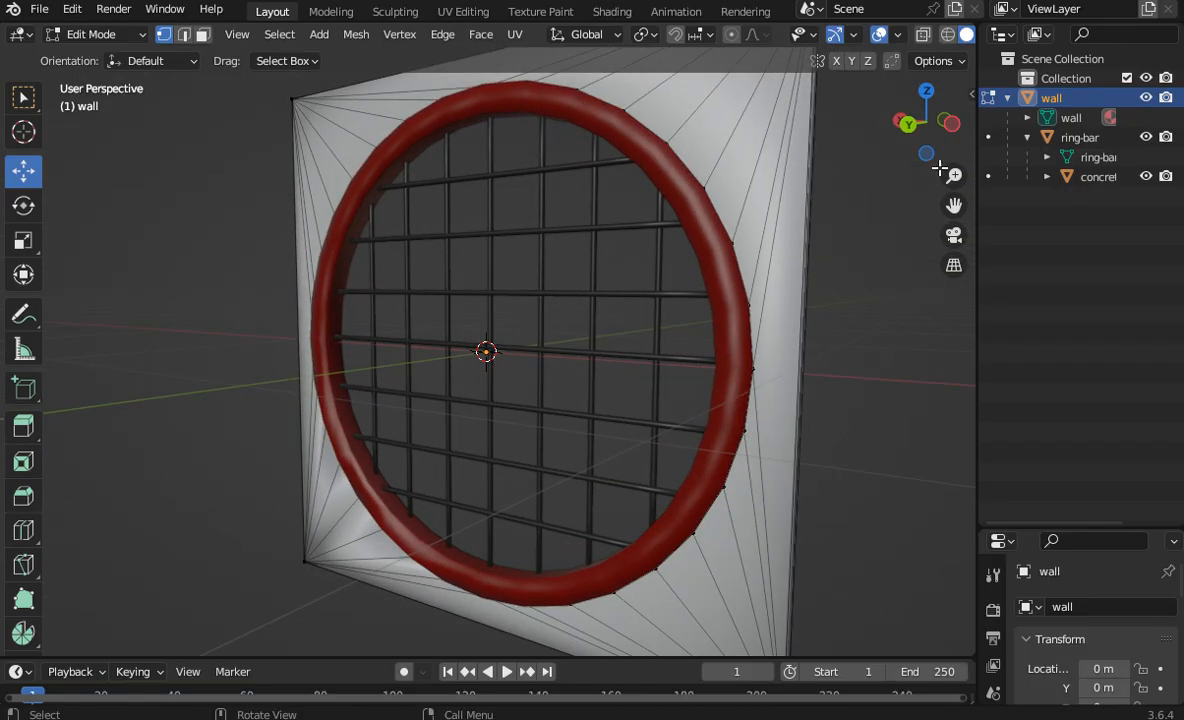
pyautogui.moveTo(940, 168); pyautogui.dragTo(616, 140)
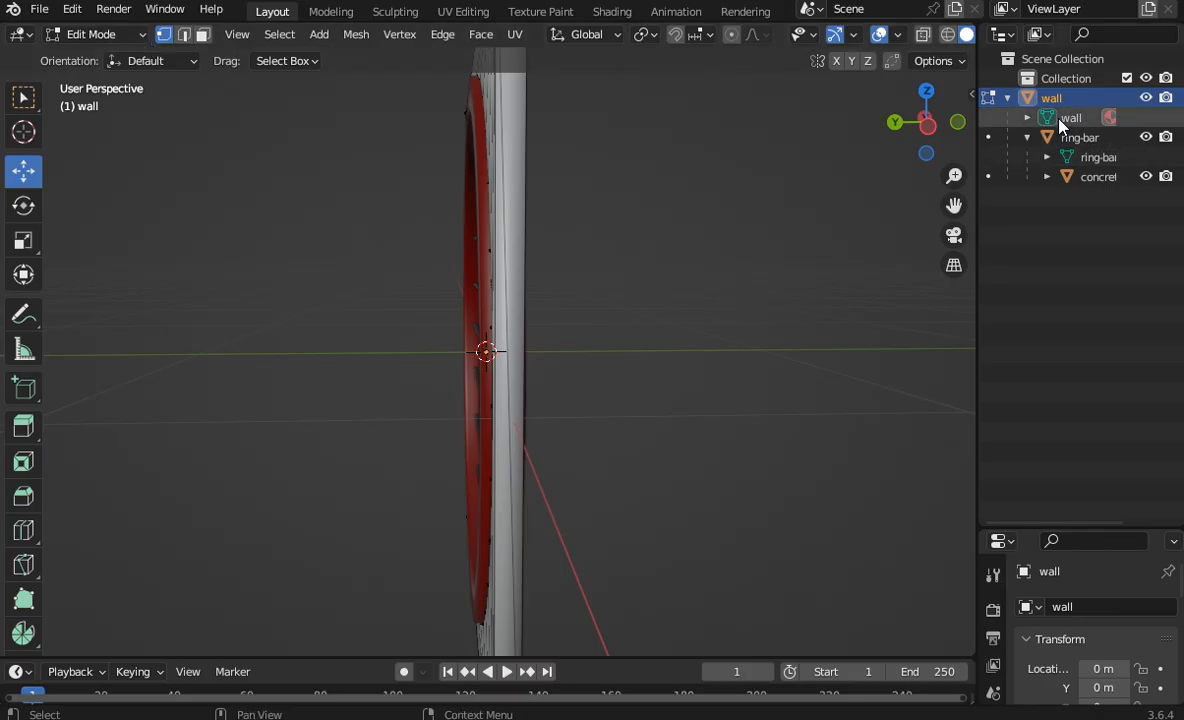
pyautogui.click(1075, 137)
pyautogui.click(95, 34)
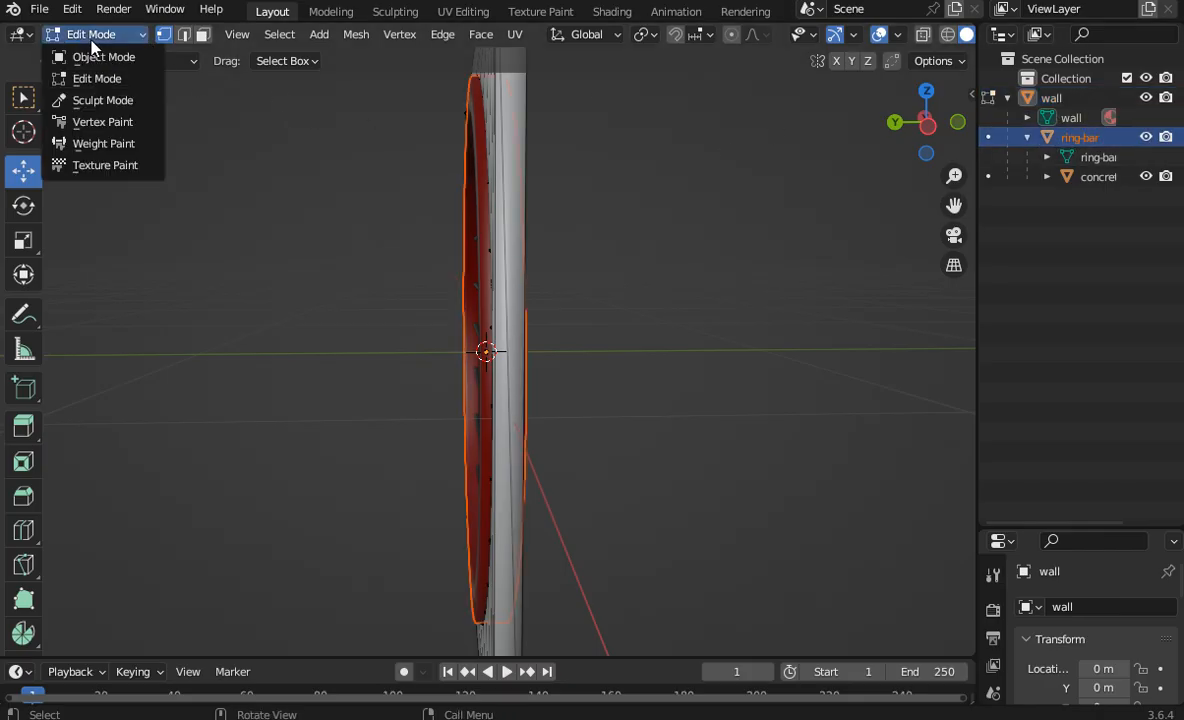
pyautogui.click(85, 52)
pyautogui.click(566, 140)
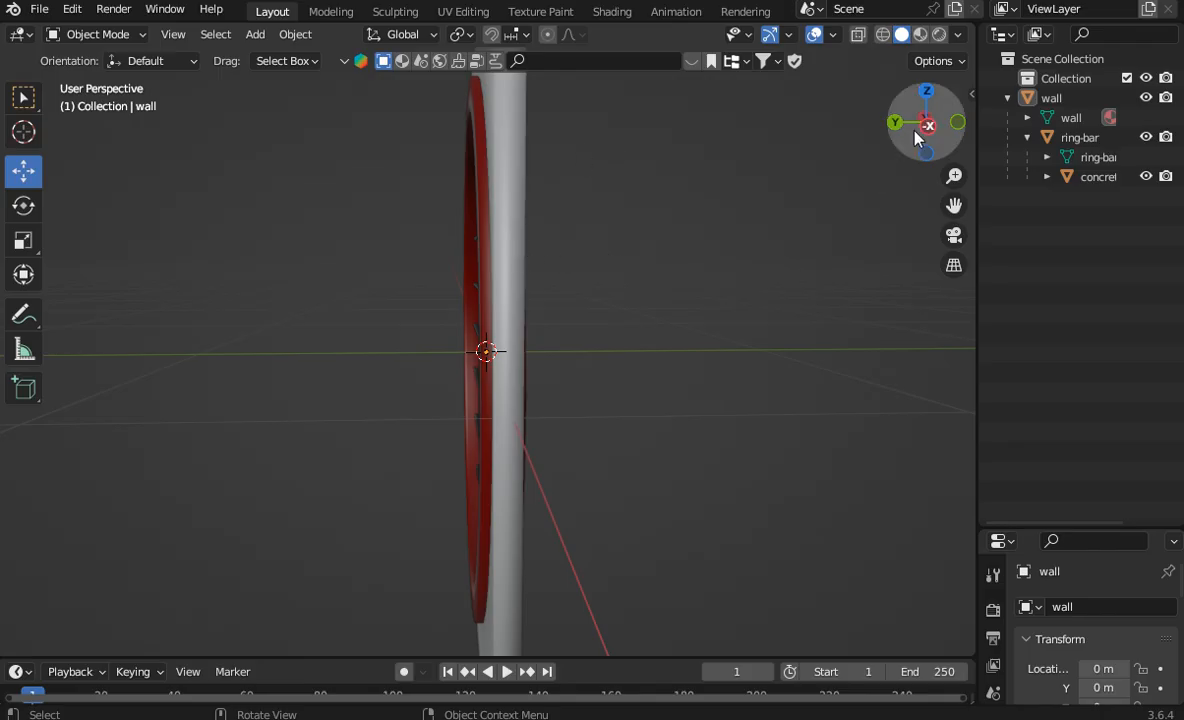
# Step: Select the wall, ring-bar and concrete grid together and show them in the front orthographic view
pyautogui.moveTo(915, 132); pyautogui.dragTo(925, 130)
pyautogui.click(1062, 143)
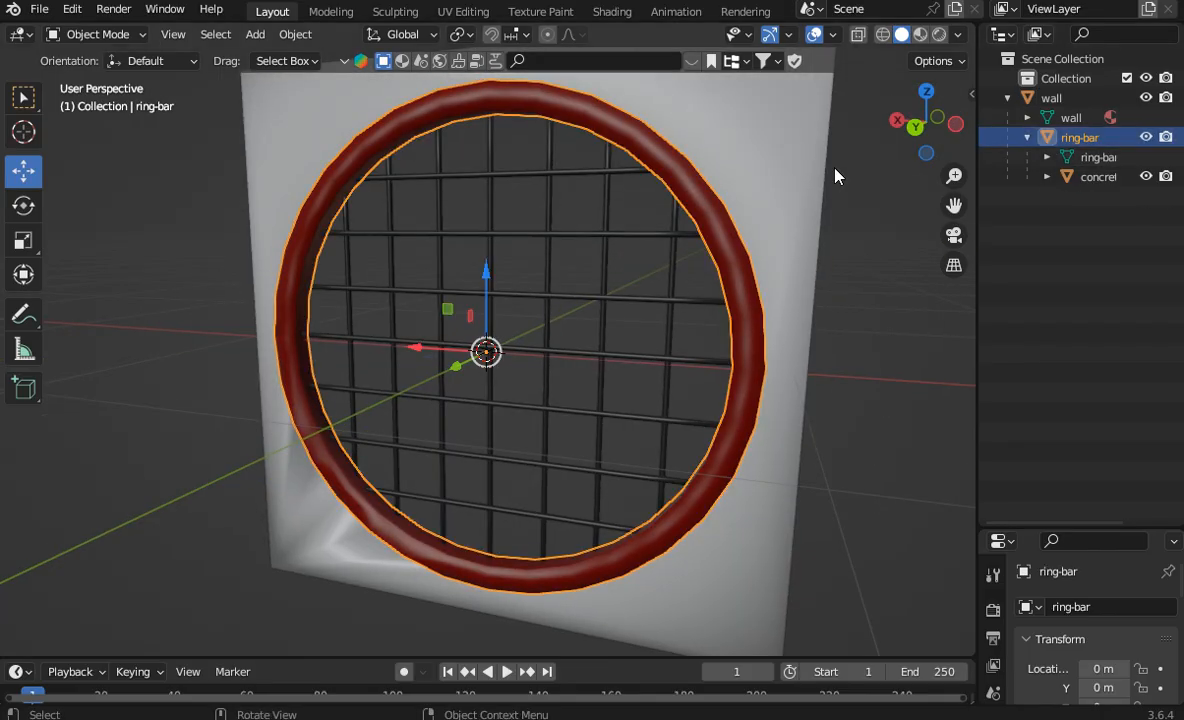
pyautogui.rightClick(732, 179)
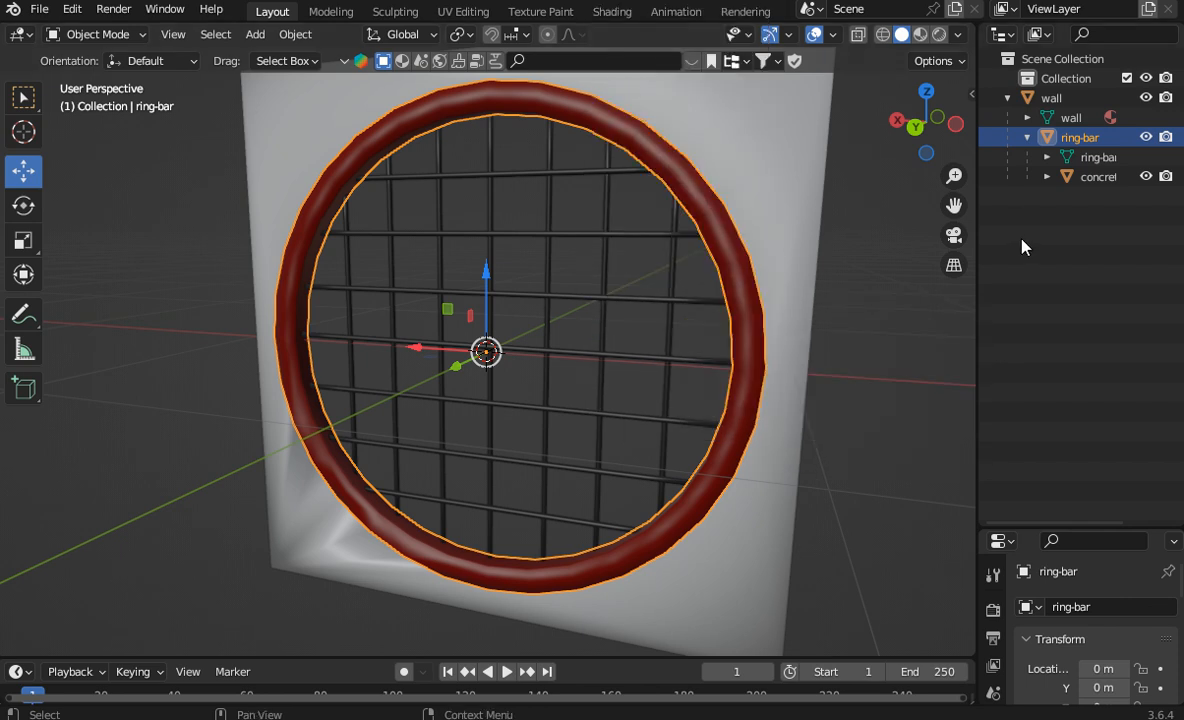
pyautogui.moveTo(1072, 209); pyautogui.dragTo(1007, 100)
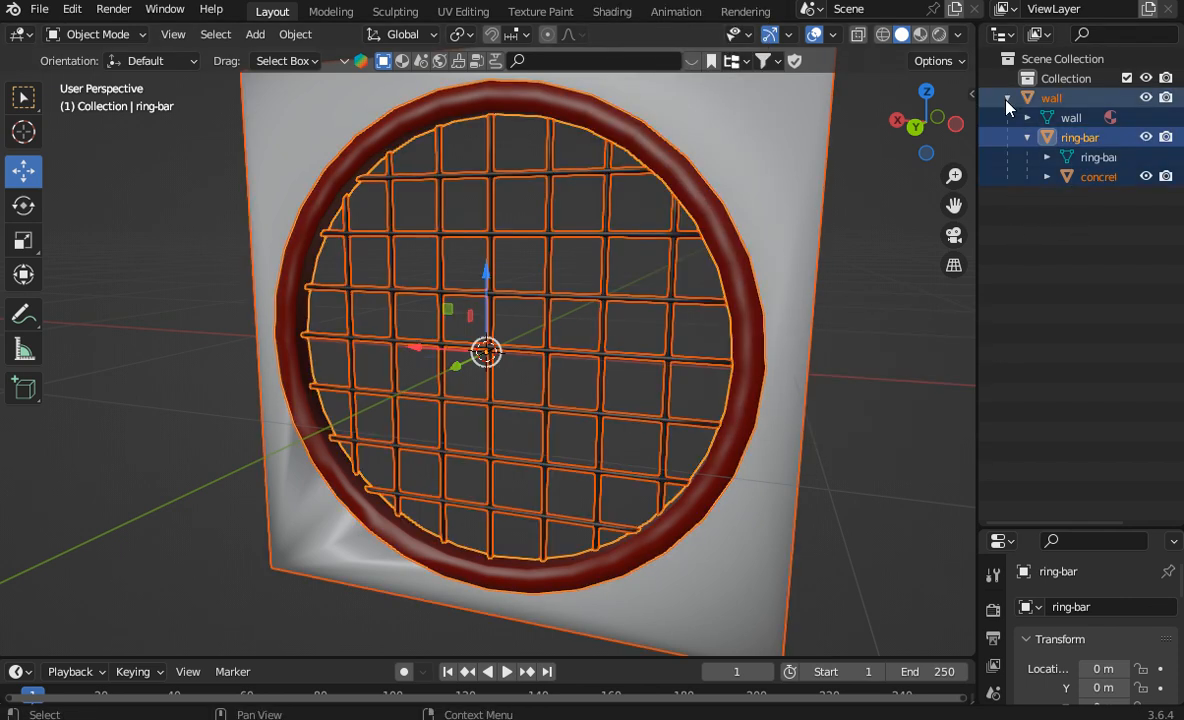
pyautogui.click(957, 123)
pyautogui.click(958, 123)
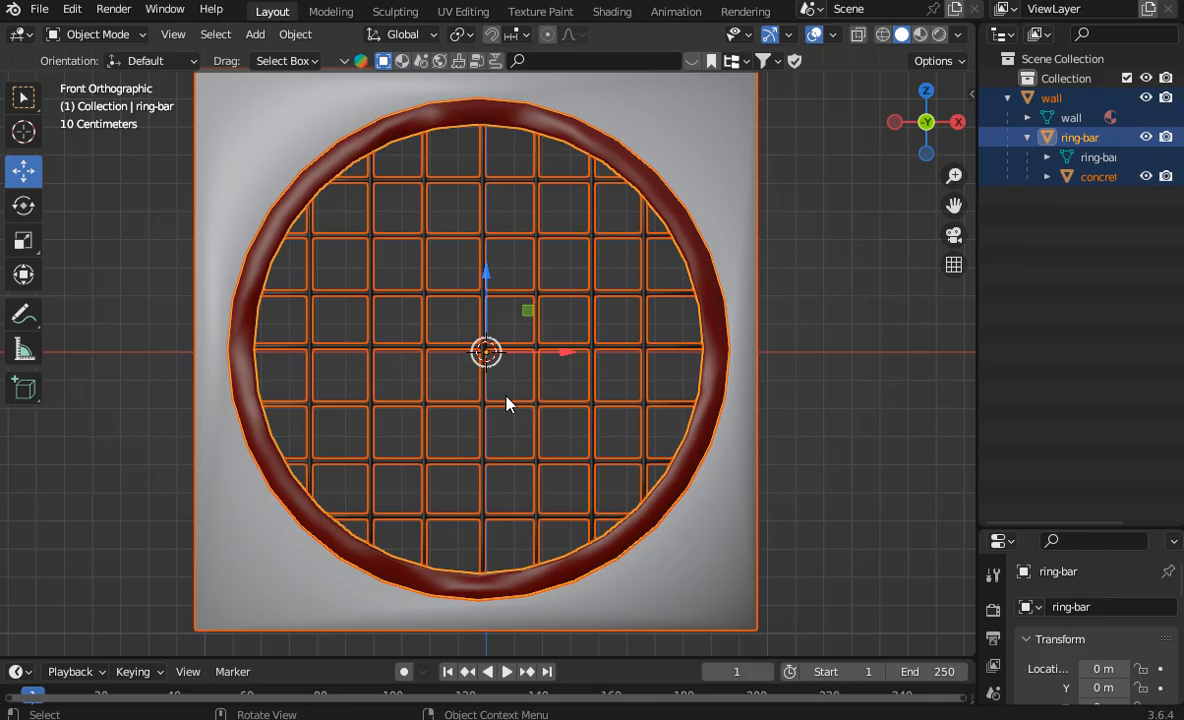
# Step: Try to raise the selected wall, ring and grid until the wall's lower edge meets the ground line, and undo the move
pyautogui.scroll(-4, 513, 316)
pyautogui.scroll(6, 558, 338)
pyautogui.moveTo(492, 308); pyautogui.dragTo(481, 495)
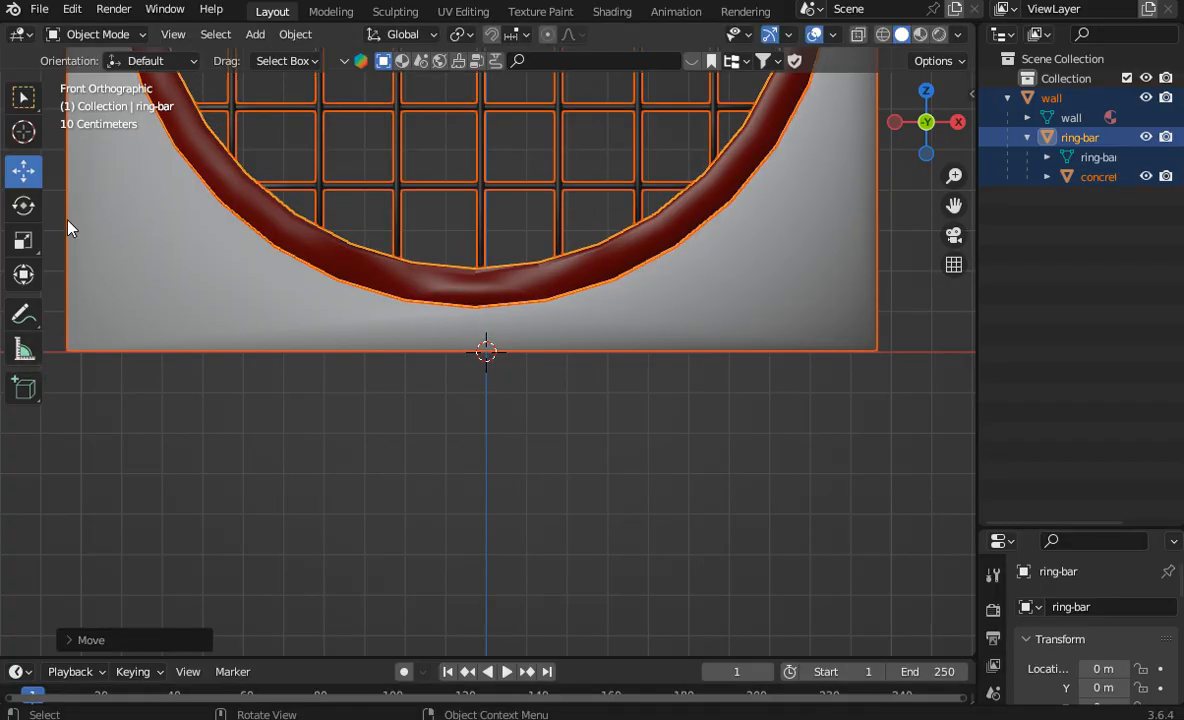
pyautogui.click(72, 9)
pyautogui.click(78, 30)
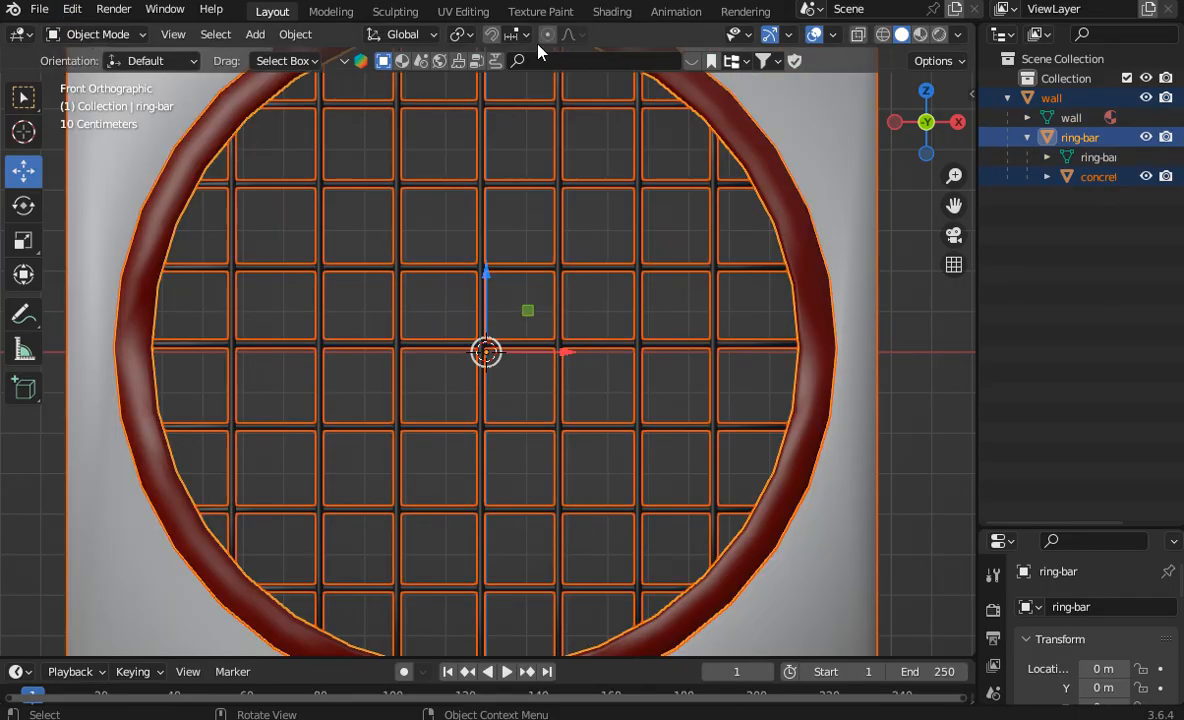
# Step: Raise the wall, ring and grid vertically with snapping, turn snapping off and fine-tune until the wall's lower edge sits on the ground line
pyautogui.moveTo(486, 282); pyautogui.dragTo(508, 497)
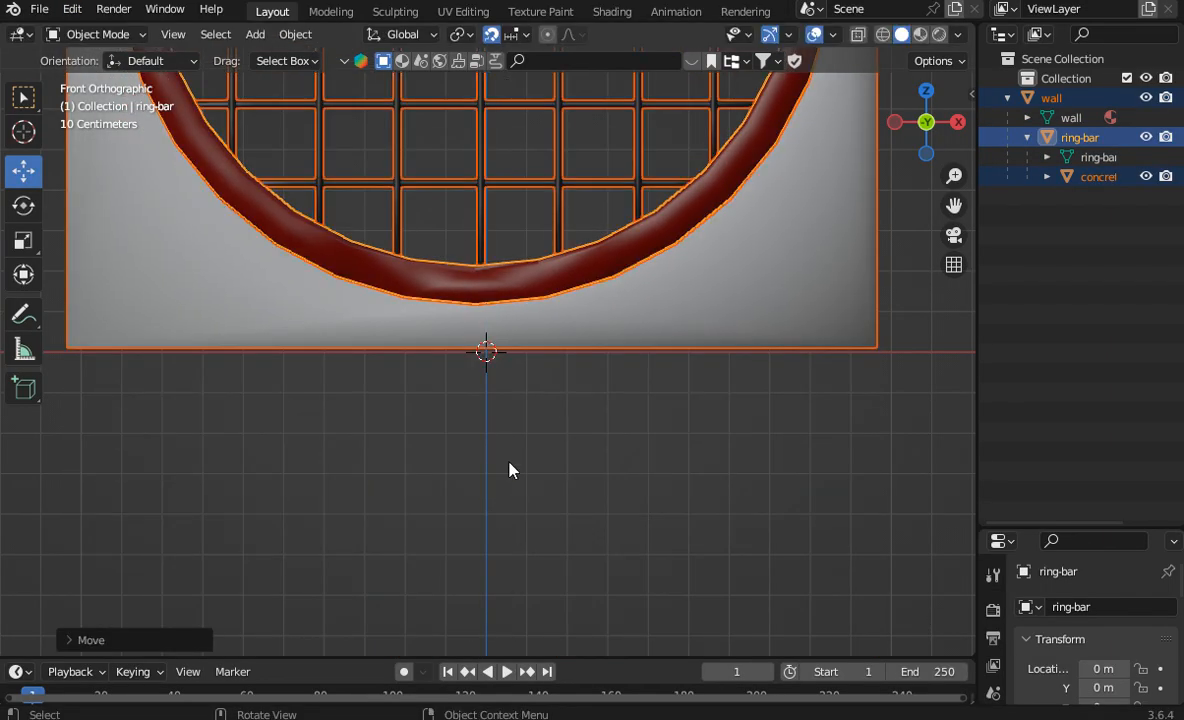
pyautogui.click(492, 35)
pyautogui.scroll(6, 540, 170)
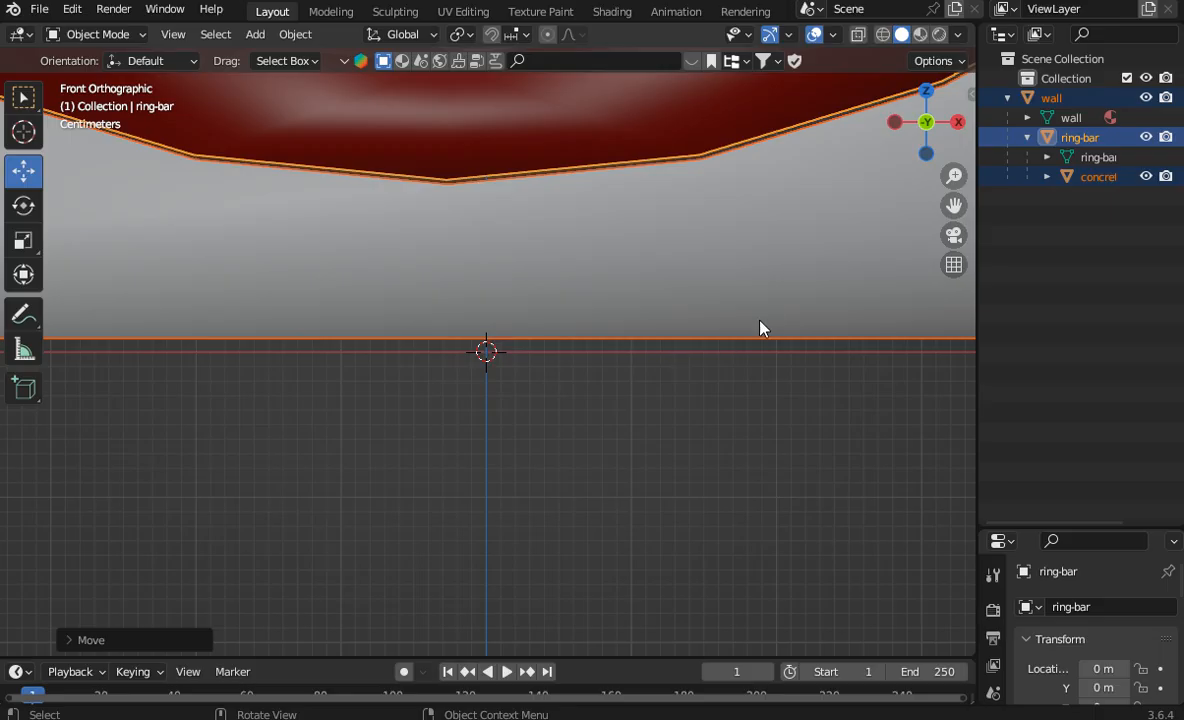
pyautogui.moveTo(954, 205); pyautogui.dragTo(954, 700)
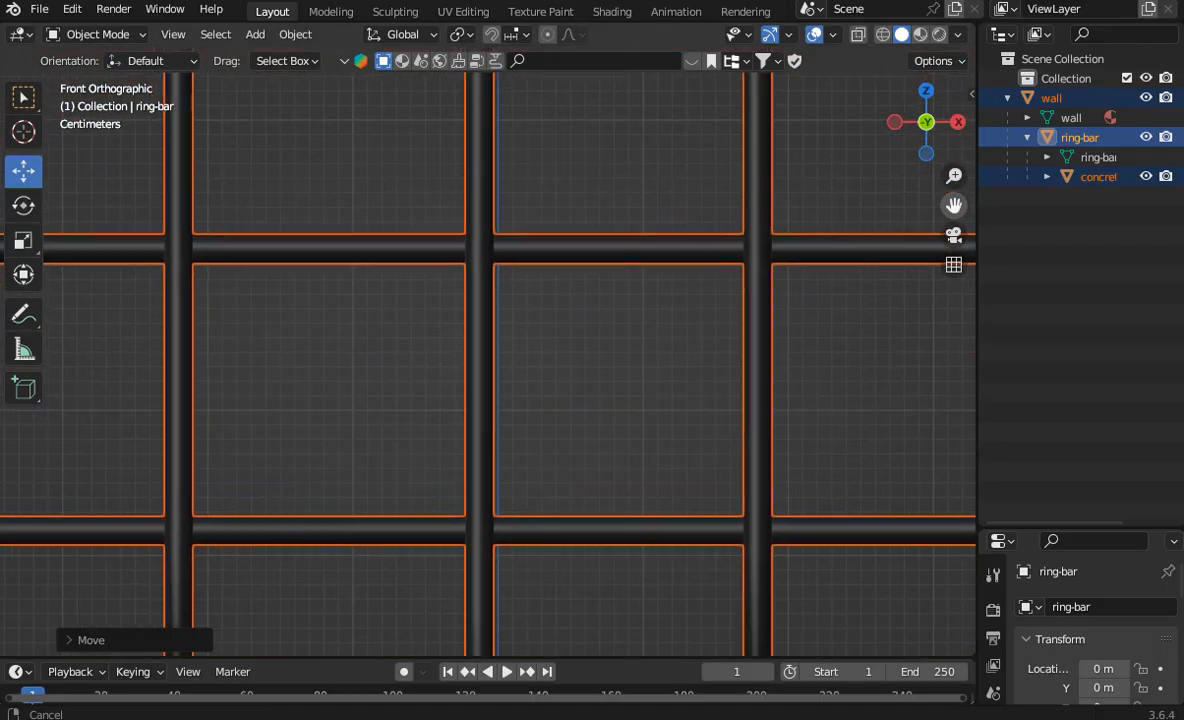
pyautogui.moveTo(954, 400); pyautogui.dragTo(969, 638)
pyautogui.moveTo(954, 205); pyautogui.dragTo(970, 519)
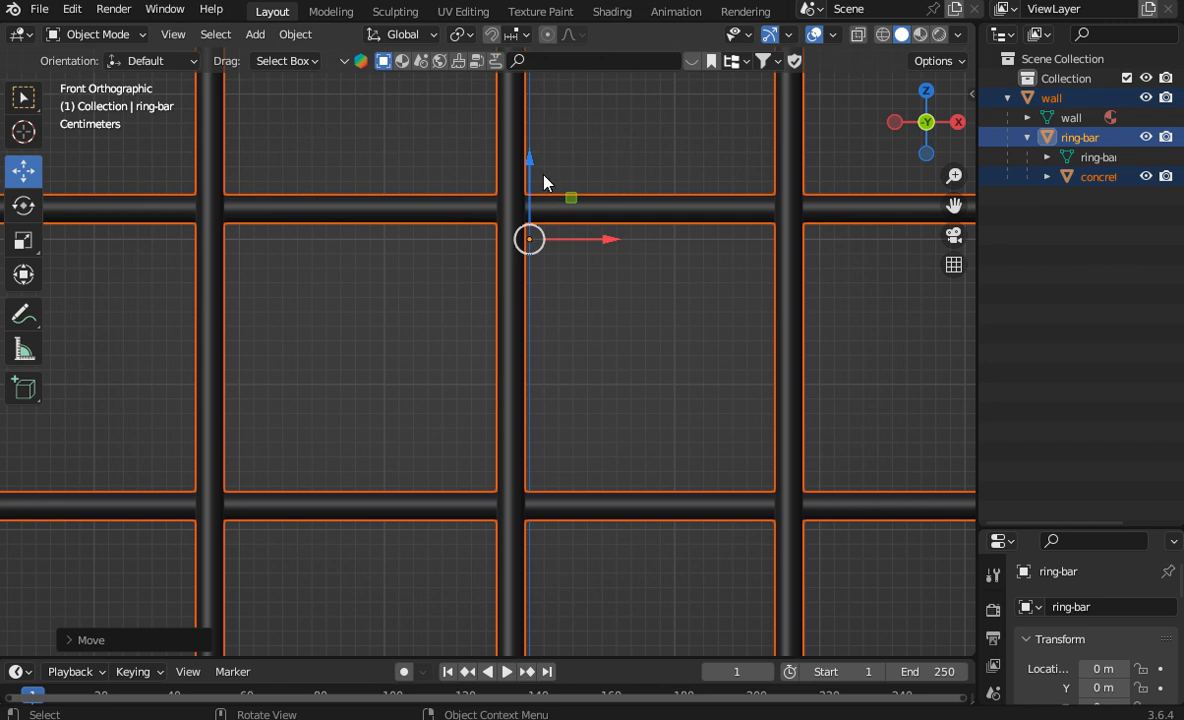
pyautogui.moveTo(530, 162); pyautogui.dragTo(524, 172)
pyautogui.moveTo(954, 205); pyautogui.dragTo(163, 627)
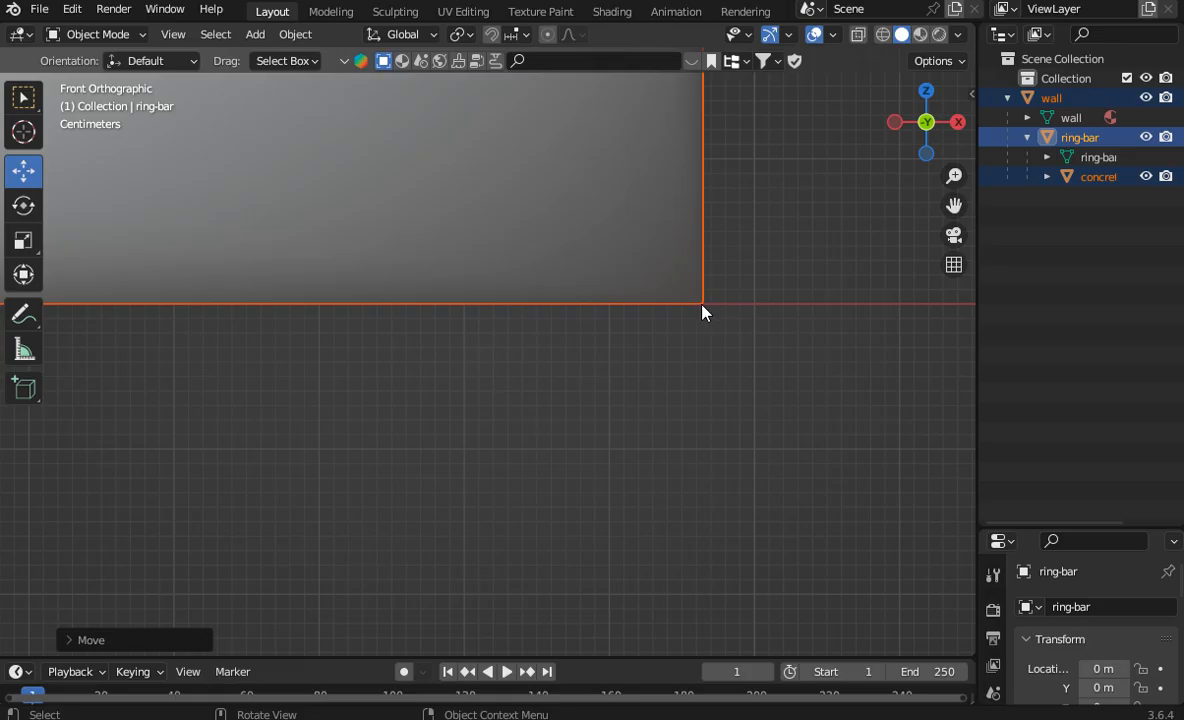
# Step: Apply the object transforms of the wall, ring-bar and grid so their origins lie at the world origin
pyautogui.scroll(-4, 720, 290)
pyautogui.moveTo(953, 207); pyautogui.dragTo(371, 481)
pyautogui.scroll(-4, 590, 241)
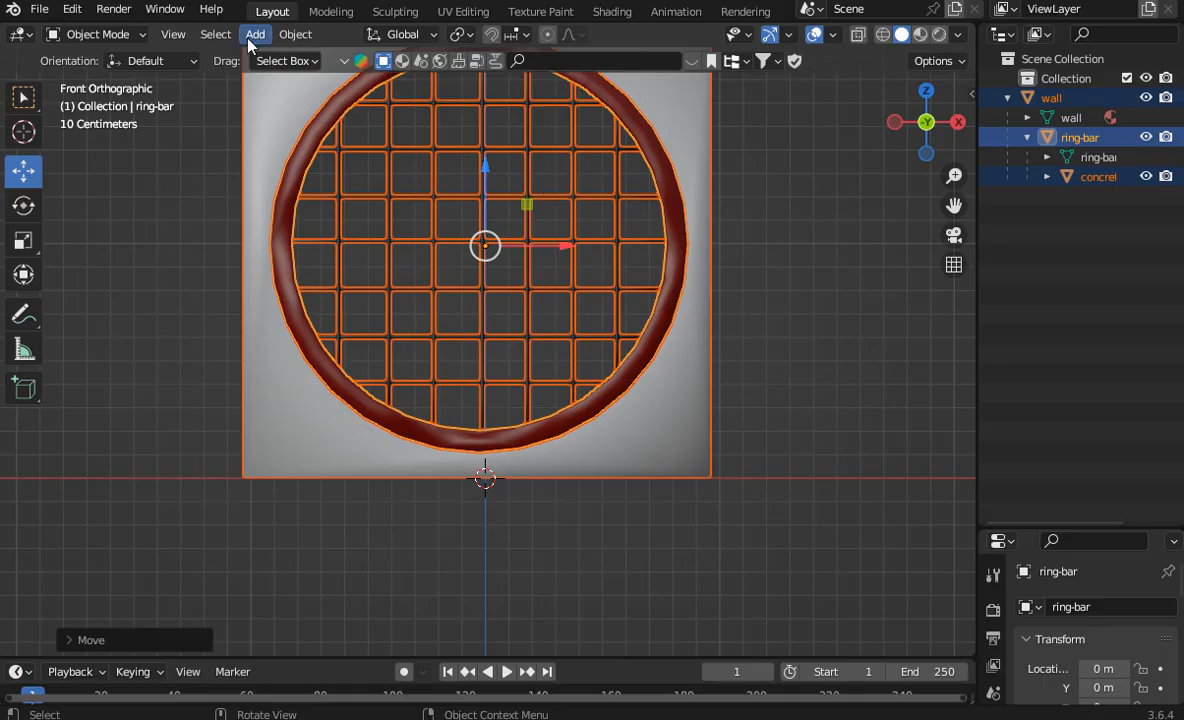
pyautogui.click(293, 38)
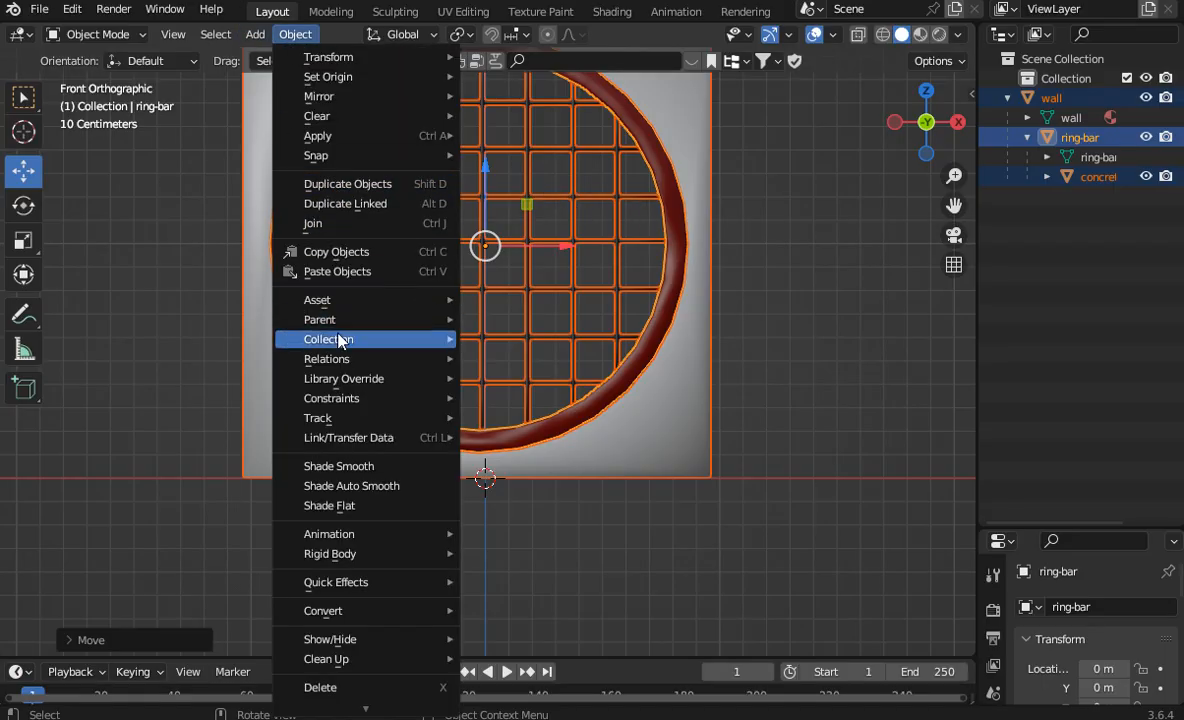
pyautogui.moveTo(351, 306)
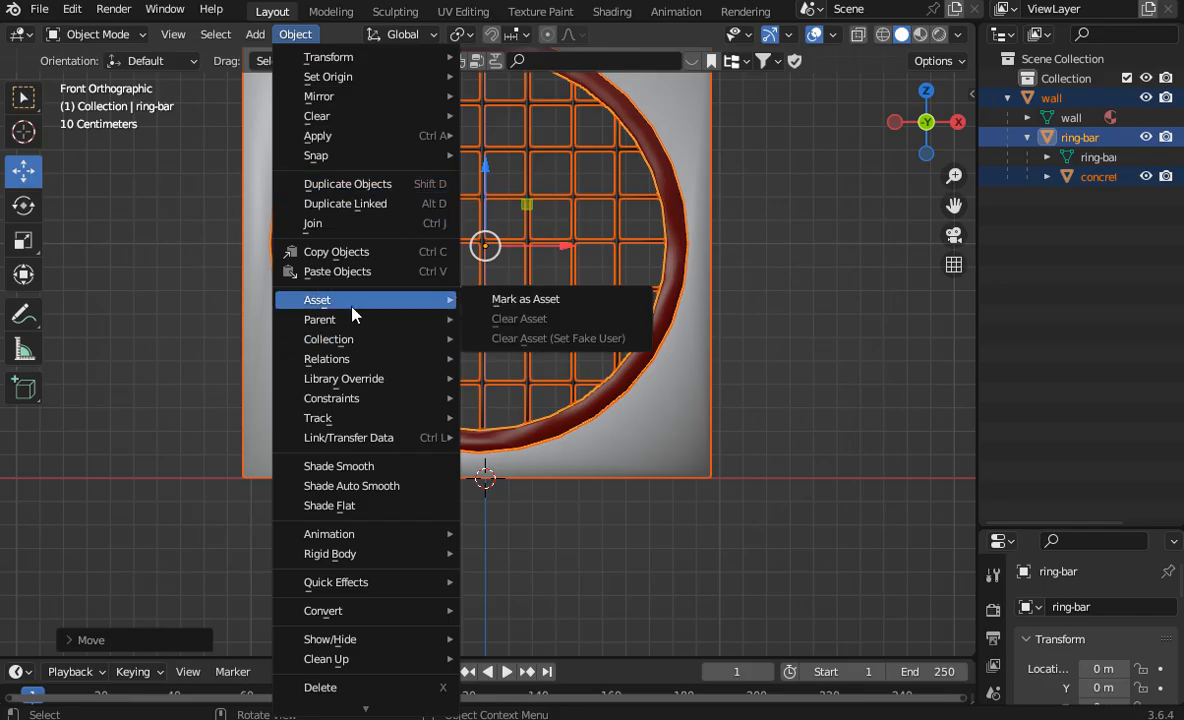
pyautogui.moveTo(420, 136)
pyautogui.click(580, 193)
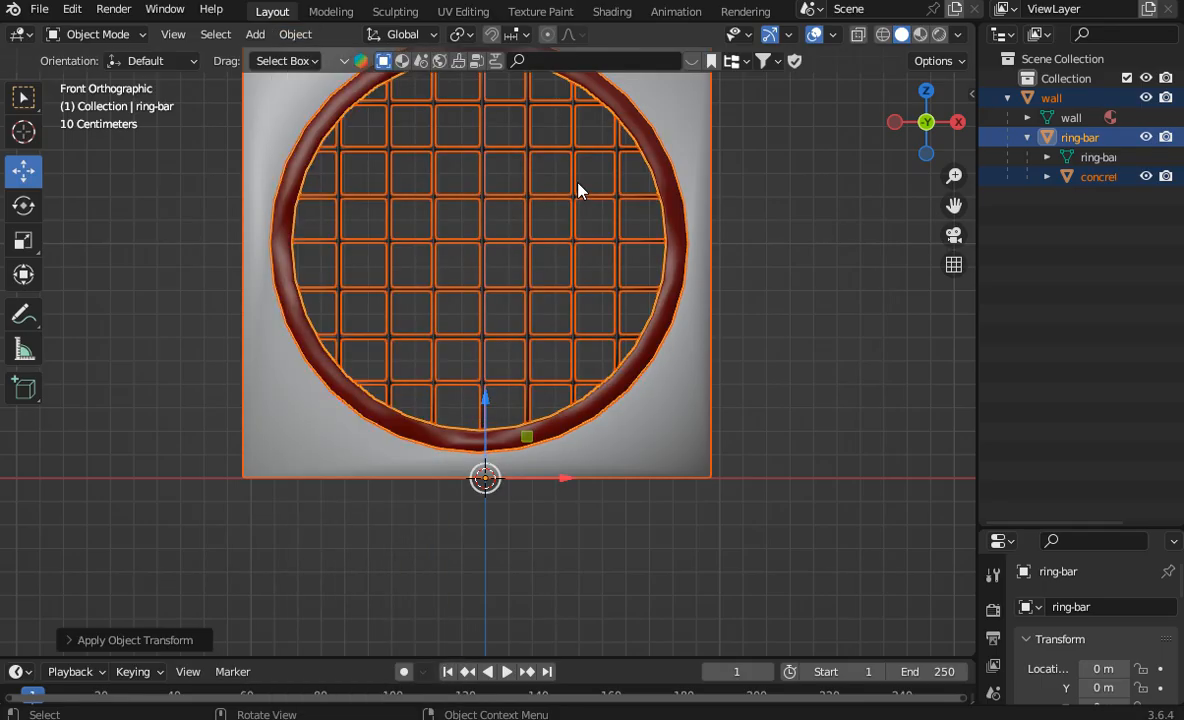
# Step: Select only the ring-bar and set its origin to the centre of its geometry
pyautogui.moveTo(1103, 220); pyautogui.dragTo(1048, 168)
pyautogui.moveTo(1021, 102); pyautogui.dragTo(1021, 102)
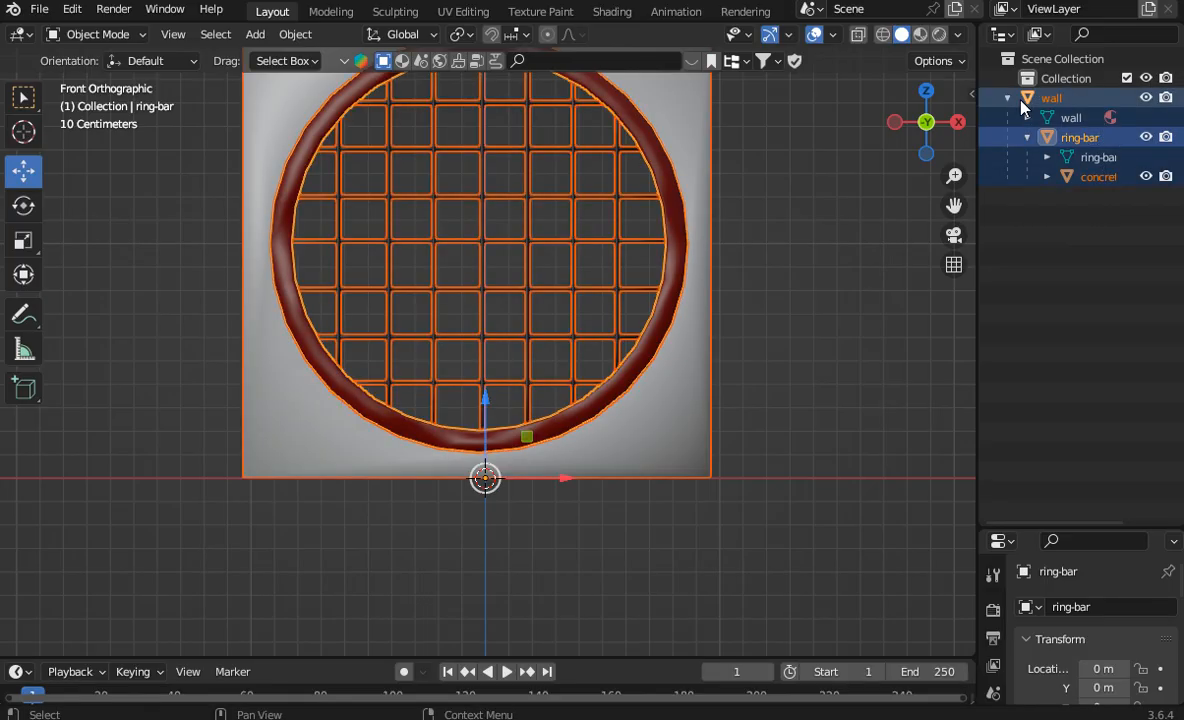
pyautogui.click(1068, 139)
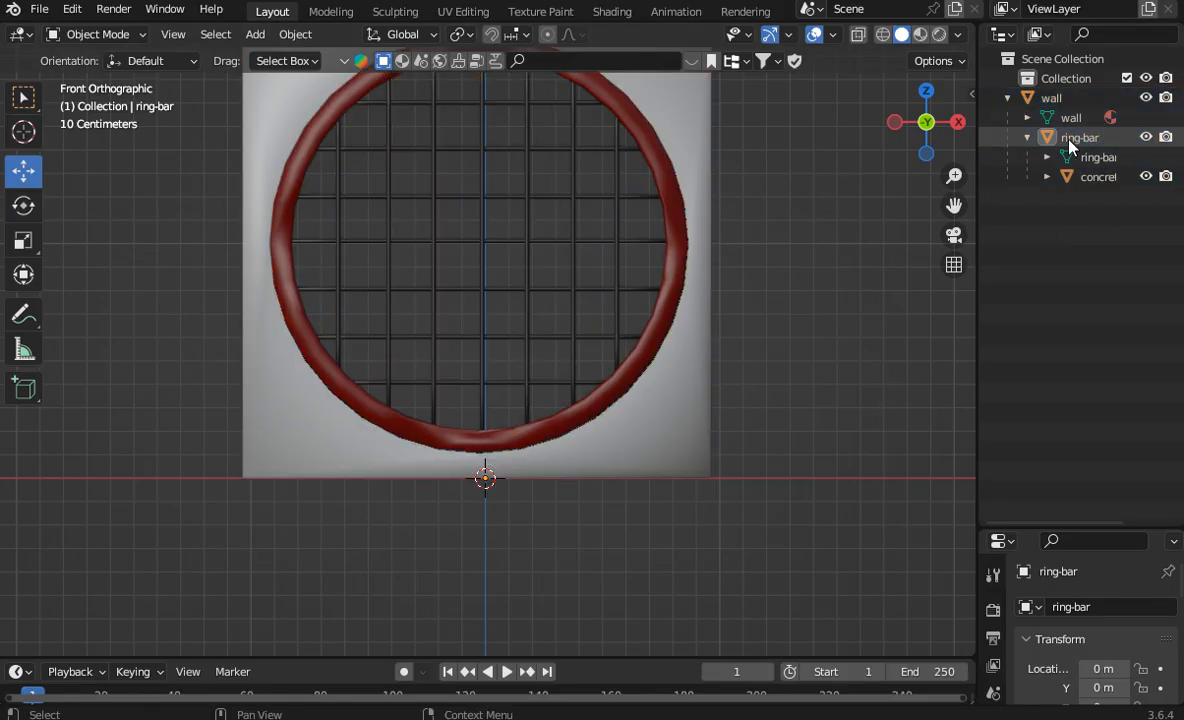
pyautogui.click(290, 34)
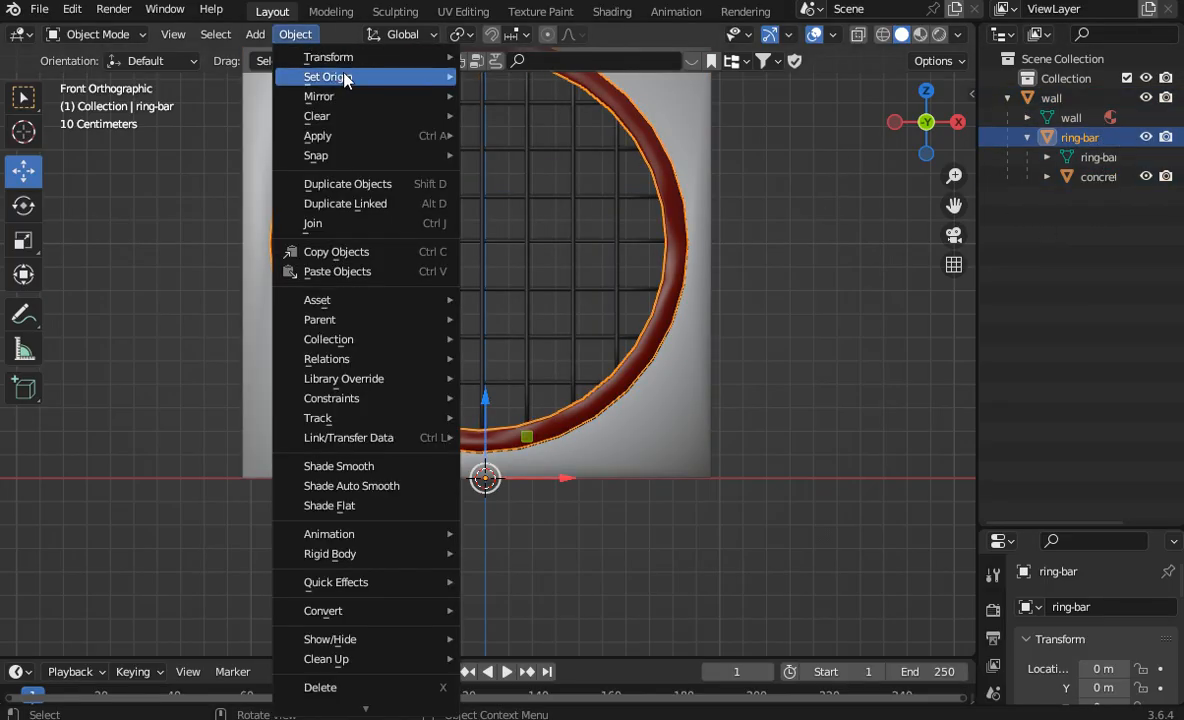
pyautogui.moveTo(330, 76)
pyautogui.click(540, 98)
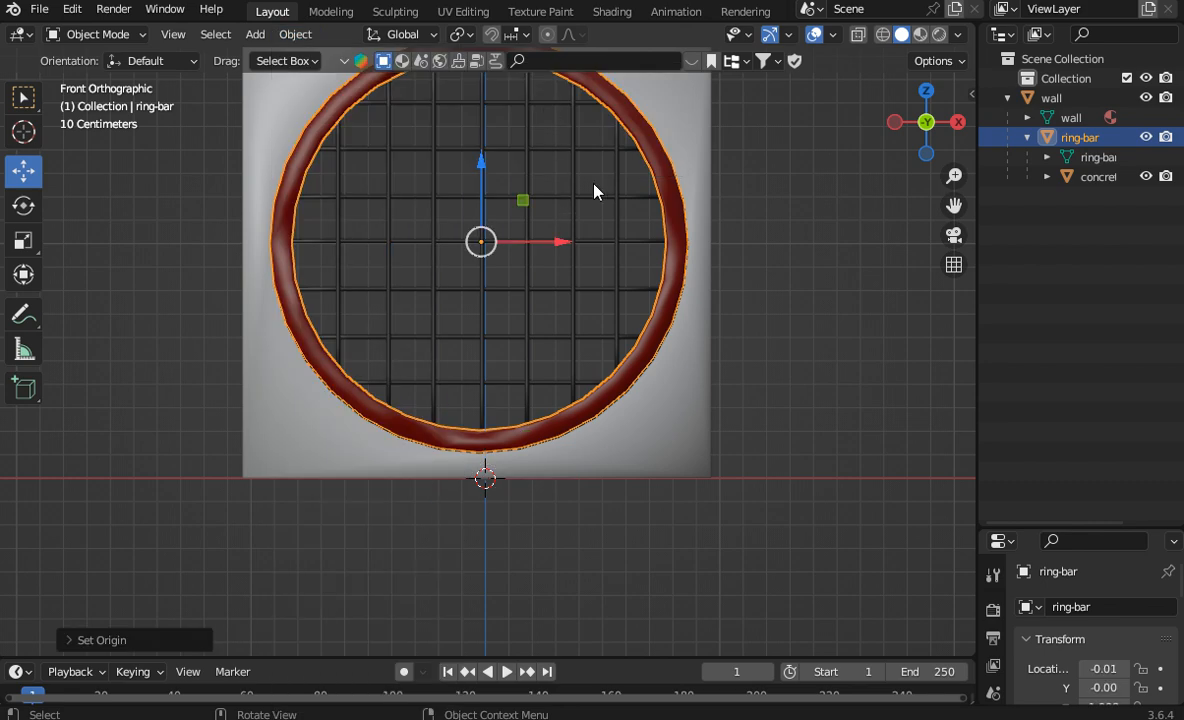
# Step: In the right orthographic view, enlarge the timeline and insert a Visual Location & Rotation keyframe for the ring-bar at frame 1
pyautogui.moveTo(926, 122)
pyautogui.mouseDown()
pyautogui.moveTo(830, 130)
pyautogui.moveTo(915, 131)
pyautogui.moveTo(925, 143)
pyautogui.mouseUp()
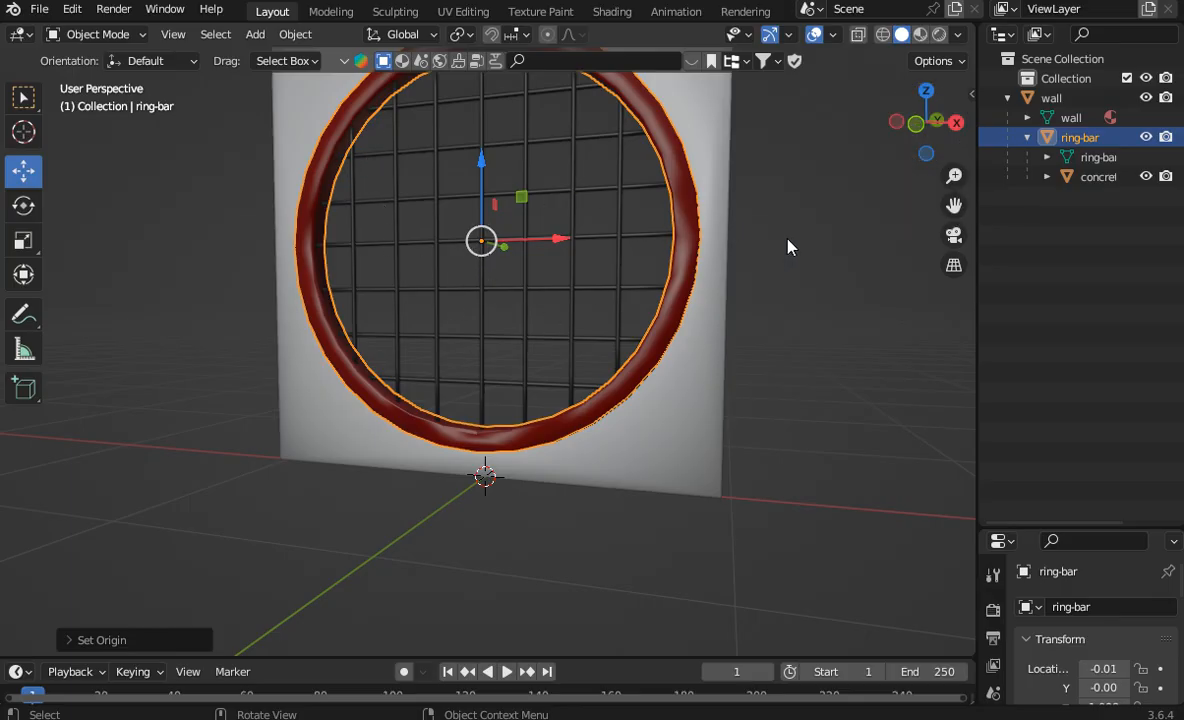
pyautogui.click(957, 122)
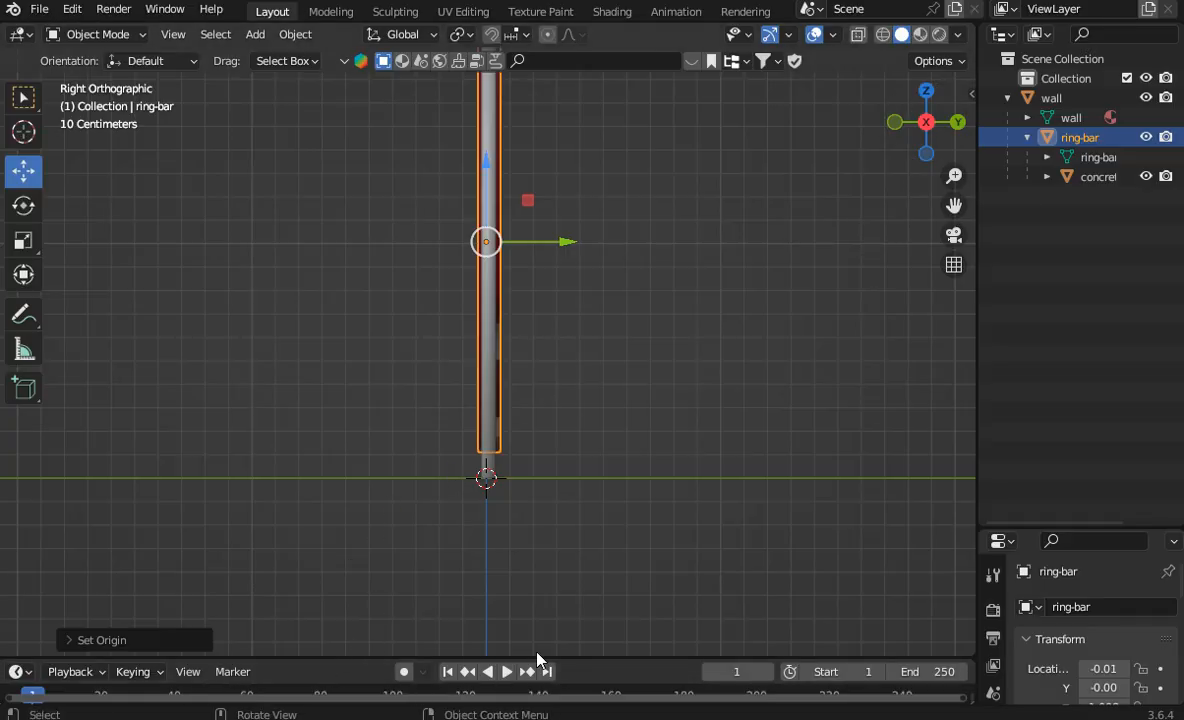
pyautogui.moveTo(573, 658); pyautogui.dragTo(585, 569)
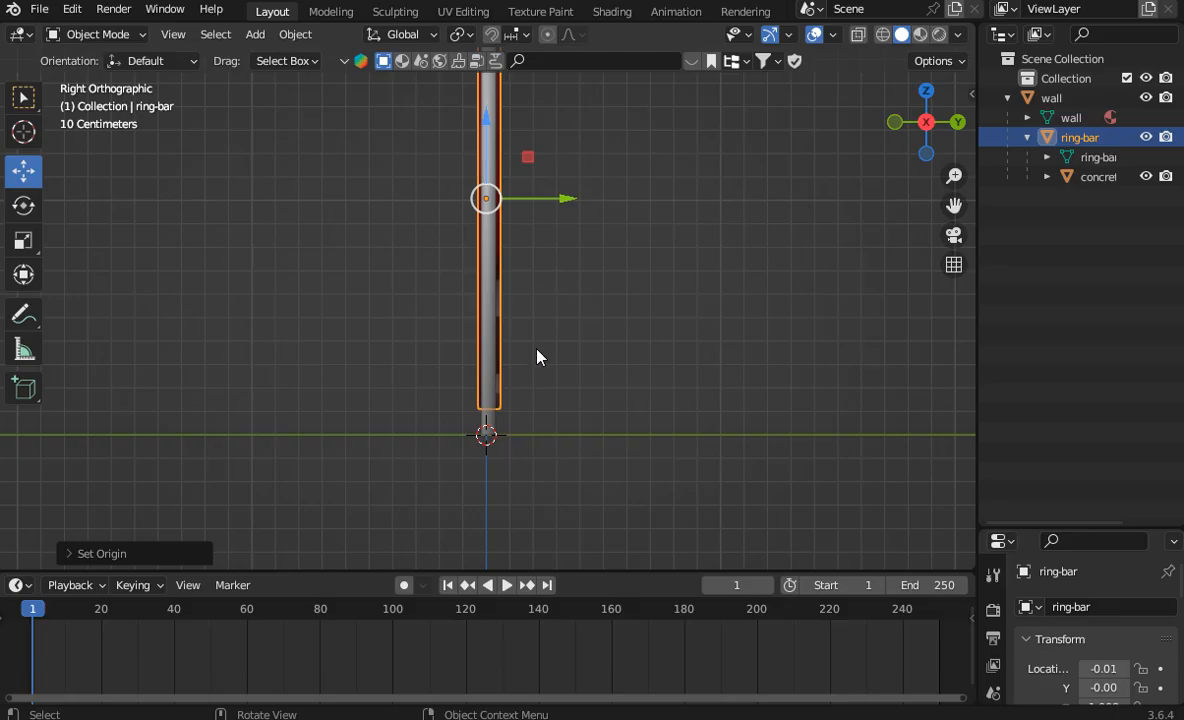
pyautogui.rightClick(492, 280)
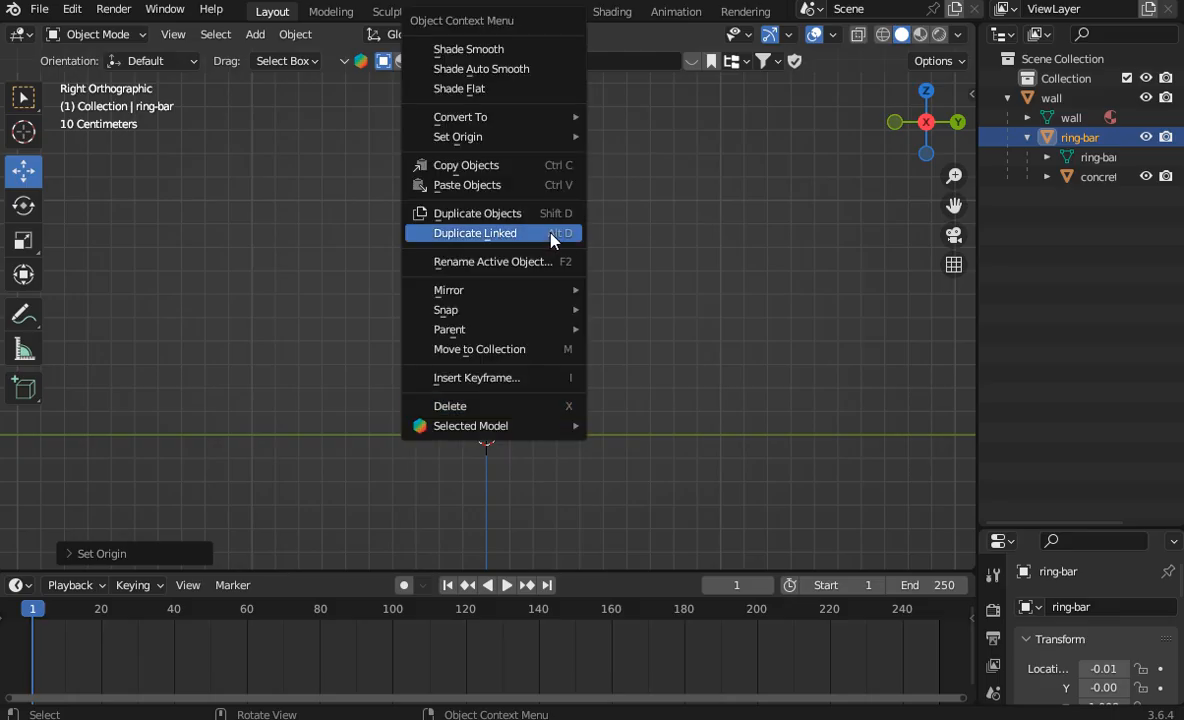
pyautogui.click(512, 387)
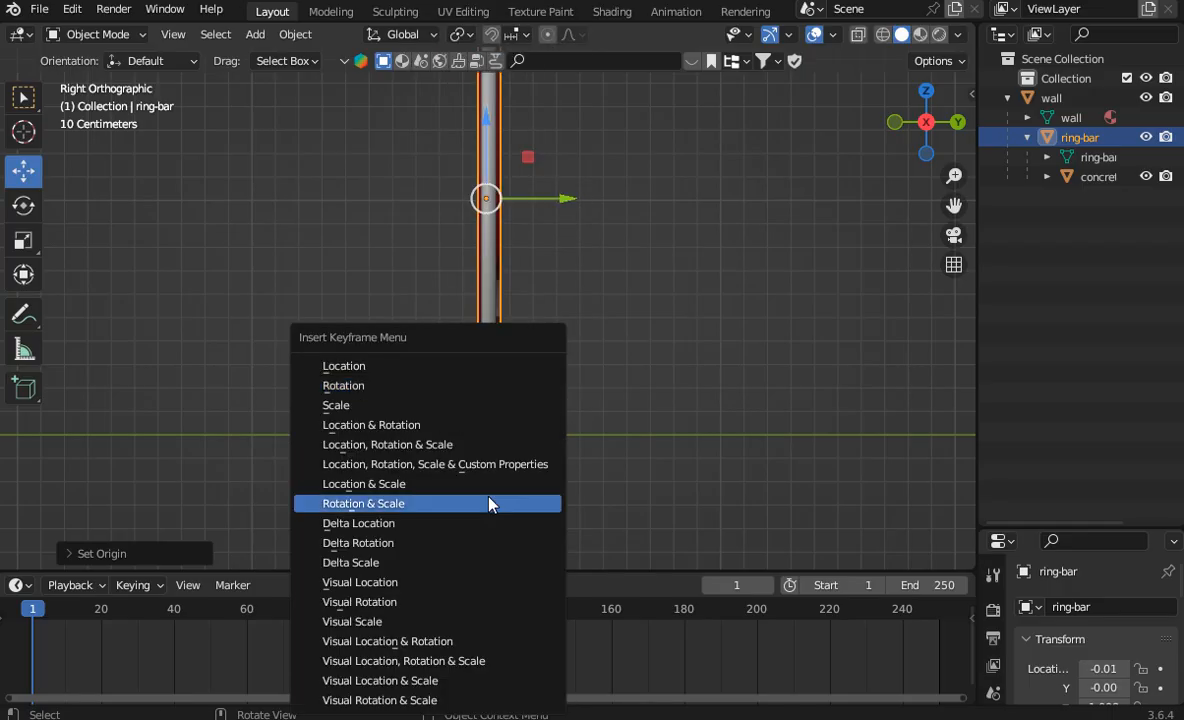
pyautogui.click(384, 645)
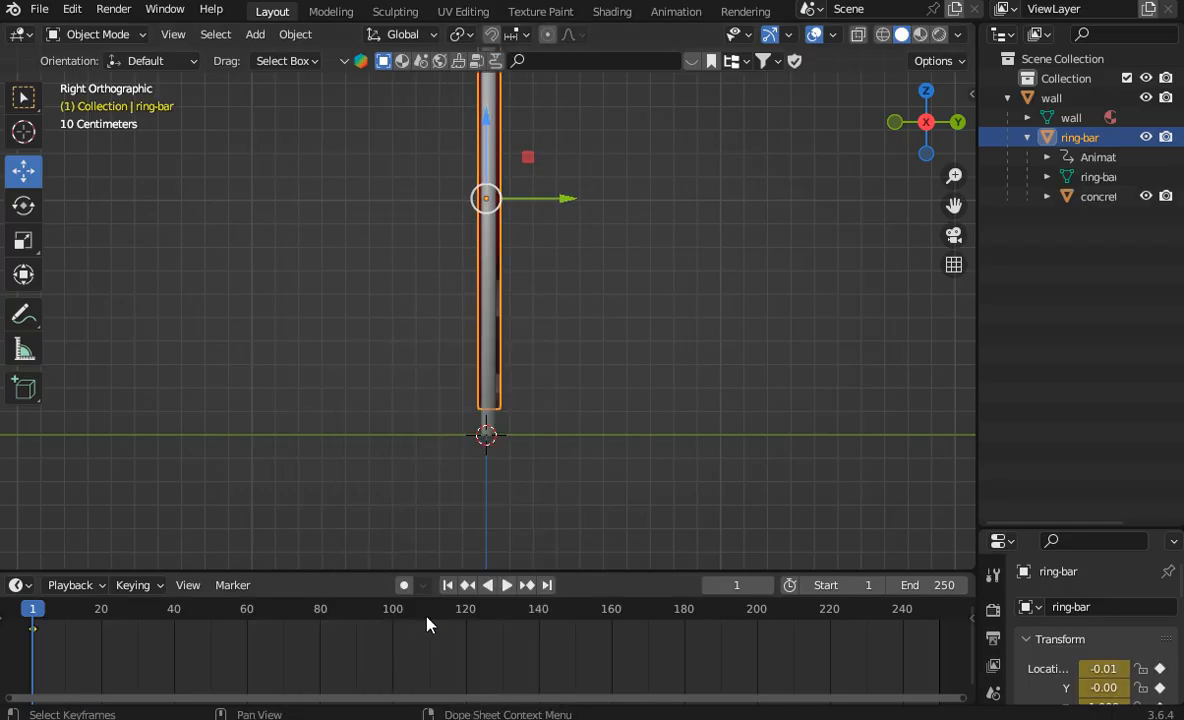
# Step: Advance the animation to frame 60 and rotate the ring-bar about its X axis to about -89°
pyautogui.press('space')
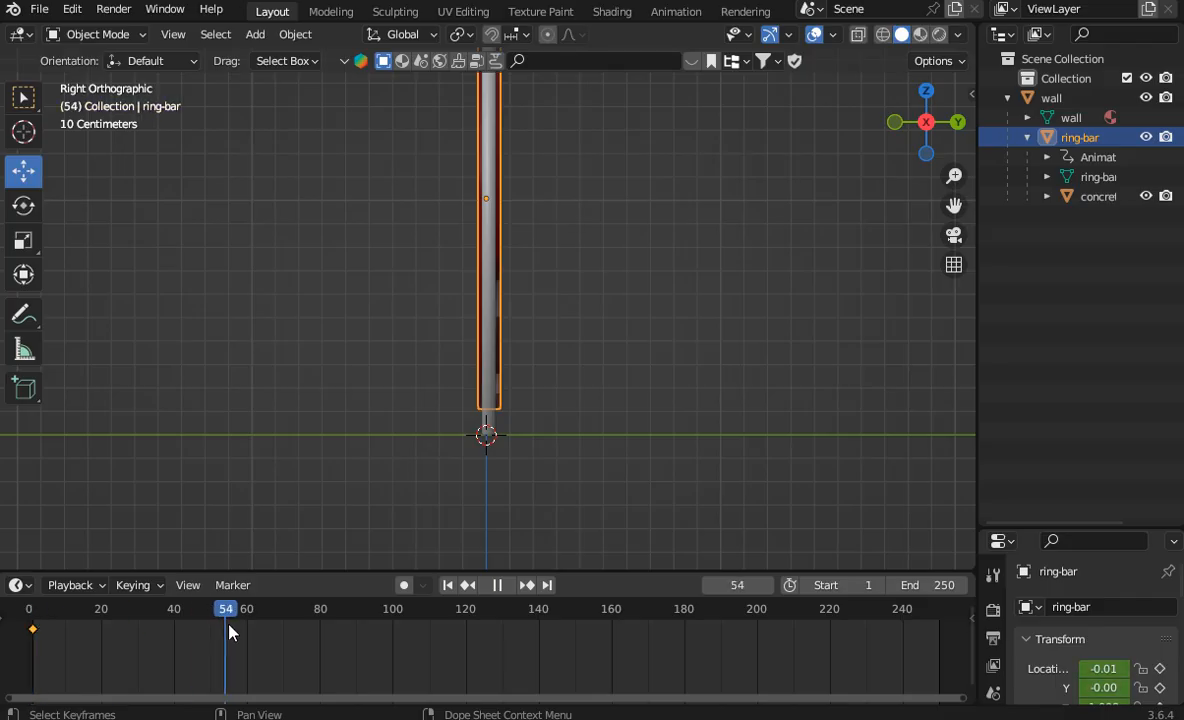
pyautogui.press('space')
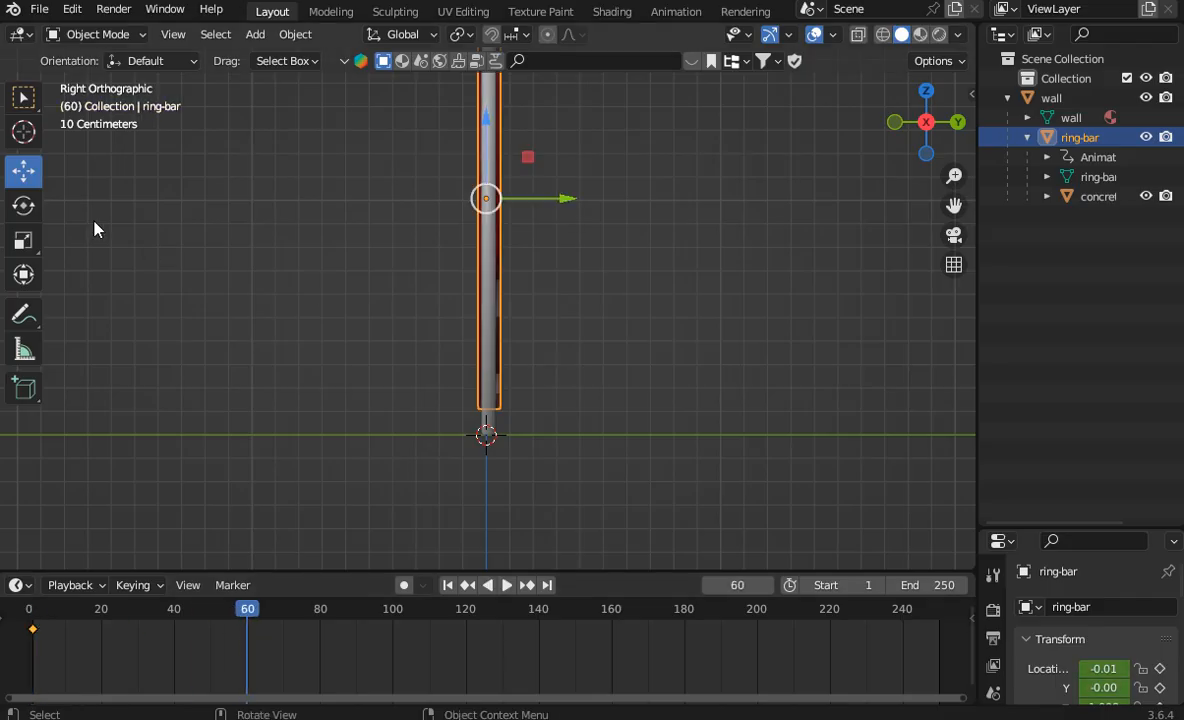
pyautogui.click(24, 206)
pyautogui.moveTo(566, 180); pyautogui.dragTo(502, 263)
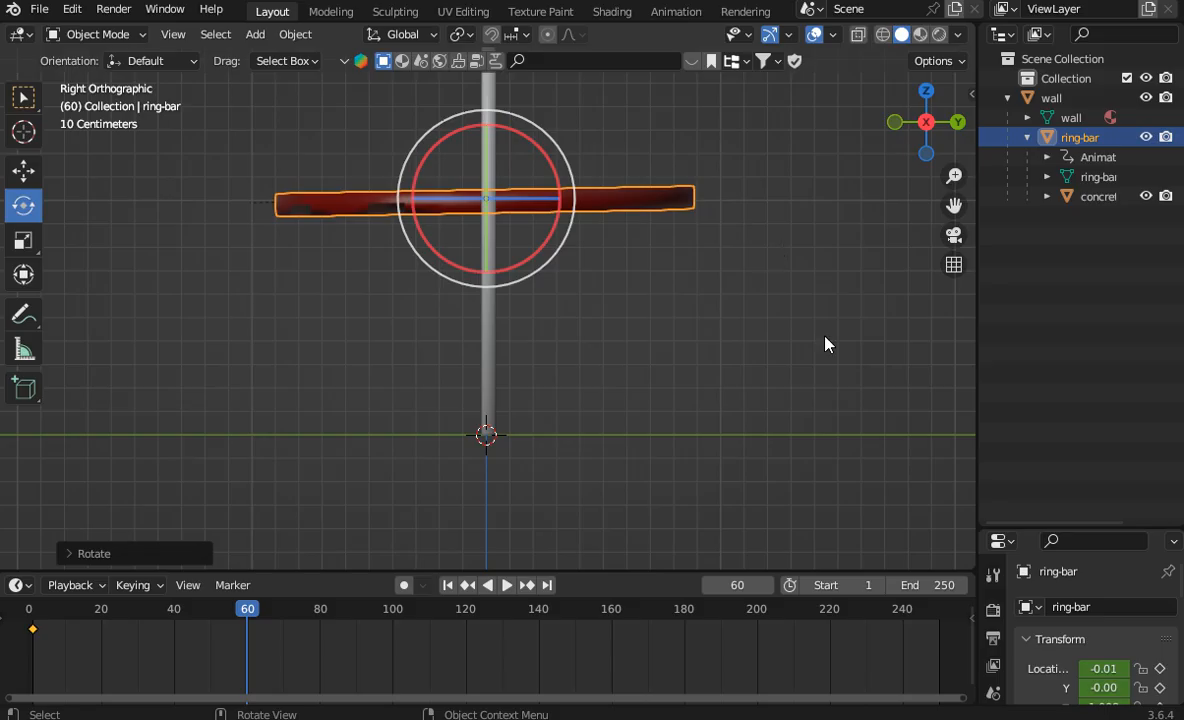
# Step: Enlarge the properties area, switch the ring-bar's rotation mode to XYZ Euler and set its X rotation to -90°
pyautogui.moveTo(1039, 530); pyautogui.dragTo(1039, 234)
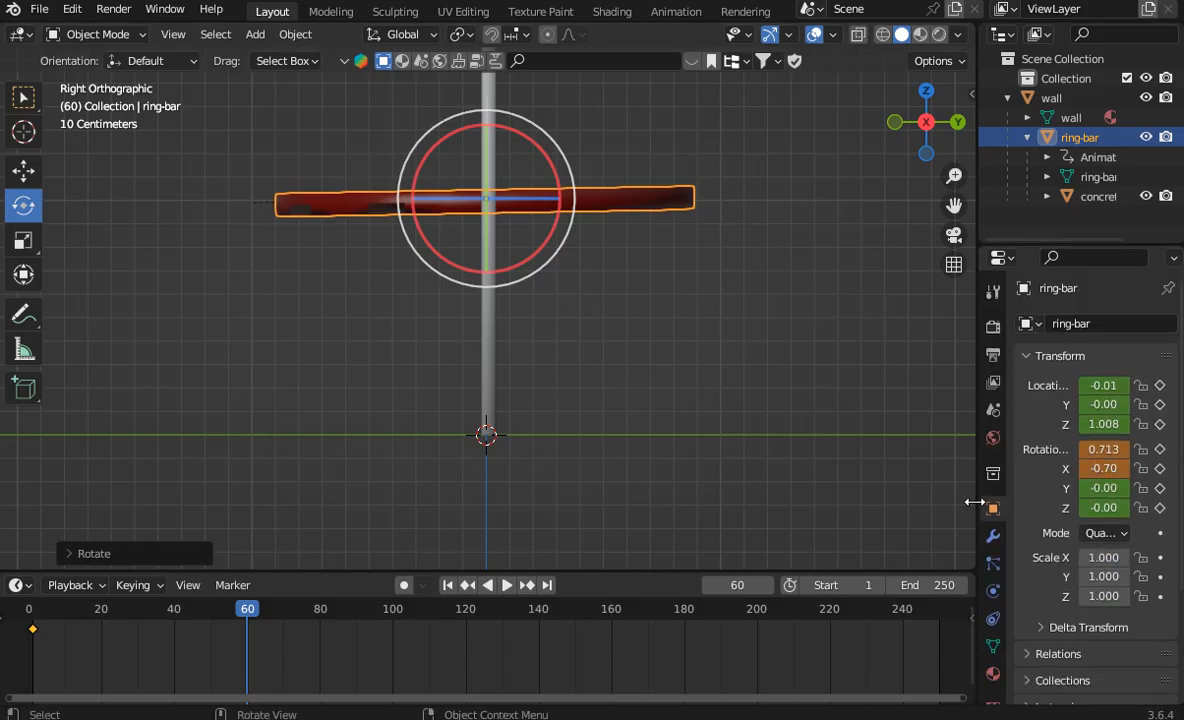
pyautogui.moveTo(975, 497); pyautogui.dragTo(876, 497)
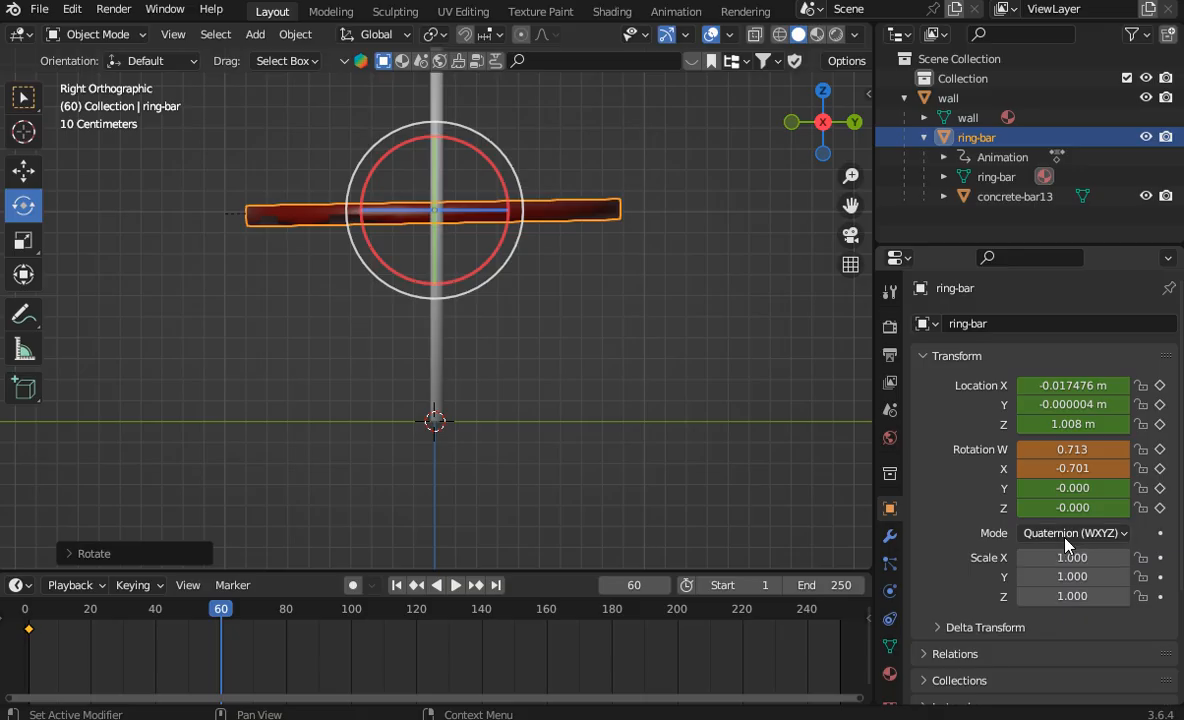
pyautogui.click(1030, 533)
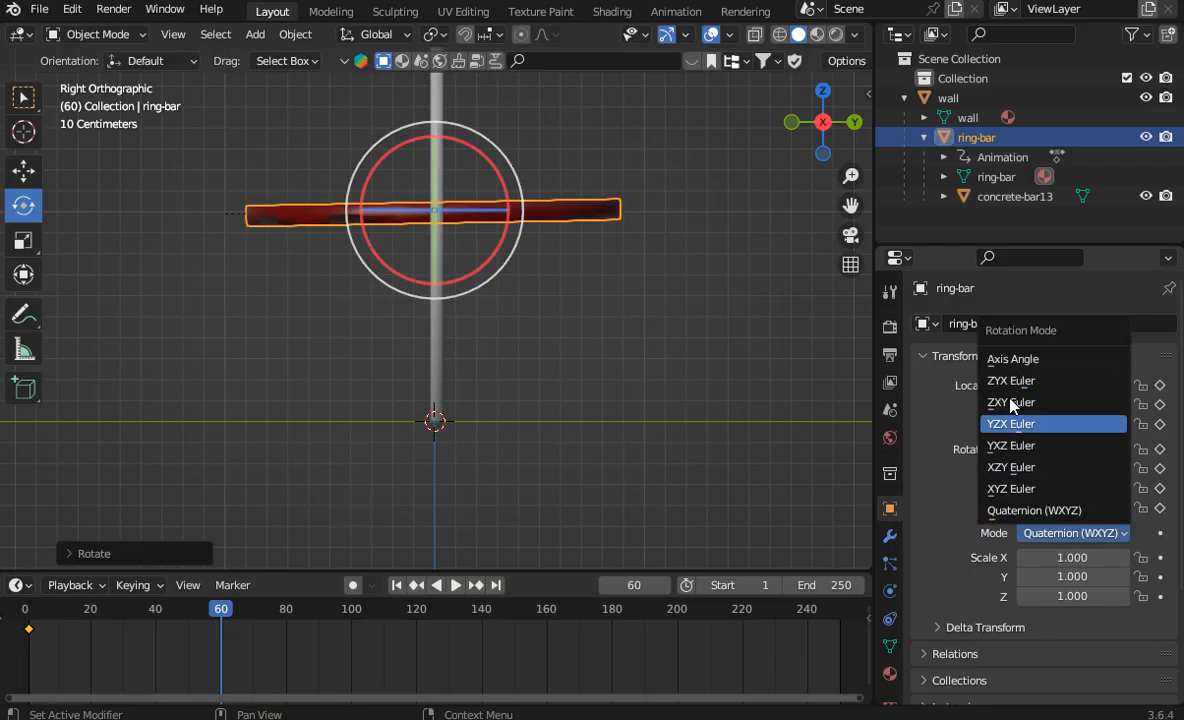
pyautogui.click(1070, 489)
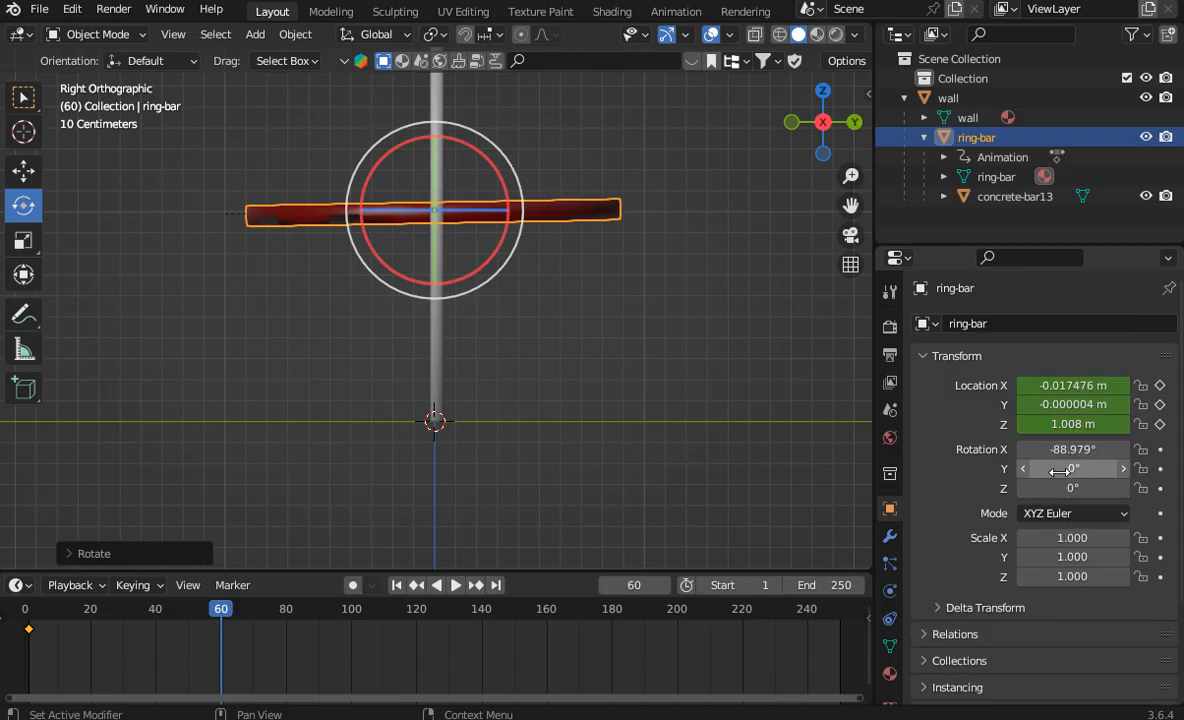
pyautogui.click(1063, 450)
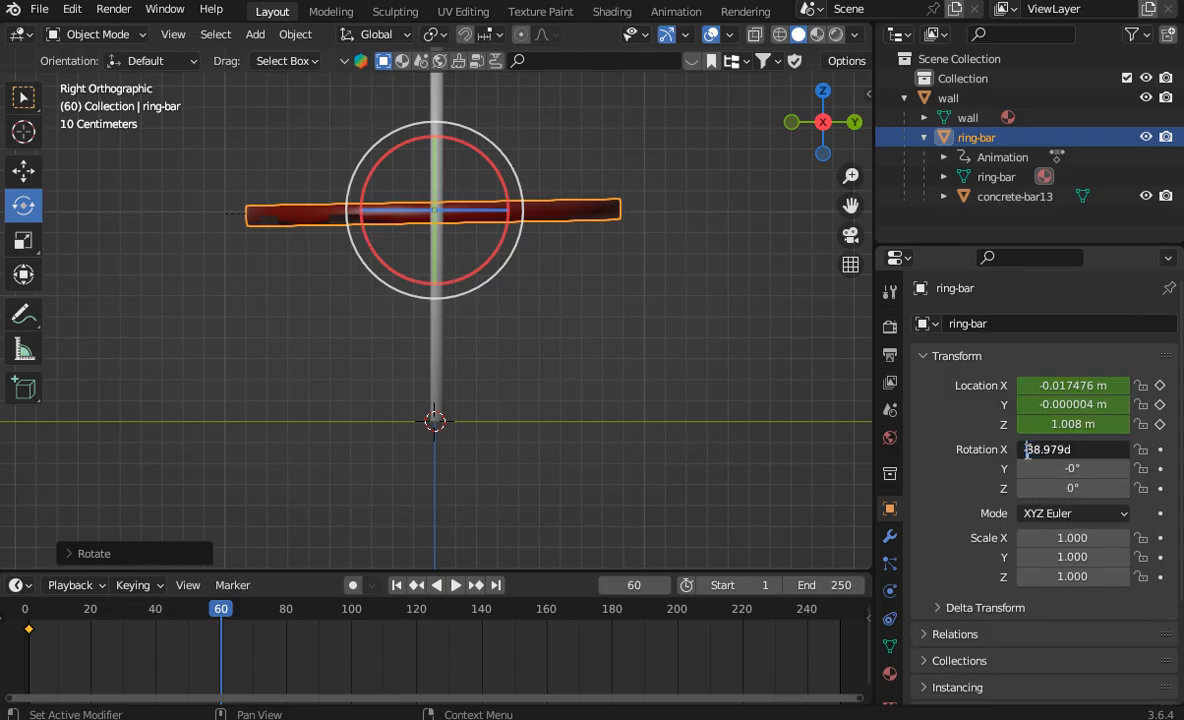
pyautogui.write('-90')
pyautogui.press('Return')
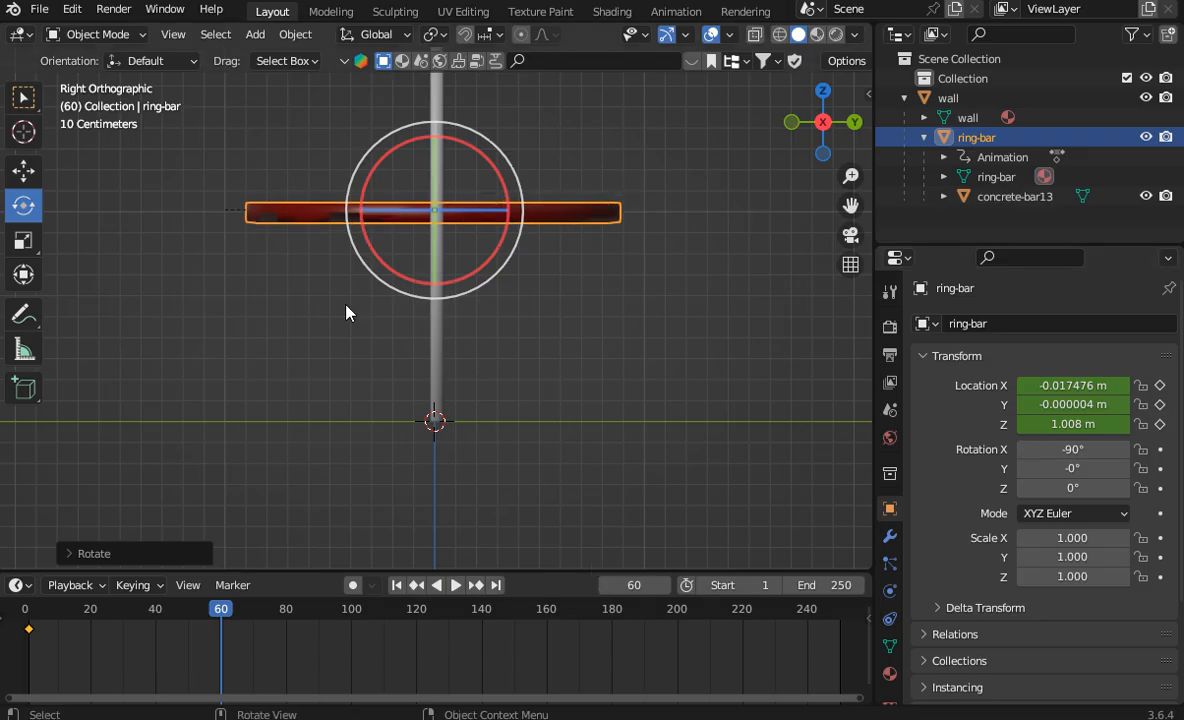
# Step: Insert a Visual Location & Rotation keyframe for the ring-bar at frame 60 and set the animation's end frame to 60
pyautogui.rightClick(495, 225)
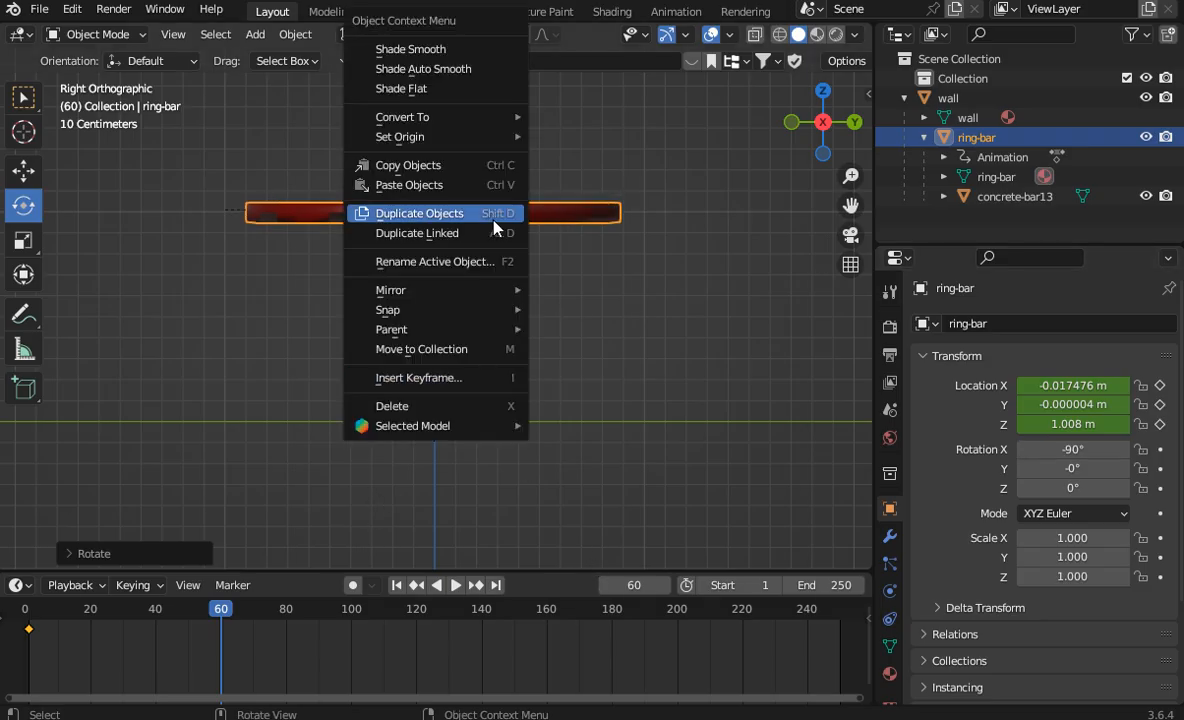
pyautogui.click(452, 379)
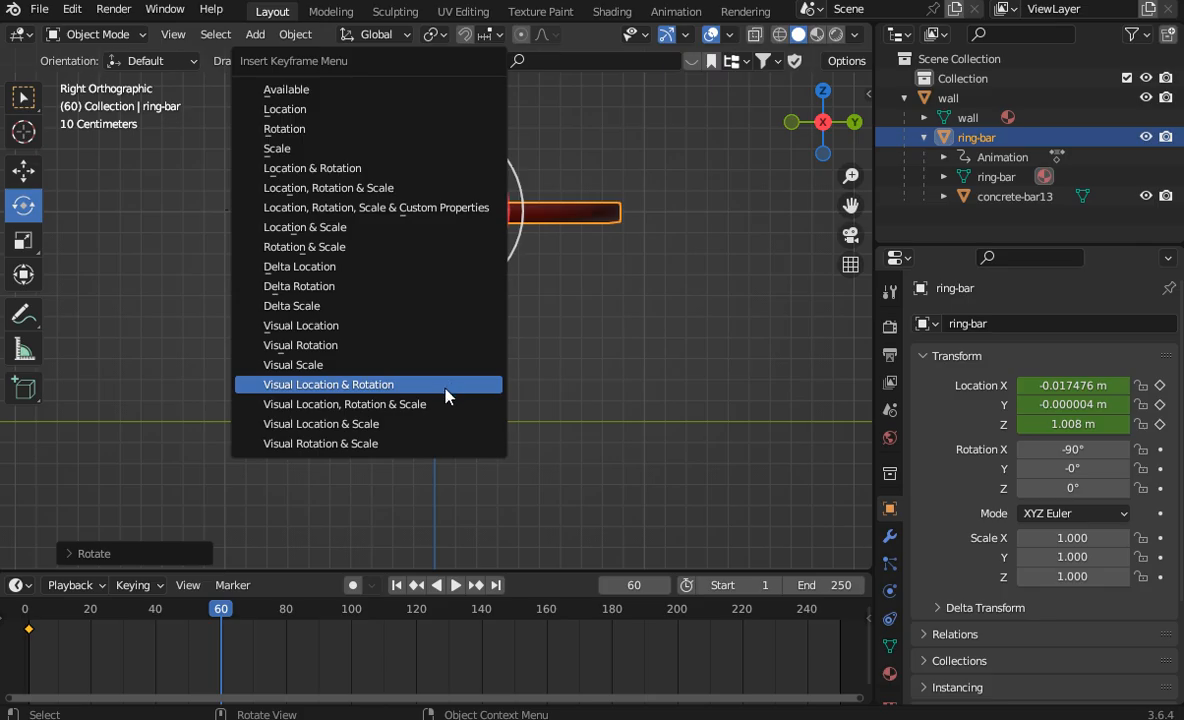
pyautogui.click(448, 384)
pyautogui.click(822, 584)
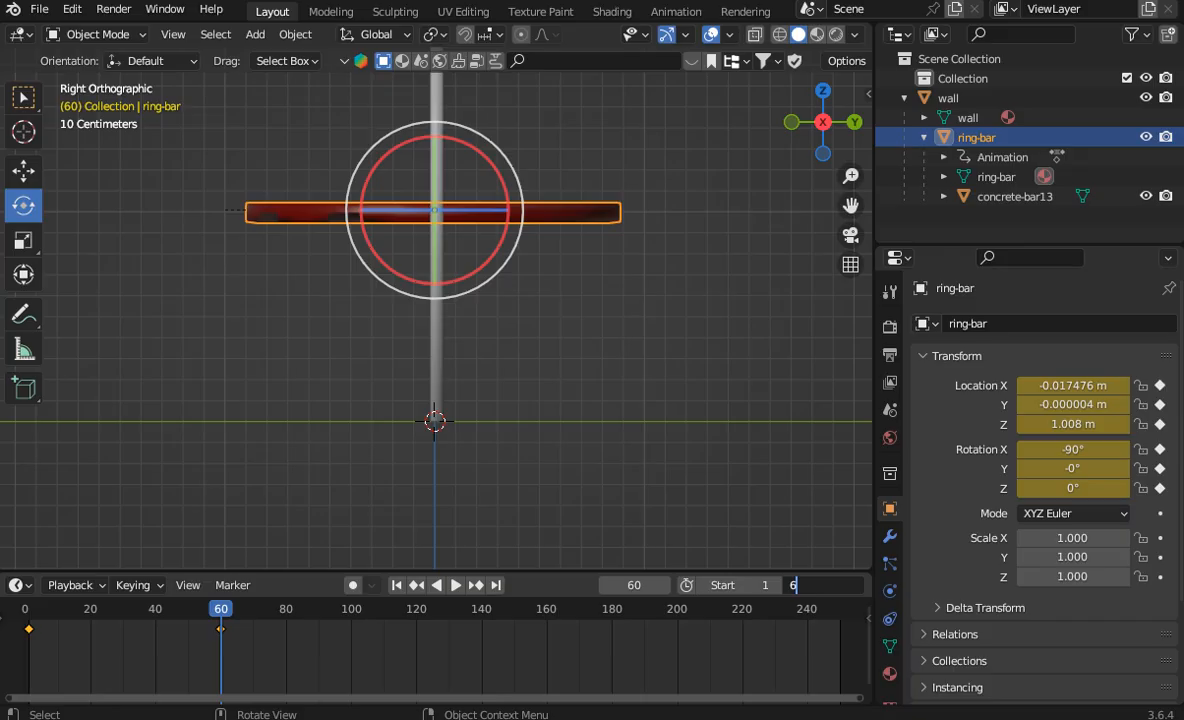
pyautogui.press('Return')
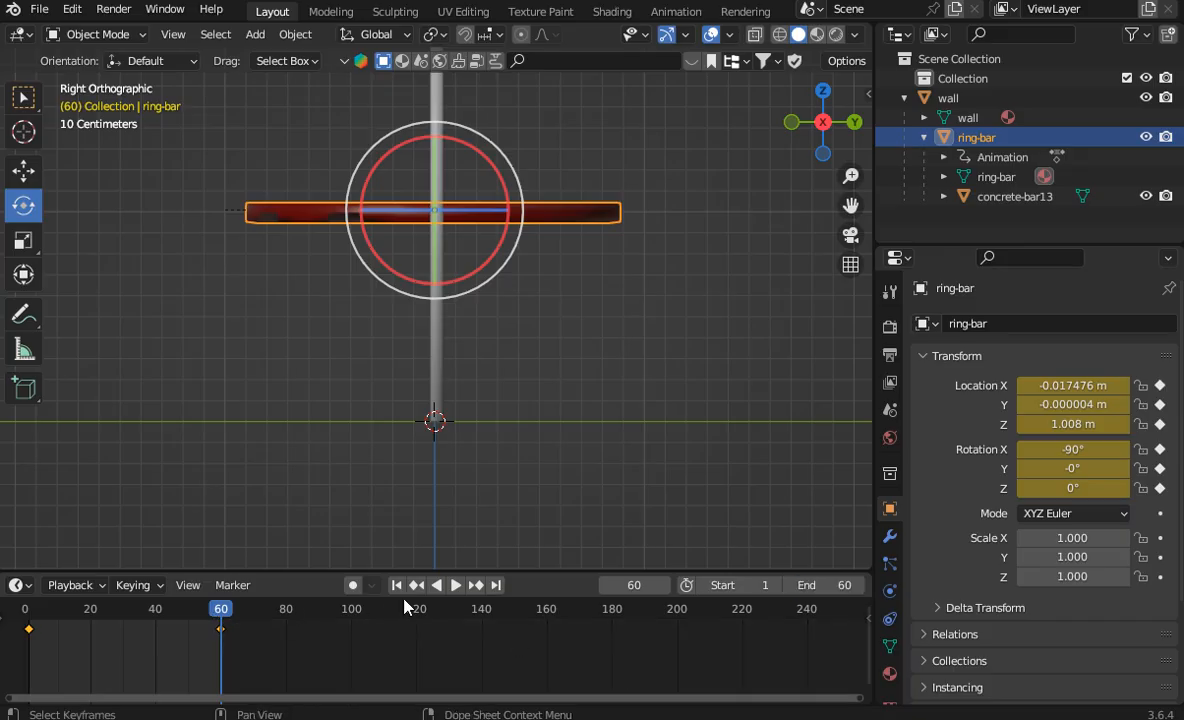
# Step: Play the animation from an oblique side view to check the ring-bar's rotation, and stop playback
pyautogui.moveTo(815, 125); pyautogui.dragTo(672, 351)
pyautogui.moveTo(822, 148); pyautogui.dragTo(711, 172)
pyautogui.scroll(5, 711, 172)
pyautogui.scroll(1, 711, 180)
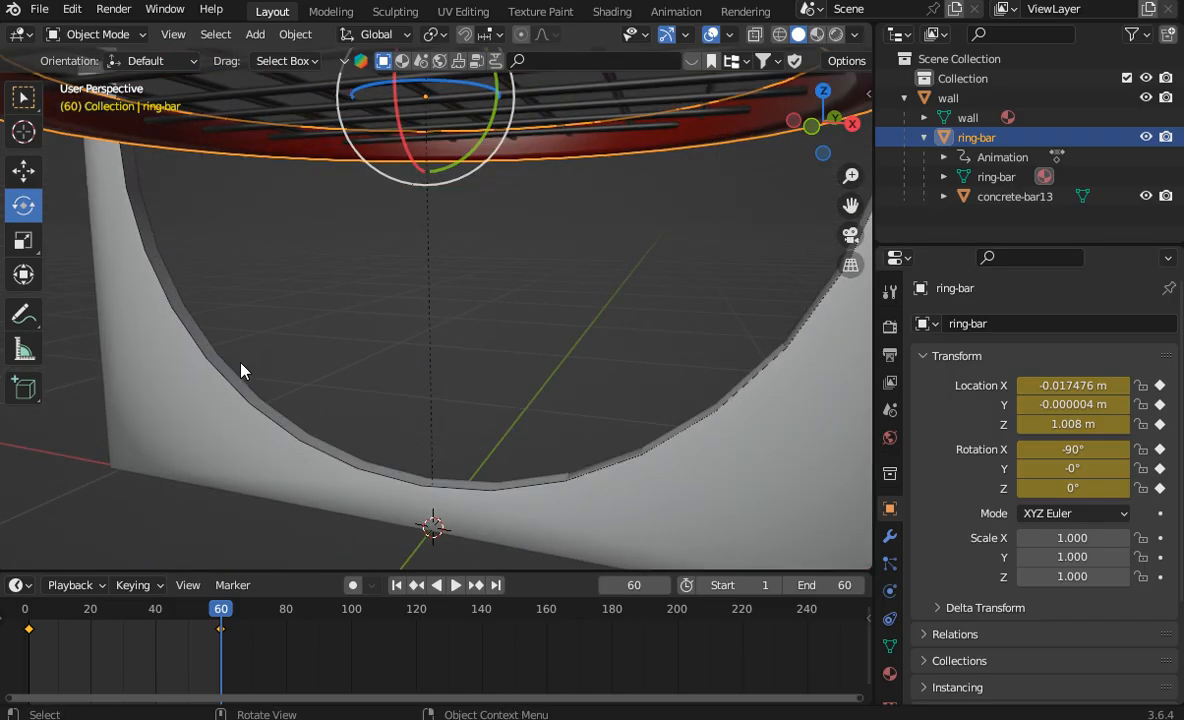
pyautogui.moveTo(824, 124); pyautogui.dragTo(726, 163)
pyautogui.scroll(-5, 723, 154)
pyautogui.moveTo(800, 113); pyautogui.dragTo(756, 58)
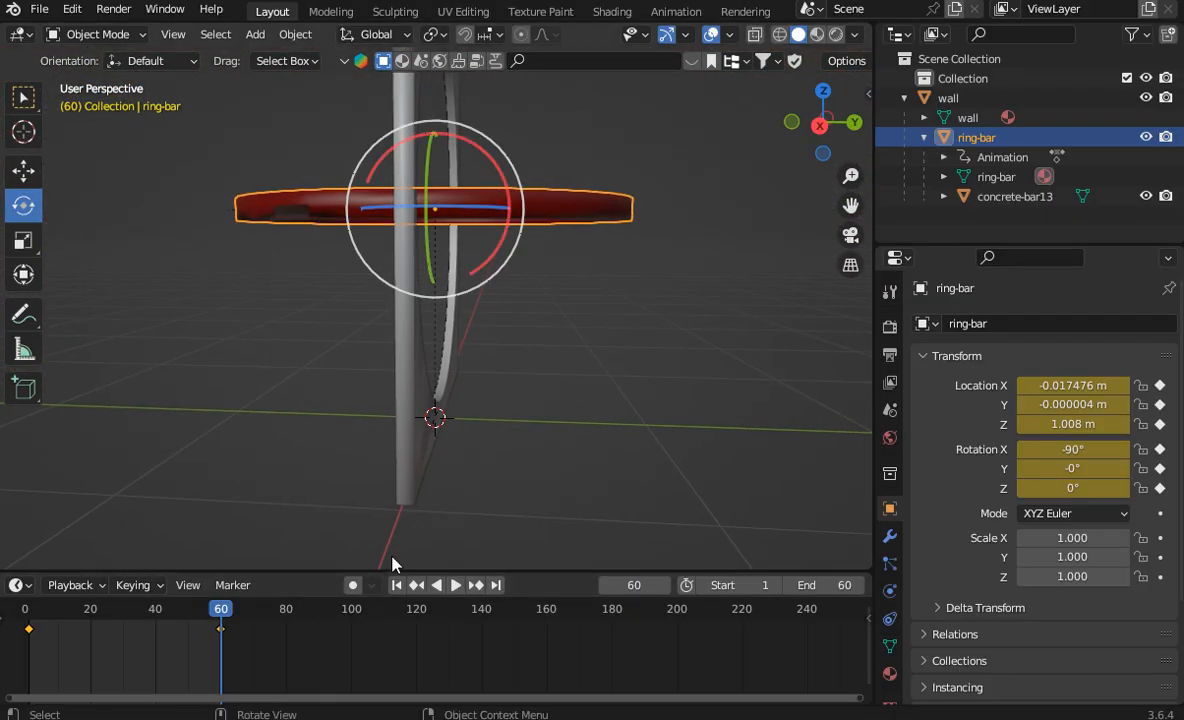
pyautogui.click(455, 585)
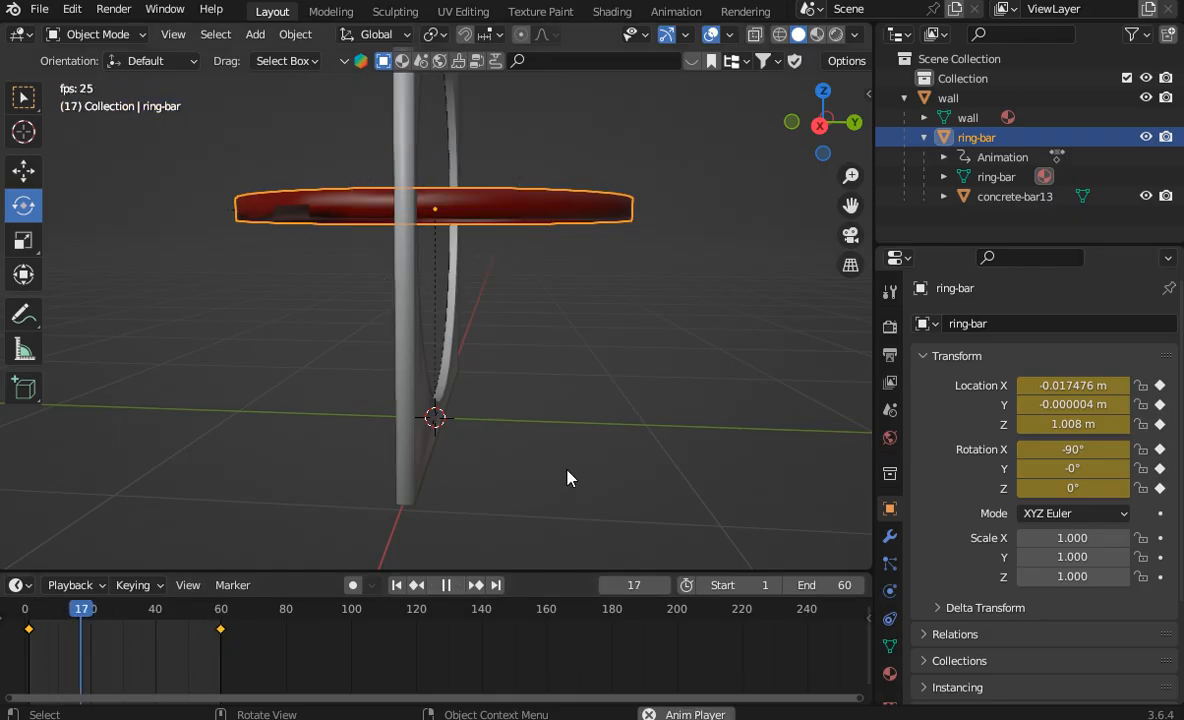
pyautogui.press('space')
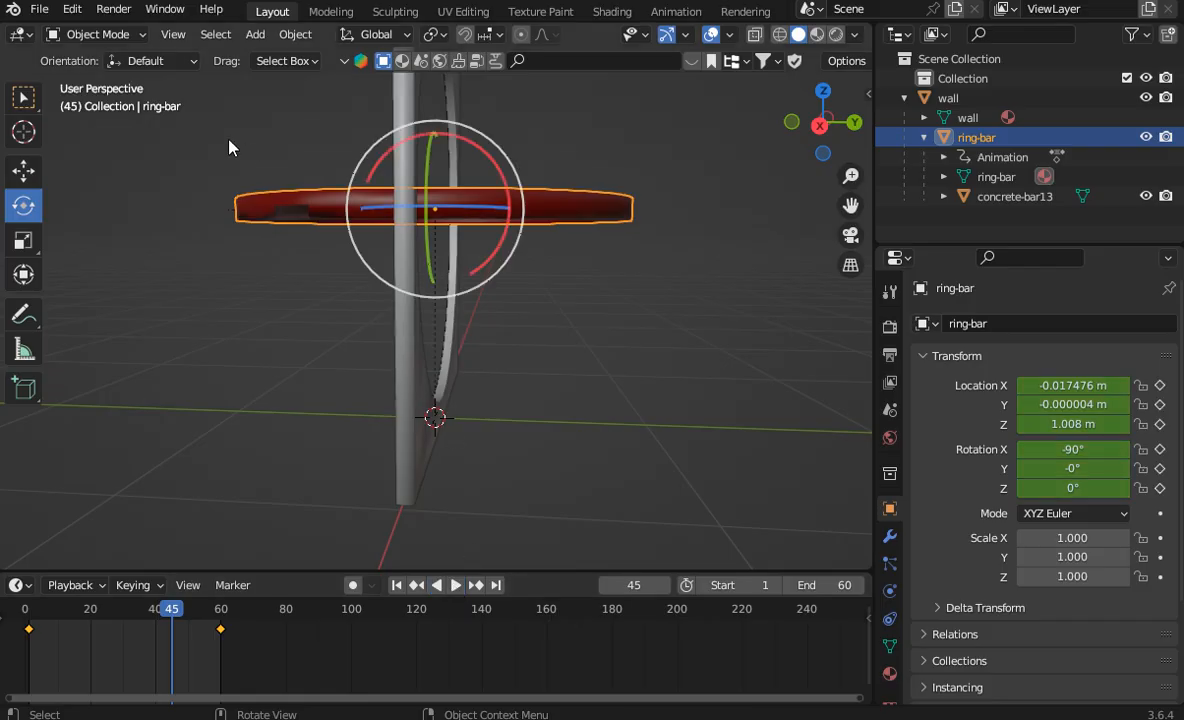
# Step: Undo the end frame, frame 60 keyframe, XYZ Euler mode and rotation changes, back to the unrotated ring-bar at frame 60
pyautogui.click(73, 10)
pyautogui.click(95, 31)
pyautogui.click(72, 10)
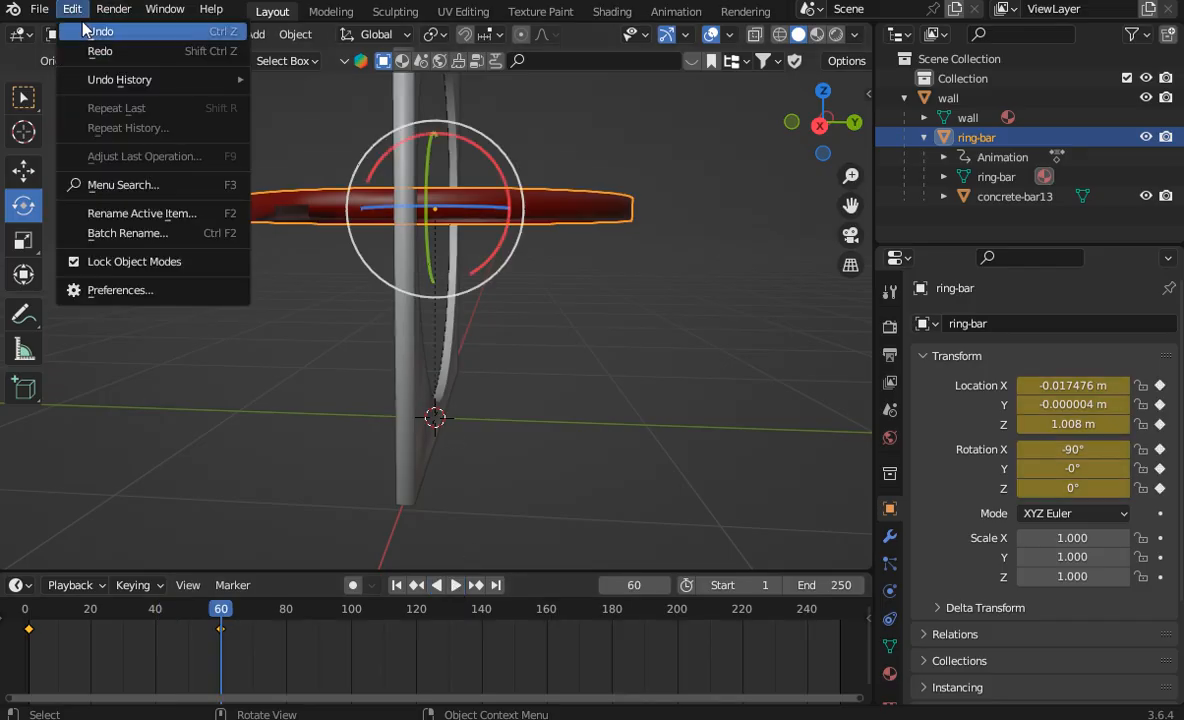
pyautogui.click(85, 29)
pyautogui.click(72, 10)
pyautogui.click(85, 29)
pyautogui.click(72, 10)
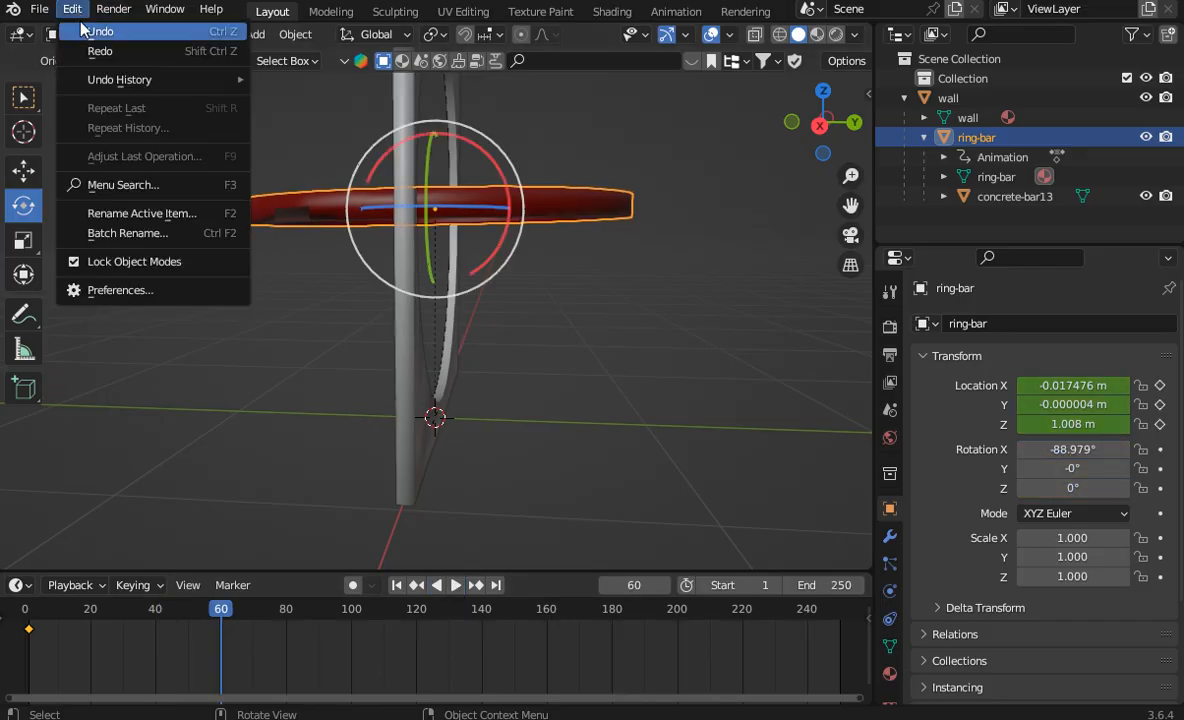
pyautogui.click(82, 27)
pyautogui.click(74, 10)
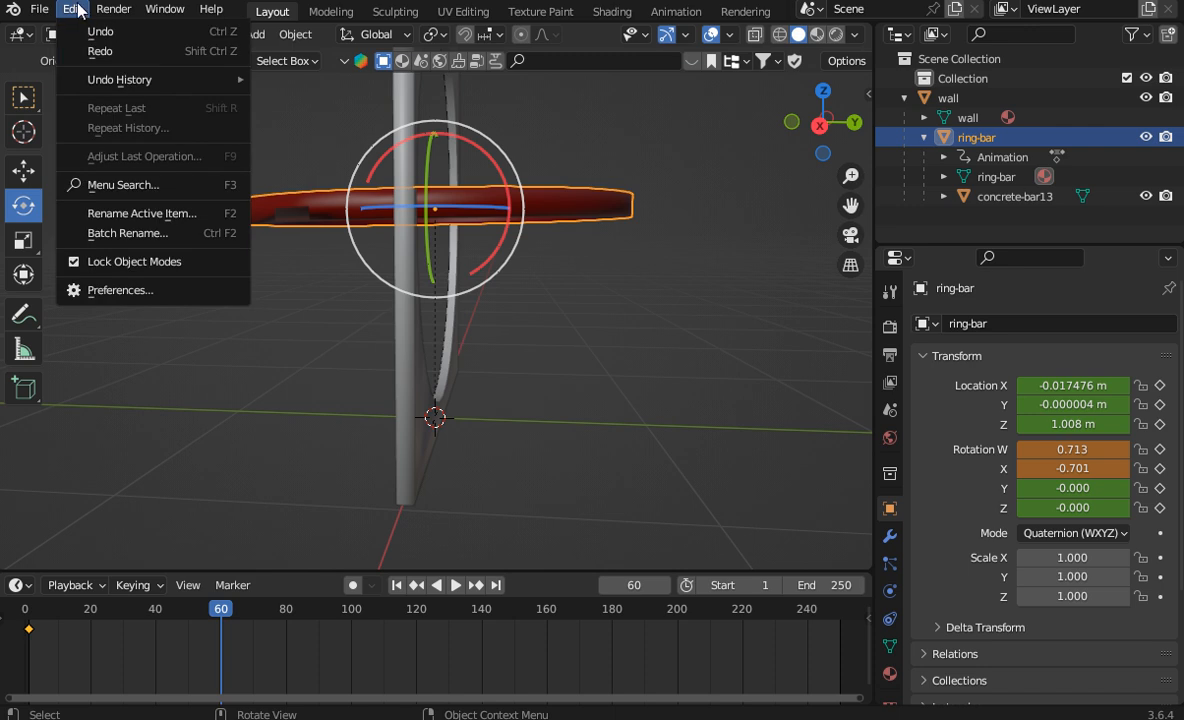
pyautogui.click(84, 26)
pyautogui.click(72, 10)
pyautogui.click(88, 29)
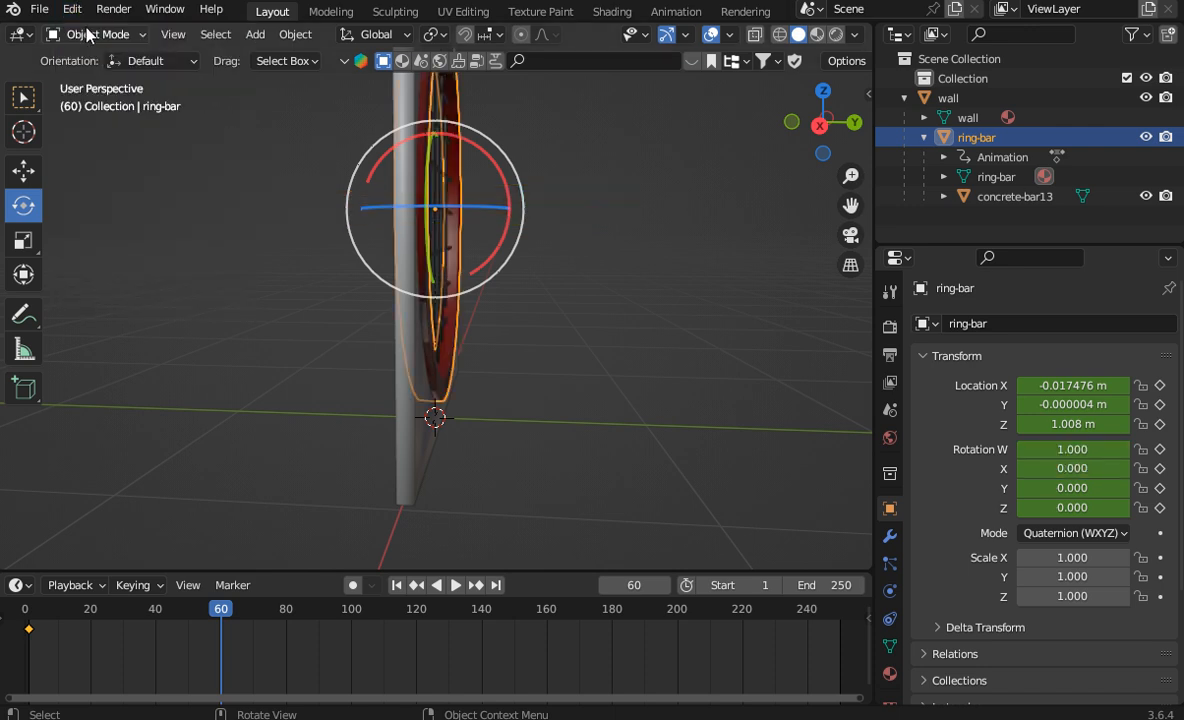
# Step: Return to frame 1 and insert a Visual Location & Rotation keyframe for the unrotated ring-bar again
pyautogui.moveTo(232, 613); pyautogui.dragTo(29, 625)
pyautogui.rightClick(552, 248)
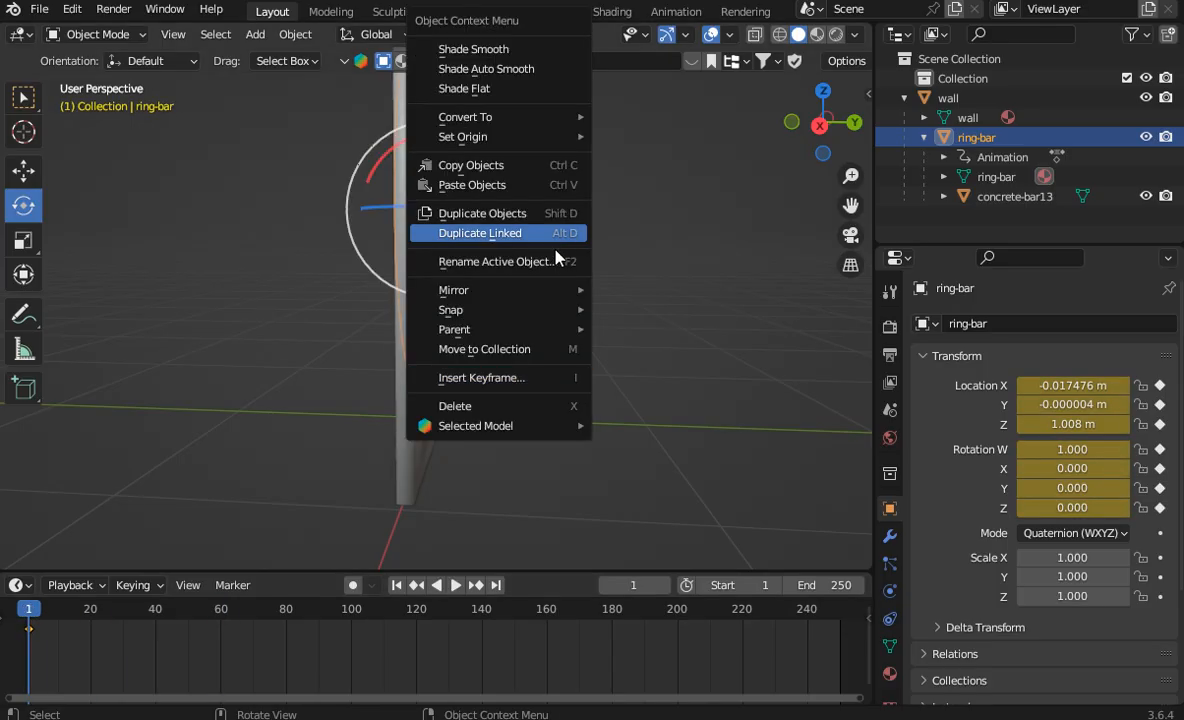
pyautogui.click(505, 381)
pyautogui.click(500, 386)
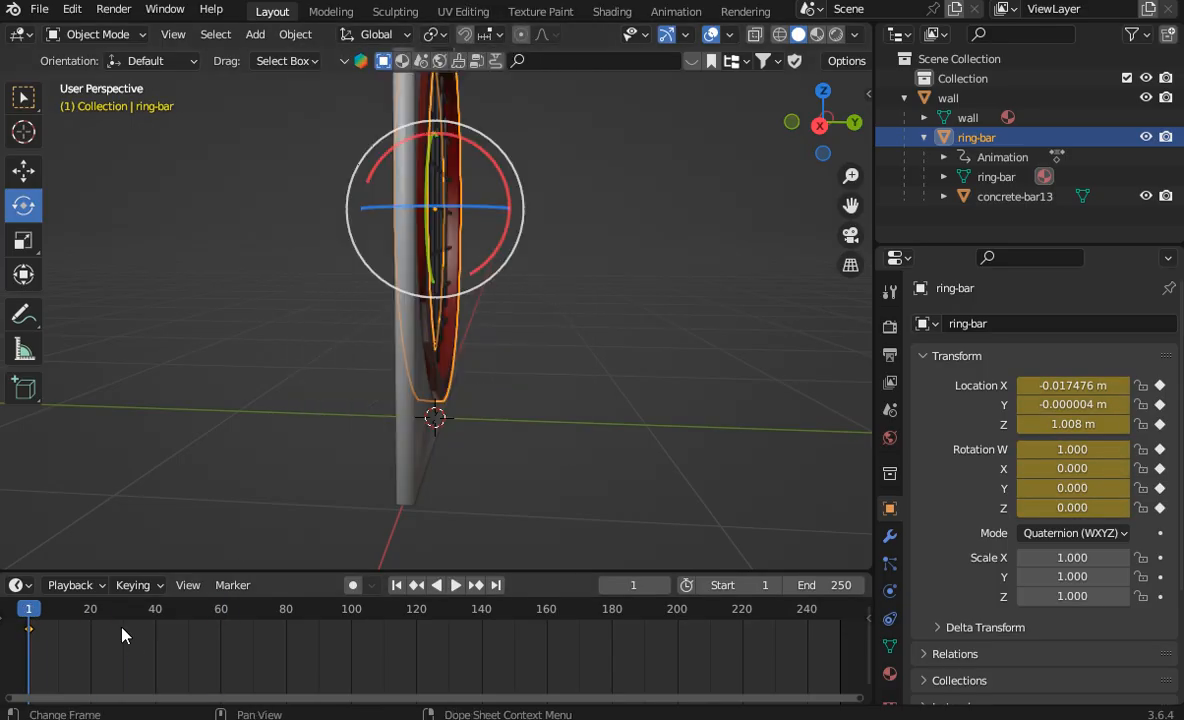
# Step: Advance to frame 60, switch to the left orthographic view and set the ring-bar's rotation mode to XYZ Euler
pyautogui.moveTo(57, 615); pyautogui.dragTo(221, 632)
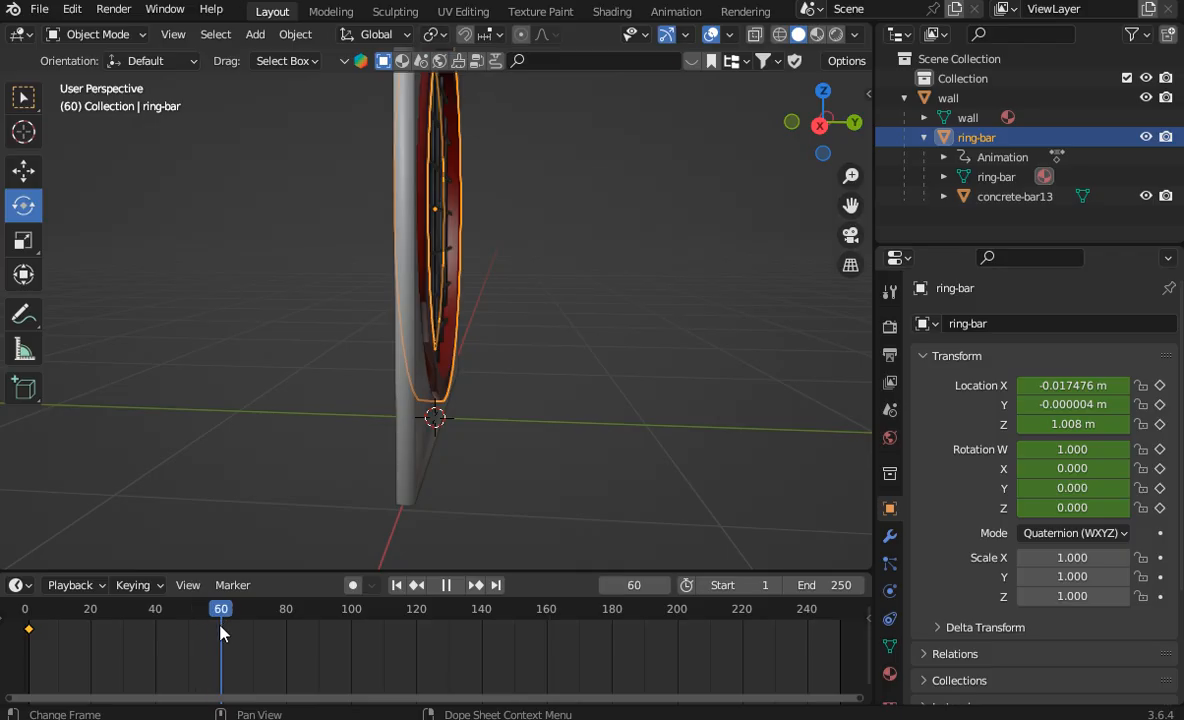
pyautogui.click(849, 127)
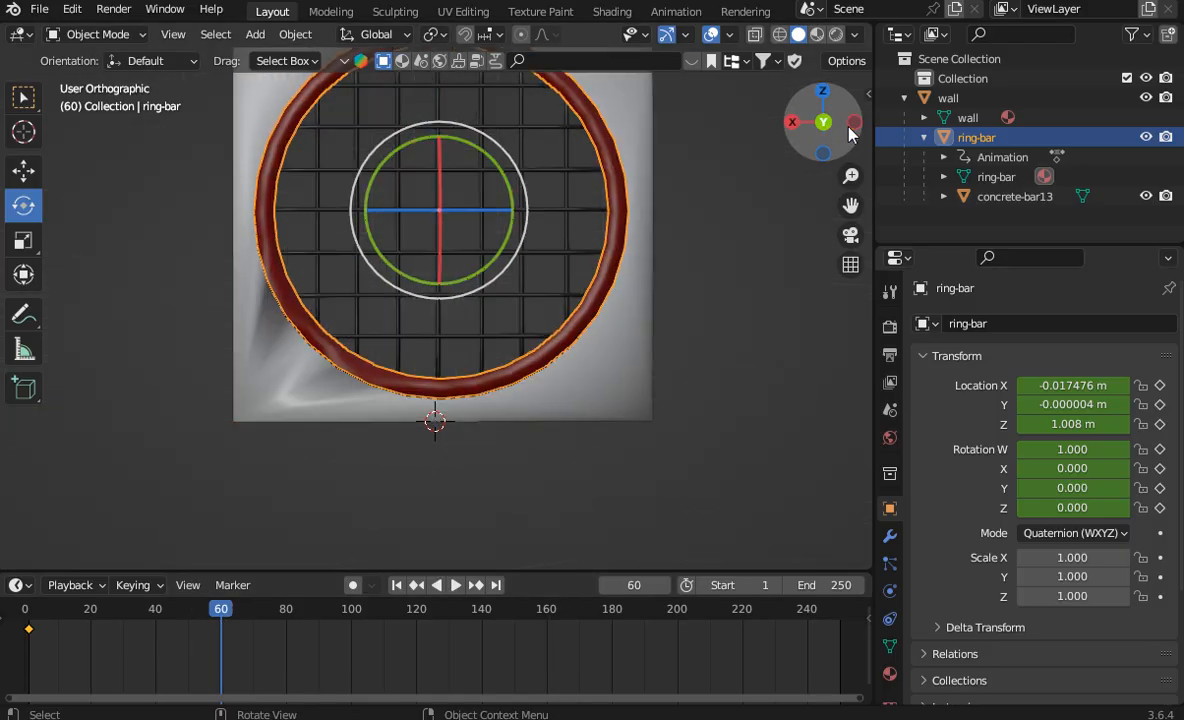
pyautogui.click(847, 126)
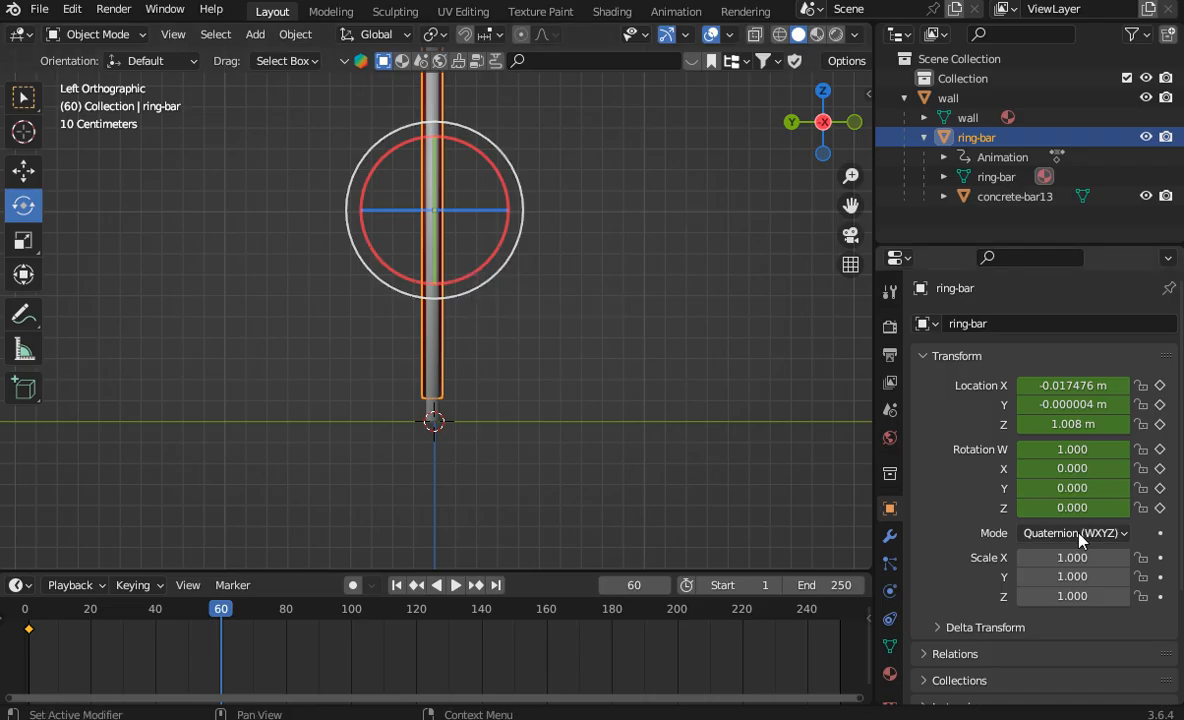
pyautogui.click(996, 533)
pyautogui.click(1008, 489)
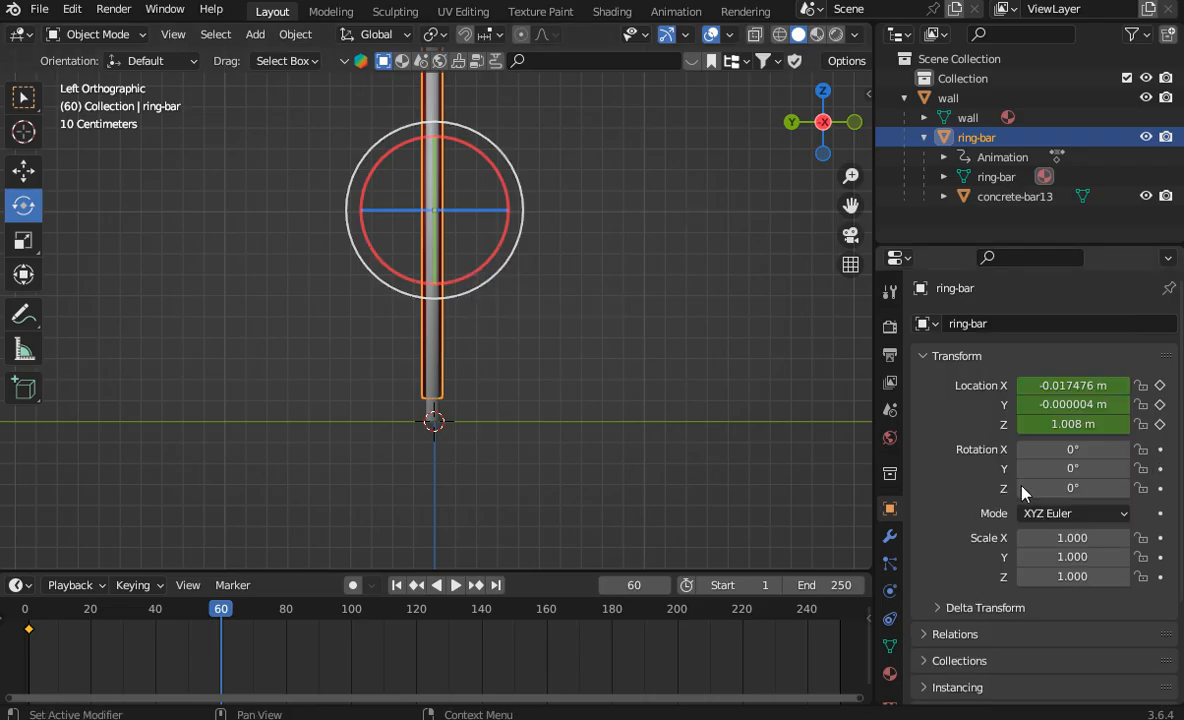
# Step: Rotate the ring-bar about its X axis and set its X rotation to exactly -90°
pyautogui.moveTo(486, 272); pyautogui.dragTo(541, 163)
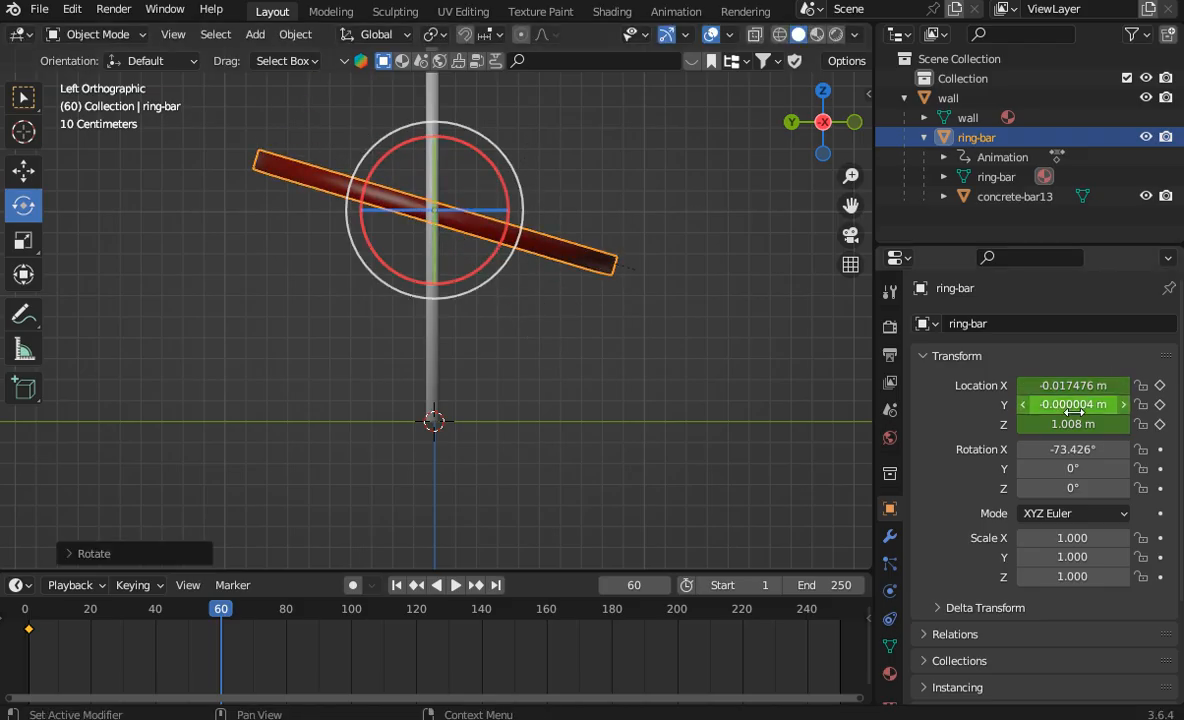
pyautogui.click(1066, 450)
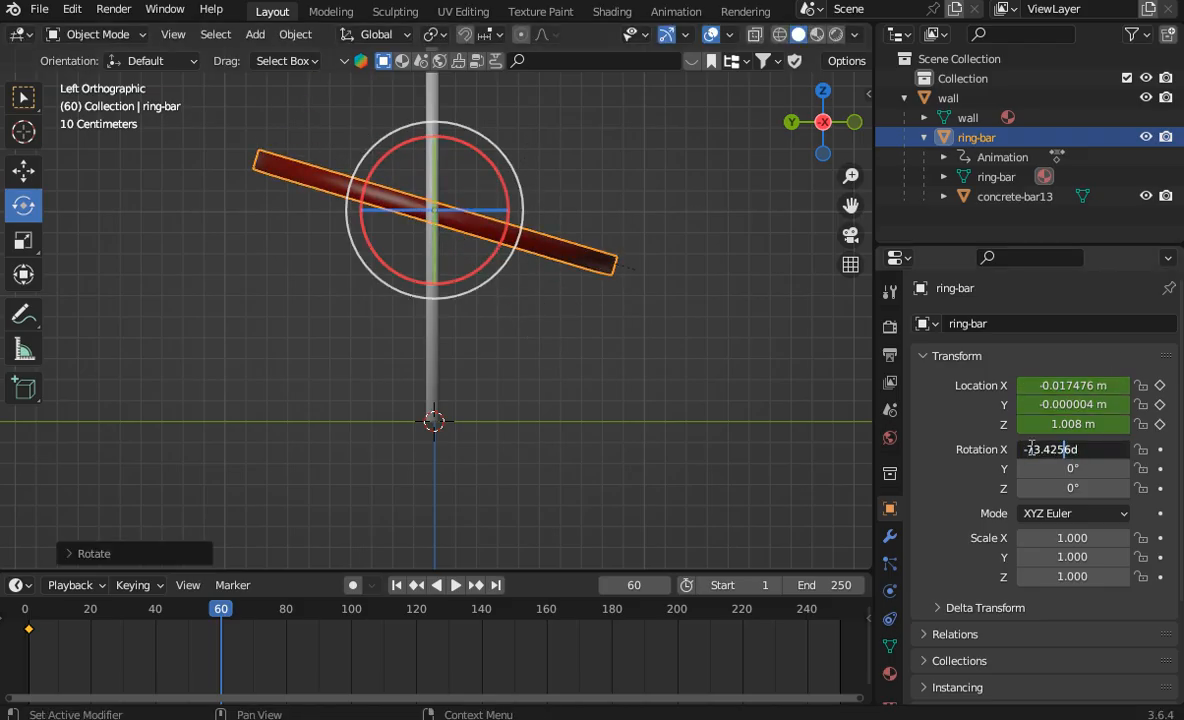
pyautogui.moveTo(1031, 452); pyautogui.dragTo(1112, 450)
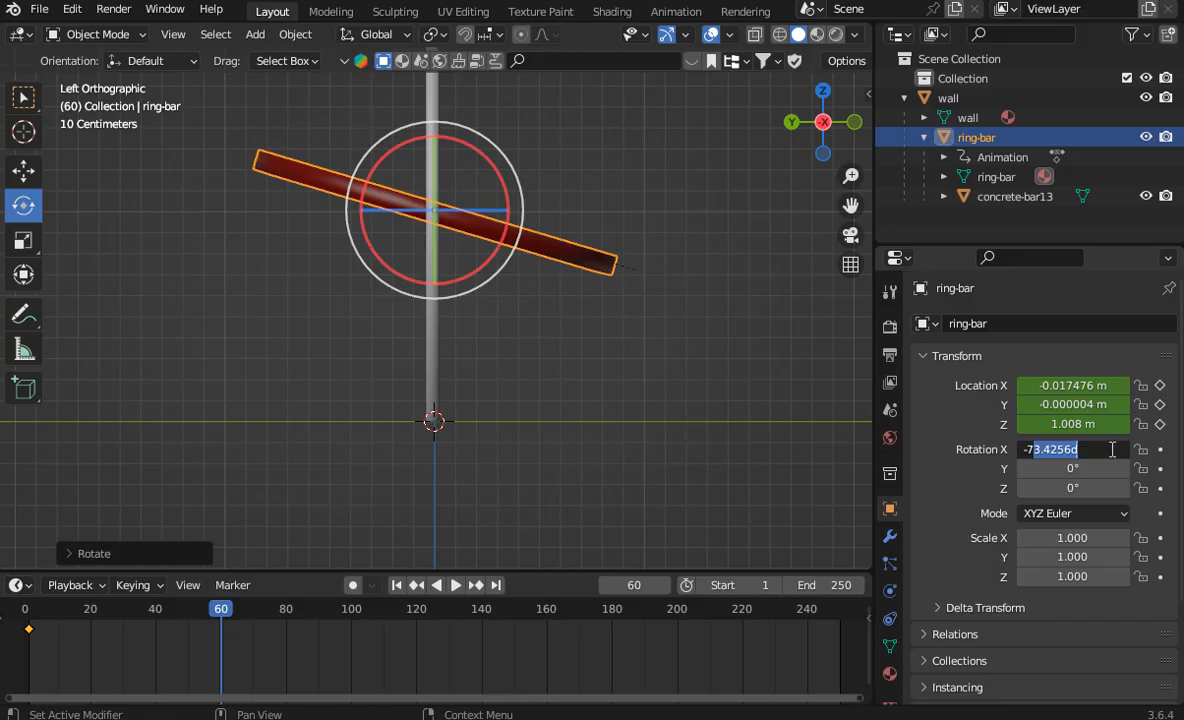
pyautogui.press('BackSpace')
pyautogui.press('BackSpace')
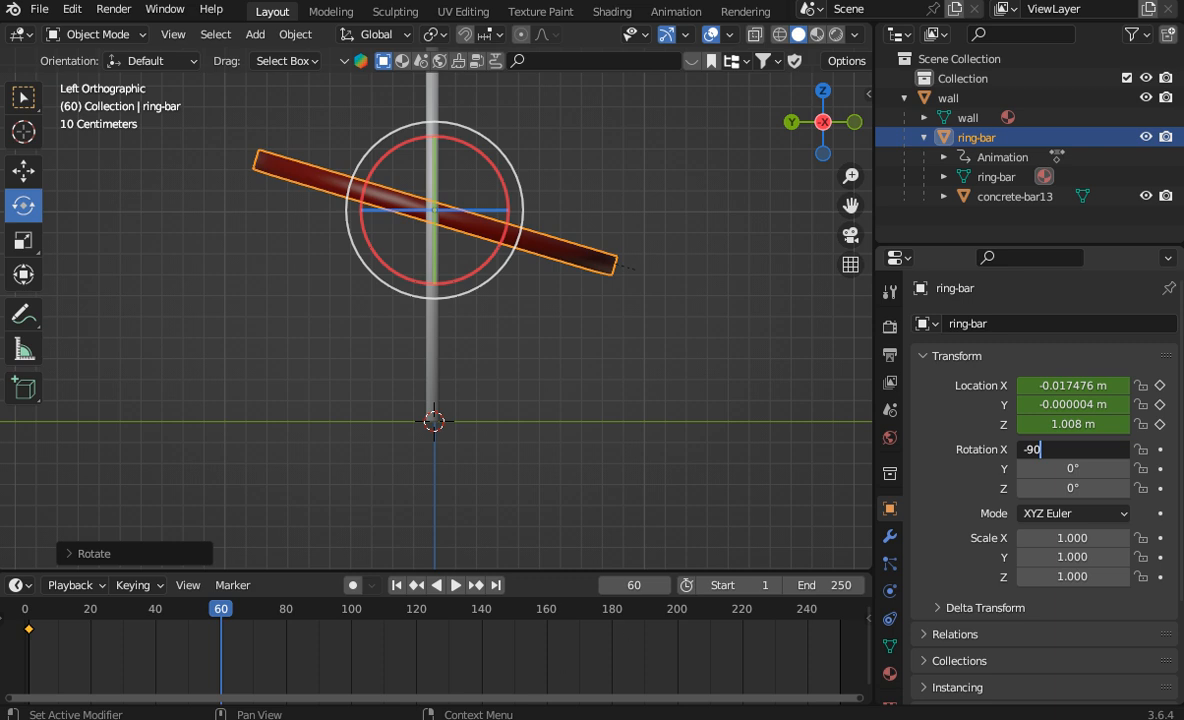
pyautogui.write('-90')
pyautogui.press('Return')
# Step: Insert a Visual Location & Rotation keyframe for the horizontal ring-bar at frame 60
pyautogui.rightClick(620, 385)
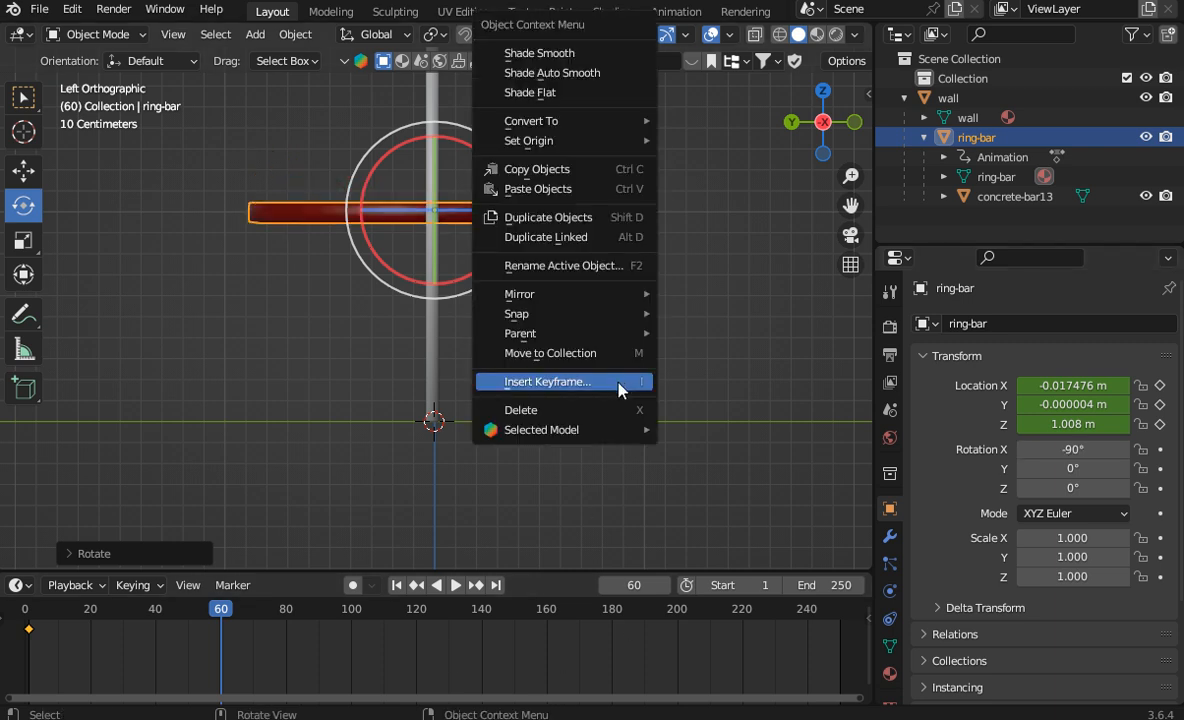
pyautogui.click(620, 385)
pyautogui.click(598, 388)
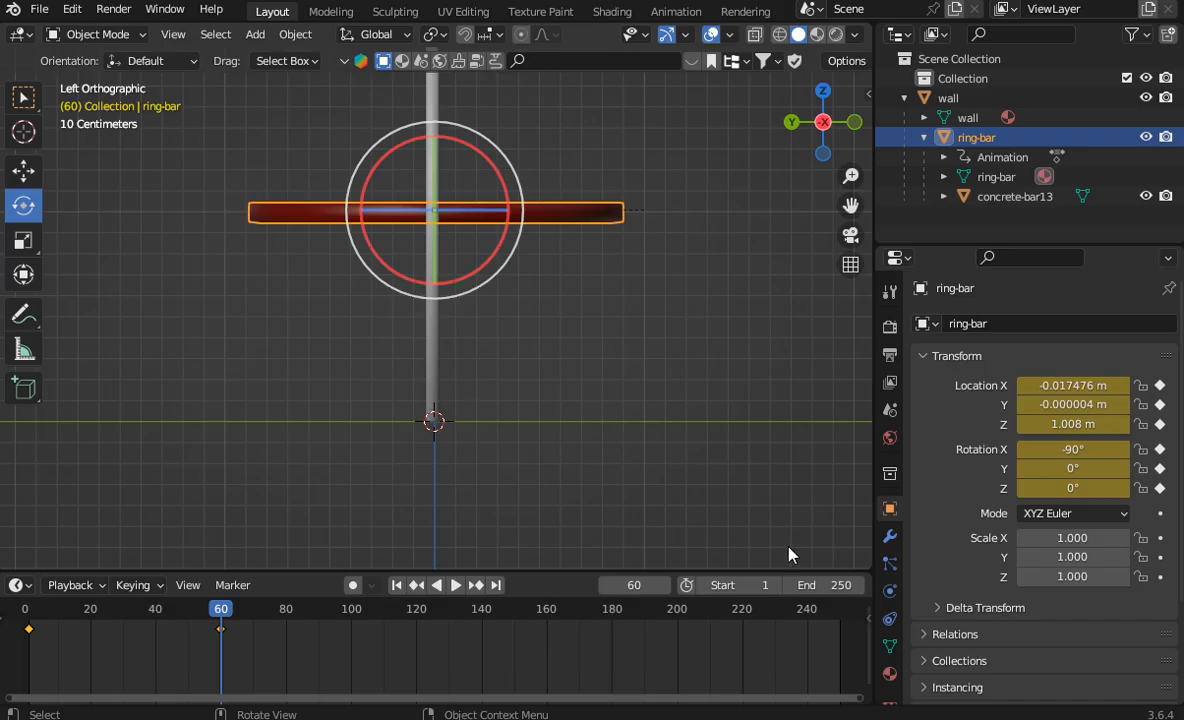
# Step: Set the animation's end frame to 60 and play the animation briefly to check the ring-bar's motion
pyautogui.click(834, 586)
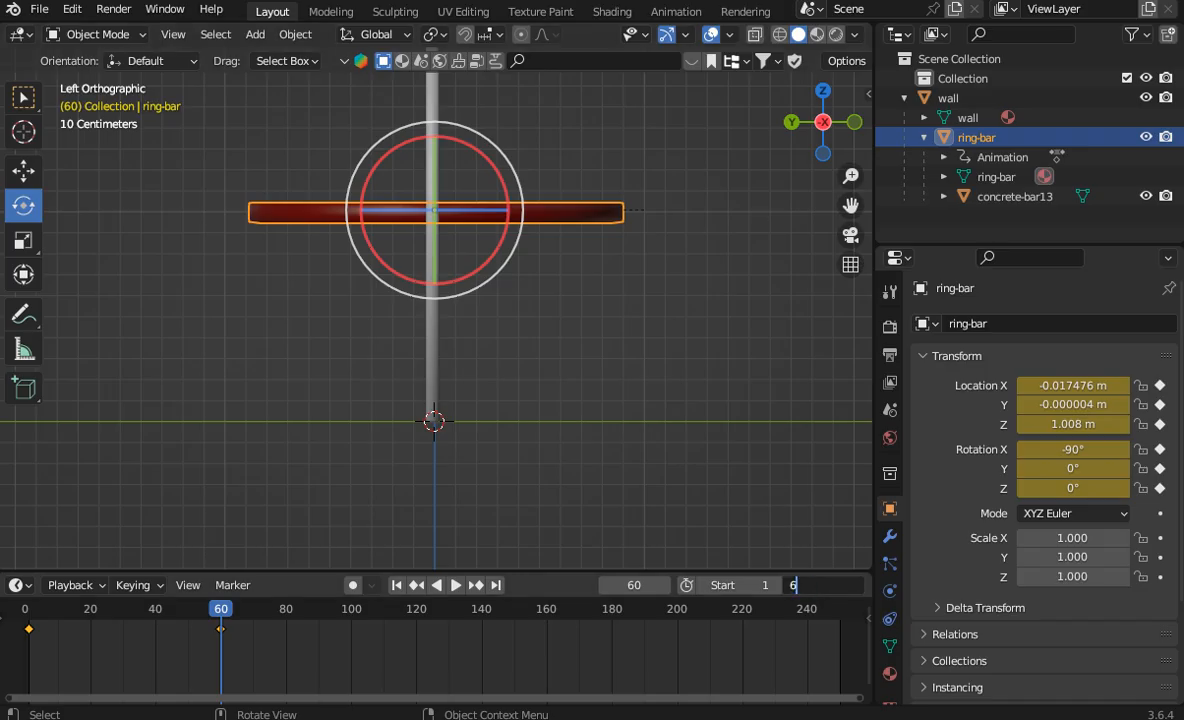
pyautogui.press('Return')
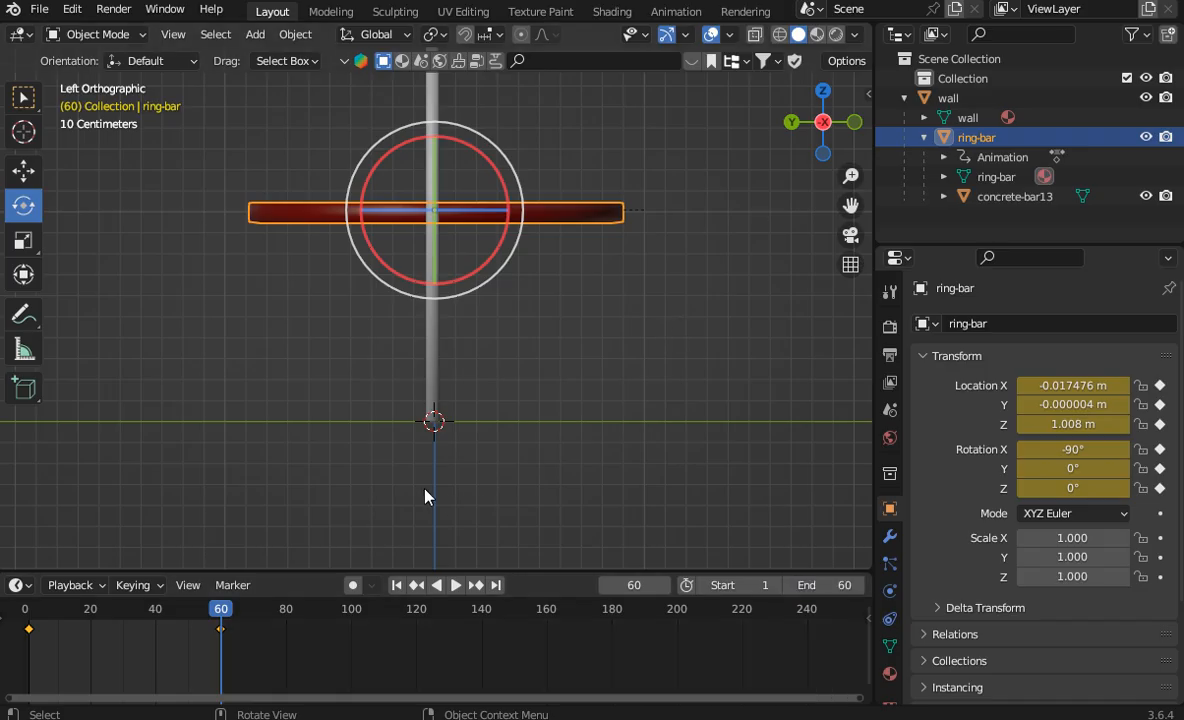
pyautogui.click(456, 586)
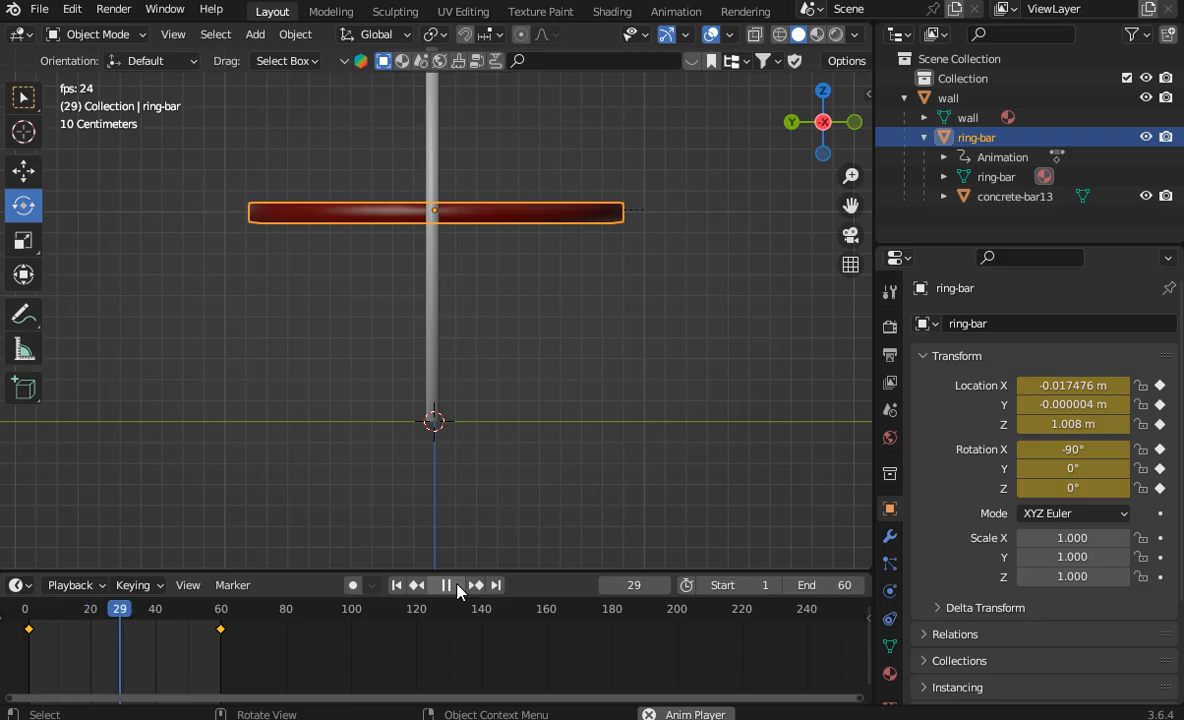
pyautogui.click(456, 586)
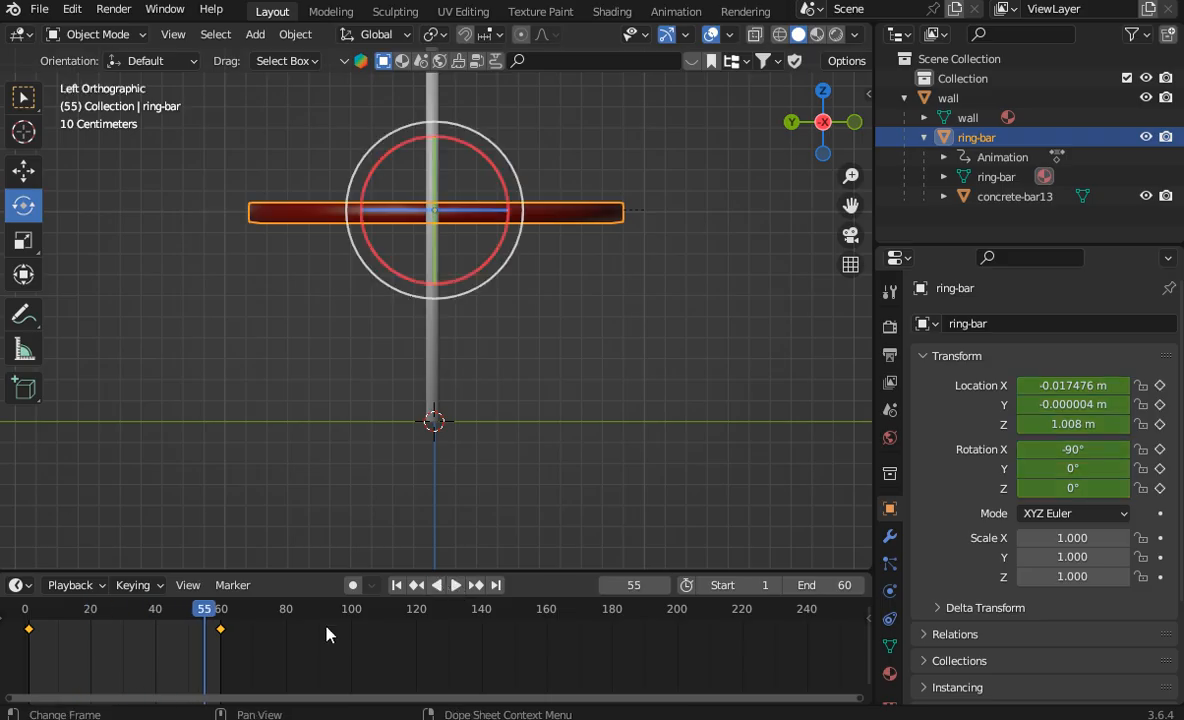
# Step: Return to frame 1 and set the ring-bar's X rotation to 0°
pyautogui.moveTo(210, 612); pyautogui.dragTo(29, 641)
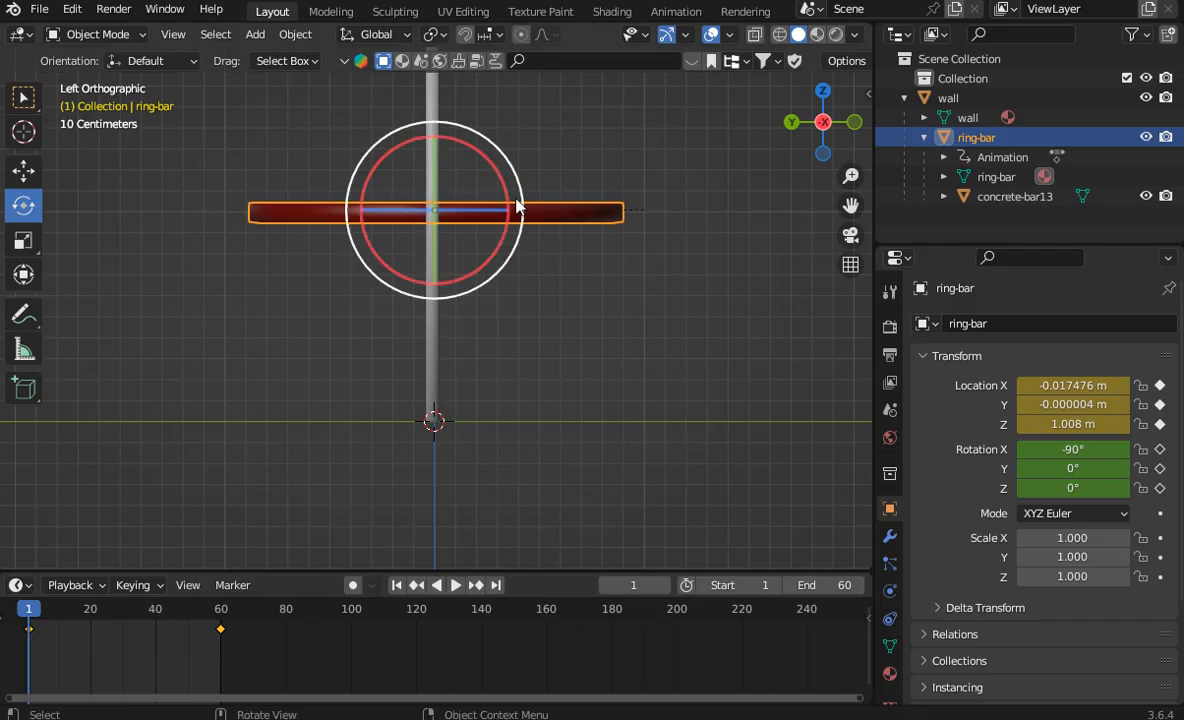
pyautogui.click(1072, 451)
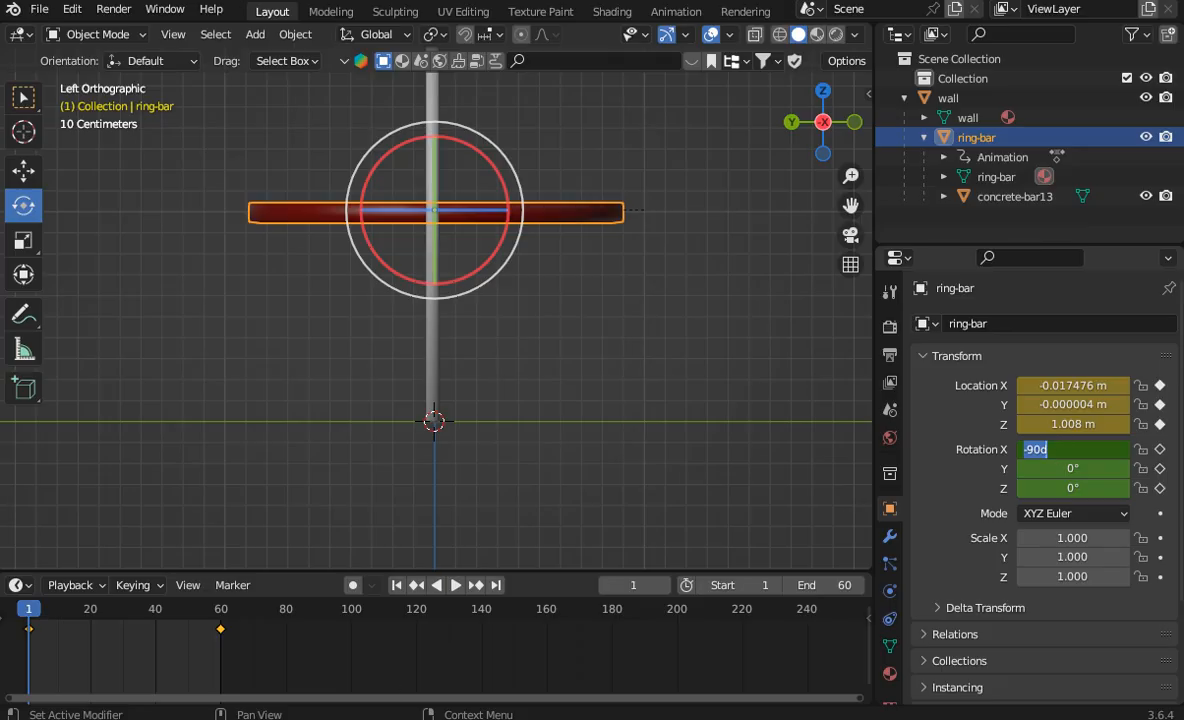
pyautogui.write('0')
pyautogui.press('Return')
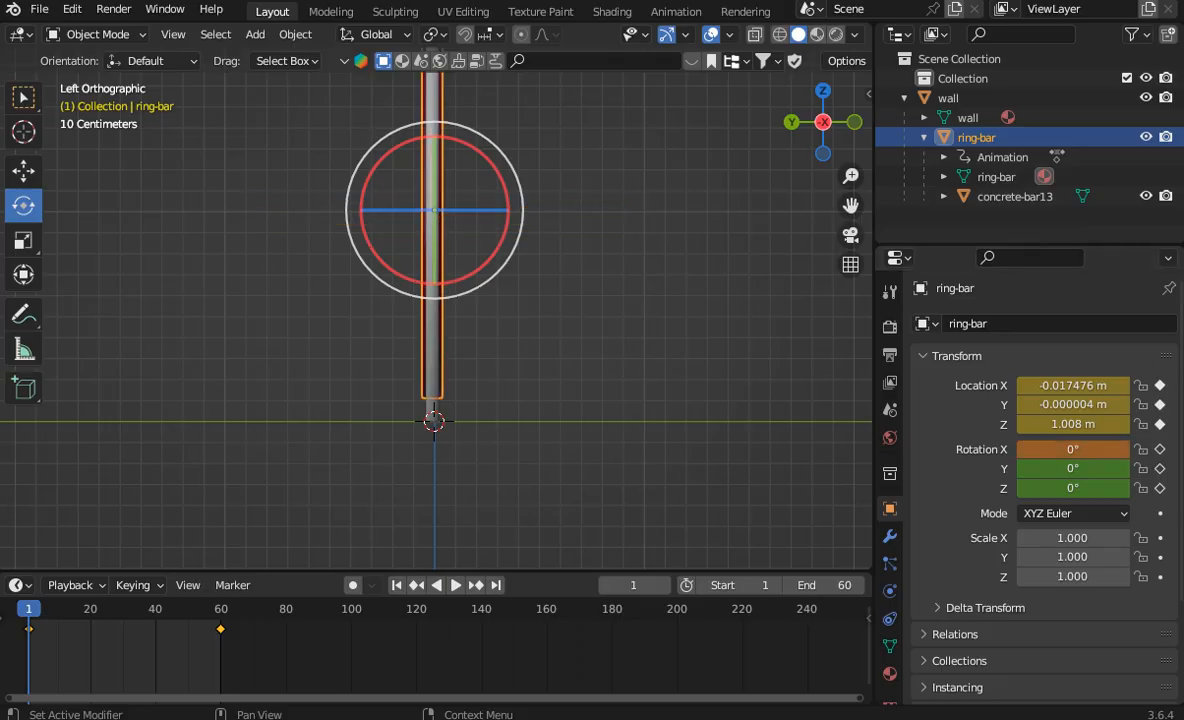
# Step: Insert a Visual Location & Rotation keyframe for the upright ring-bar at frame 1 and play the animation
pyautogui.rightClick(486, 305)
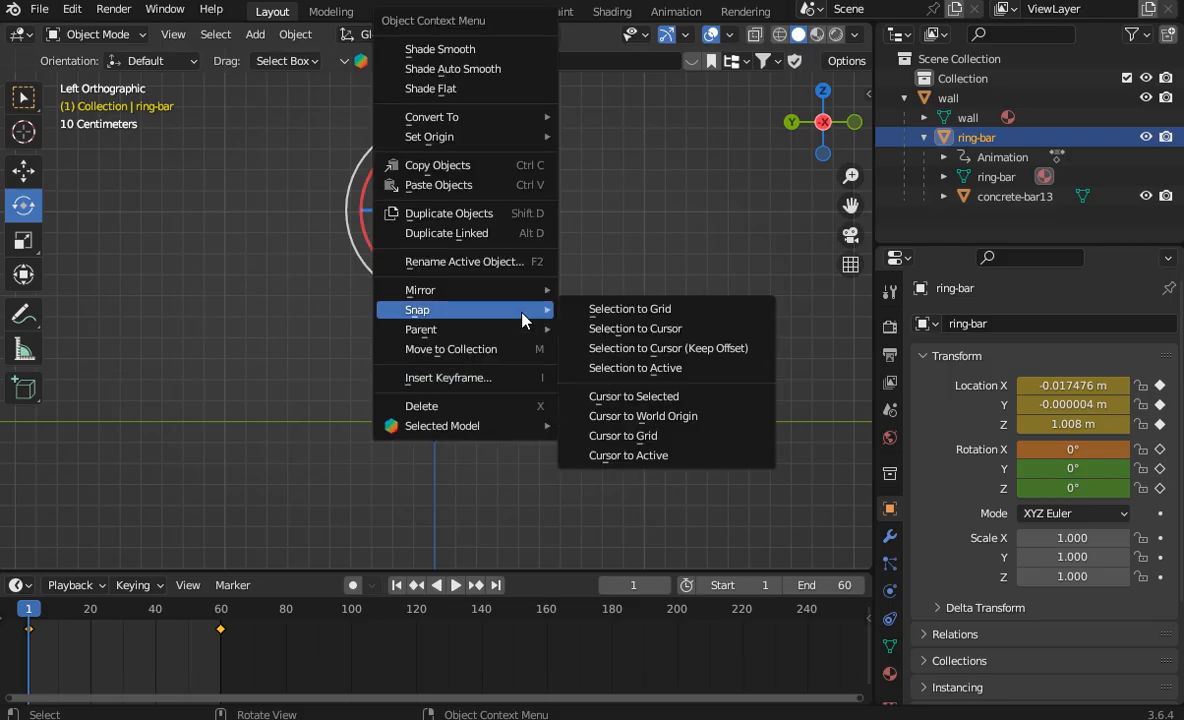
pyautogui.click(500, 379)
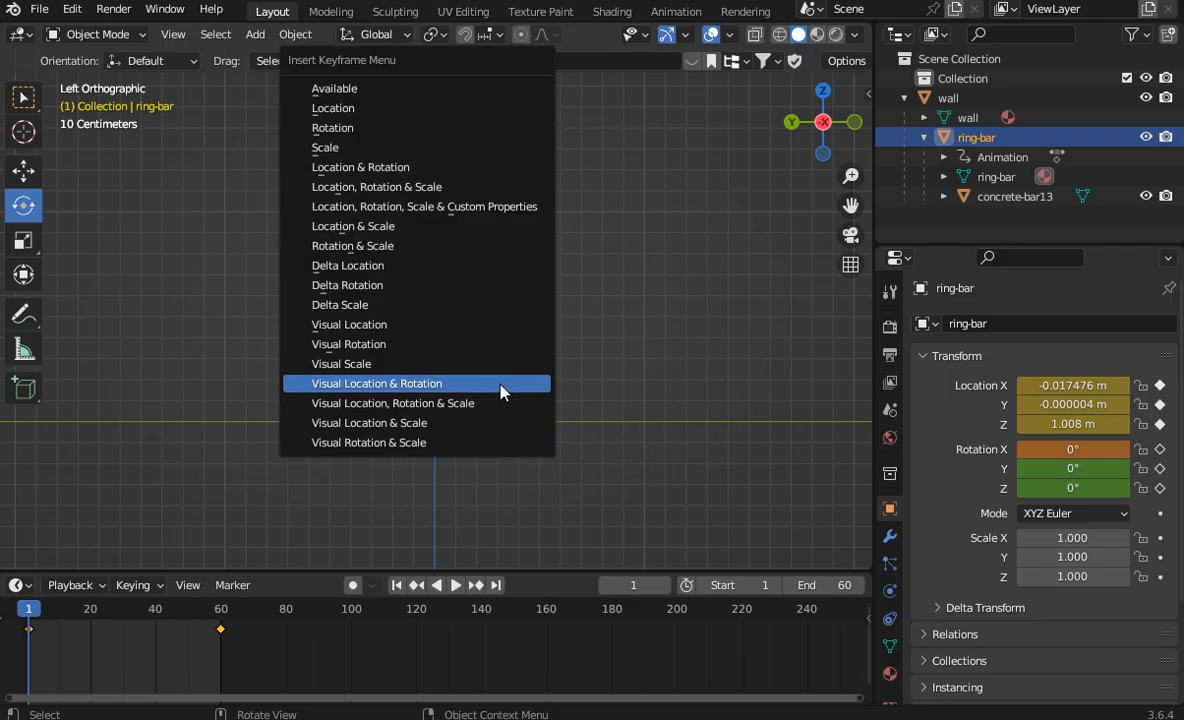
pyautogui.click(503, 388)
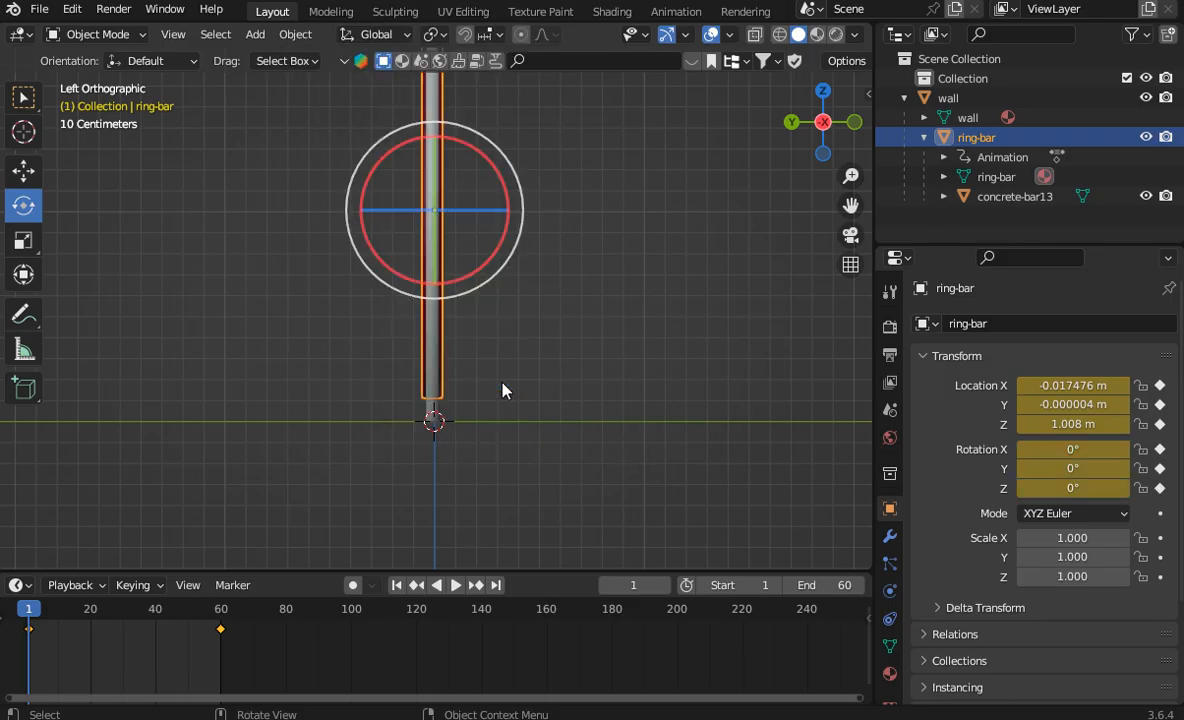
pyautogui.click(455, 590)
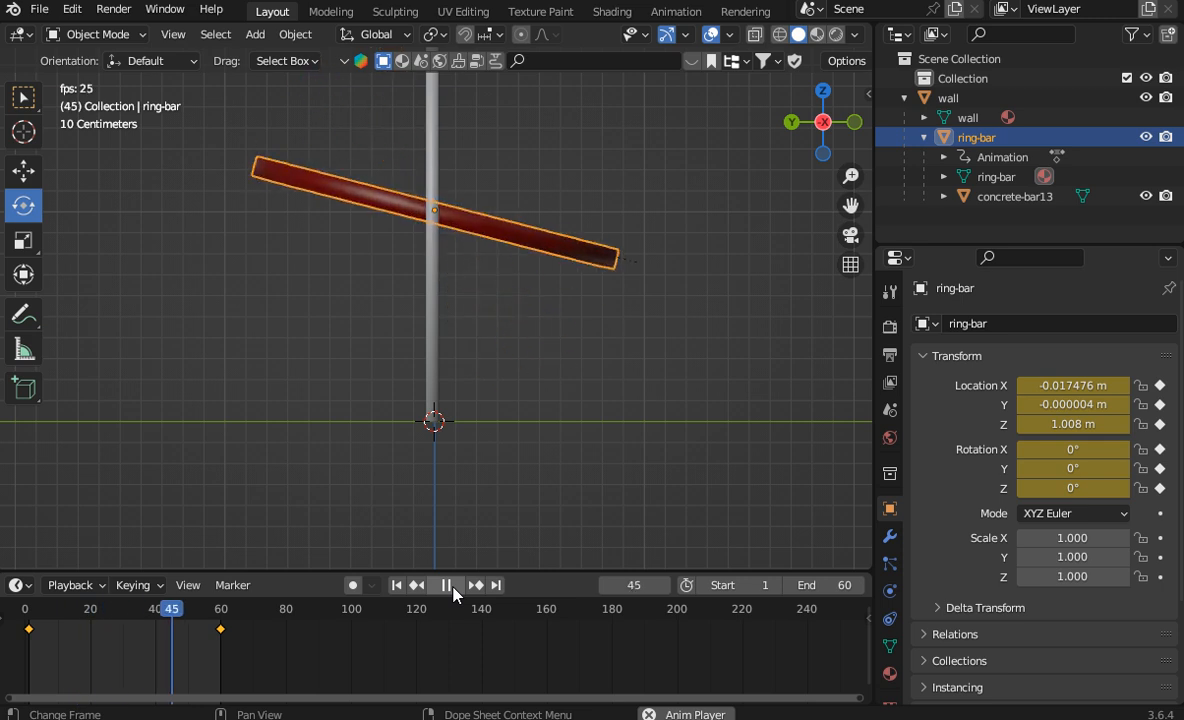
# Step: Play the animation to examine the ring-bar's rotation inside the wall opening from several sides, and stop playback
pyautogui.click(451, 588)
pyautogui.click(455, 590)
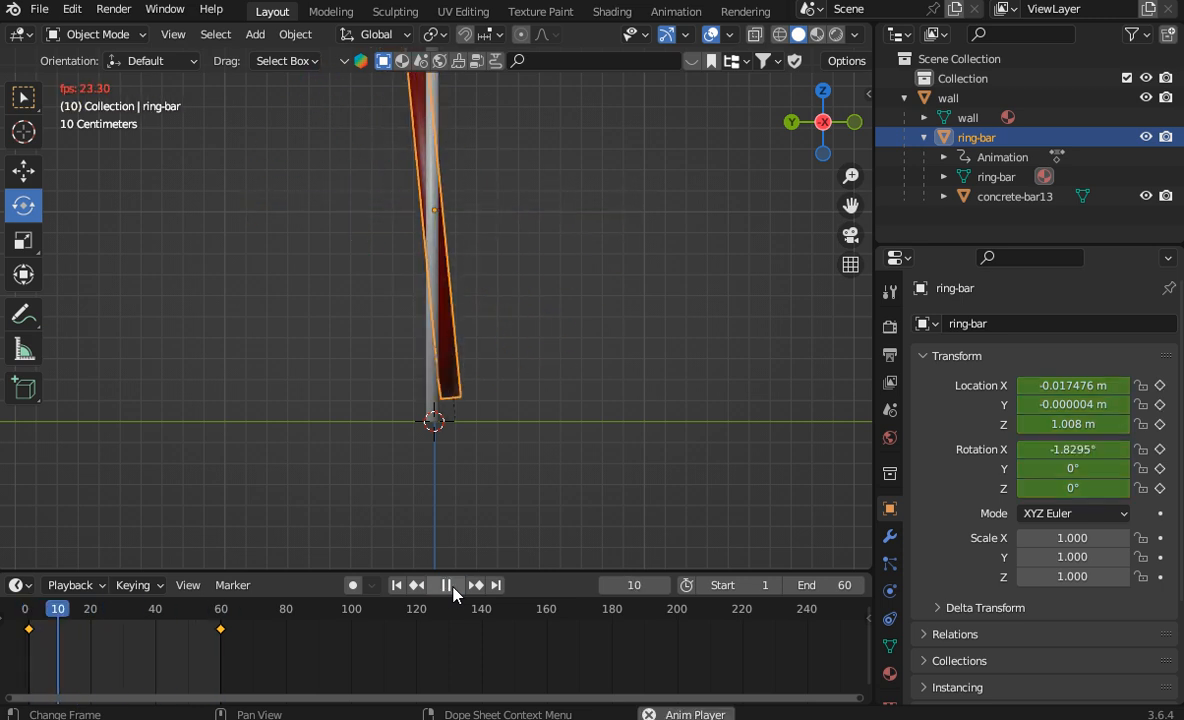
pyautogui.moveTo(835, 145); pyautogui.dragTo(740, 204)
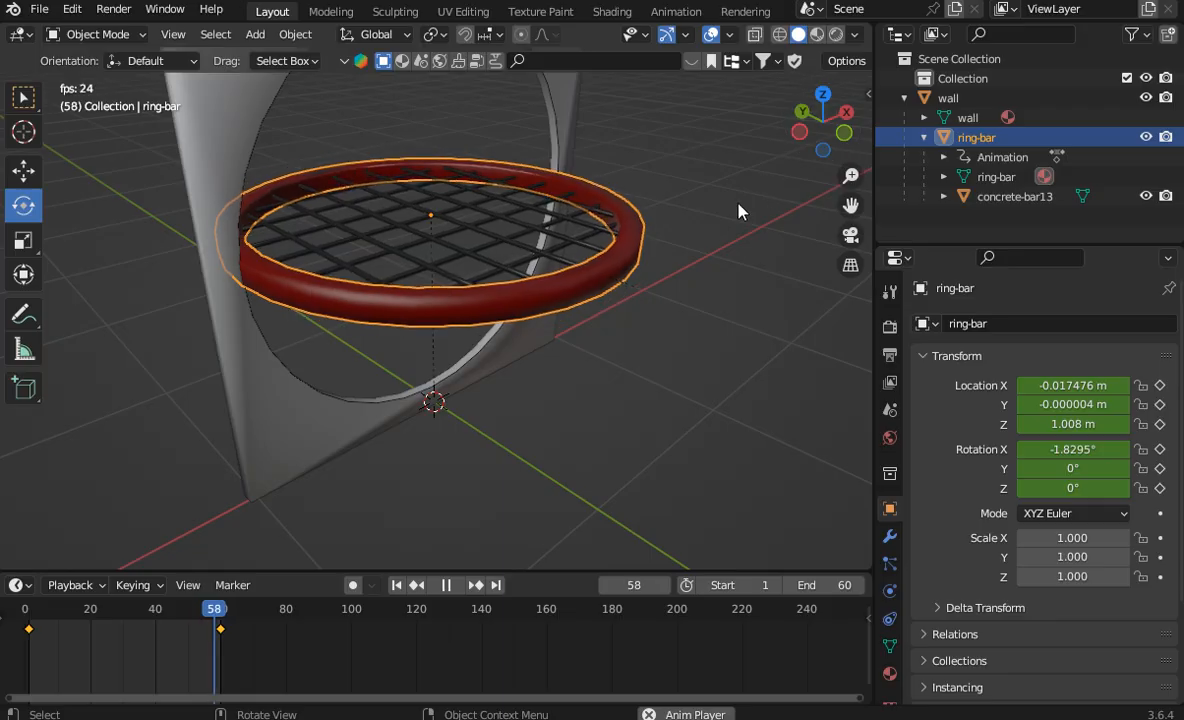
pyautogui.moveTo(807, 139); pyautogui.dragTo(730, 180)
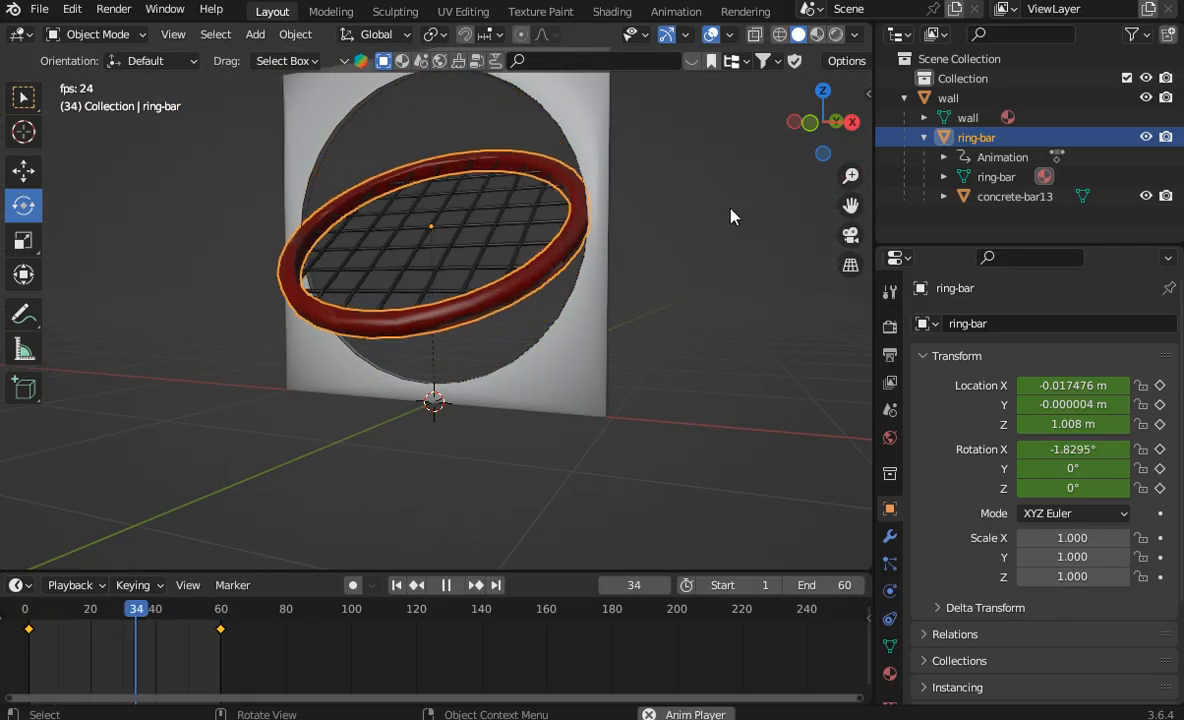
pyautogui.moveTo(820, 120); pyautogui.dragTo(770, 130)
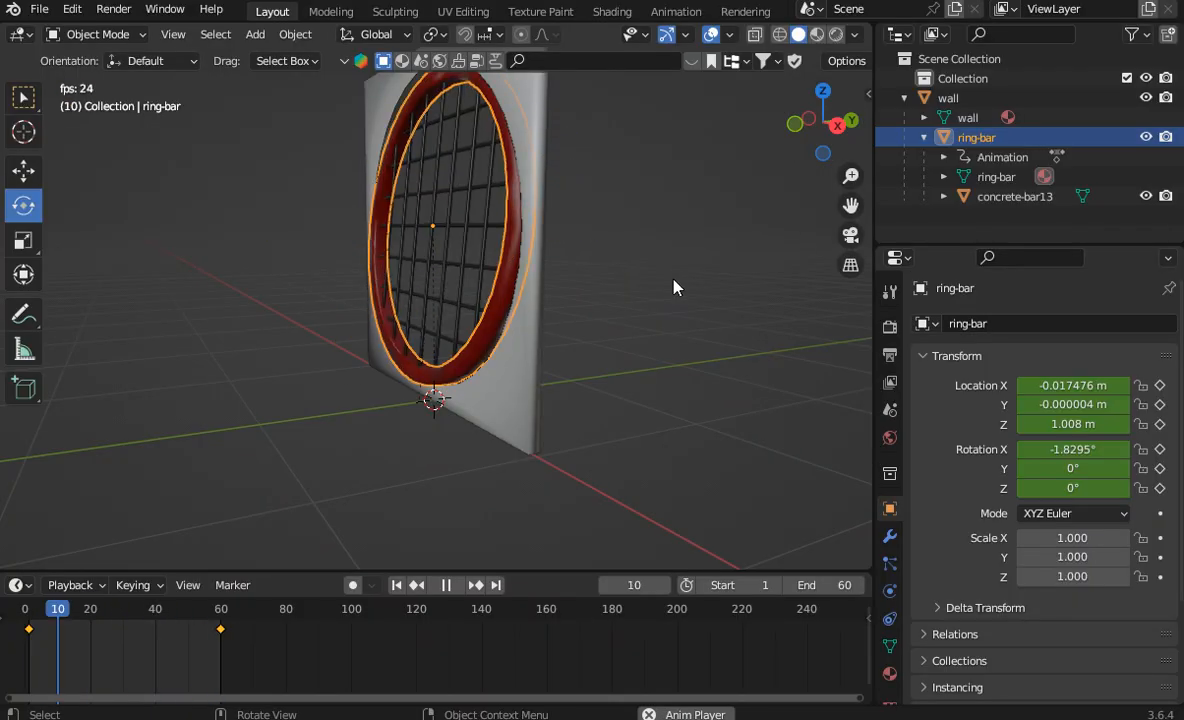
pyautogui.click(450, 590)
pyautogui.moveTo(742, 128); pyautogui.dragTo(421, 312, button='middle')
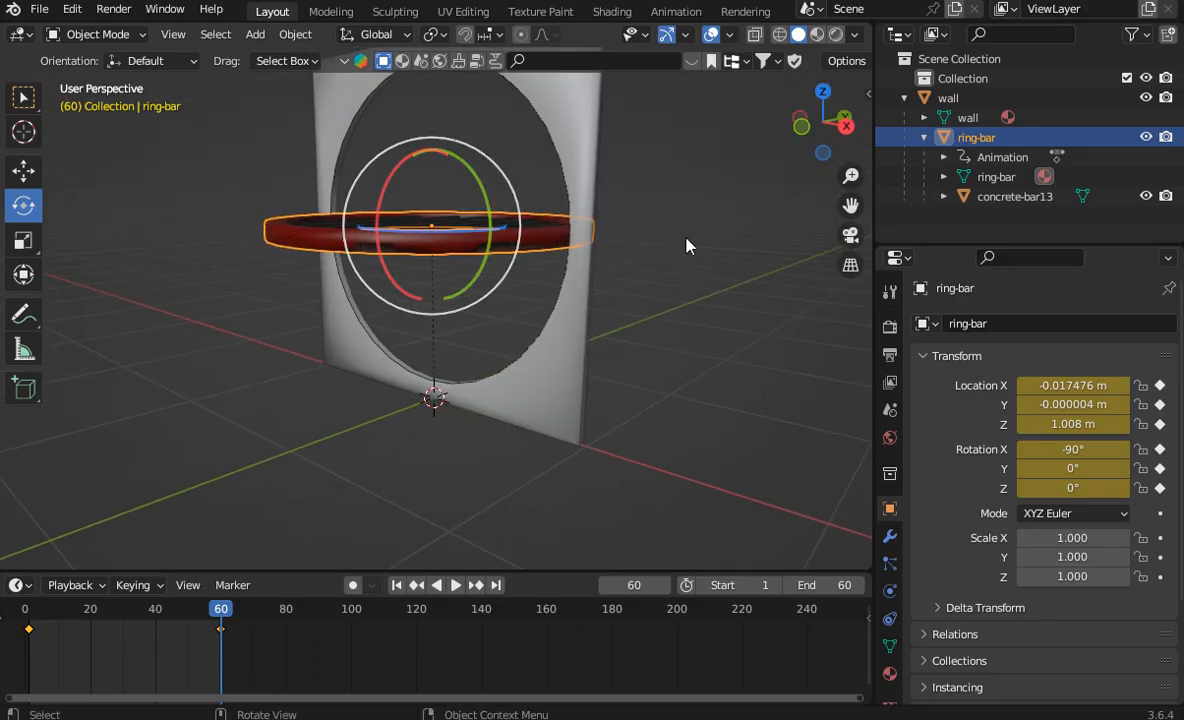
pyautogui.moveTo(822, 140)
pyautogui.mouseDown()
pyautogui.moveTo(818, 185)
pyautogui.moveTo(820, 144)
pyautogui.mouseUp()
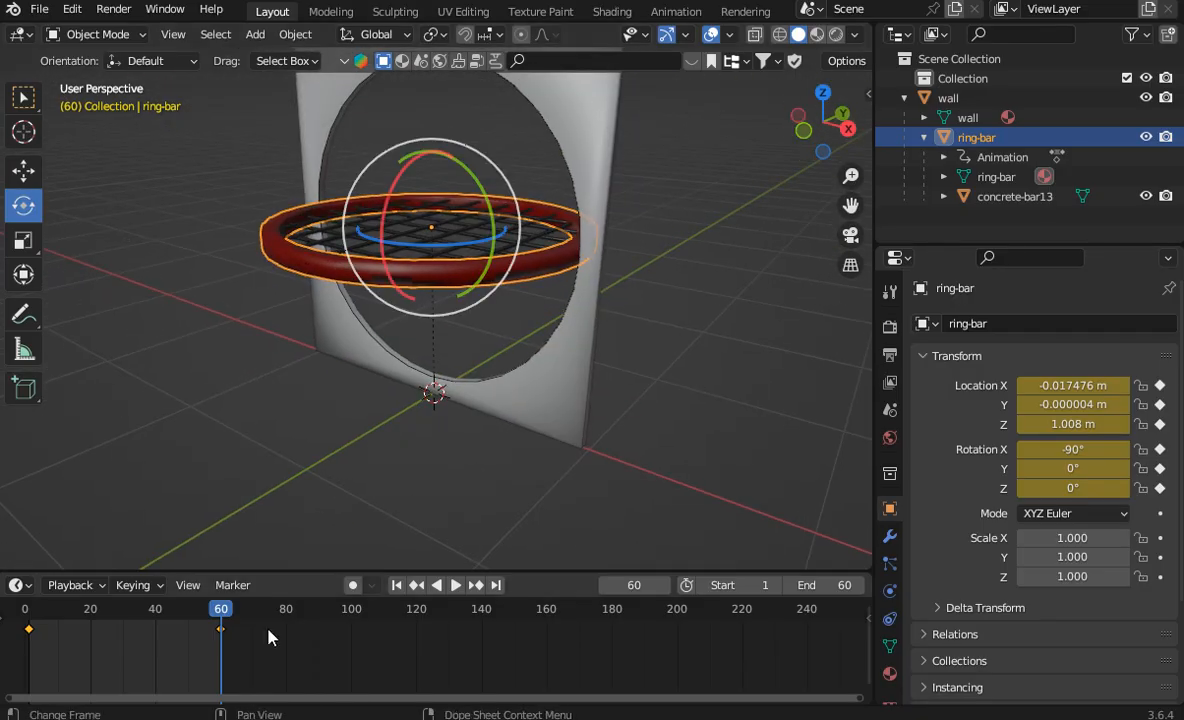
# Step: Scrub the timeline between frames 0 and 60 to examine how the ring-bar swings through the wall opening
pyautogui.moveTo(226, 616)
pyautogui.mouseDown()
pyautogui.moveTo(25, 616)
pyautogui.moveTo(236, 617)
pyautogui.mouseUp()
pyautogui.press('Escape')
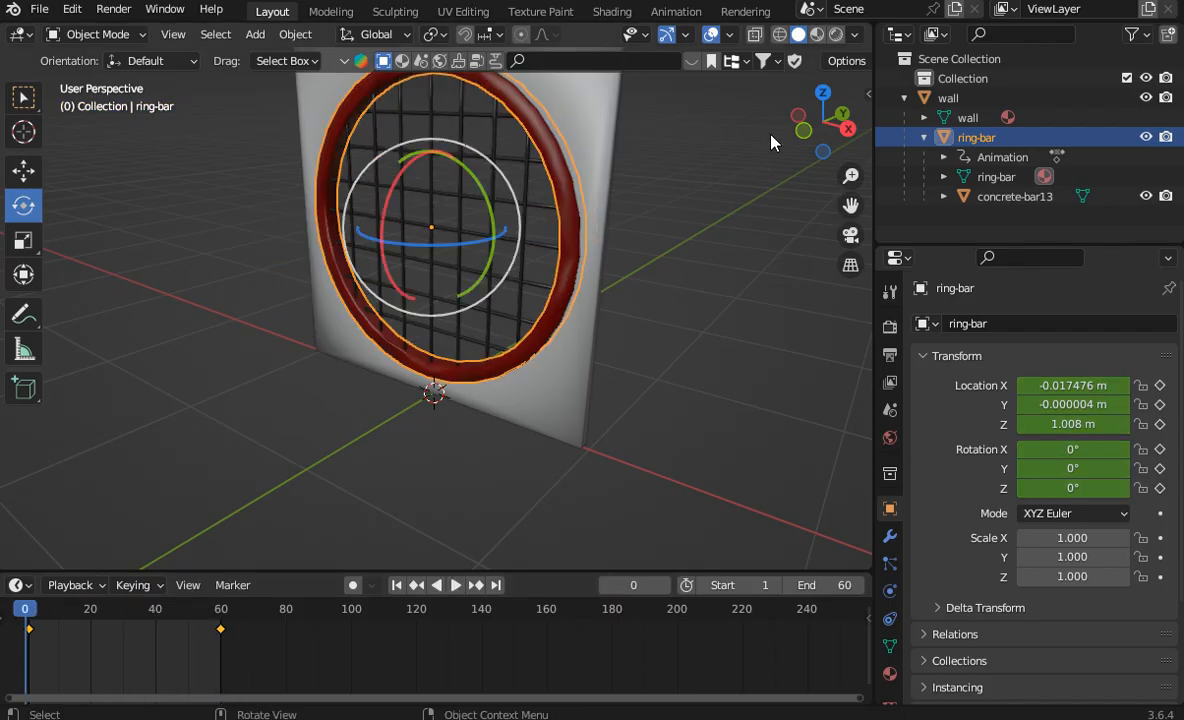
pyautogui.moveTo(808, 135); pyautogui.dragTo(484, 133)
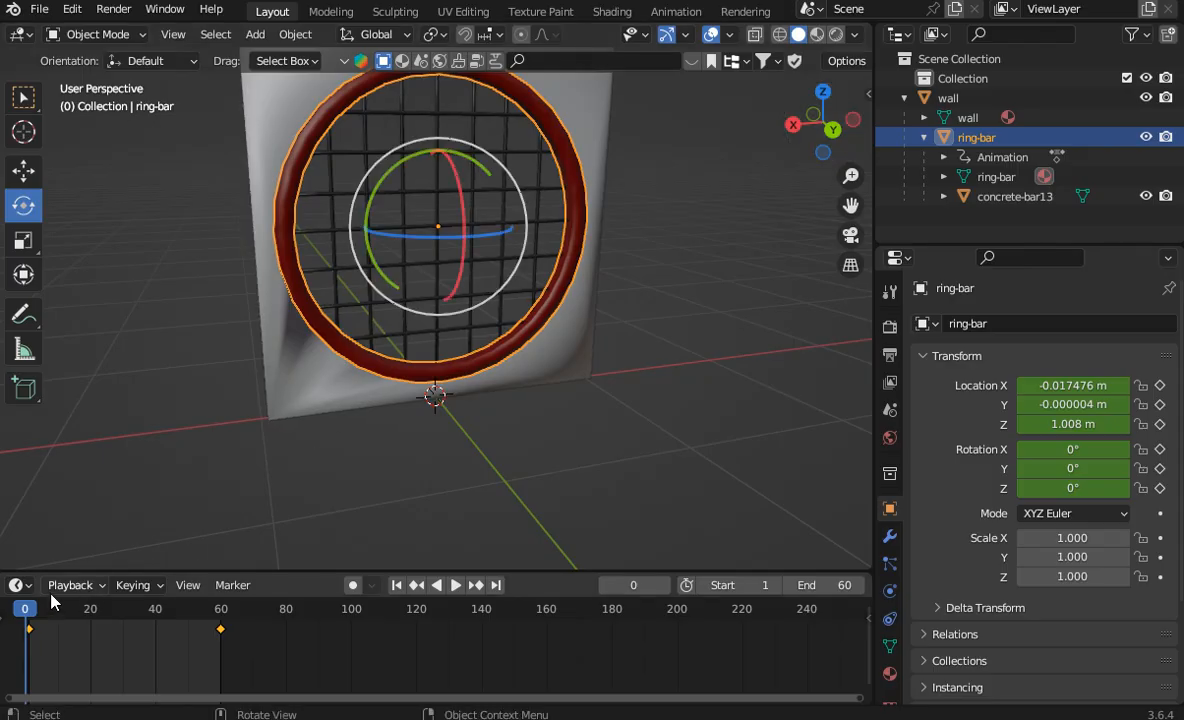
pyautogui.moveTo(33, 608); pyautogui.dragTo(868, 590)
pyautogui.moveTo(802, 132); pyautogui.dragTo(755, 8)
pyautogui.scroll(4, 712, 293)
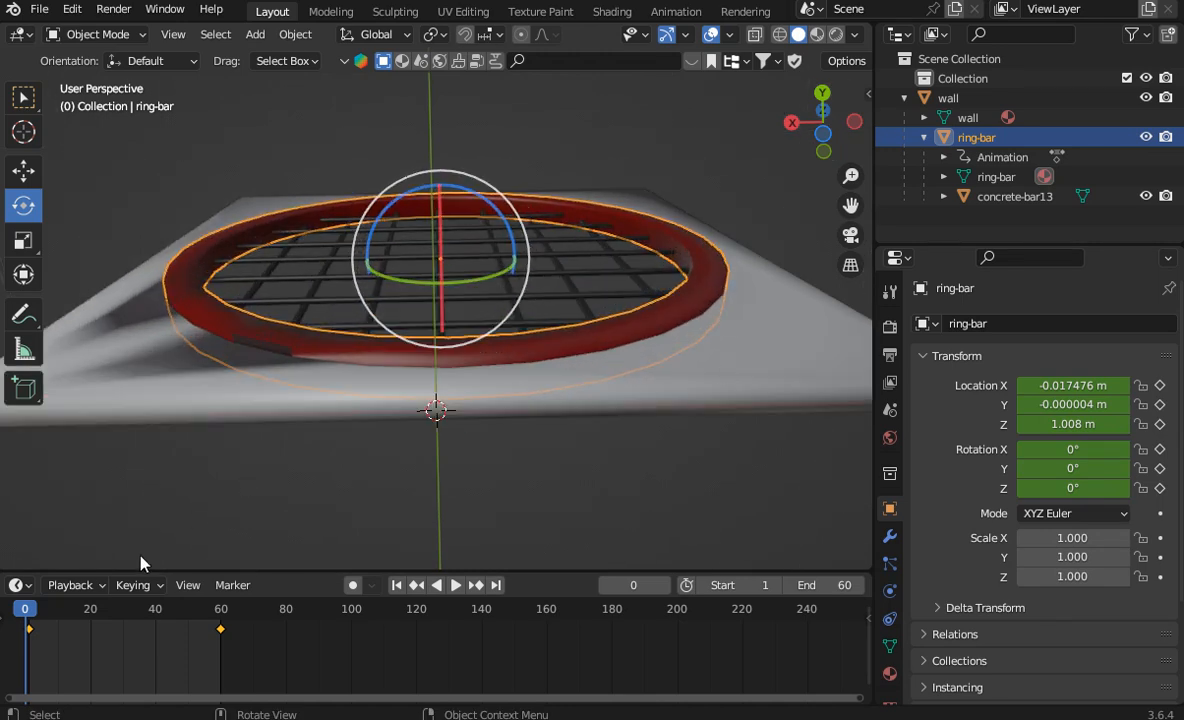
pyautogui.moveTo(25, 610); pyautogui.dragTo(187, 618)
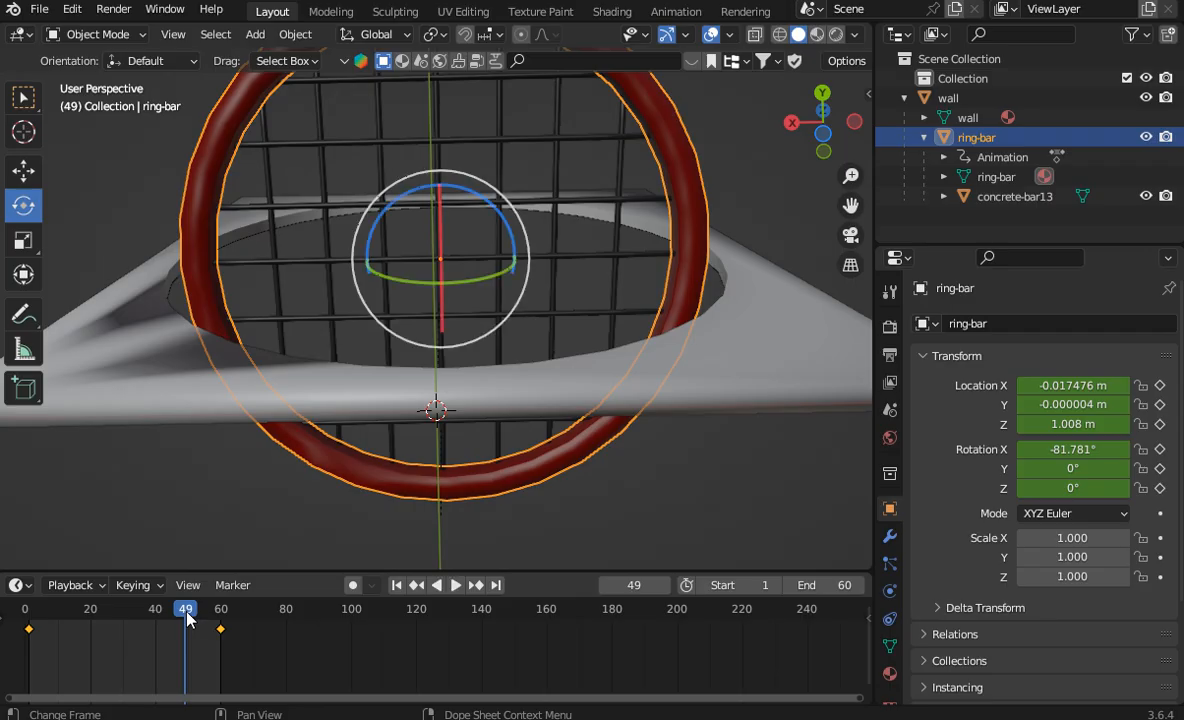
pyautogui.moveTo(805, 128); pyautogui.dragTo(787, 260)
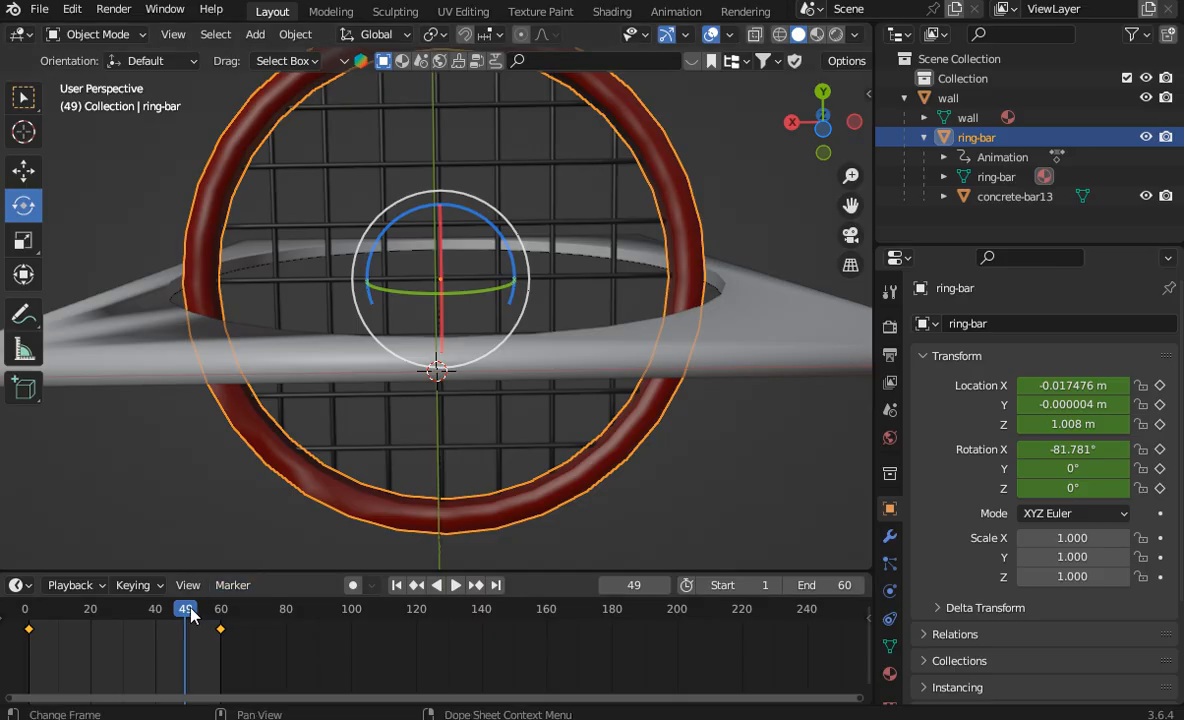
pyautogui.moveTo(185, 608); pyautogui.dragTo(24, 632)
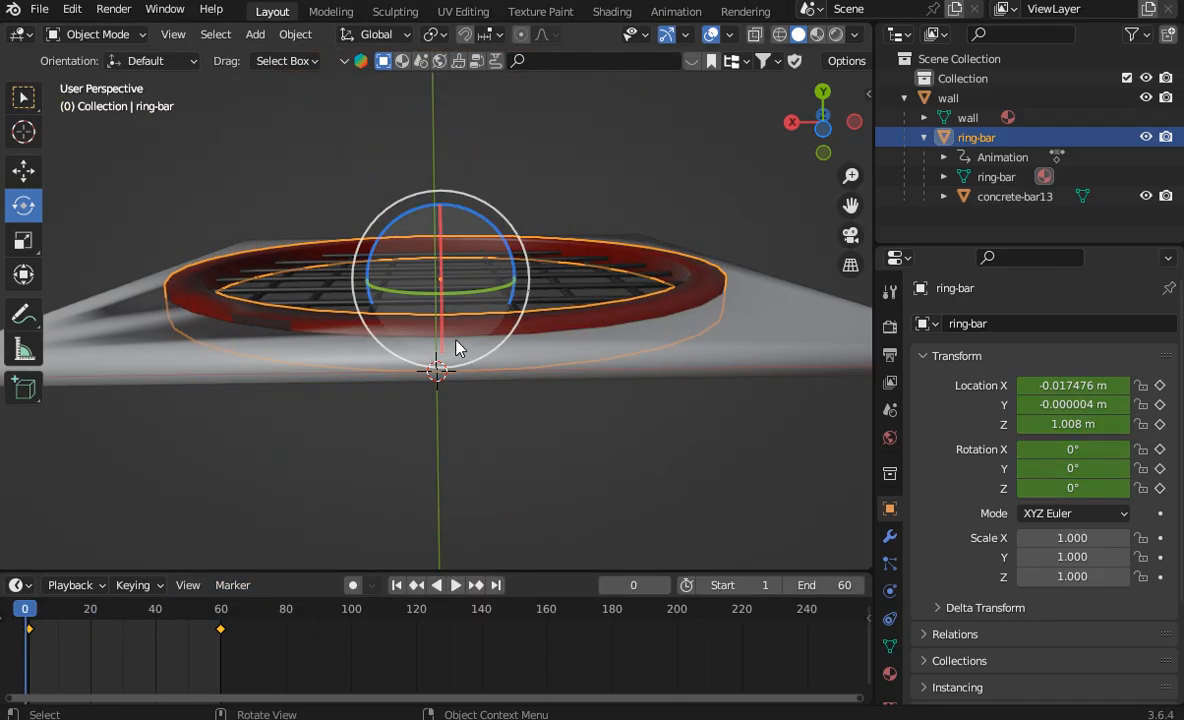
pyautogui.scroll(-2, 536, 341)
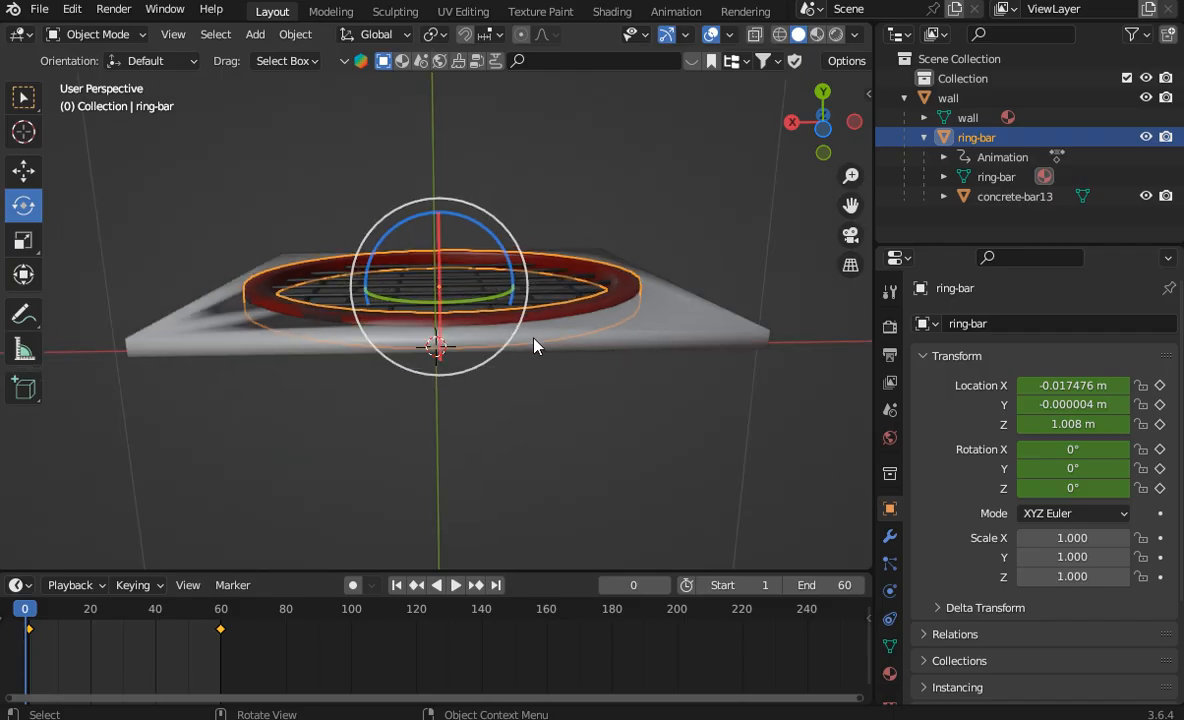
pyautogui.moveTo(838, 141)
pyautogui.mouseDown()
pyautogui.moveTo(832, 185)
pyautogui.moveTo(825, 150)
pyautogui.mouseUp()
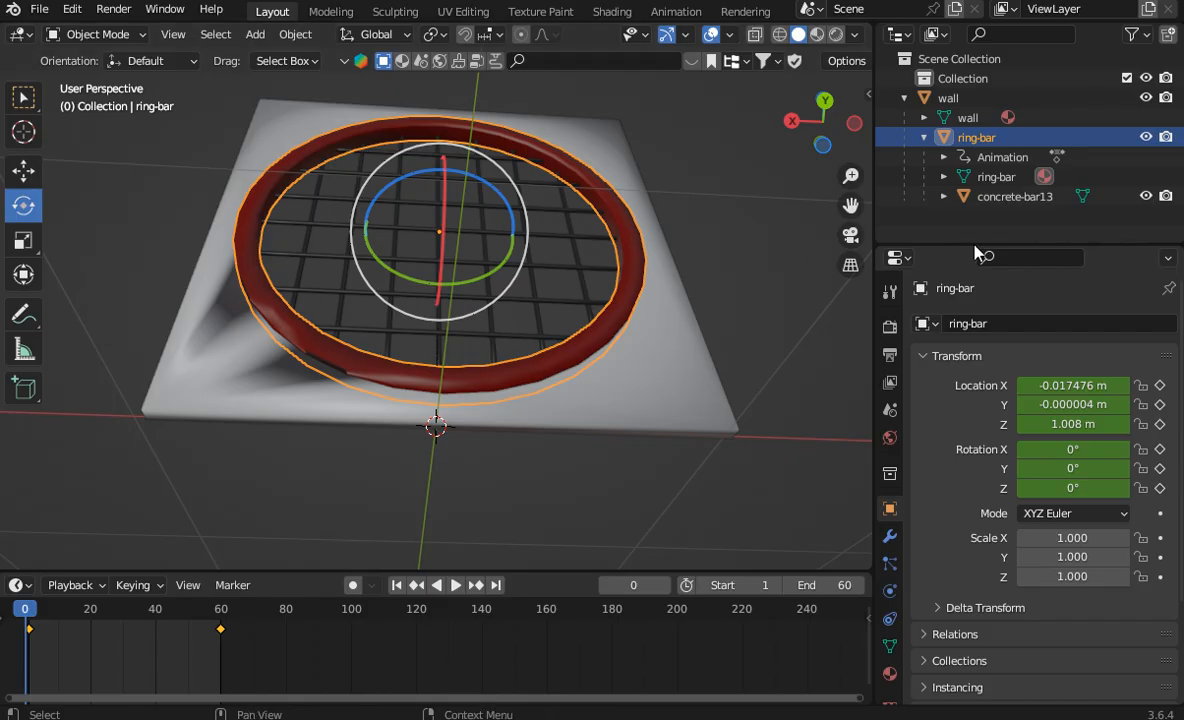
# Step: Export the selected wall, ring-bar and concrete-bar13 as glTF Binary to the Downloads folder, named Asylum Dn-am 01.glb
pyautogui.moveTo(943, 199); pyautogui.dragTo(861, 84)
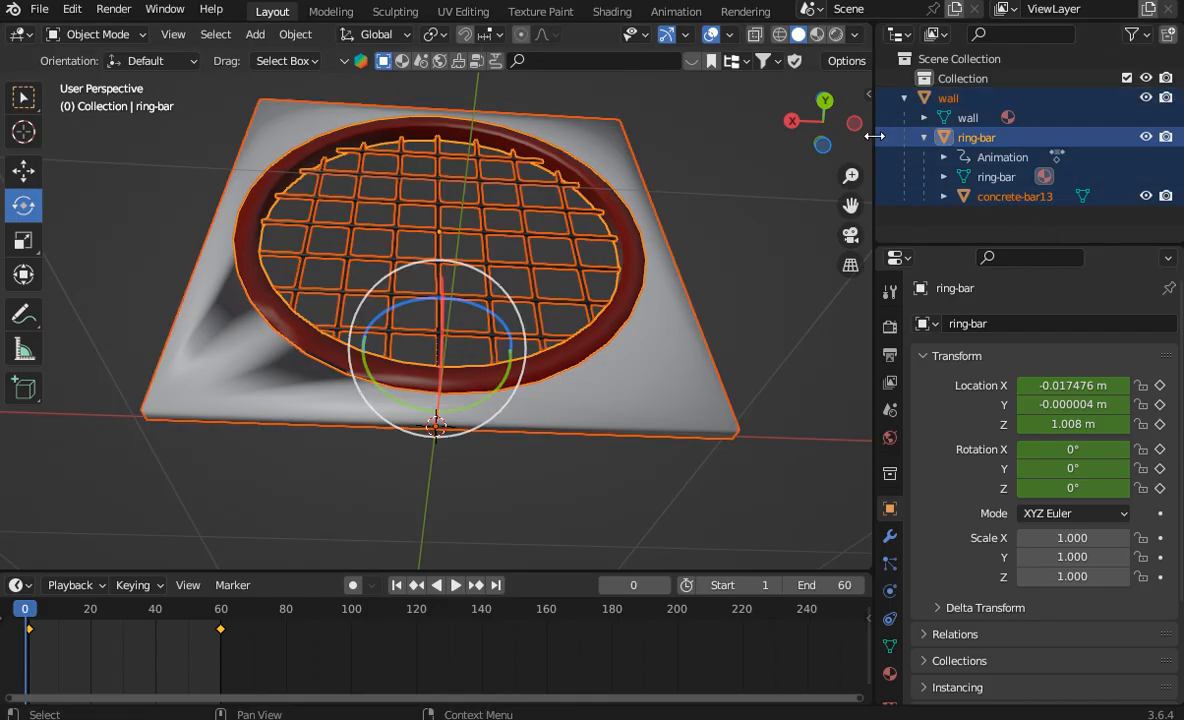
pyautogui.click(39, 9)
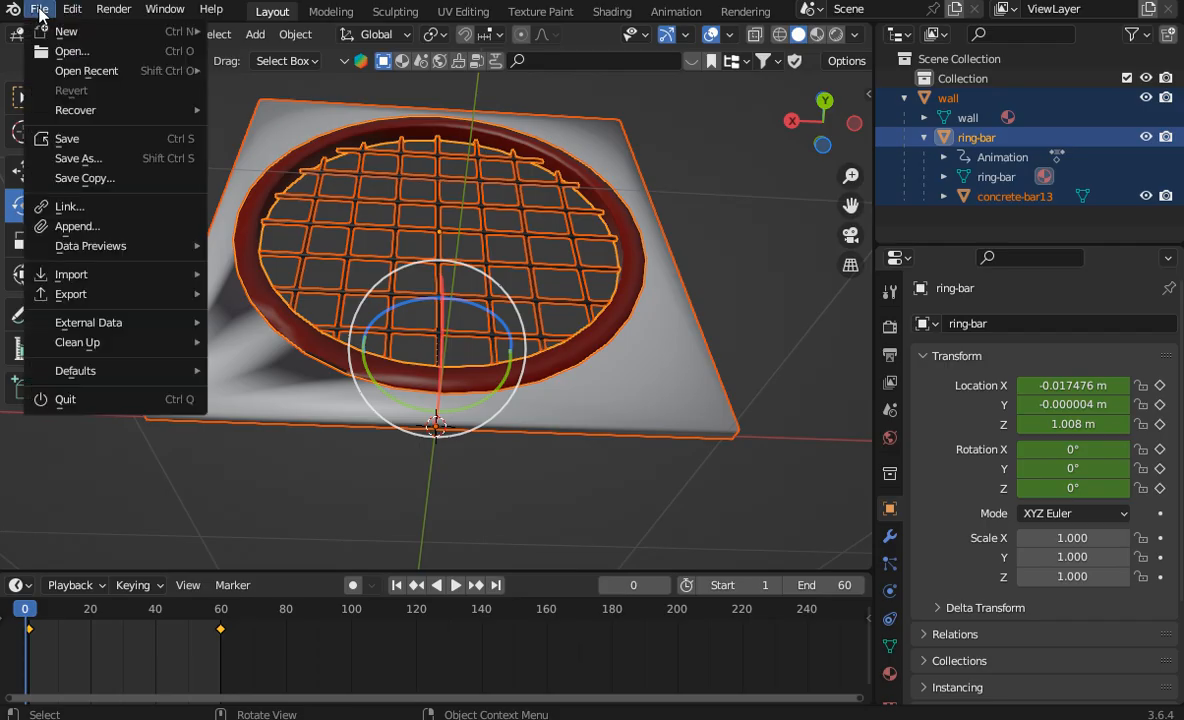
pyautogui.moveTo(100, 294)
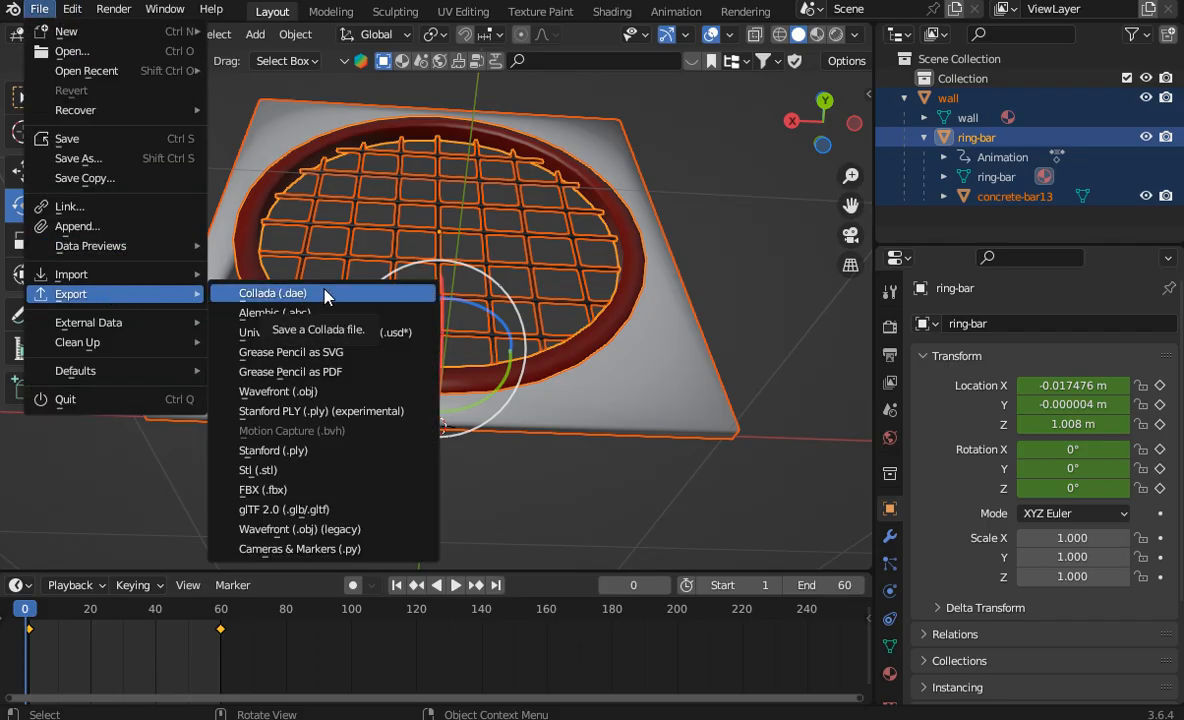
pyautogui.click(320, 510)
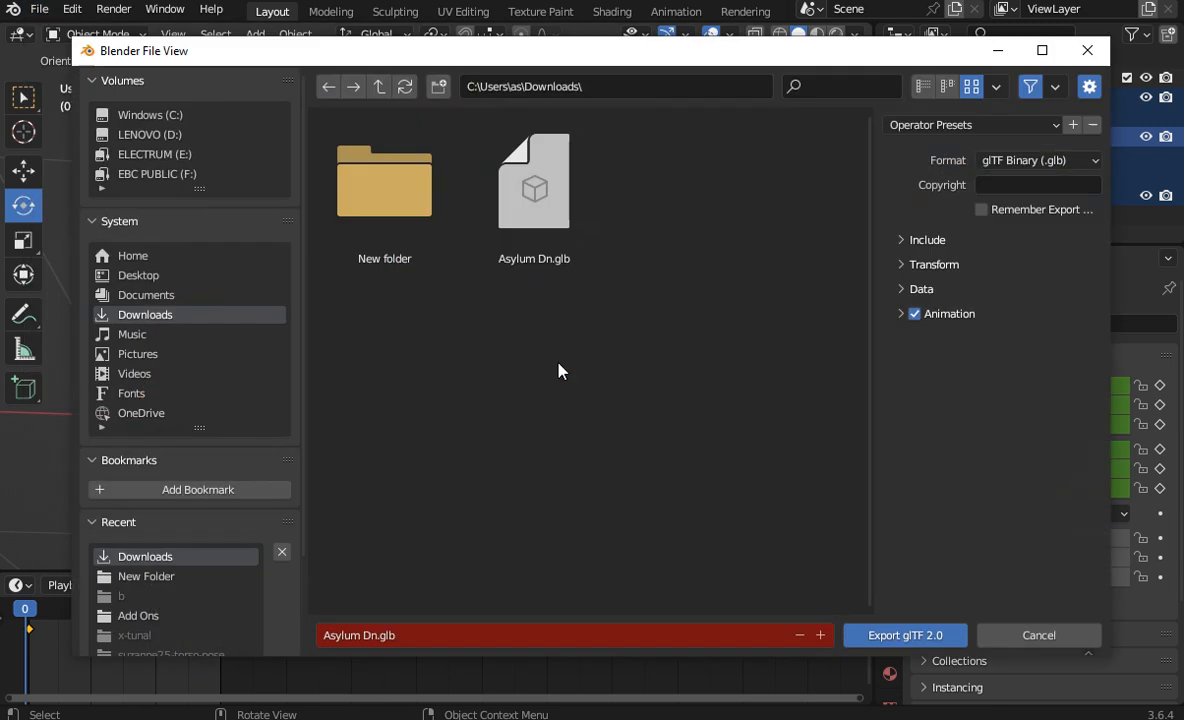
pyautogui.click(540, 255)
pyautogui.click(406, 633)
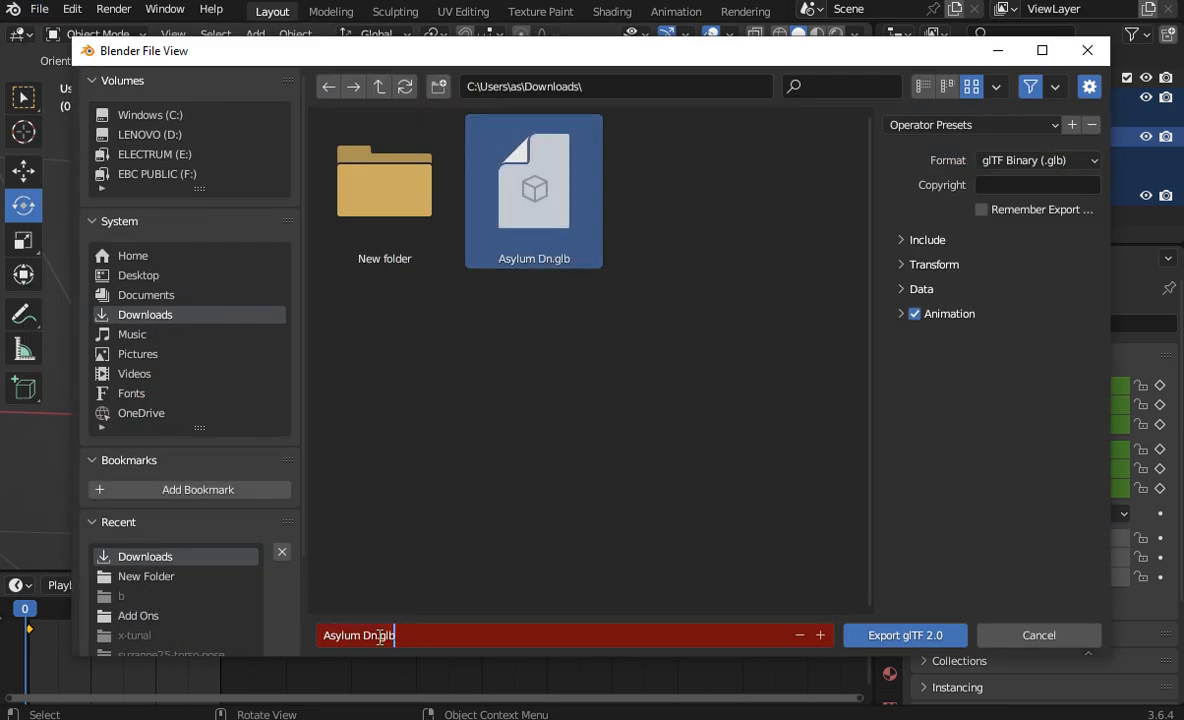
pyautogui.press('End')
pyautogui.press('BackSpace')
pyautogui.press('BackSpace')
pyautogui.write('-am 01')
pyautogui.press('Return')
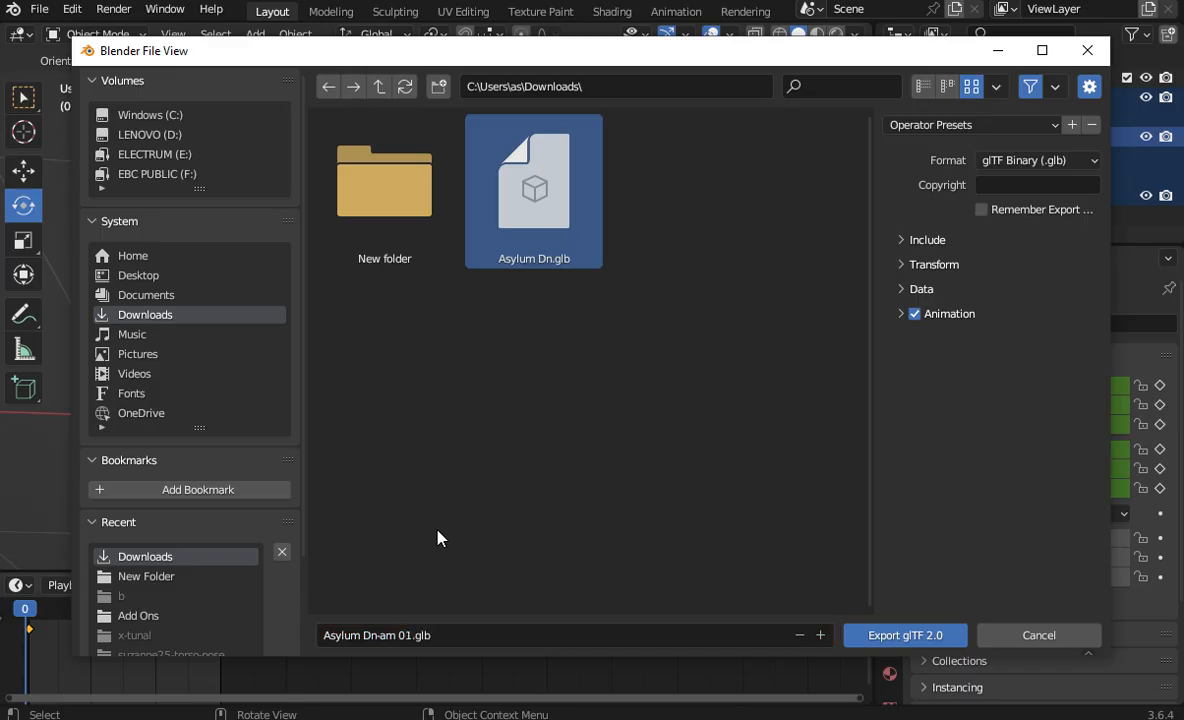
pyautogui.click(986, 190)
pyautogui.click(905, 635)
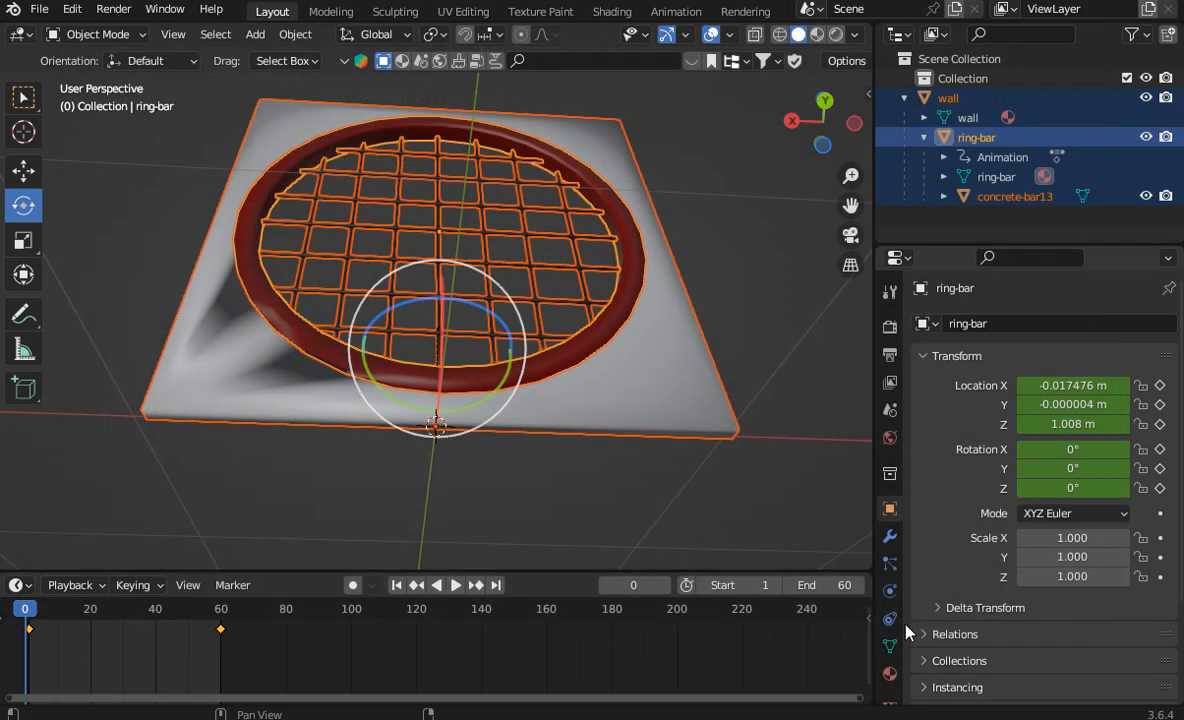
# Step: Open Asylum Dn-am 01.glb from the Downloads folder in 3D Viewer to check its animation, and return to Blender
pyautogui.click(781, 303)
pyautogui.scroll(-2, 781, 303)
pyautogui.click(378, 718)
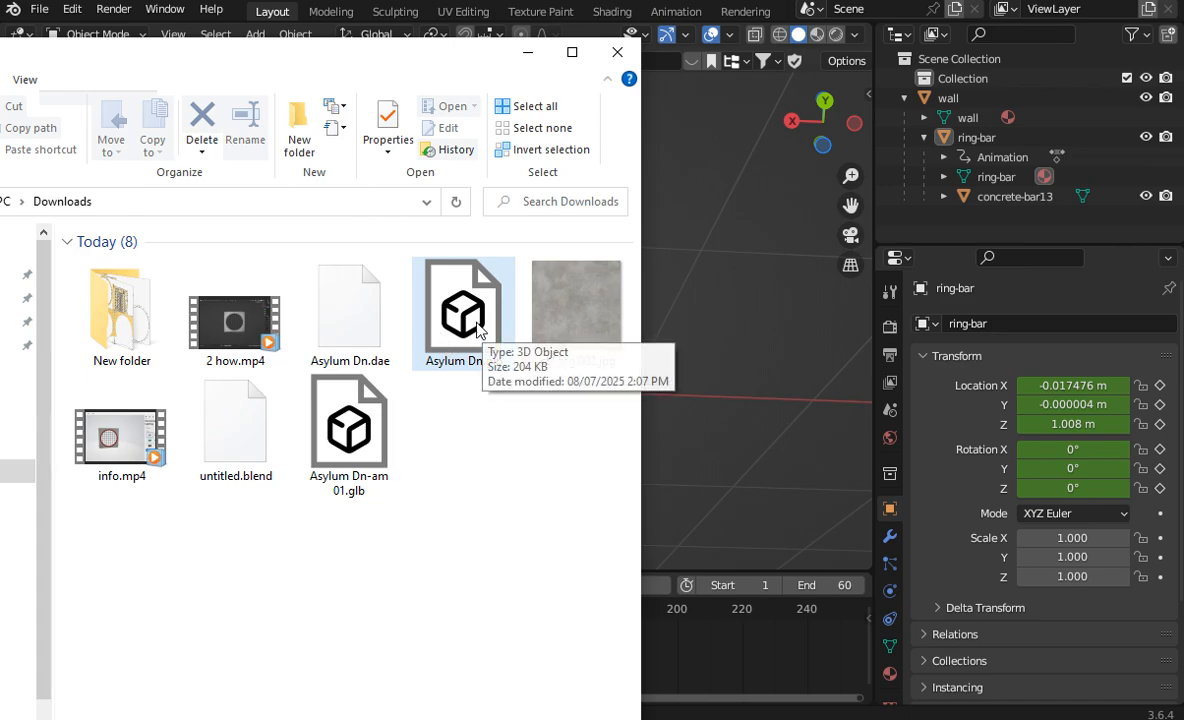
pyautogui.doubleClick(347, 425)
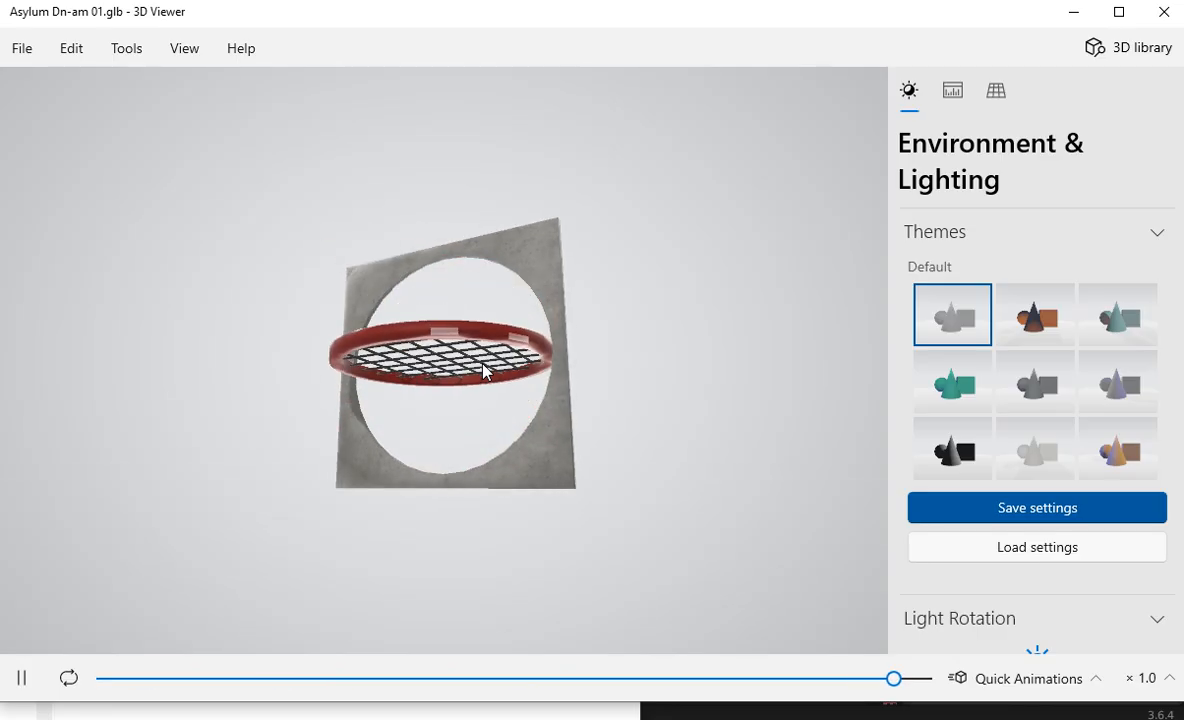
pyautogui.click(1164, 11)
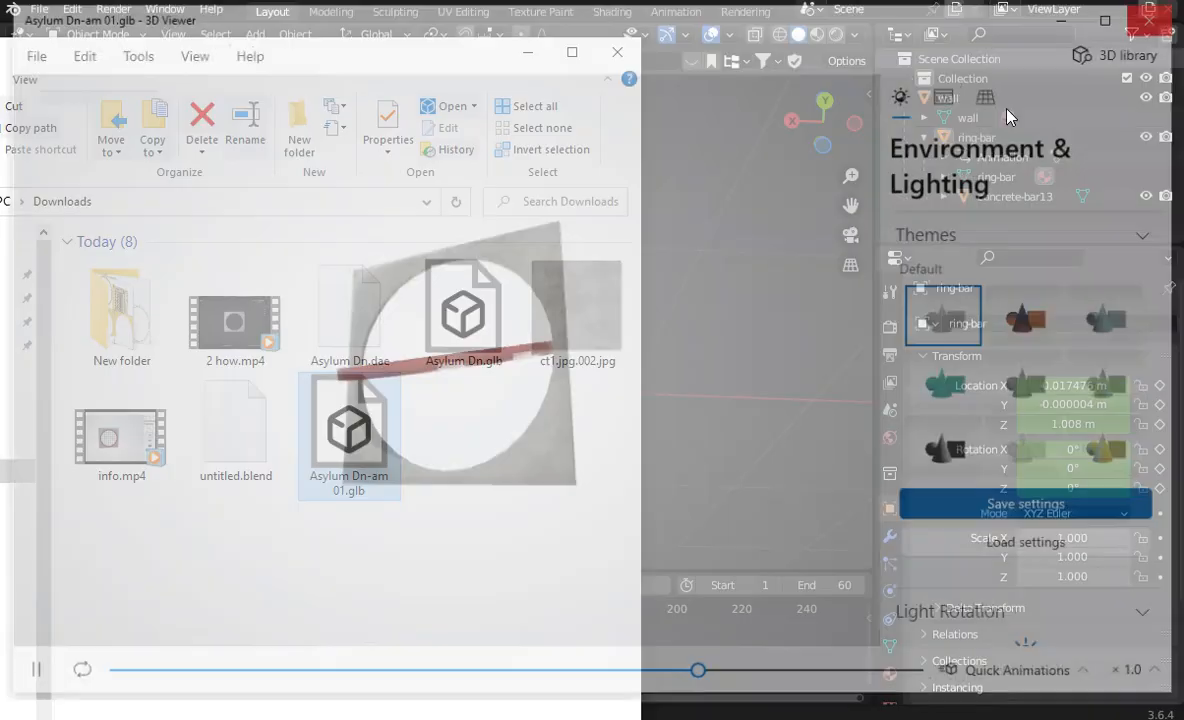
pyautogui.click(688, 248)
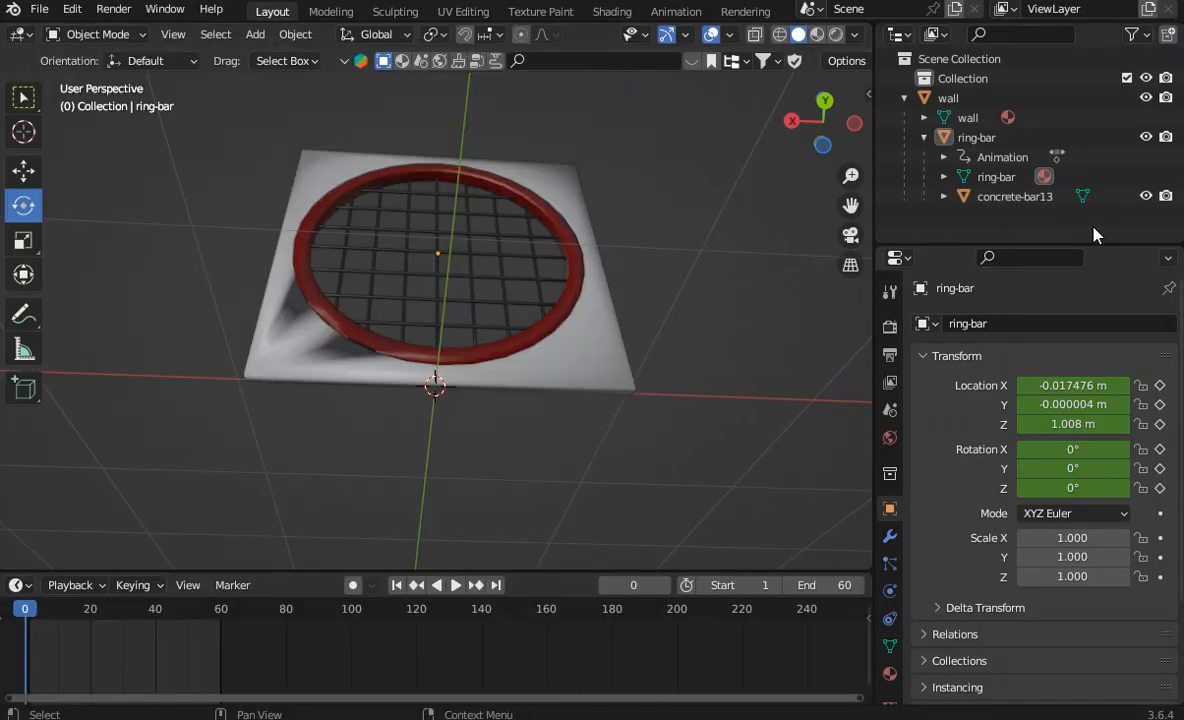
# Step: Delete the wall, ring-bar and concrete-bar13 objects from the scene
pyautogui.moveTo(945, 205); pyautogui.dragTo(880, 92)
pyautogui.rightClick(875, 97)
pyautogui.click(901, 100)
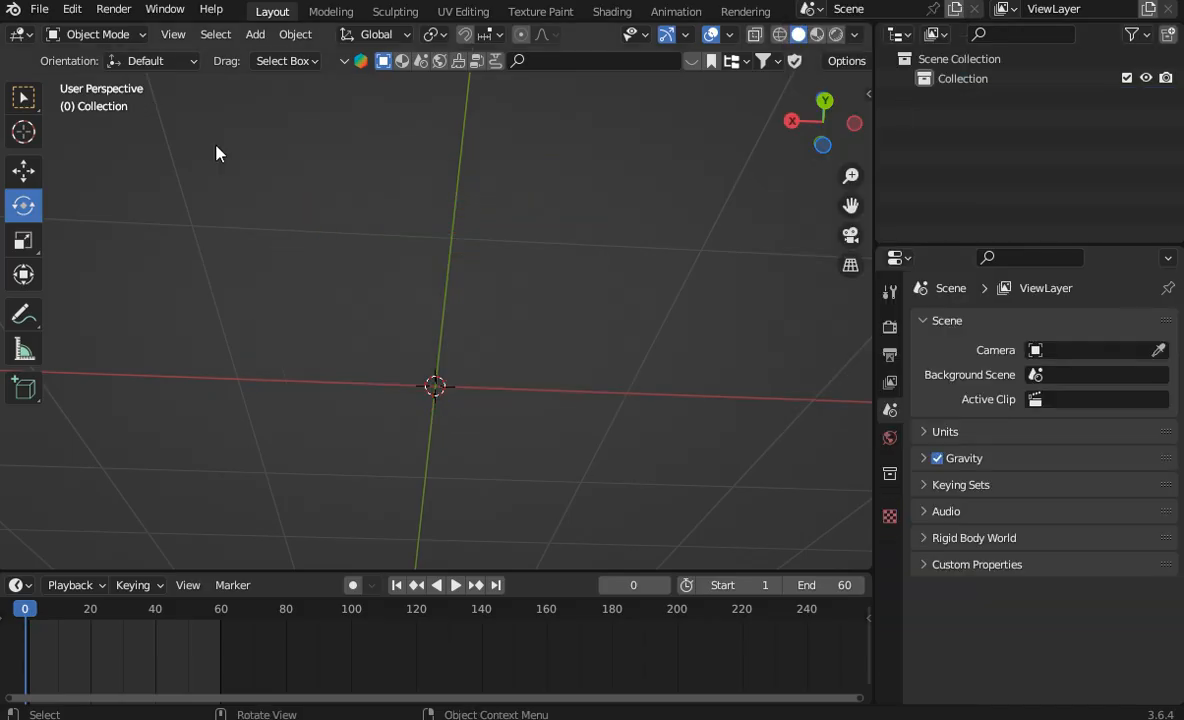
pyautogui.click(39, 10)
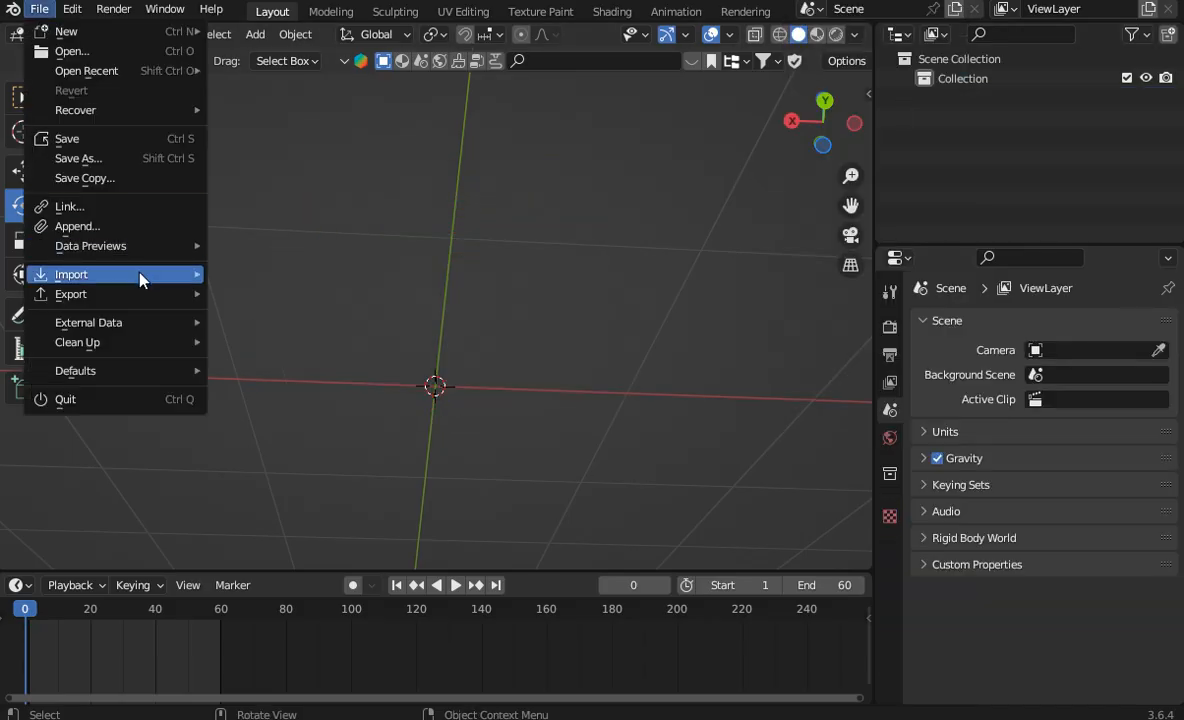
pyautogui.moveTo(150, 274)
pyautogui.click(320, 511)
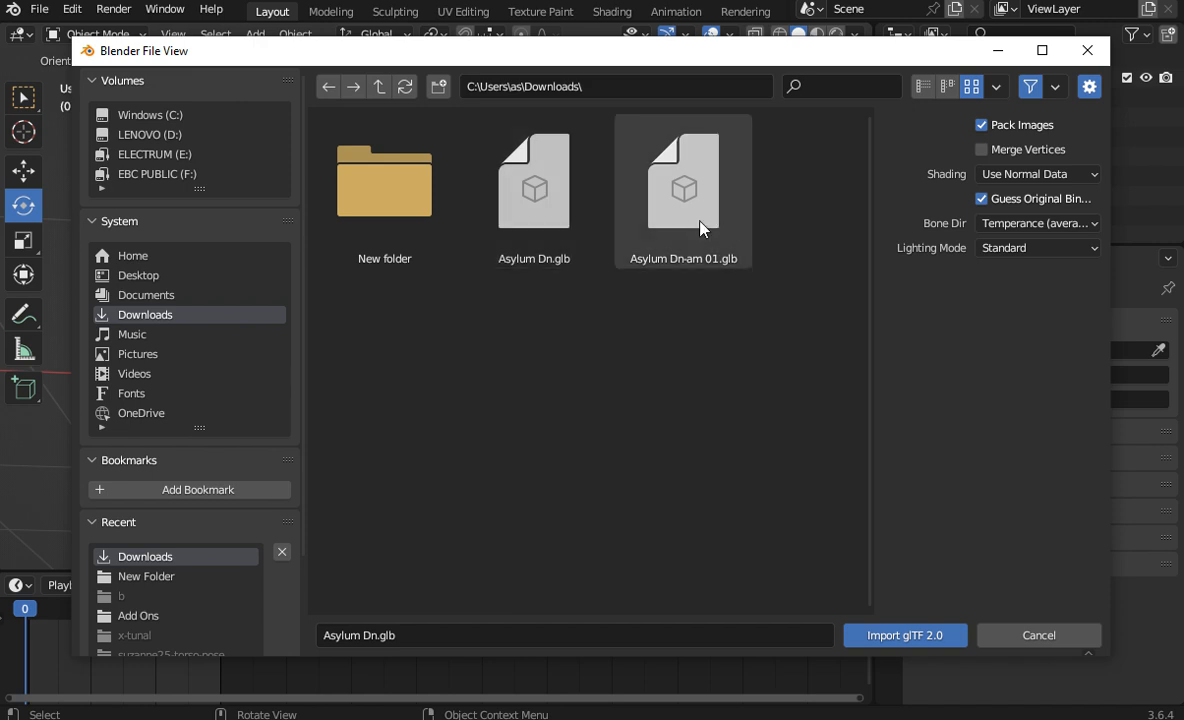
pyautogui.click(993, 634)
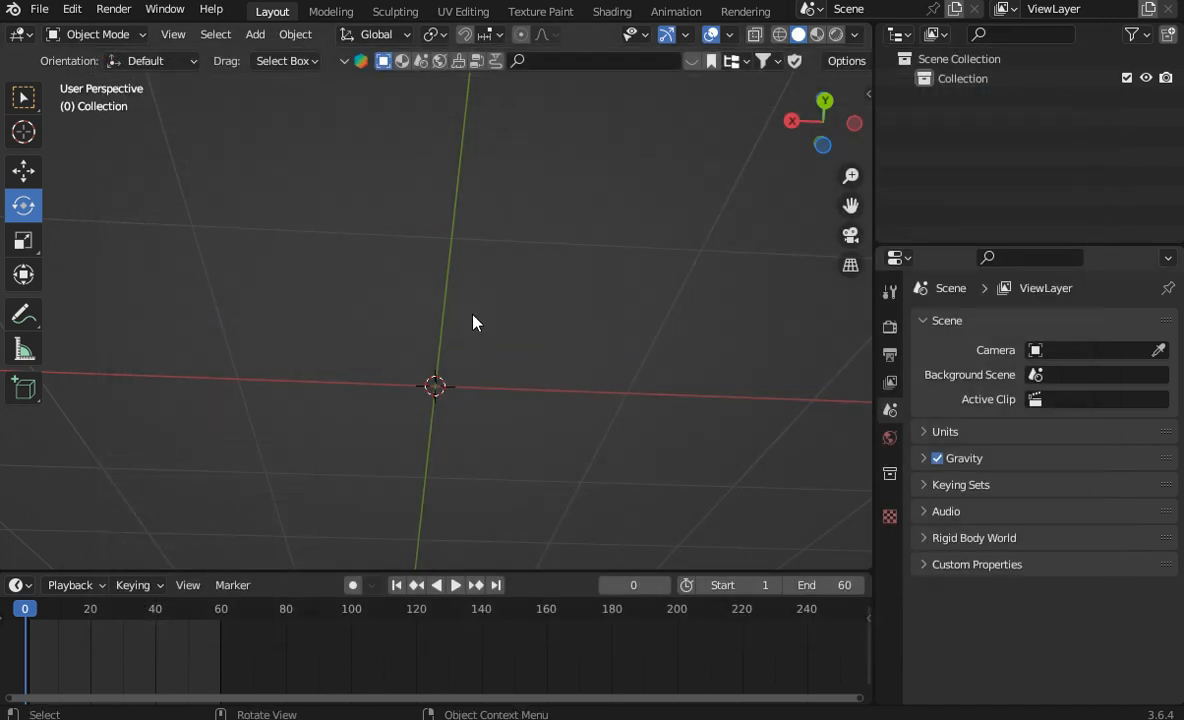
# Step: Start a new General file and delete the default cube
pyautogui.click(39, 9)
pyautogui.moveTo(72, 32)
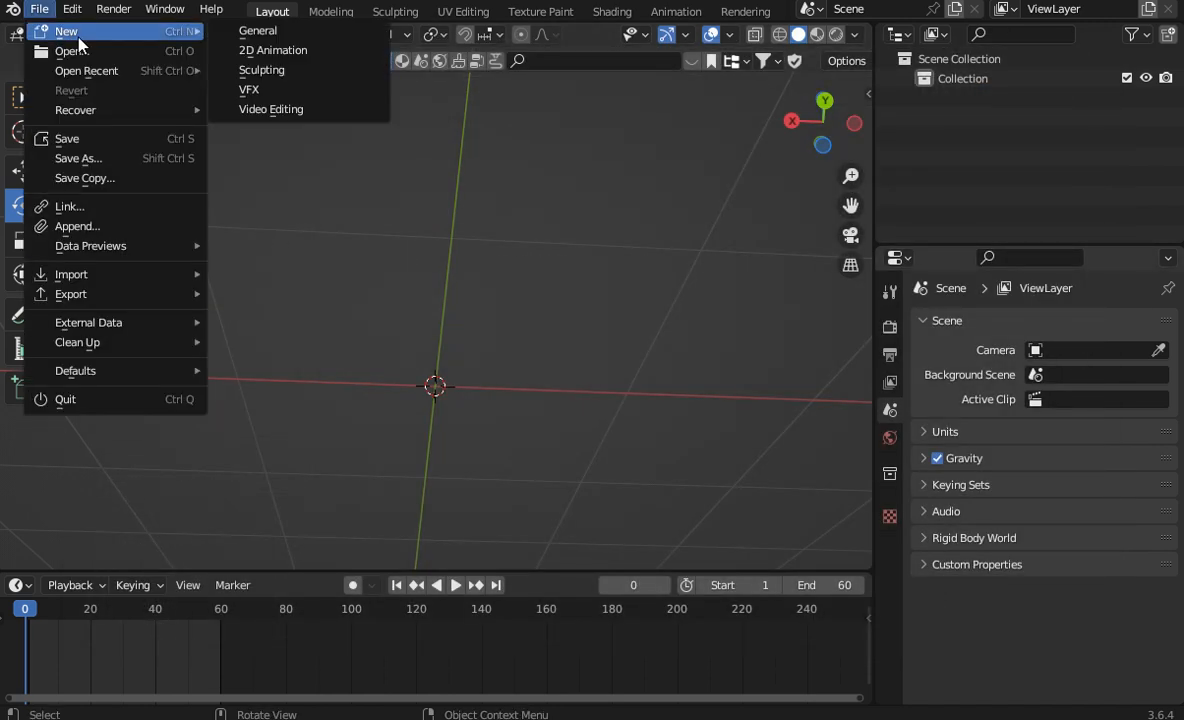
pyautogui.click(300, 32)
pyautogui.press('d')
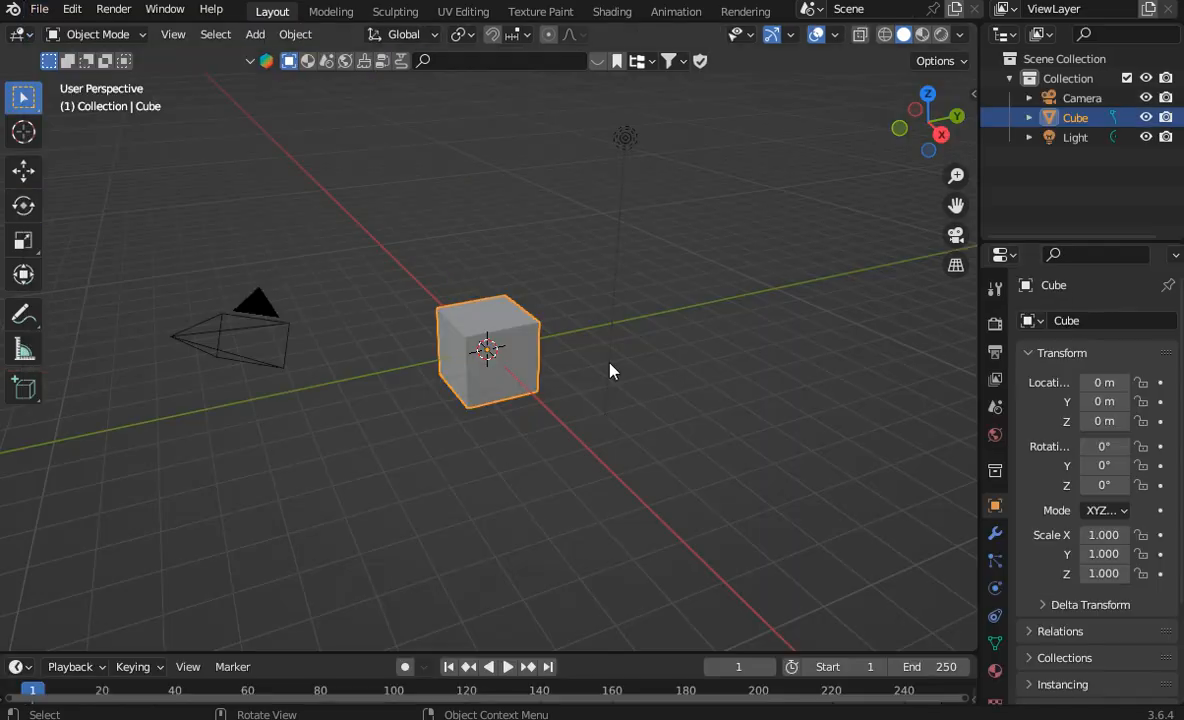
pyautogui.rightClick(492, 345)
pyautogui.click(409, 382)
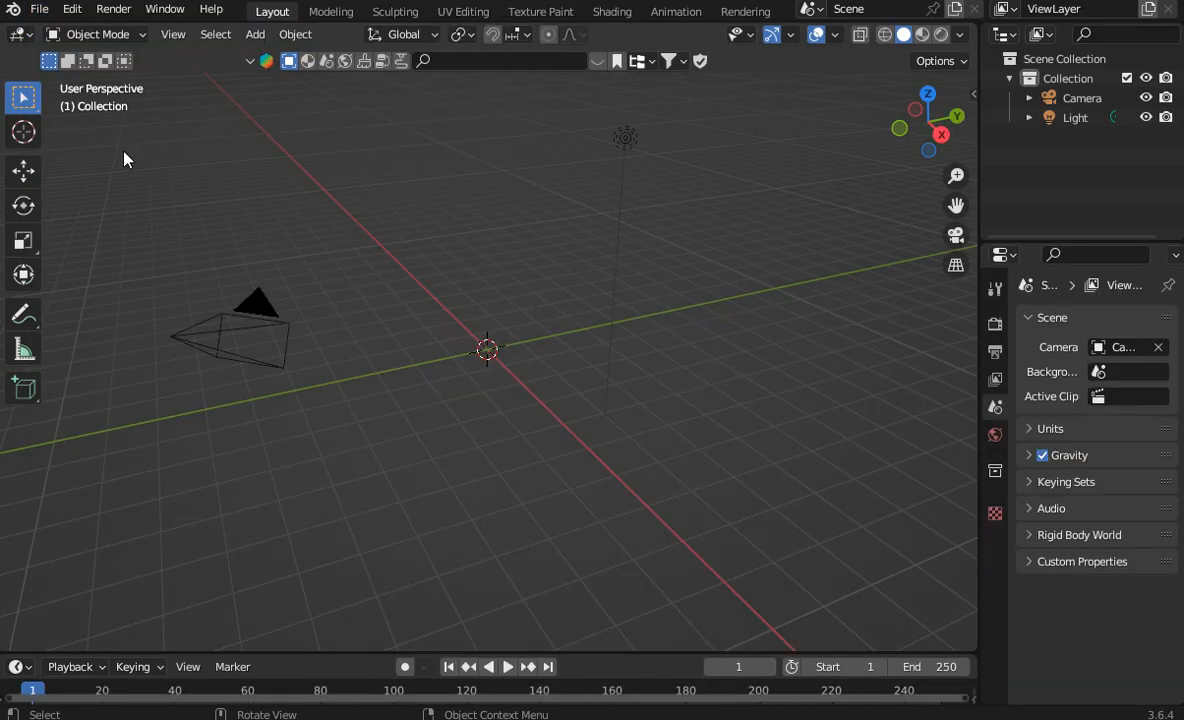
# Step: Import the glTF file Asylum Dn-am 01.glb from the Downloads folder
pyautogui.click(48, 14)
pyautogui.moveTo(180, 274)
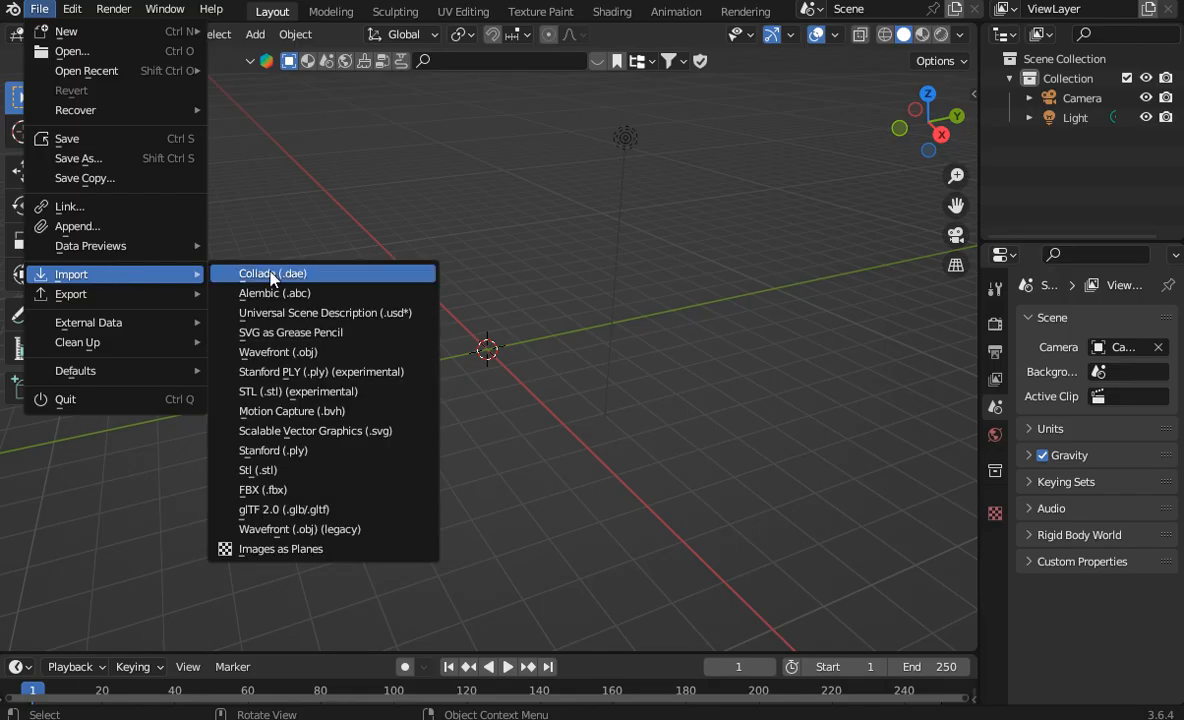
pyautogui.click(282, 509)
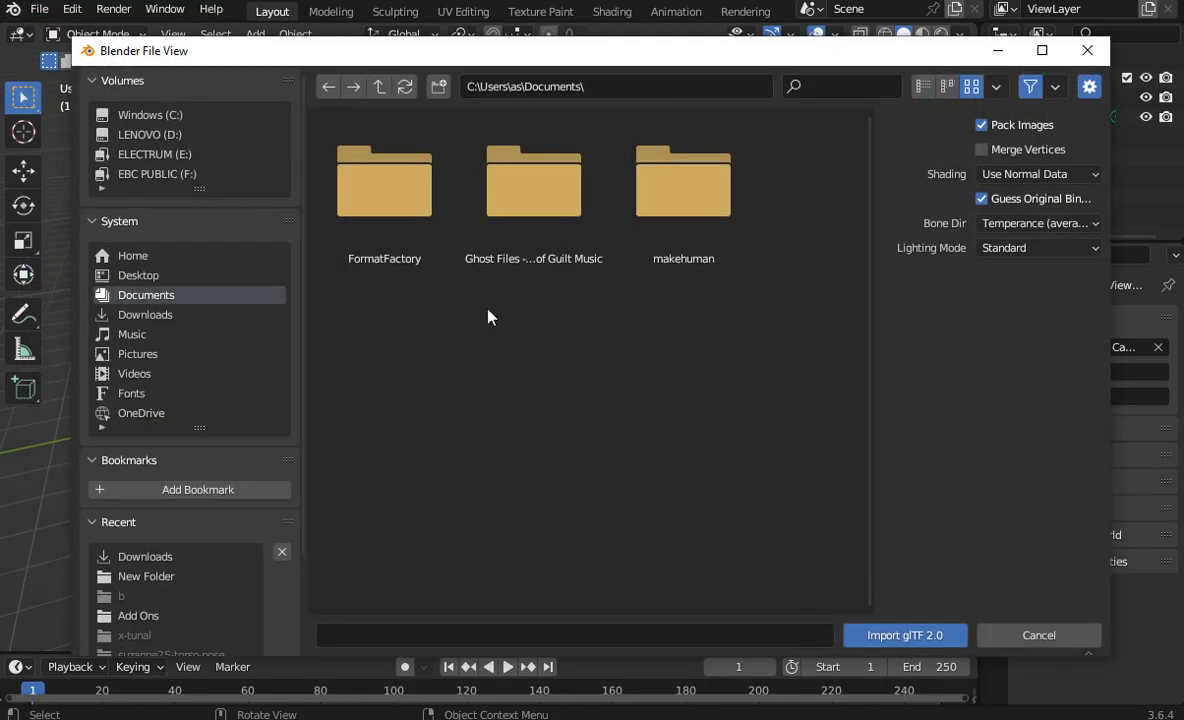
pyautogui.click(232, 316)
pyautogui.doubleClick(681, 216)
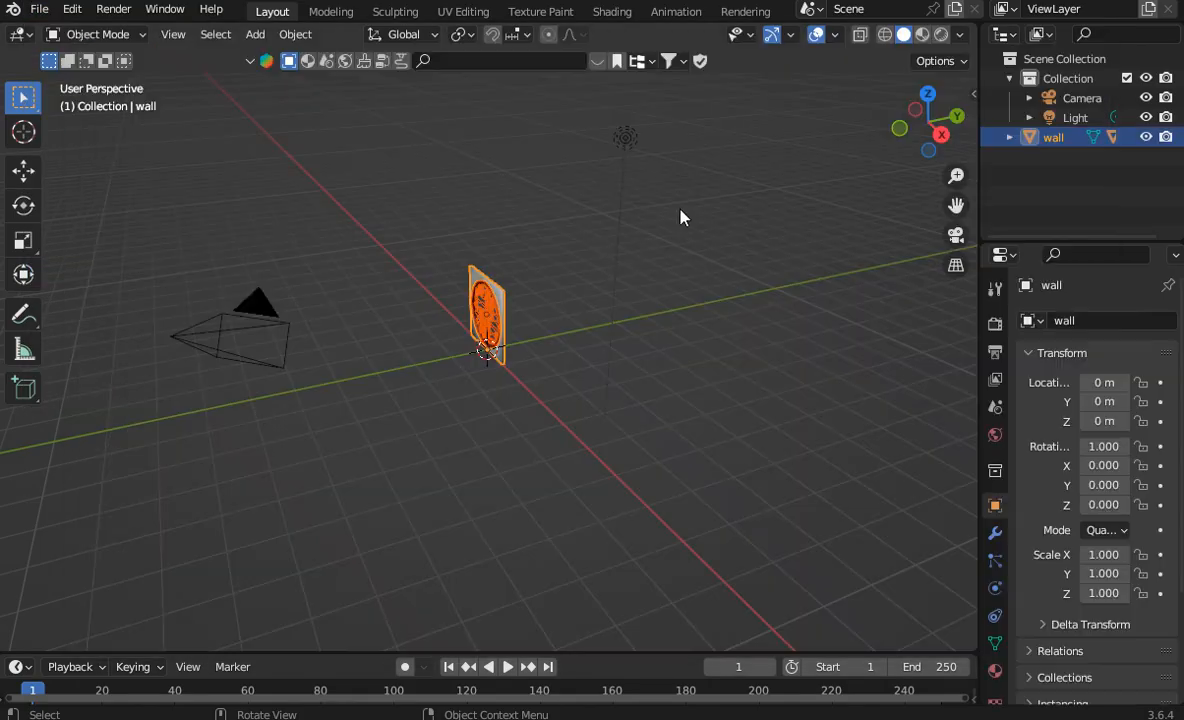
# Step: Enlarge the timeline area to show the imported keyframes and set the scene's end frame to 60
pyautogui.scroll(7, 668, 316)
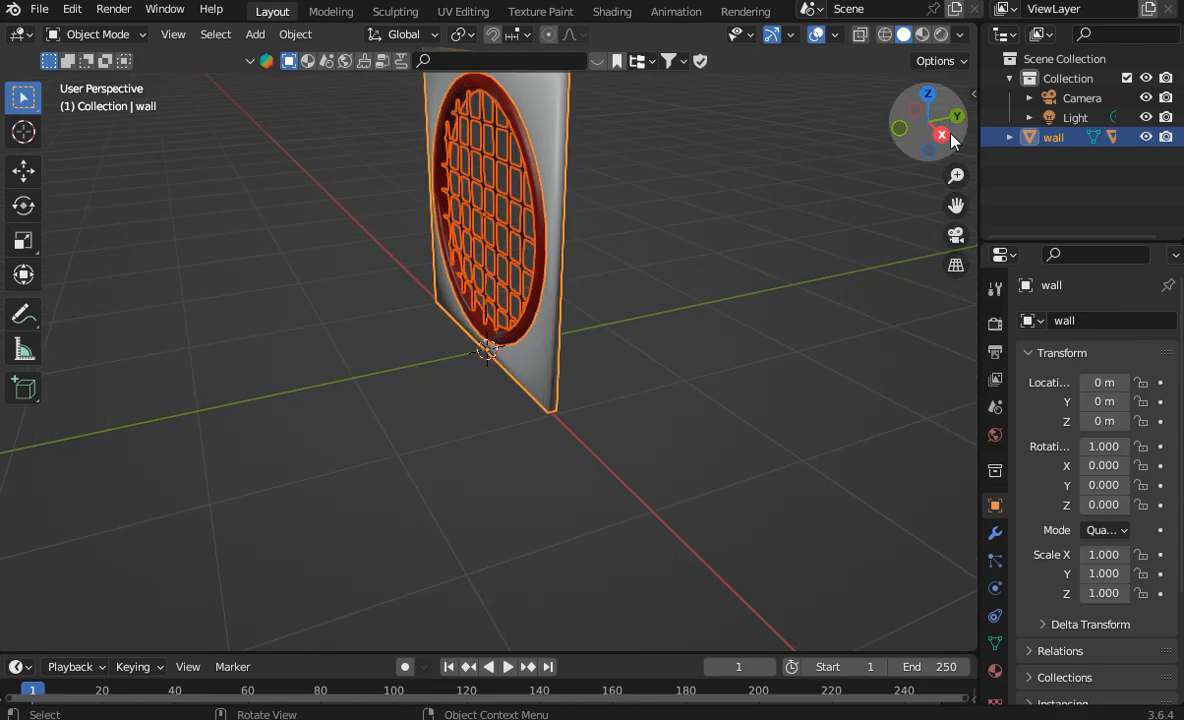
pyautogui.moveTo(951, 136); pyautogui.dragTo(730, 136)
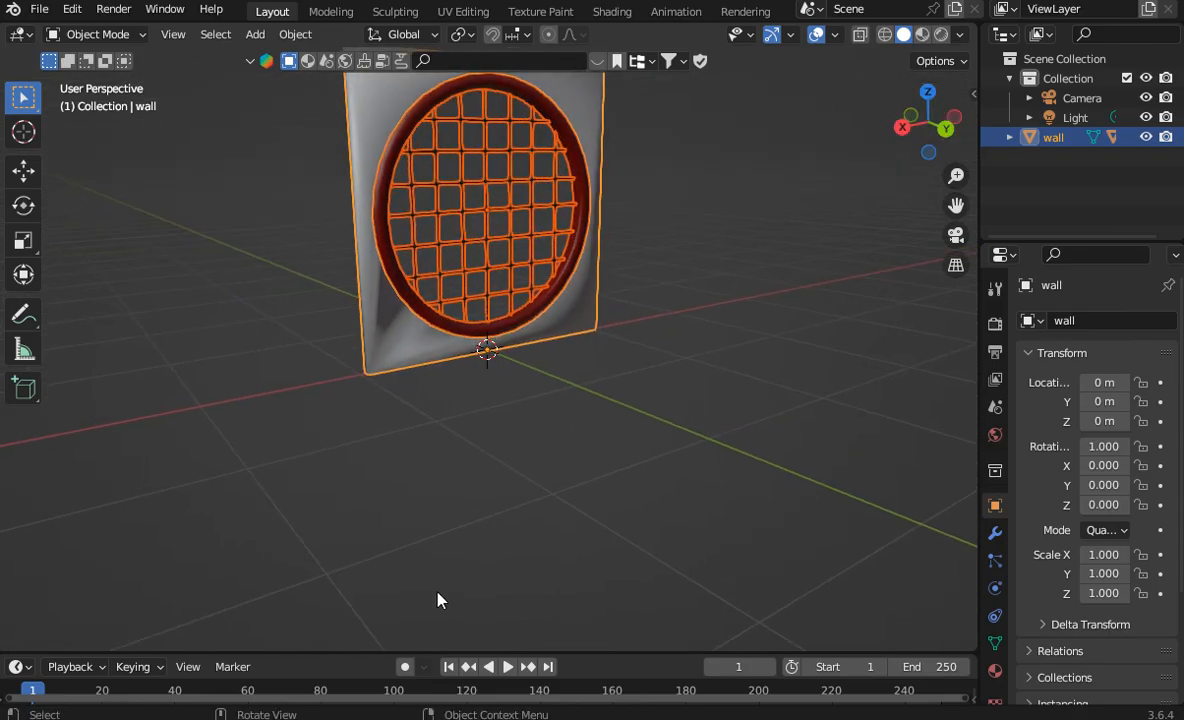
pyautogui.moveTo(616, 649); pyautogui.dragTo(621, 502)
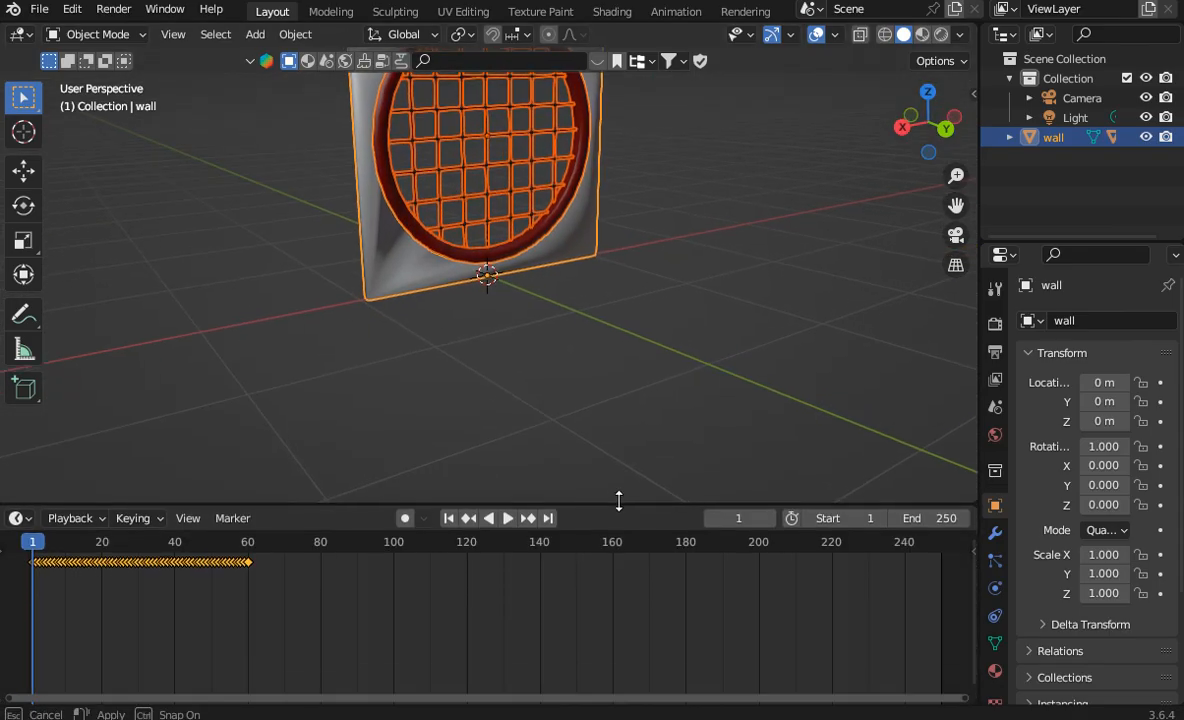
pyautogui.moveTo(35, 545)
pyautogui.mouseDown()
pyautogui.moveTo(164, 543)
pyautogui.moveTo(34, 547)
pyautogui.mouseUp()
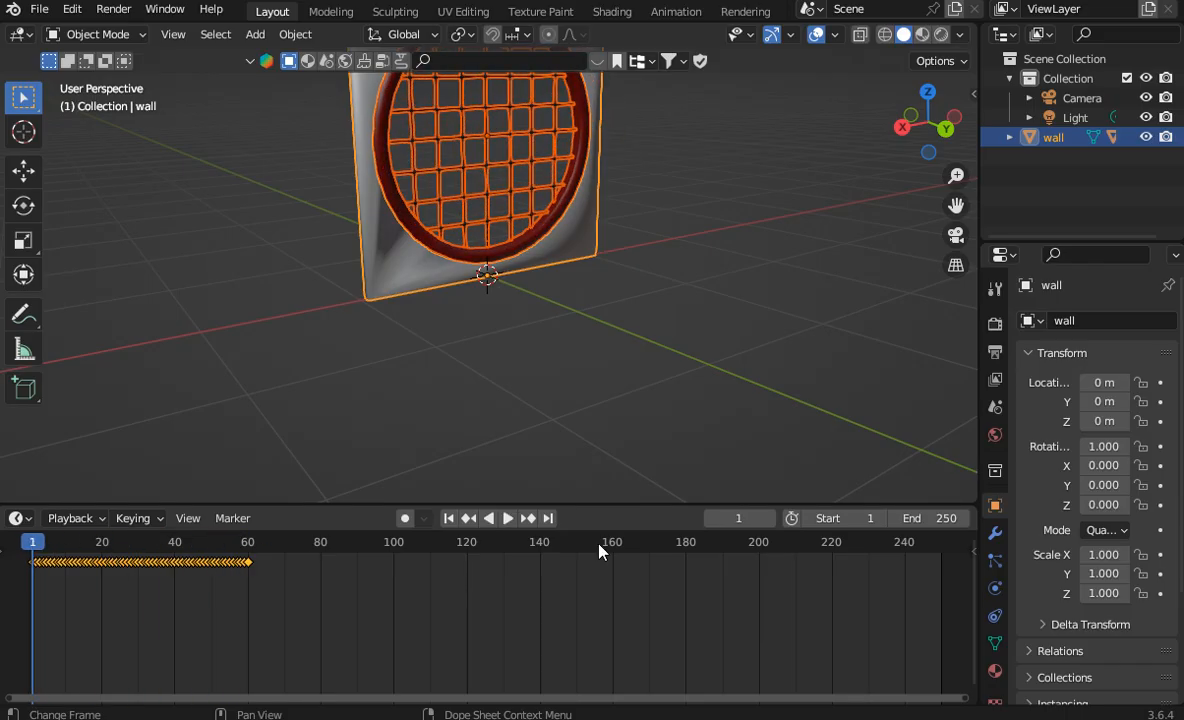
pyautogui.click(928, 519)
pyautogui.write('6')
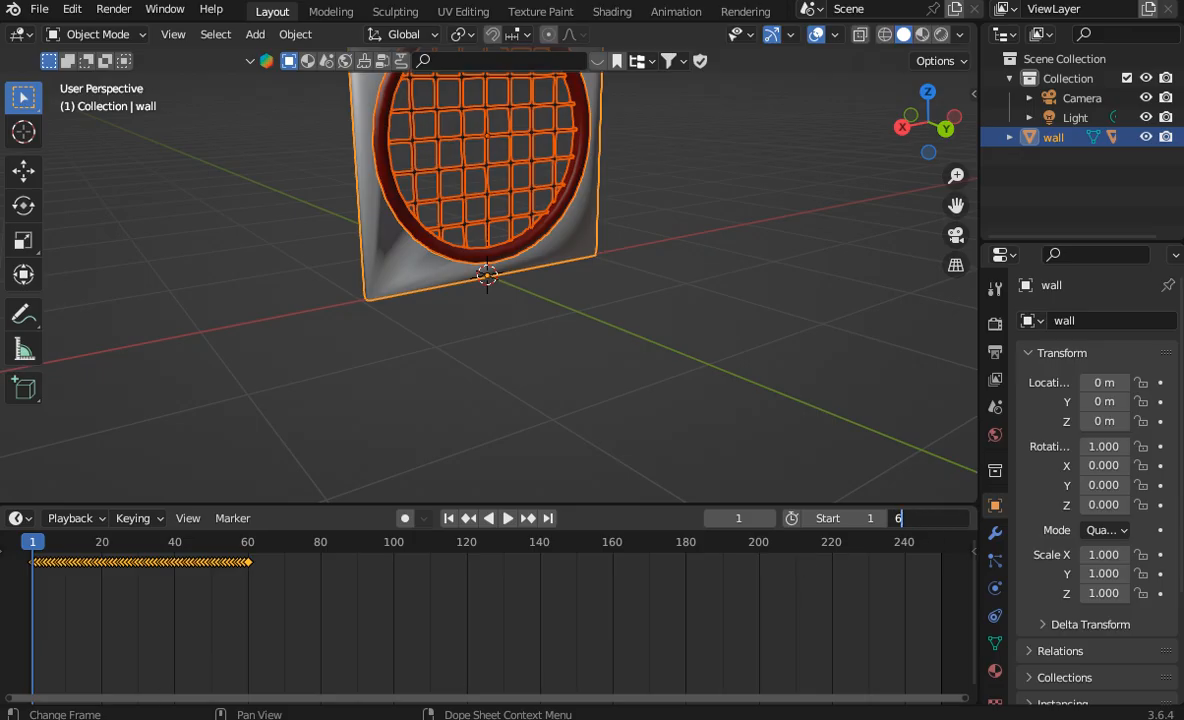
pyautogui.write('0')
pyautogui.press('Return')
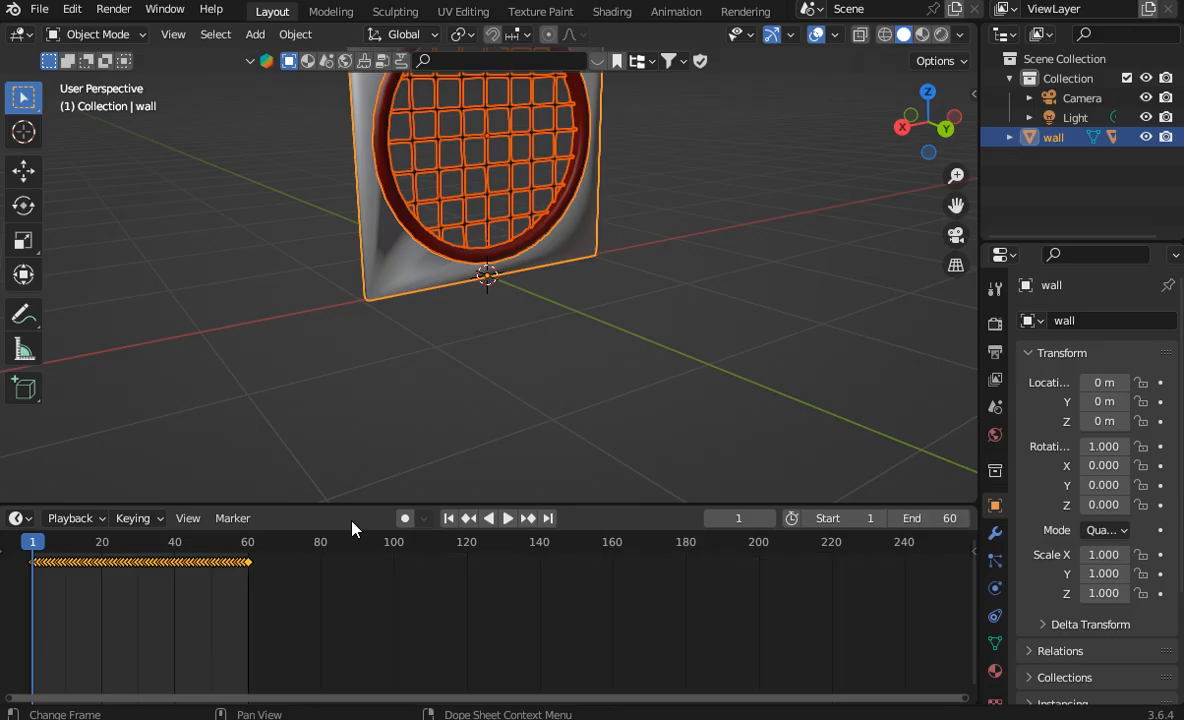
# Step: Change the timeline to the Dope Sheet's Action Editor and create a new action with a fake user for the wall
pyautogui.click(22, 518)
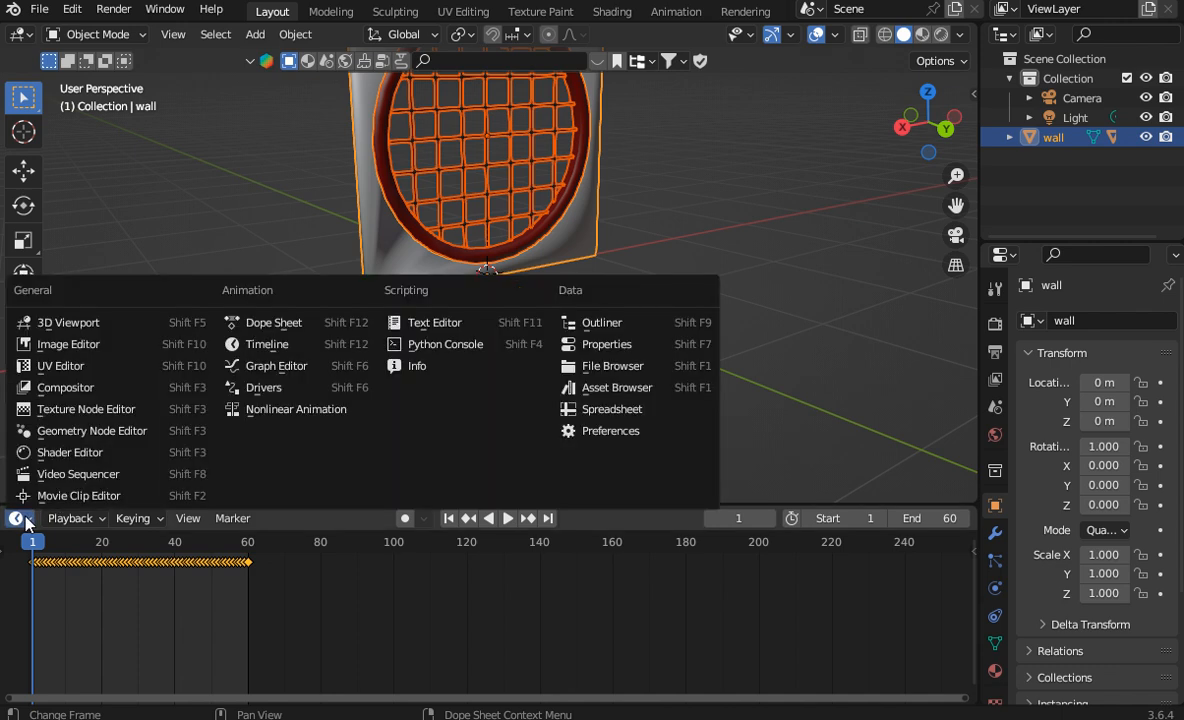
pyautogui.click(290, 322)
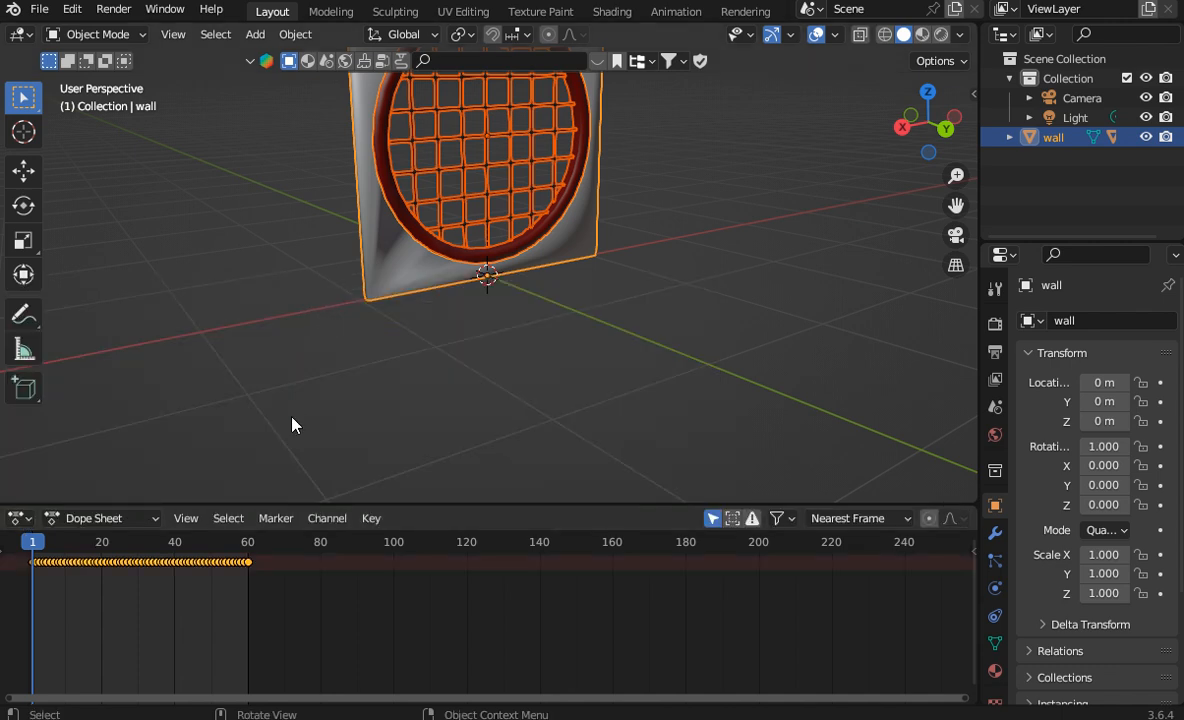
pyautogui.click(108, 518)
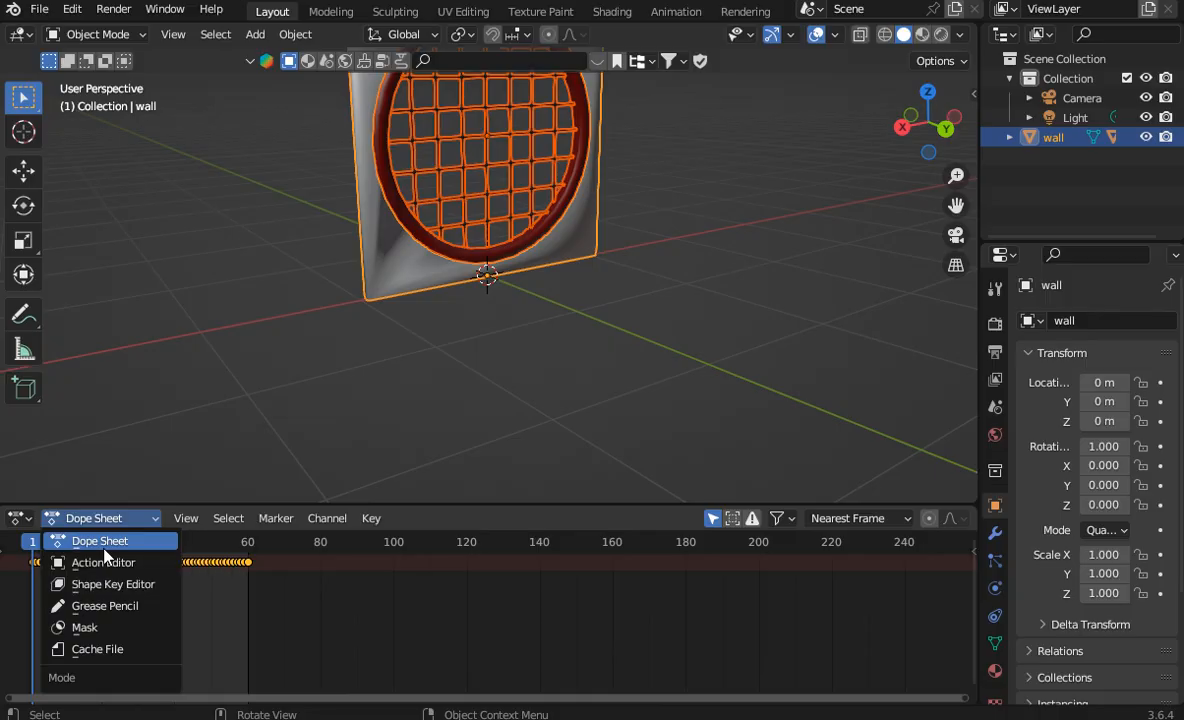
pyautogui.click(104, 545)
pyautogui.click(110, 518)
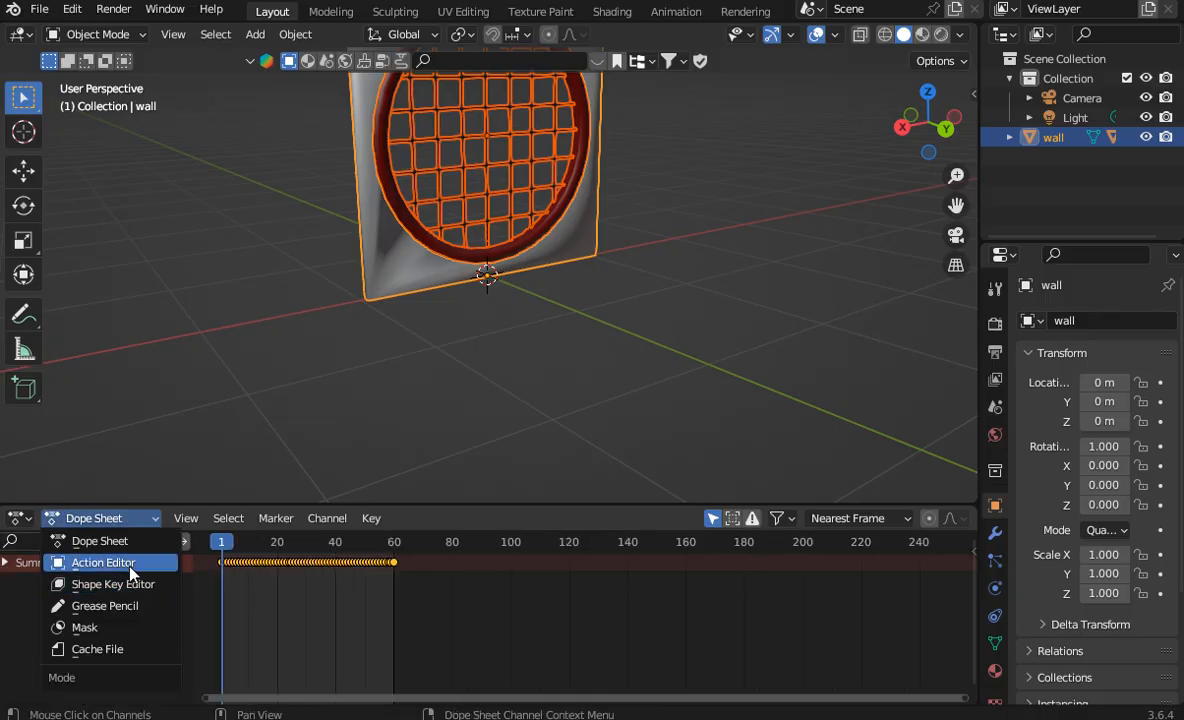
pyautogui.click(118, 563)
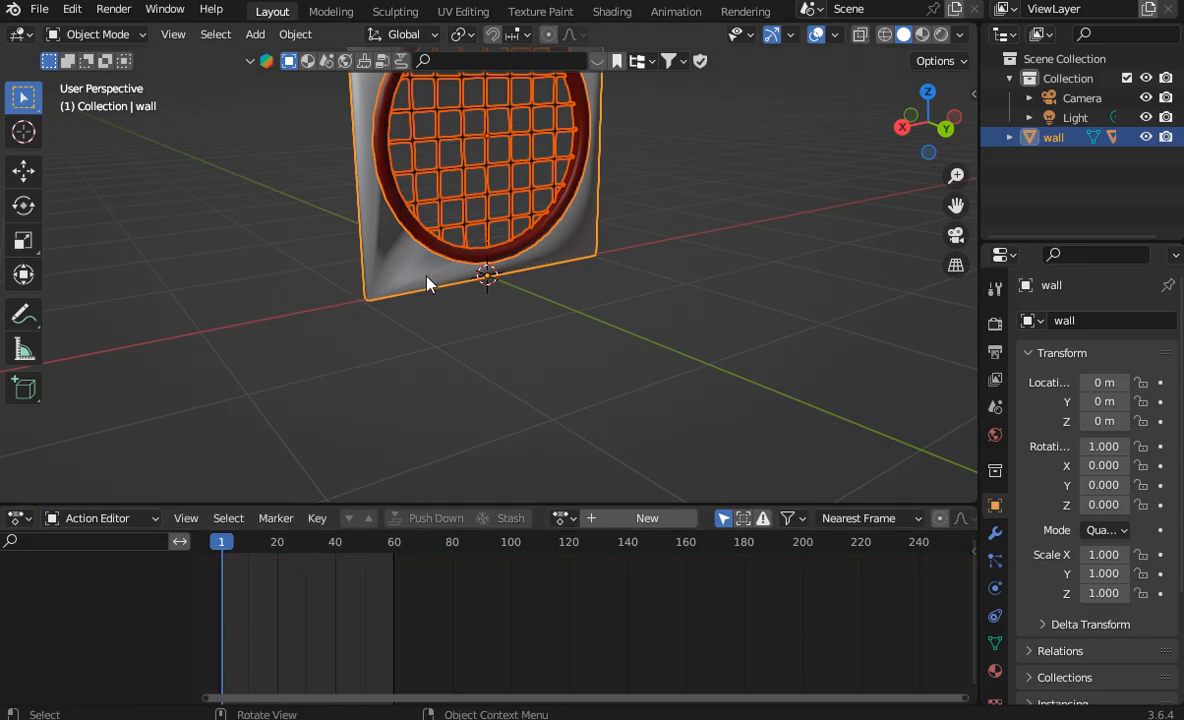
pyautogui.click(633, 518)
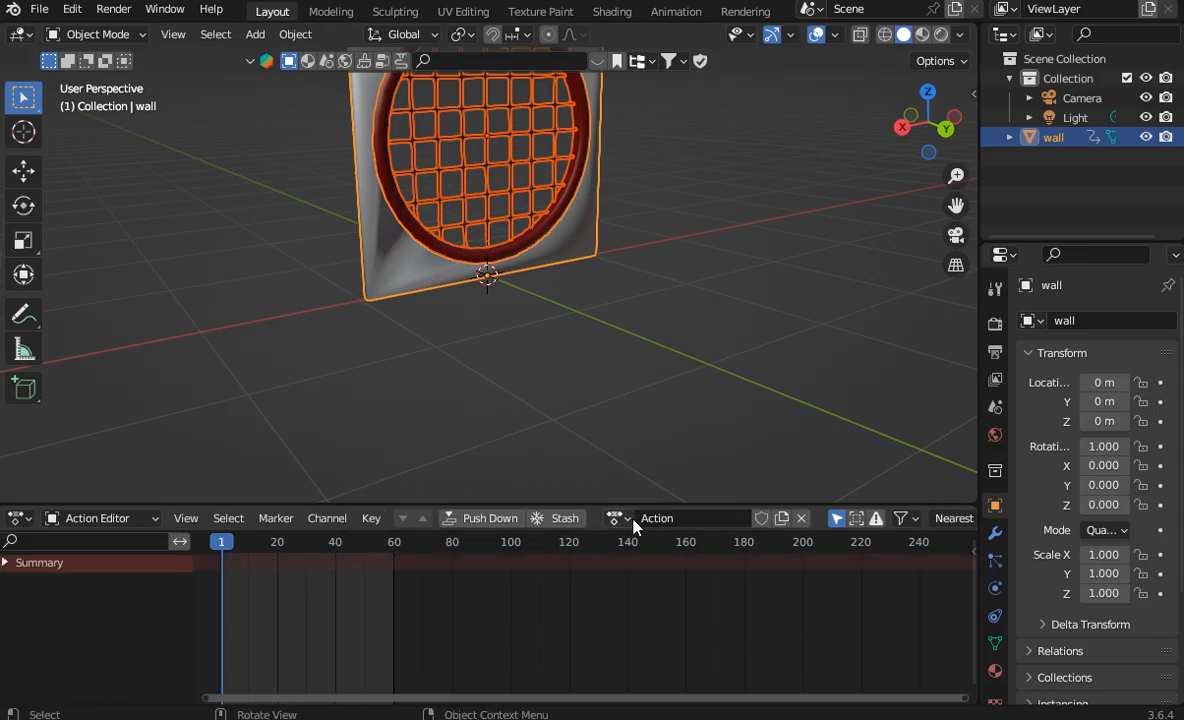
pyautogui.click(761, 518)
# Step: Push down the ring-bar's ring-barAction_ring-bar action and create a new action for the ring-bar
pyautogui.click(386, 119)
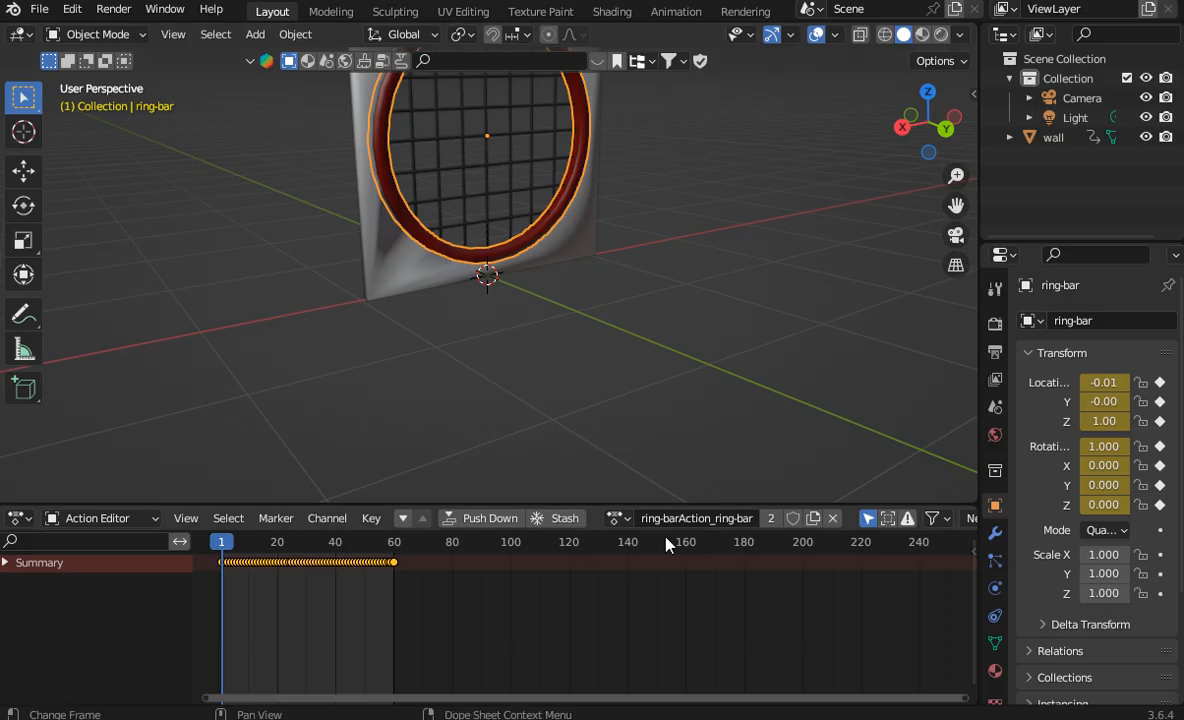
pyautogui.click(490, 518)
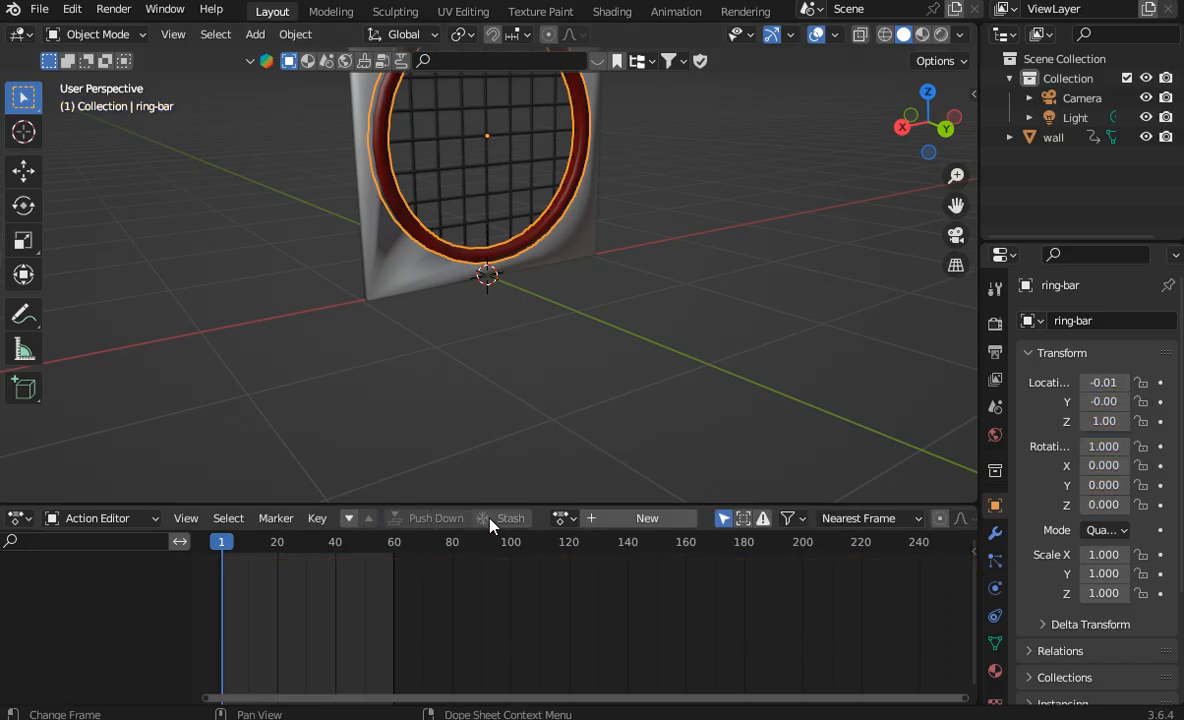
pyautogui.click(634, 519)
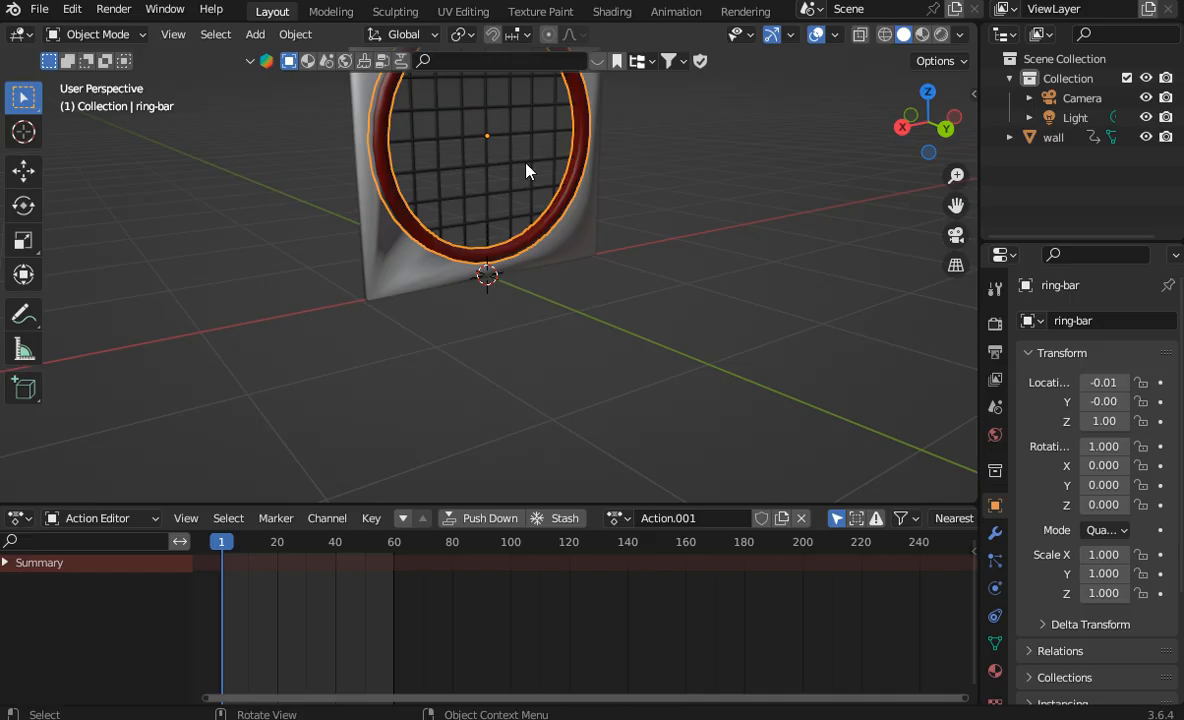
# Step: Snap the 3D cursor to the ring-bar and insert a location and rotation keyframe for it at frame 1
pyautogui.rightClick(523, 124)
pyautogui.moveTo(523, 124)
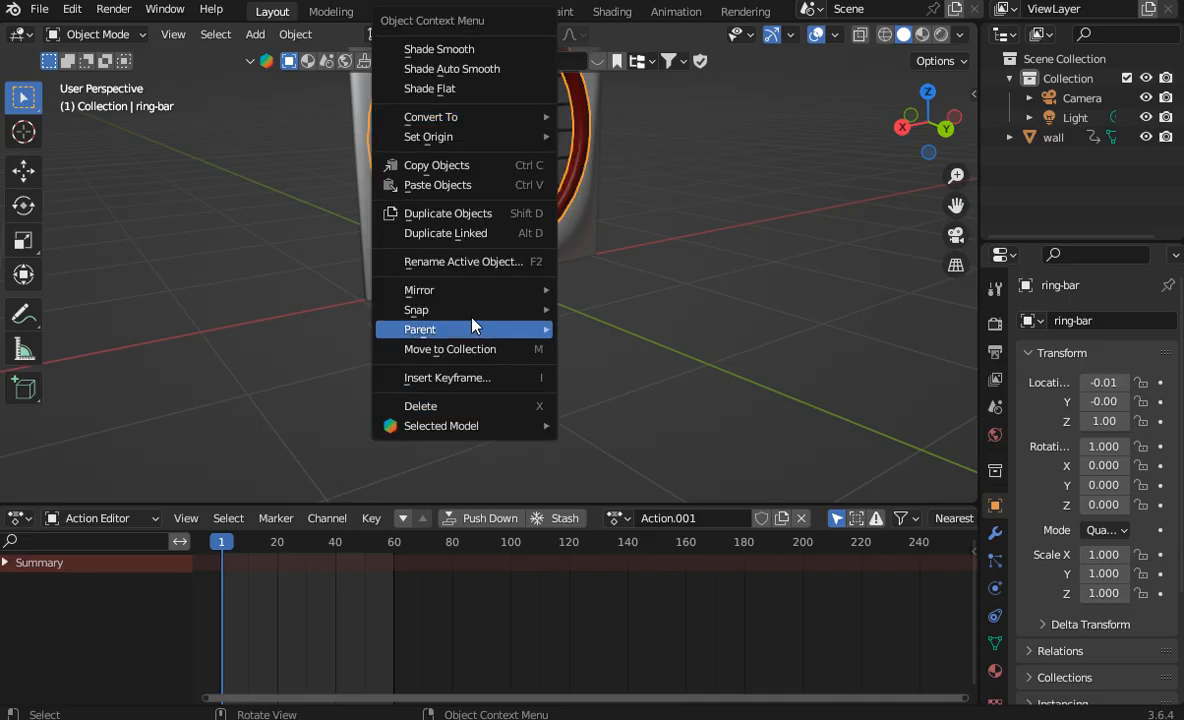
pyautogui.moveTo(540, 310)
pyautogui.click(616, 421)
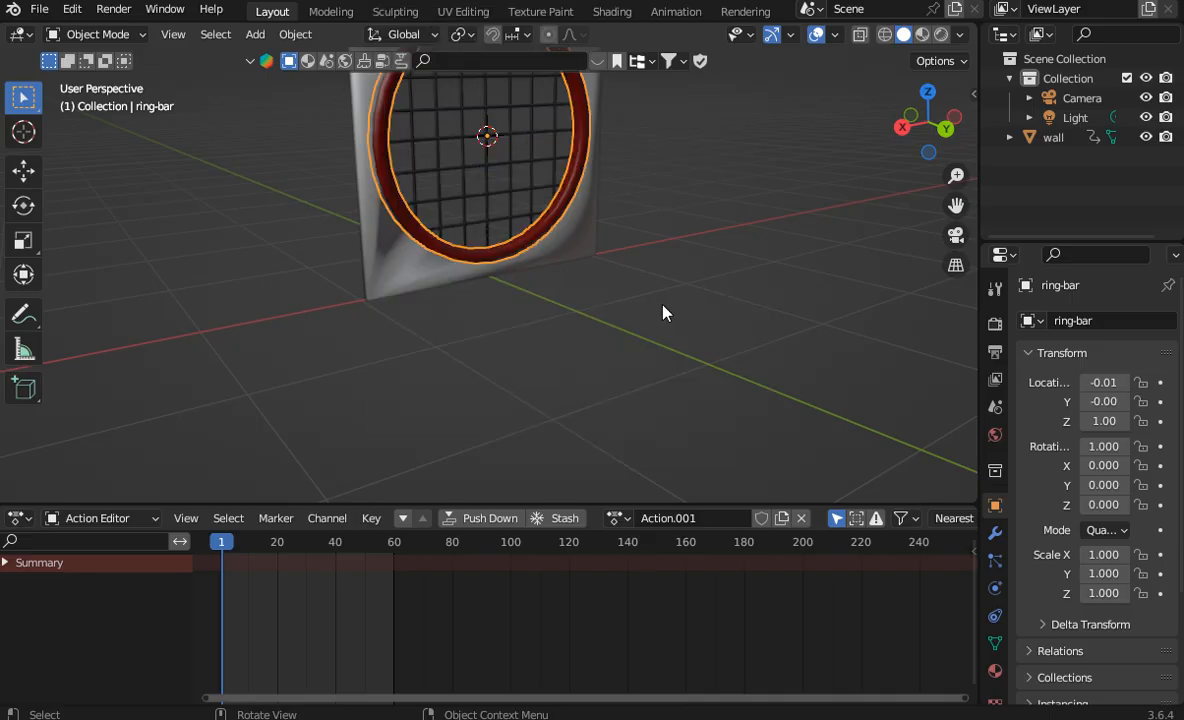
pyautogui.rightClick(540, 190)
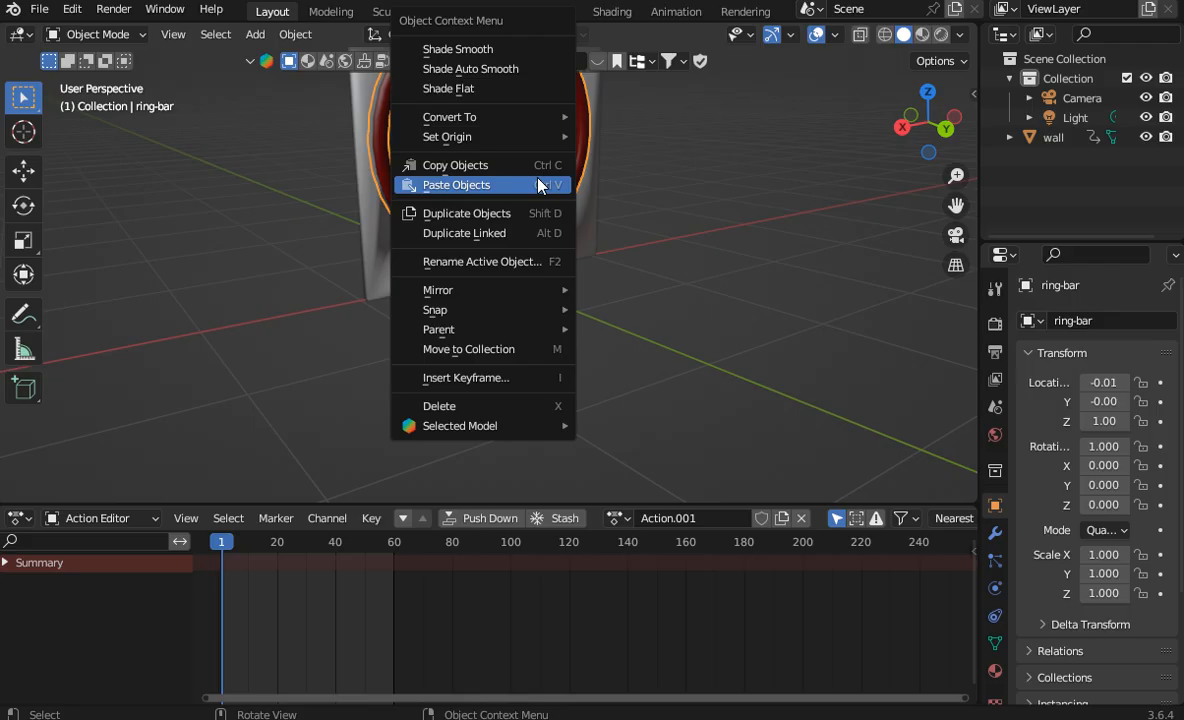
pyautogui.click(516, 391)
pyautogui.click(449, 391)
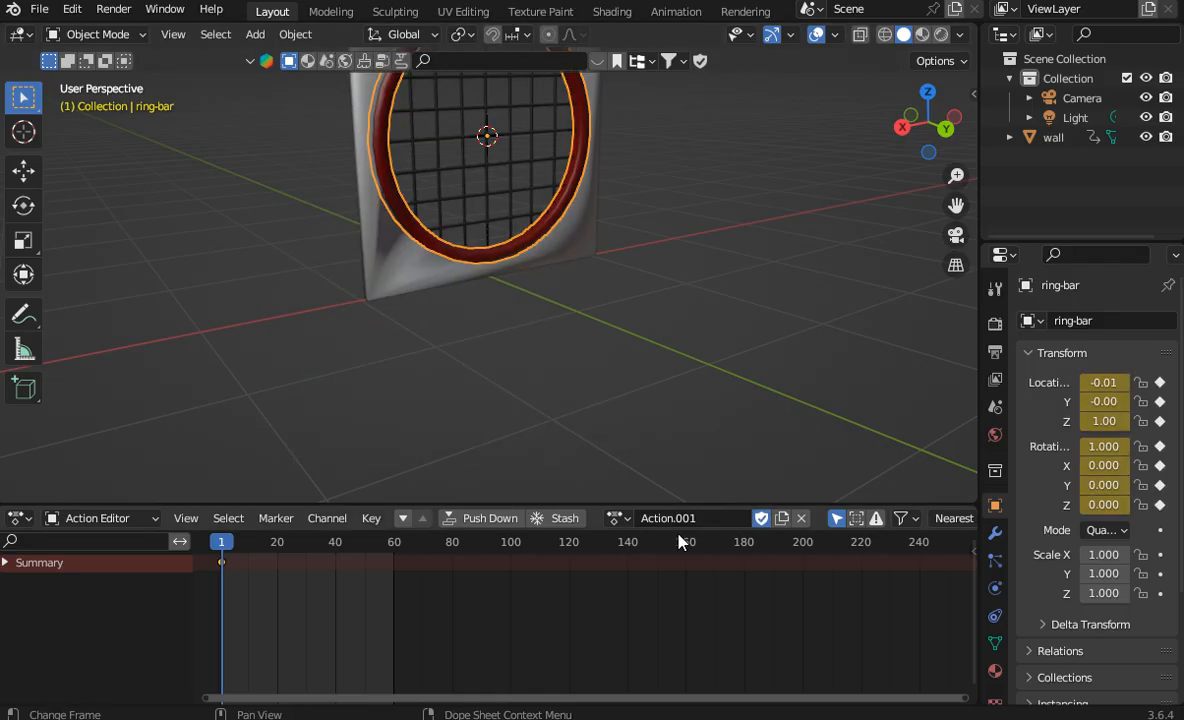
# Step: Push down the ring-bar's Action.001, and assign ring-barAction_ring-bar to the ring-bar with a fake user
pyautogui.click(457, 517)
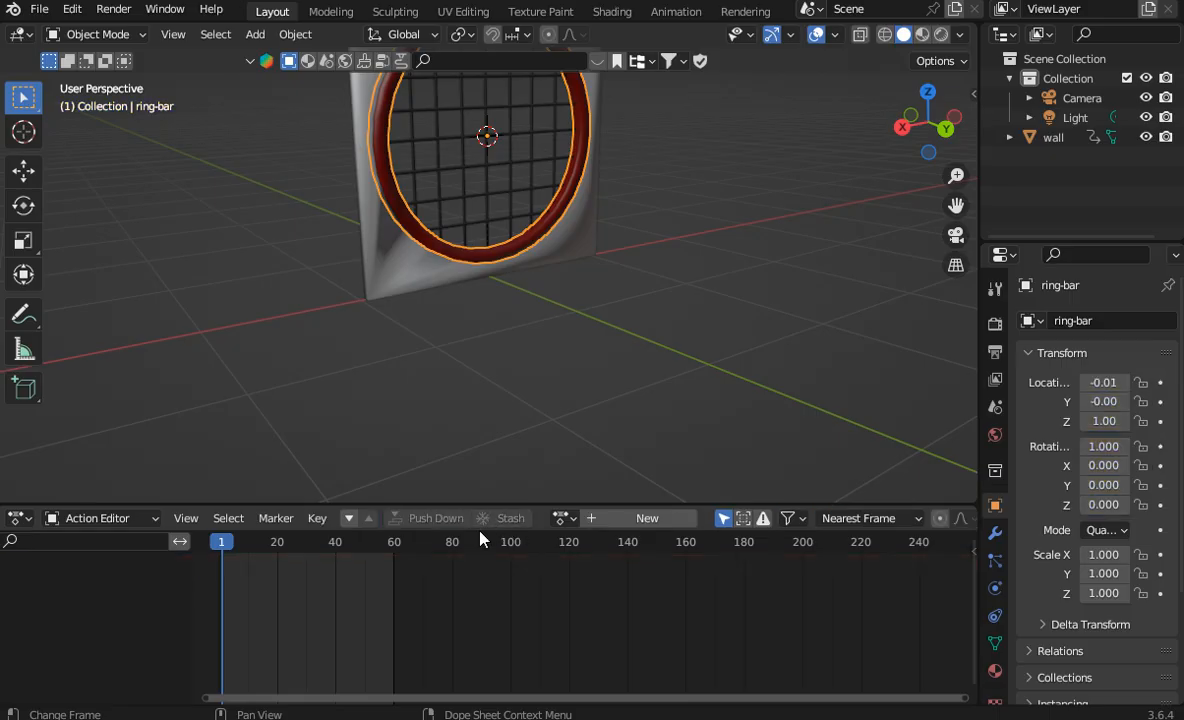
pyautogui.click(563, 518)
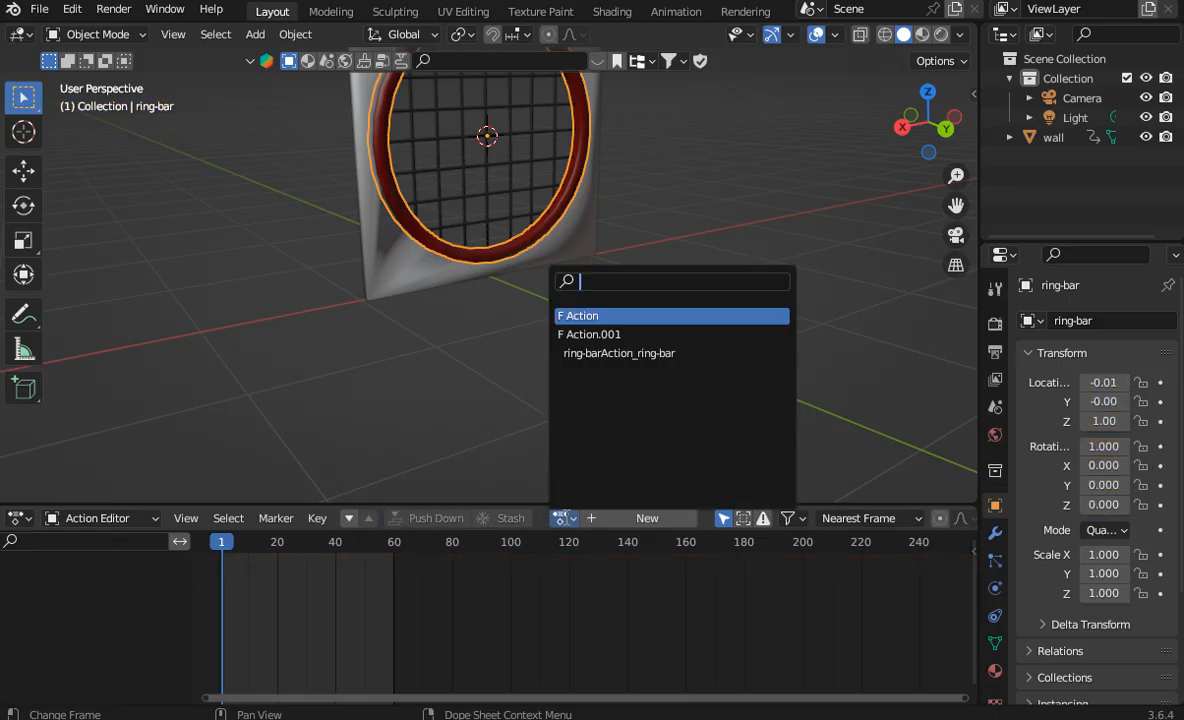
pyautogui.click(597, 353)
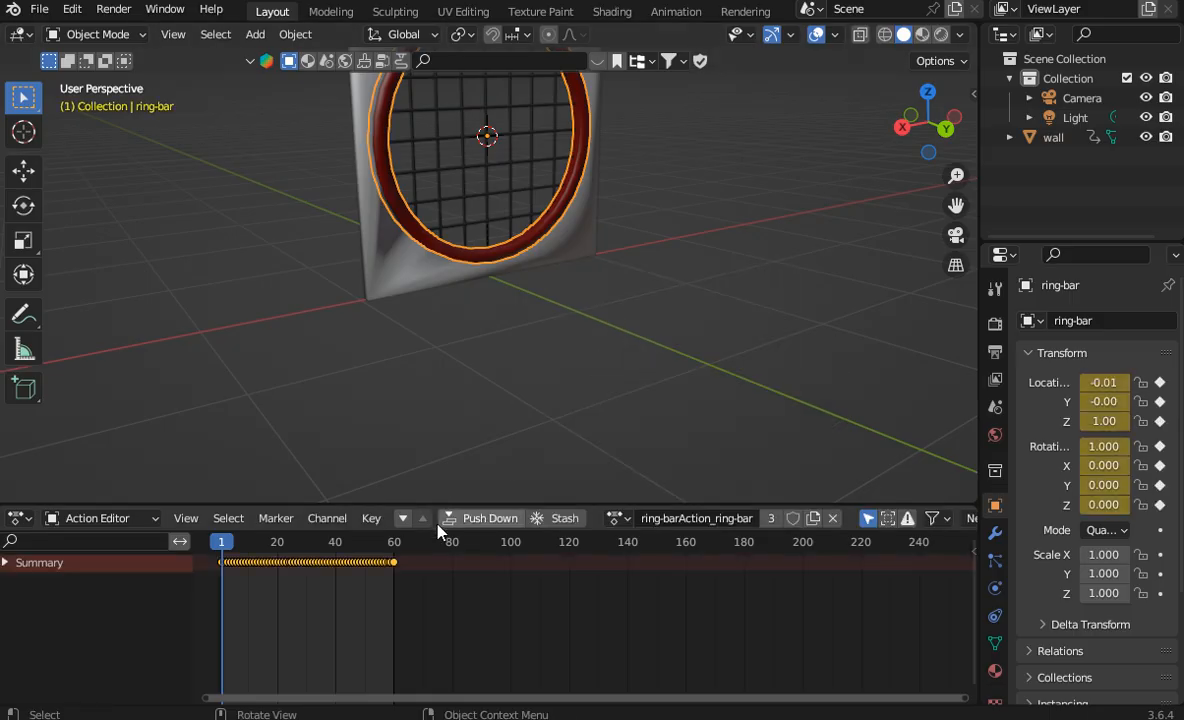
pyautogui.click(793, 518)
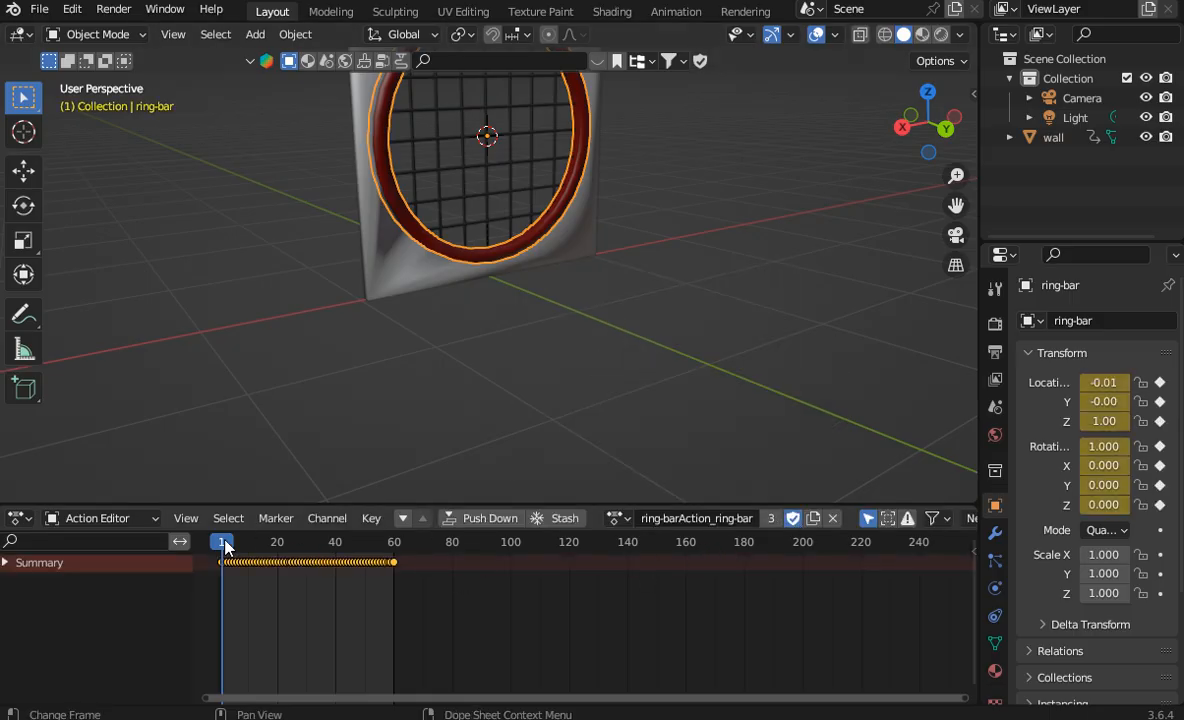
# Step: Make Action.001 the ring-bar's active action and place the playhead at frame 1
pyautogui.moveTo(222, 542)
pyautogui.mouseDown()
pyautogui.moveTo(391, 548)
pyautogui.moveTo(212, 542)
pyautogui.mouseUp()
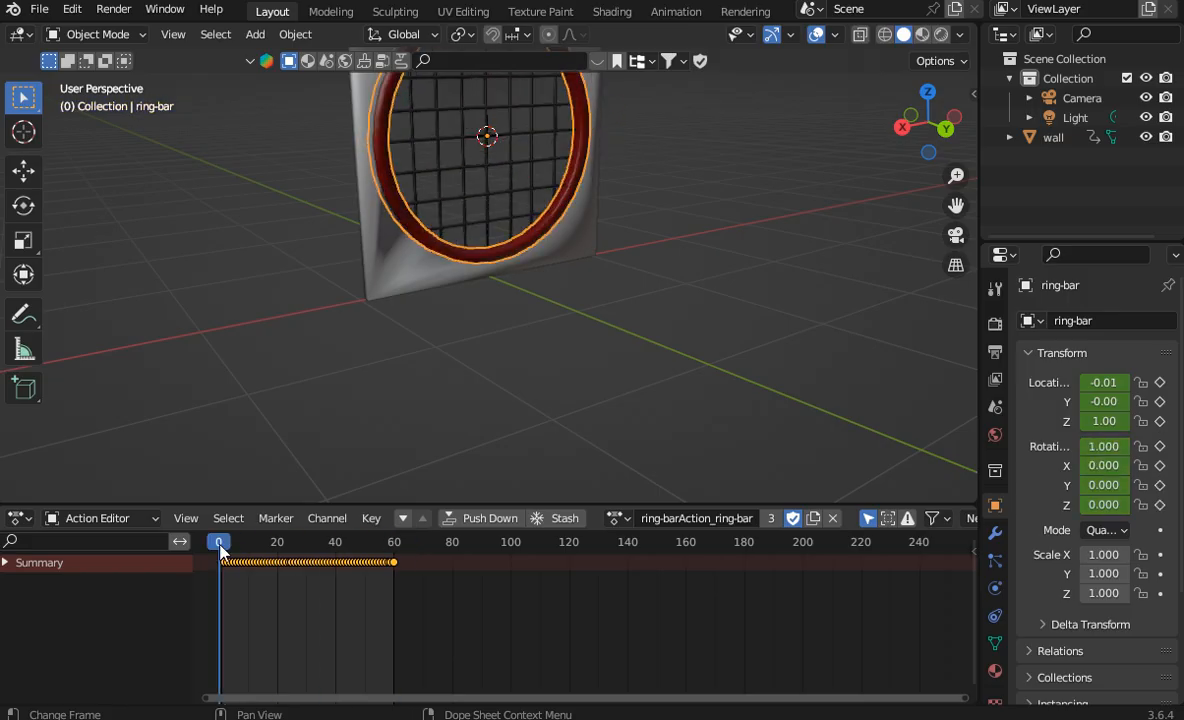
pyautogui.click(614, 518)
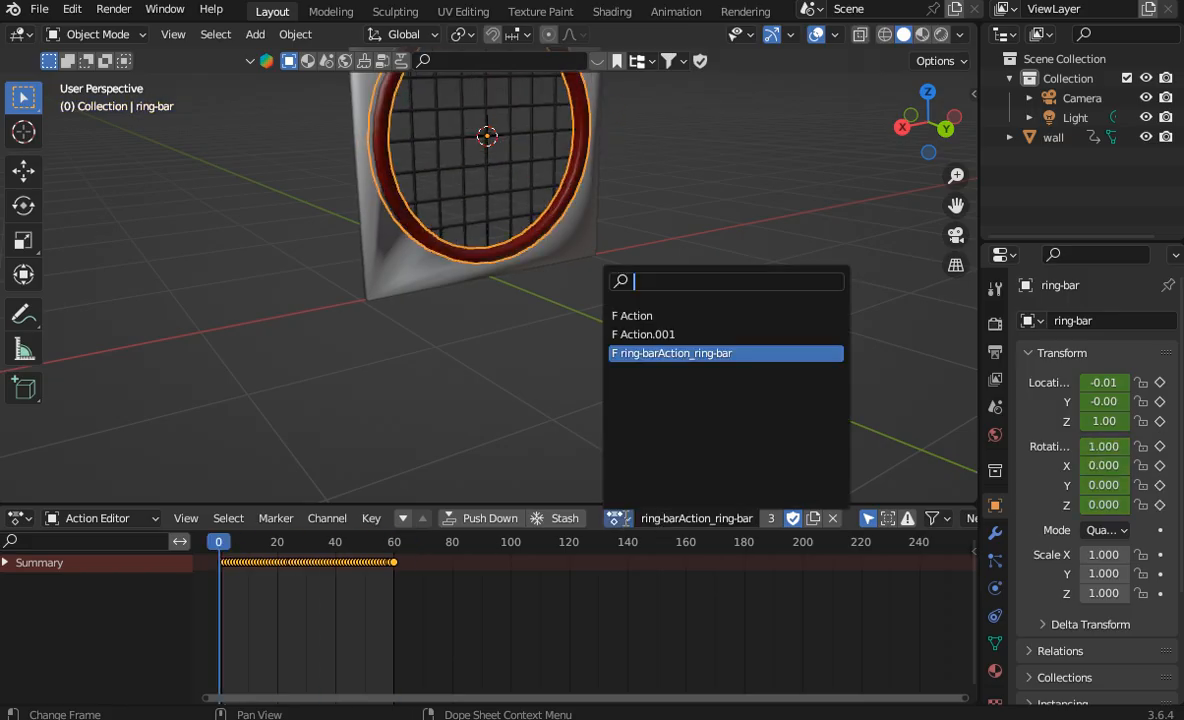
pyautogui.click(645, 334)
pyautogui.moveTo(222, 542)
pyautogui.mouseDown()
pyautogui.moveTo(367, 542)
pyautogui.moveTo(293, 563)
pyautogui.moveTo(221, 545)
pyautogui.mouseUp()
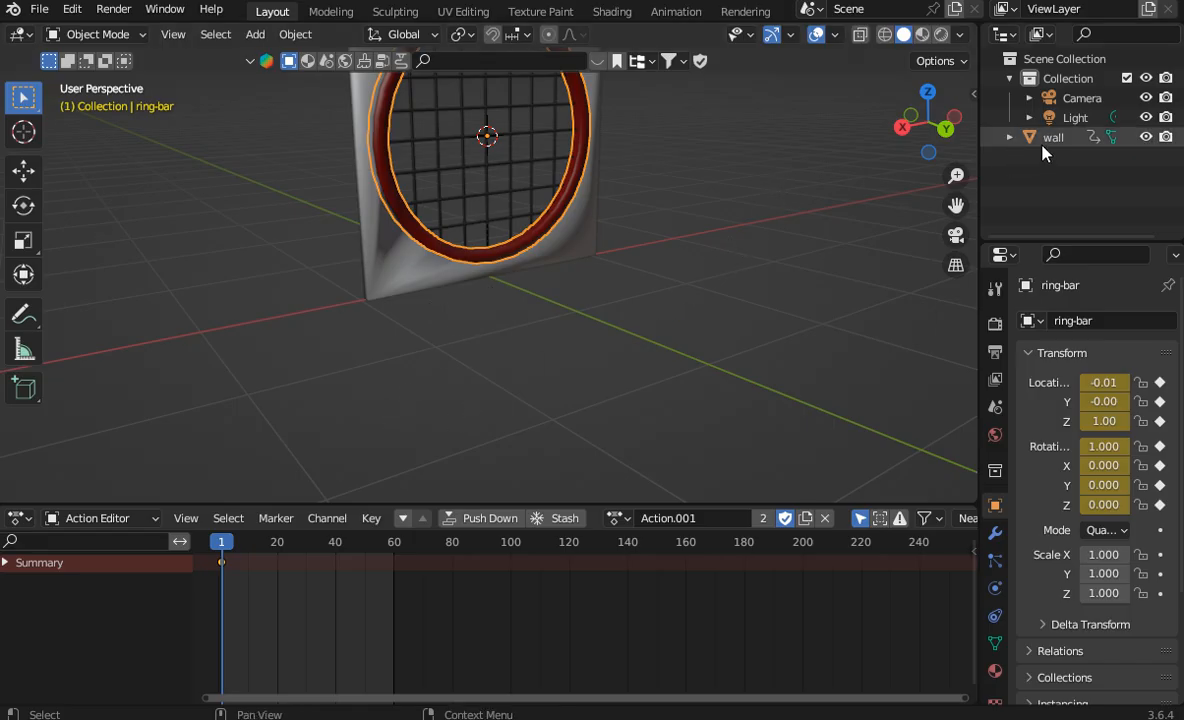
# Step: Widen the Outliner with the wall's hierarchy expanded, and delete the light and the camera from the scene
pyautogui.moveTo(980, 211); pyautogui.dragTo(870, 211)
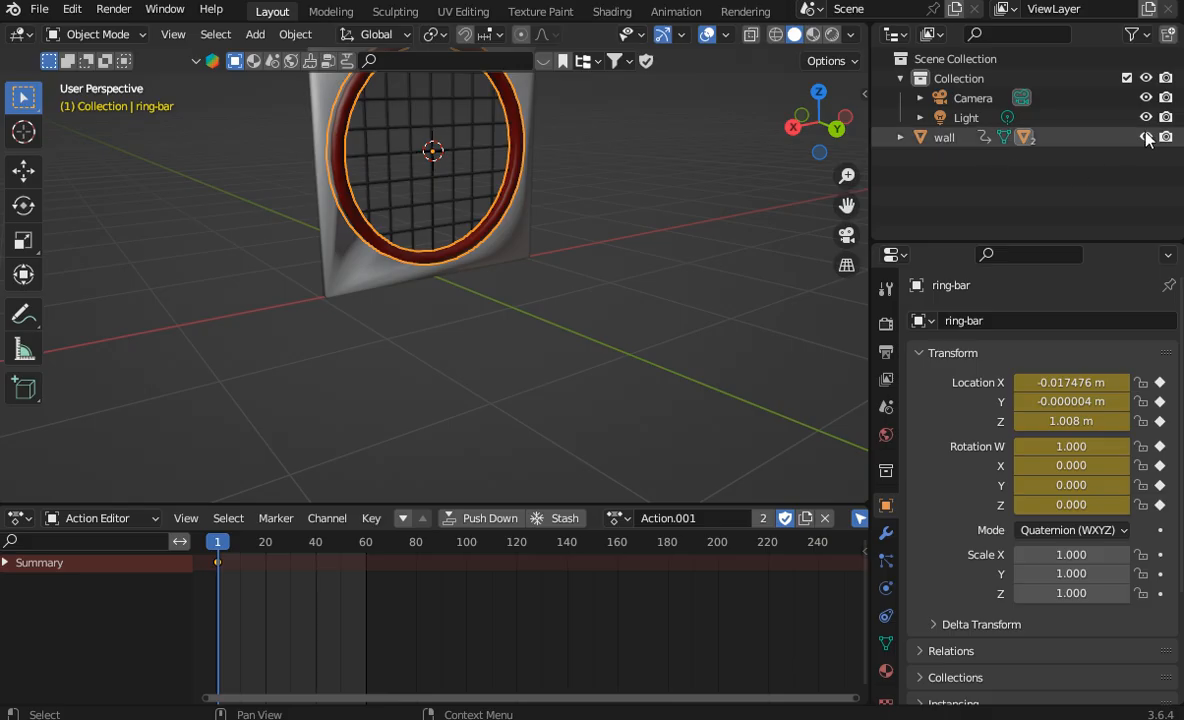
pyautogui.click(901, 139)
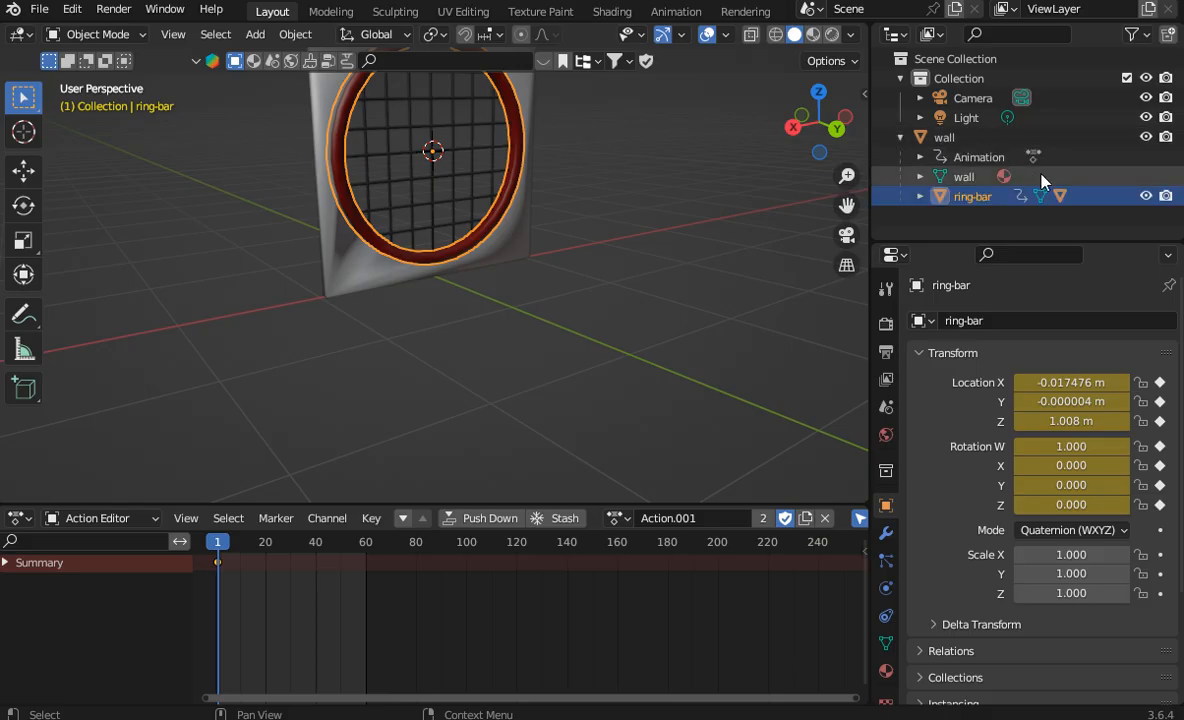
pyautogui.rightClick(955, 117)
pyautogui.click(944, 117)
pyautogui.rightClick(978, 104)
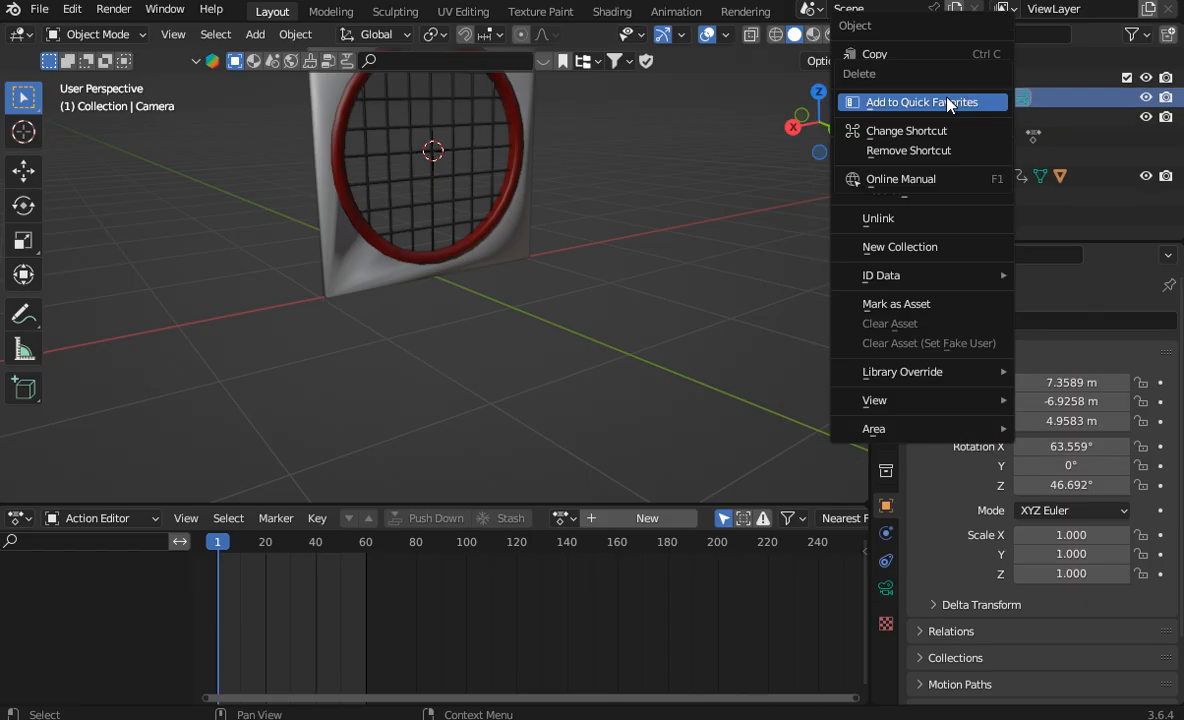
pyautogui.click(951, 104)
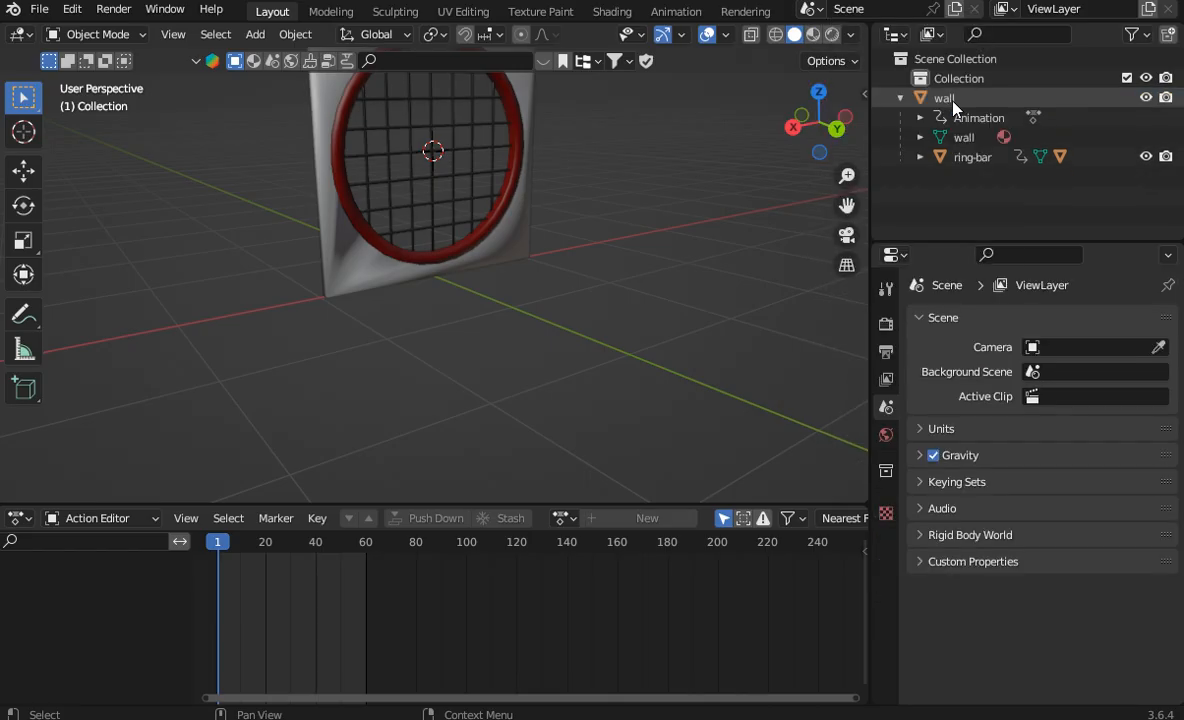
# Step: Hide the wall and put the ring-bar into Edit Mode with its outer side in close view
pyautogui.click(1146, 97)
pyautogui.moveTo(808, 160); pyautogui.dragTo(840, 108)
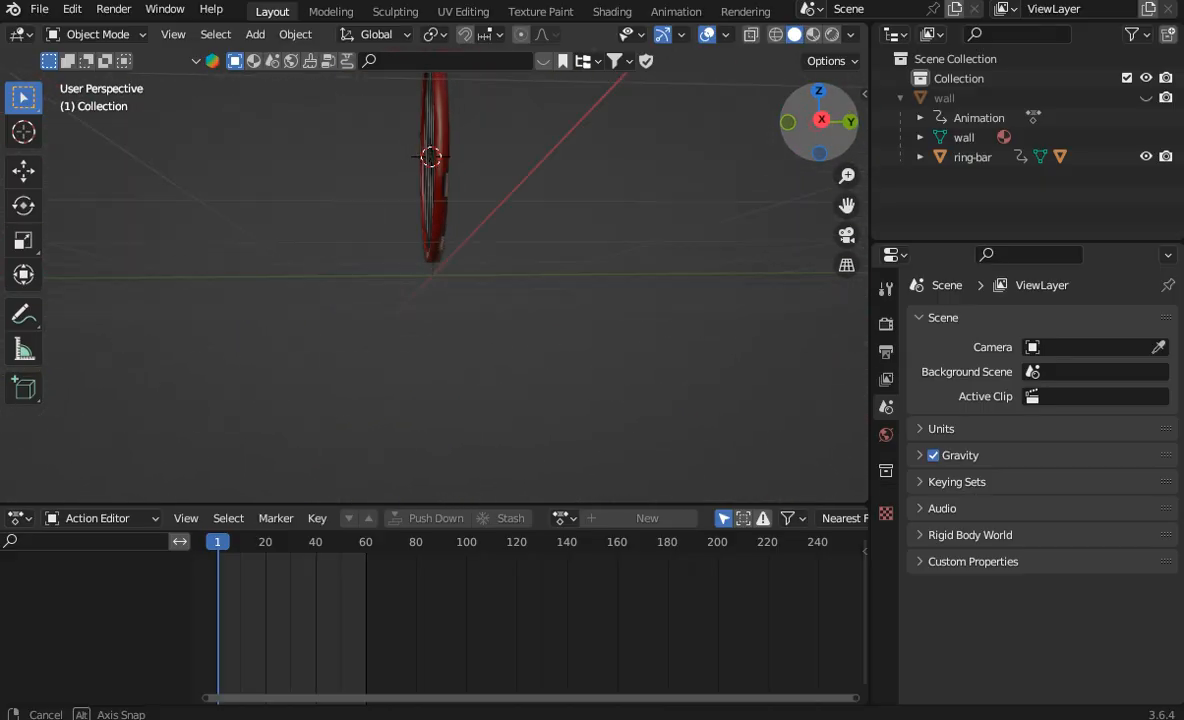
pyautogui.scroll(4, 653, 195)
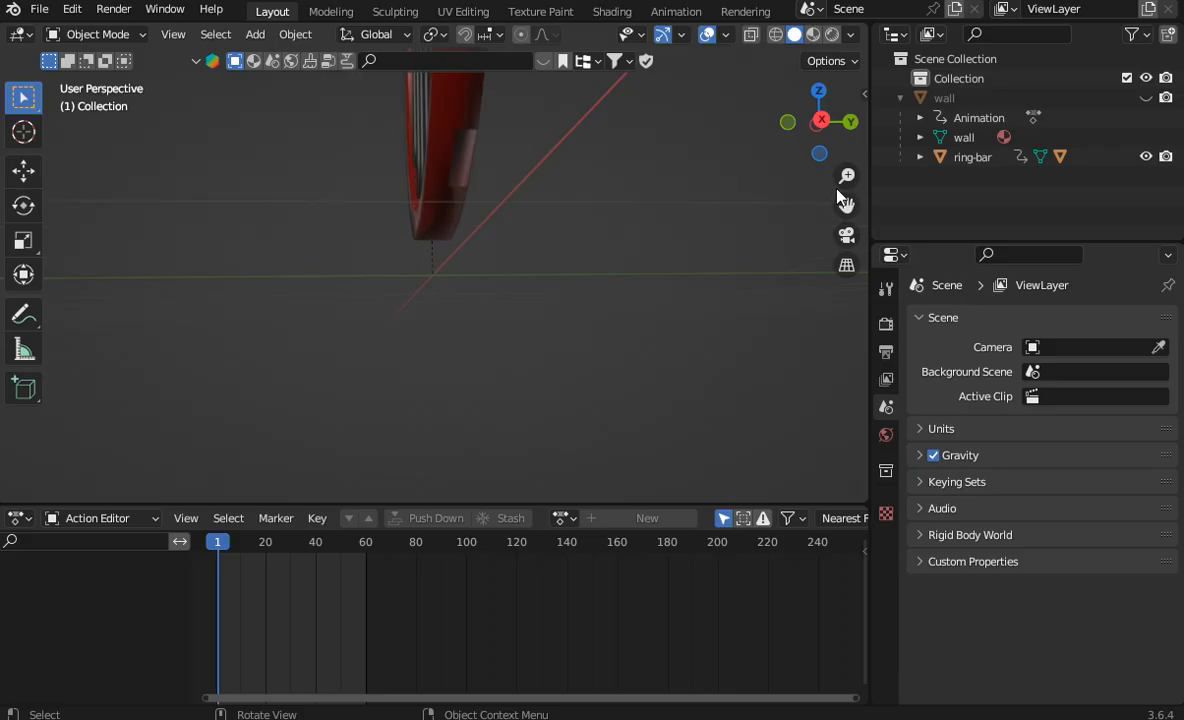
pyautogui.moveTo(844, 203); pyautogui.dragTo(757, 438)
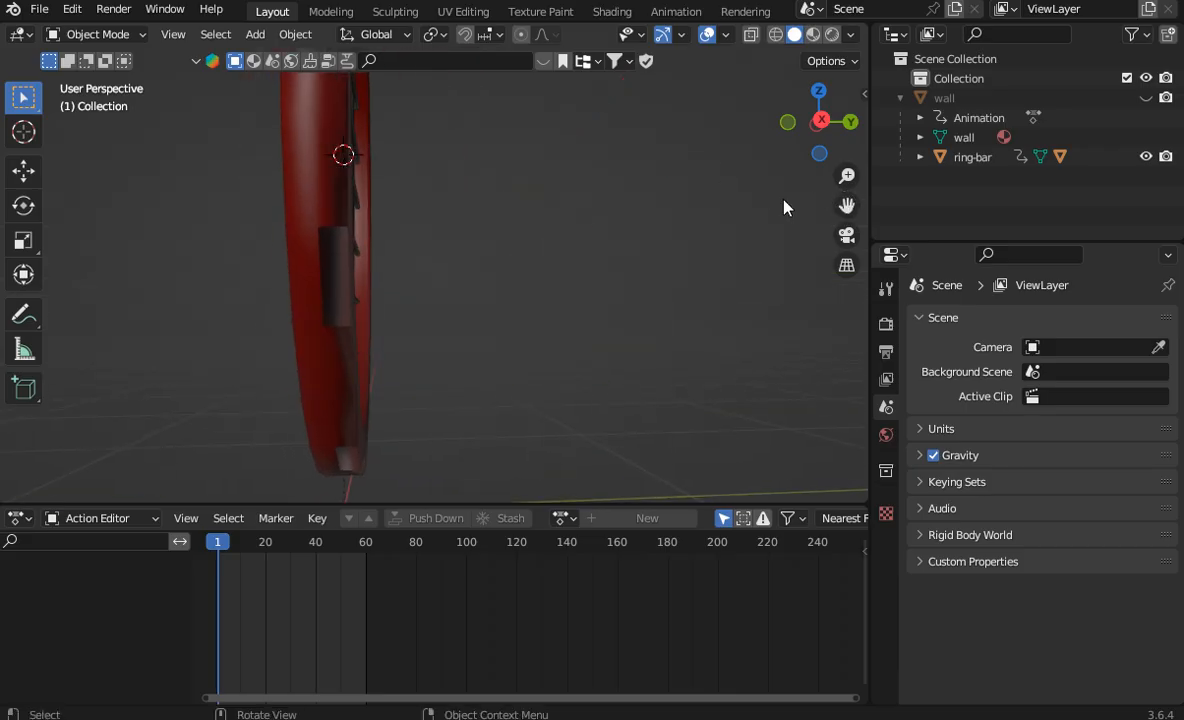
pyautogui.click(346, 291)
pyautogui.click(110, 34)
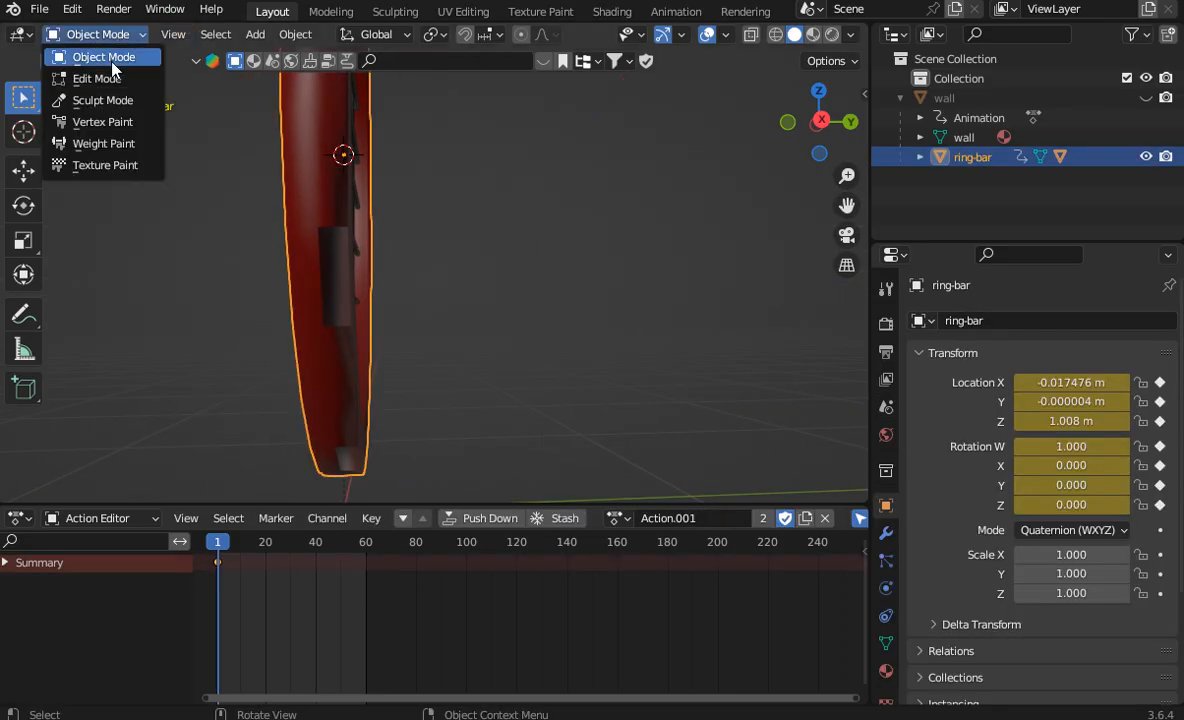
pyautogui.click(108, 78)
pyautogui.scroll(1, 533, 182)
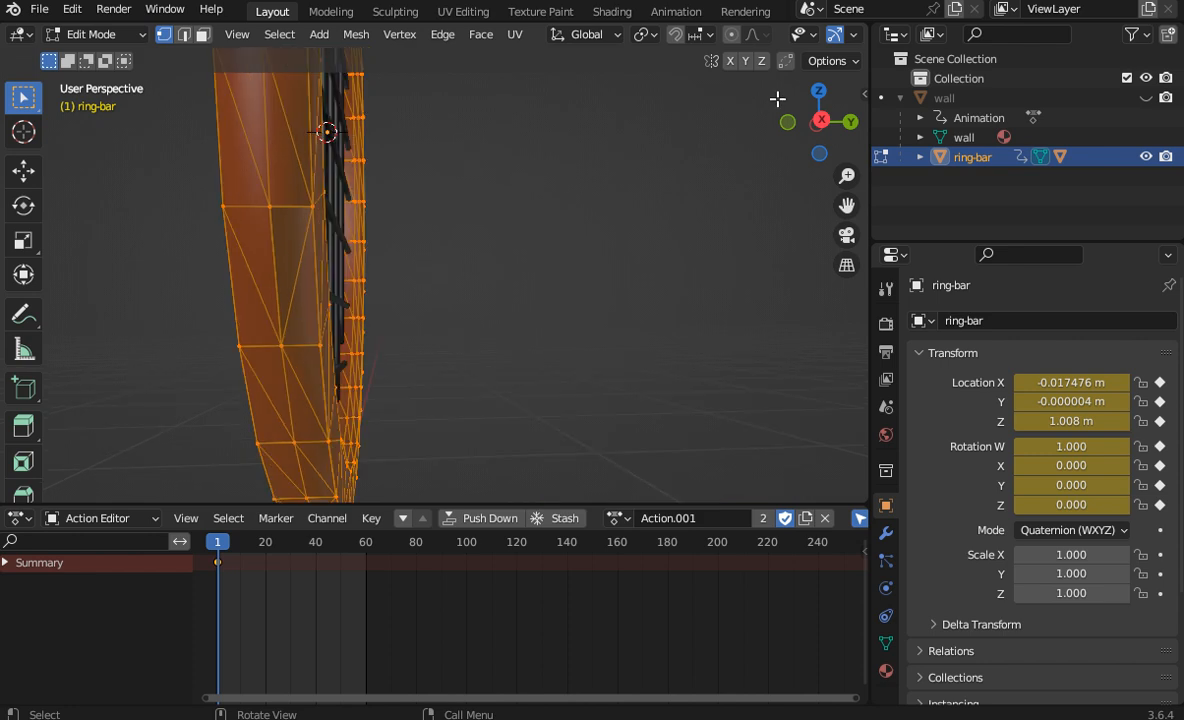
# Step: Delete the two adjoining triangular faces on the ring-bar's outer rim
pyautogui.moveTo(790, 110); pyautogui.dragTo(737, 98)
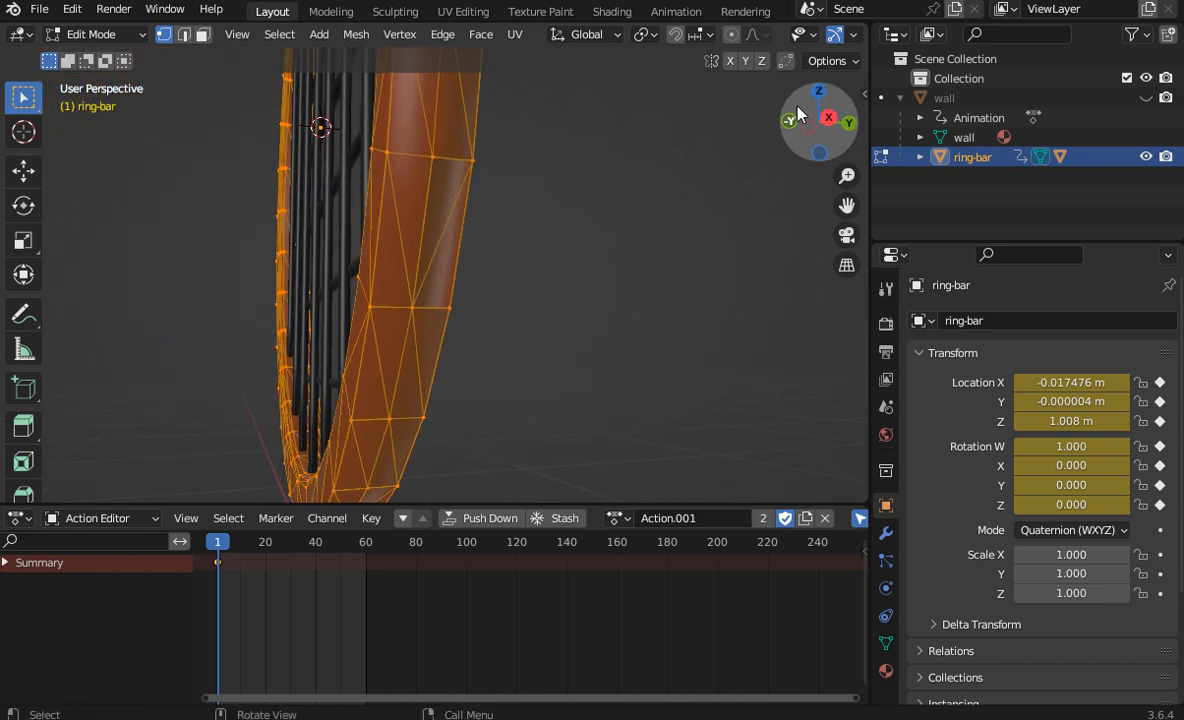
pyautogui.click(203, 35)
pyautogui.click(431, 208)
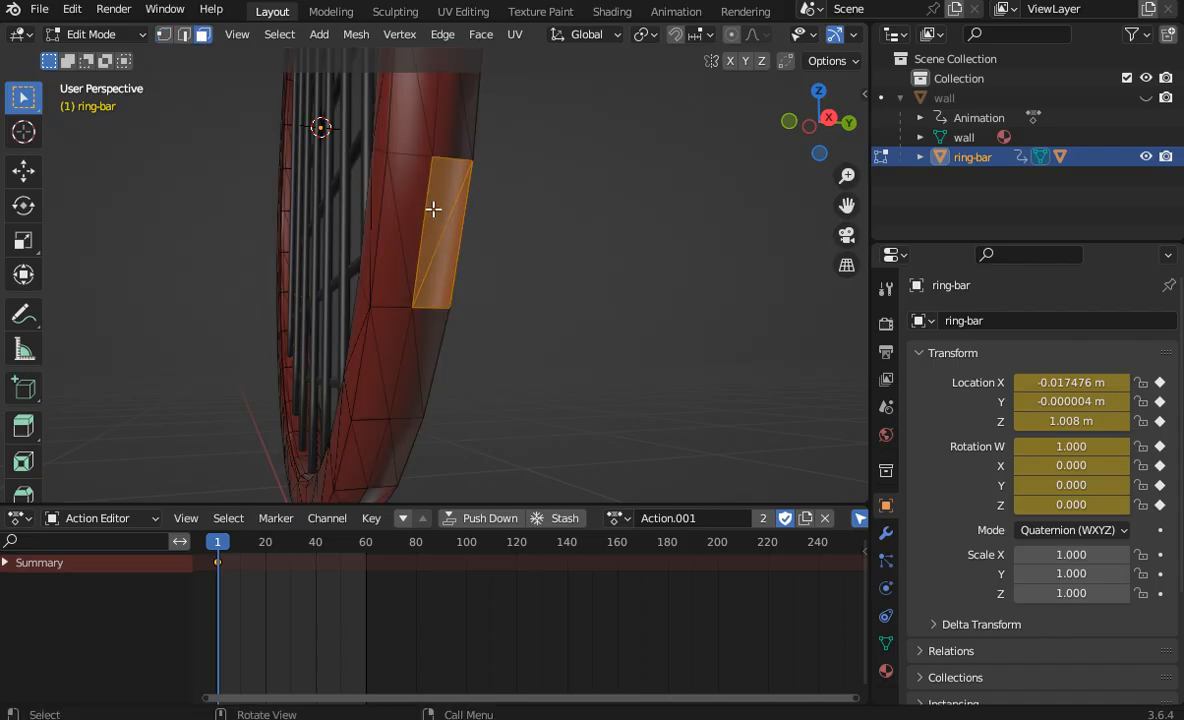
pyautogui.rightClick(431, 207)
pyautogui.click(368, 568)
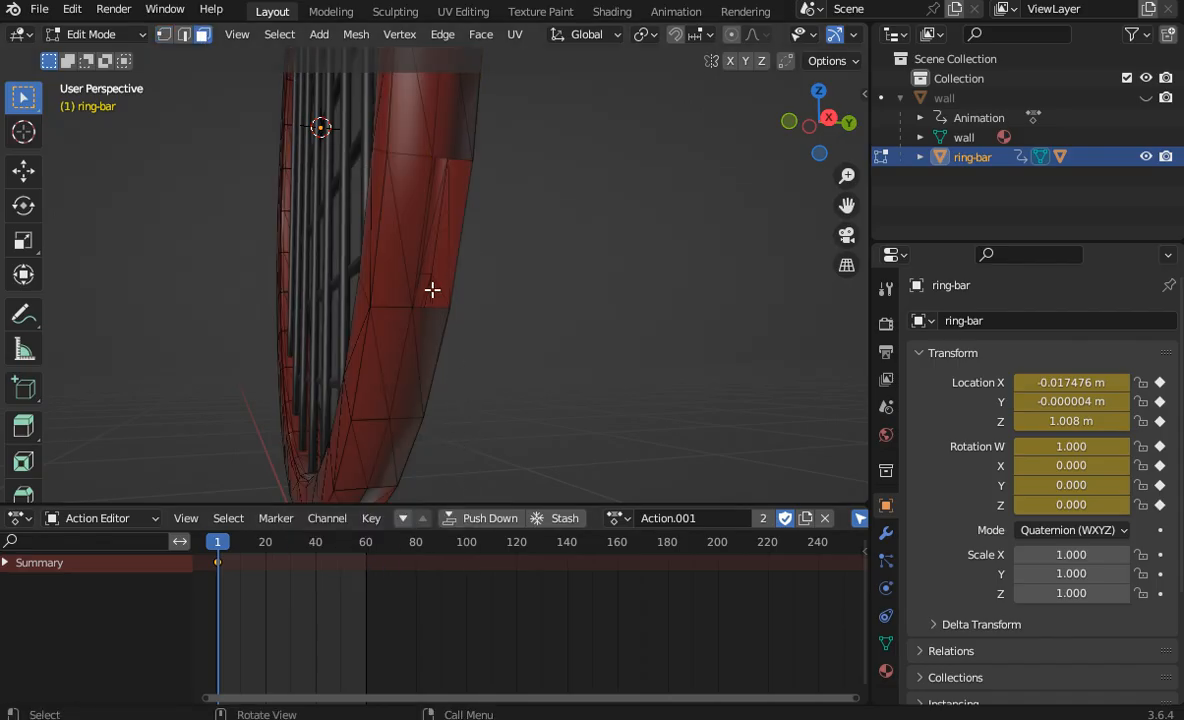
# Step: Fill the hole in the ring-bar's outer rim with a new face between its corner vertices, and clear the selection
pyautogui.click(164, 36)
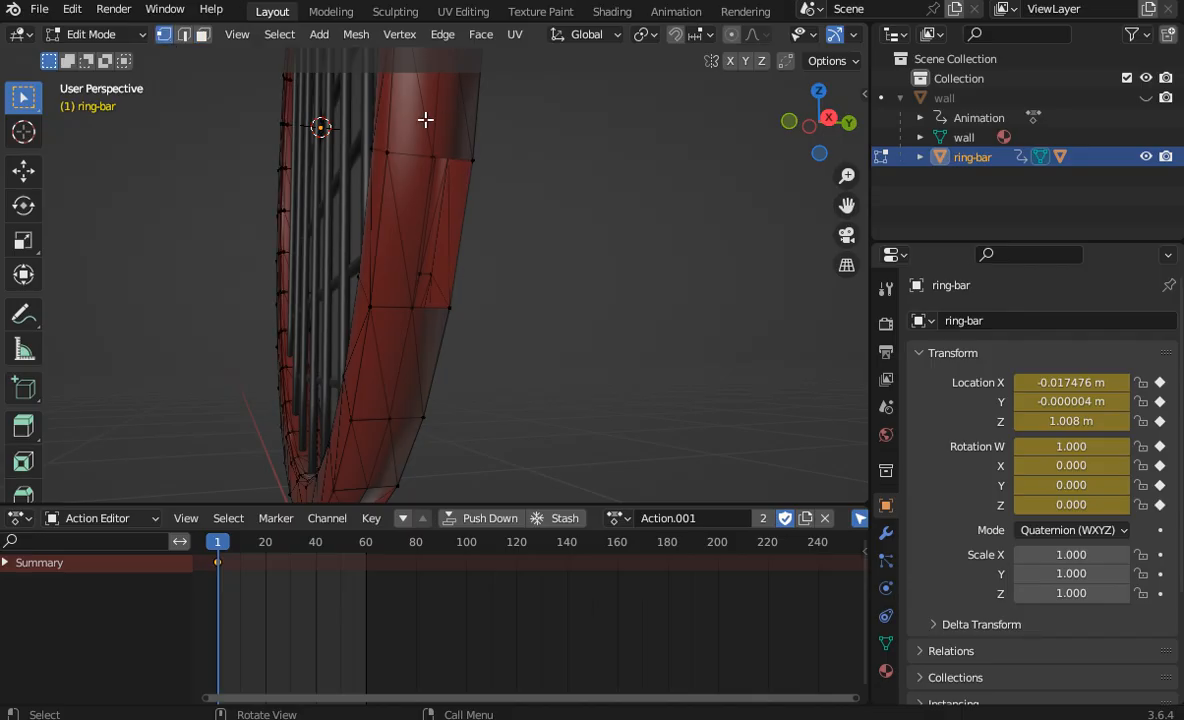
pyautogui.click(430, 154)
pyautogui.keyDown('shift'); pyautogui.click(471, 158); pyautogui.keyUp('shift')
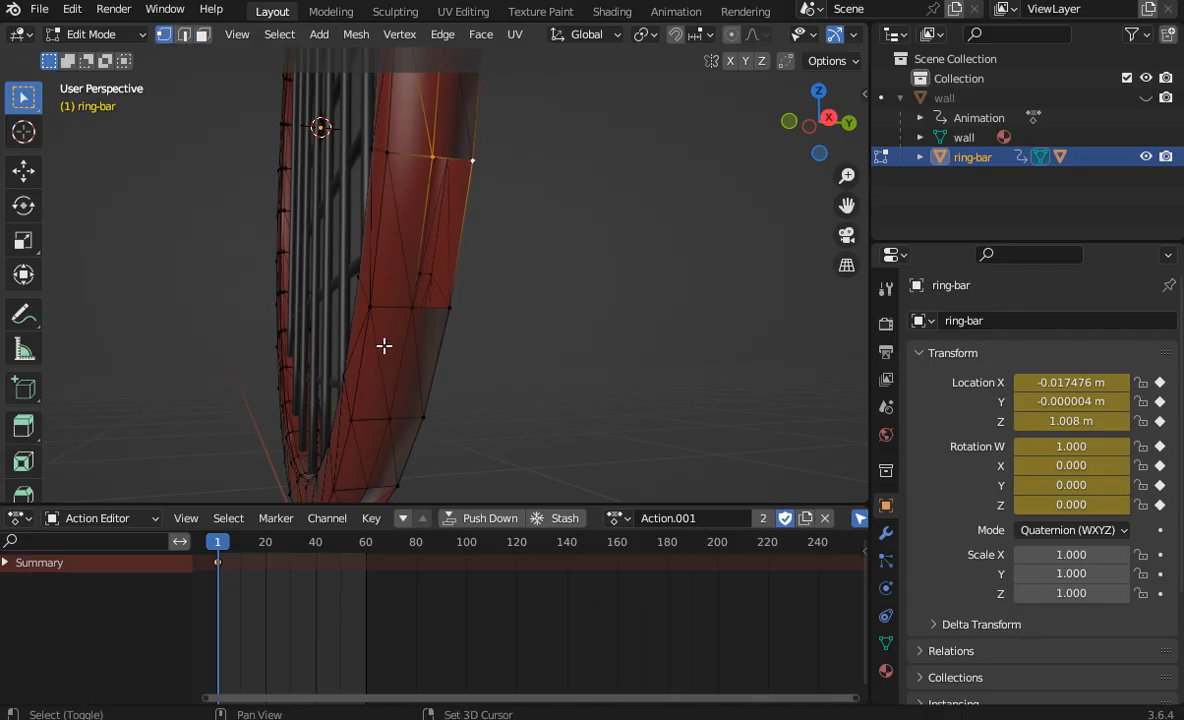
pyautogui.press('f')
pyautogui.click(588, 282)
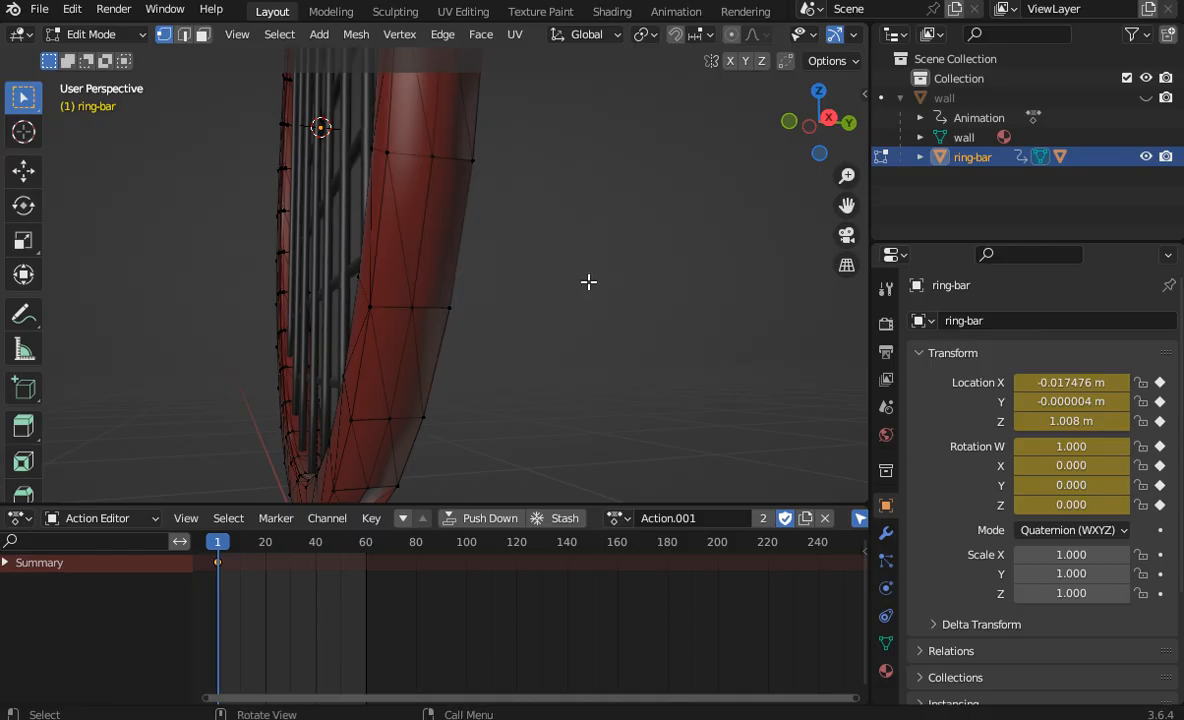
# Step: Delete the dark, wrongly shaded faces on the underside of the ring-bar's rim
pyautogui.moveTo(848, 210); pyautogui.dragTo(878, 95)
pyautogui.moveTo(838, 151); pyautogui.dragTo(818, 40)
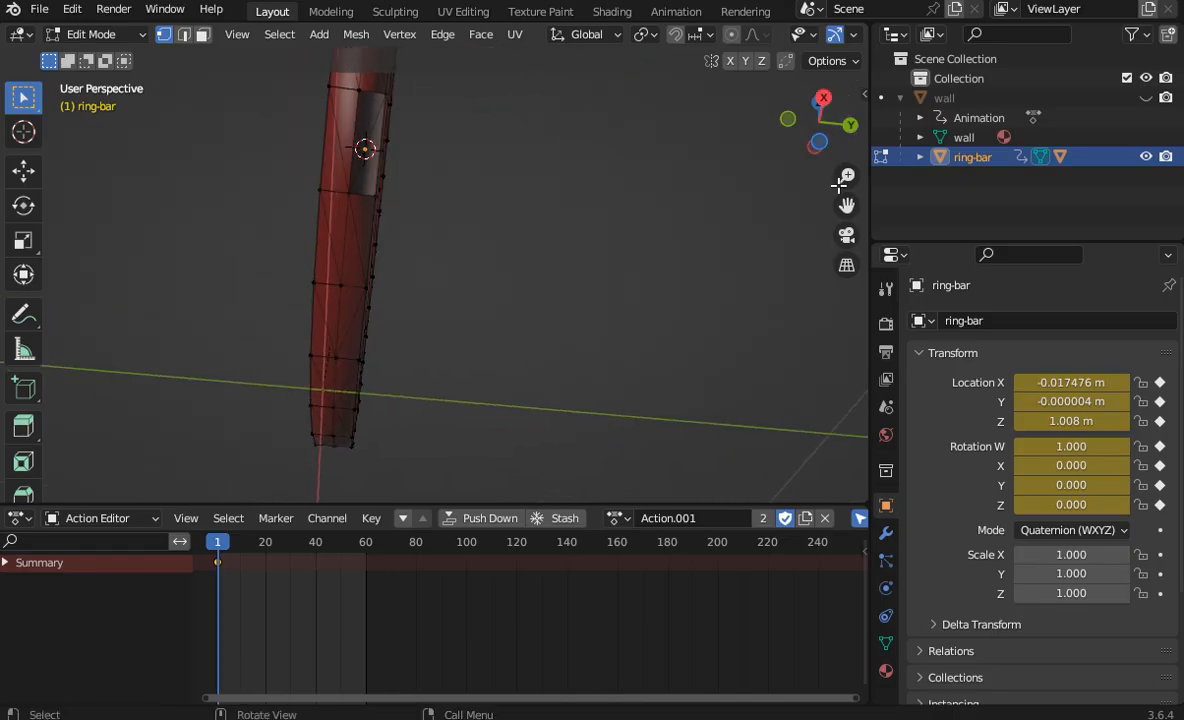
pyautogui.moveTo(840, 204); pyautogui.dragTo(877, 286)
pyautogui.scroll(2, 727, 230)
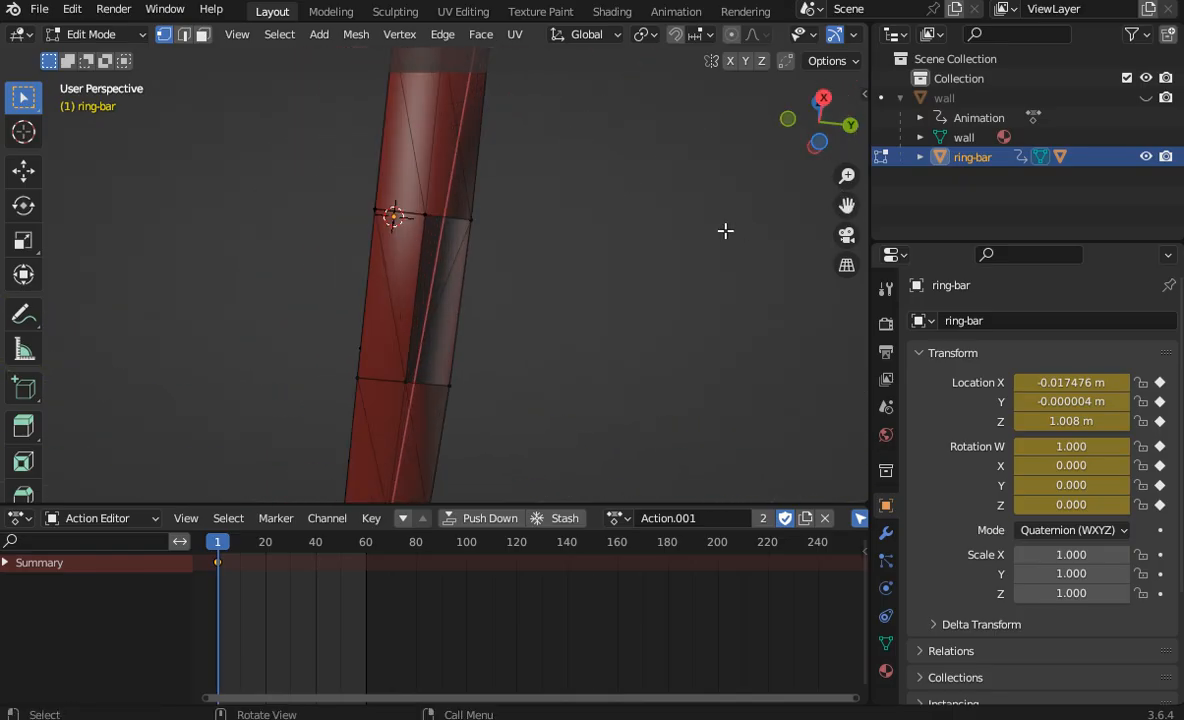
pyautogui.click(204, 38)
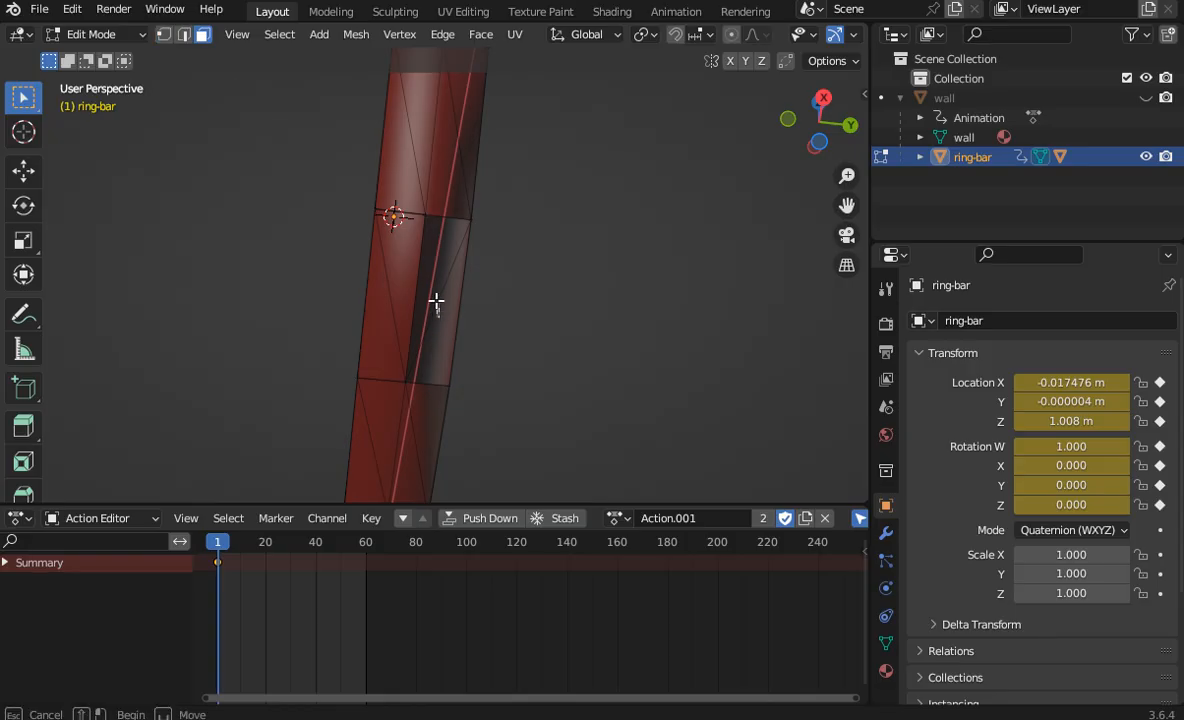
pyautogui.rightClick(398, 262)
pyautogui.click(345, 406)
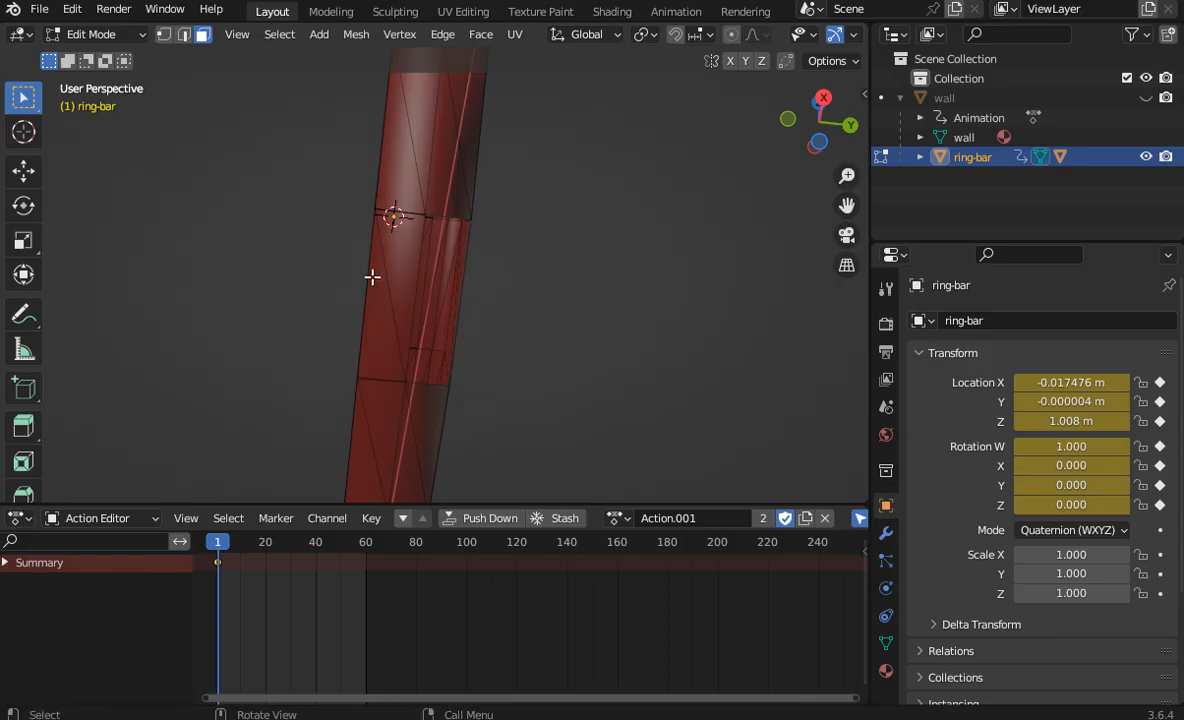
# Step: Close the gap on the underside of the ring-bar's rim with a face across its four corner vertices
pyautogui.click(163, 34)
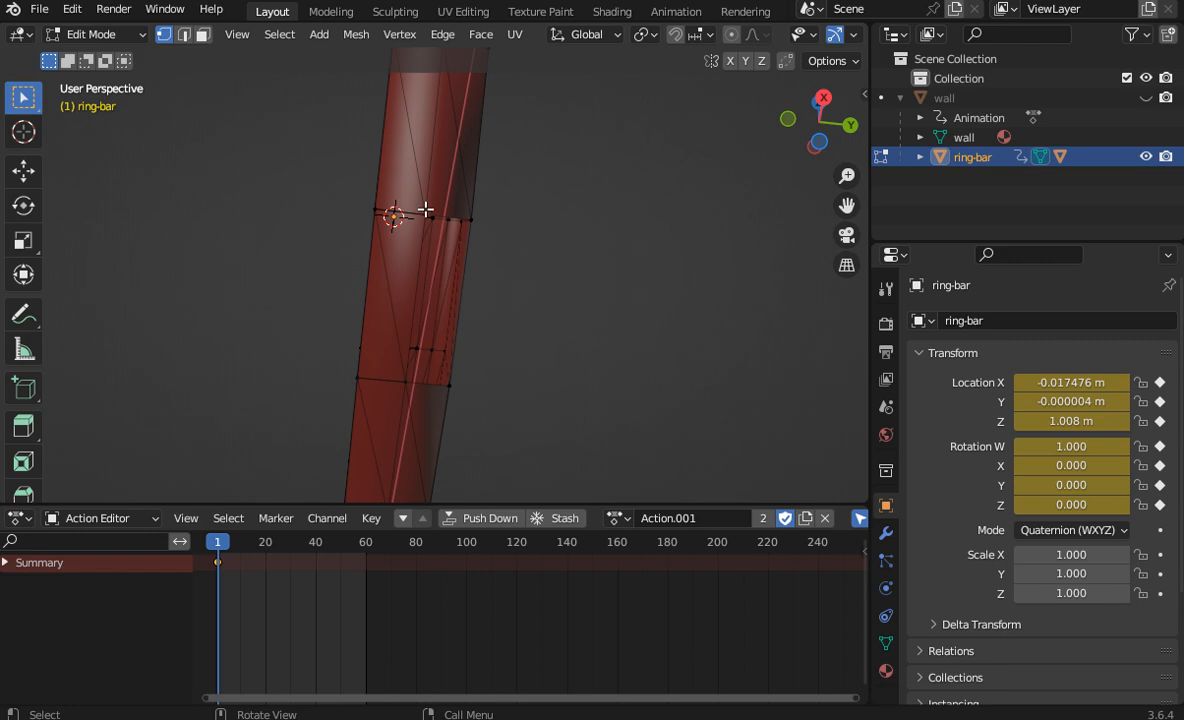
pyautogui.click(426, 210)
pyautogui.keyDown('shift'); pyautogui.click(454, 209); pyautogui.keyUp('shift')
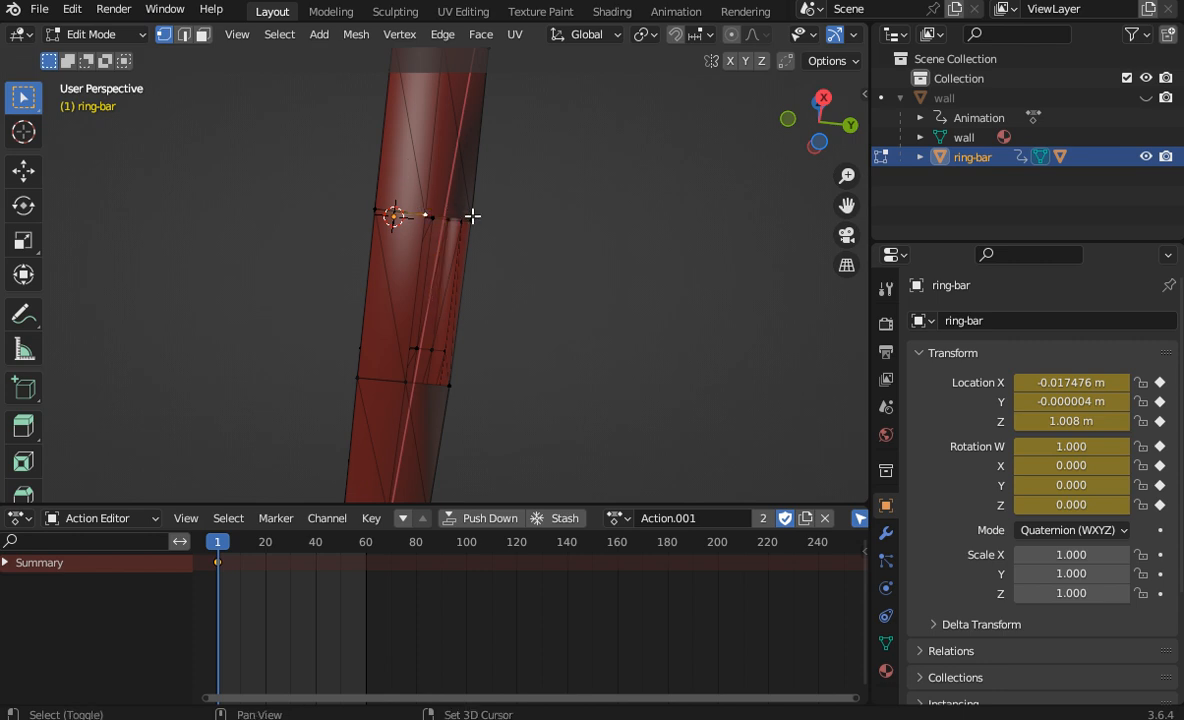
pyautogui.keyDown('shift'); pyautogui.click(471, 219); pyautogui.keyUp('shift')
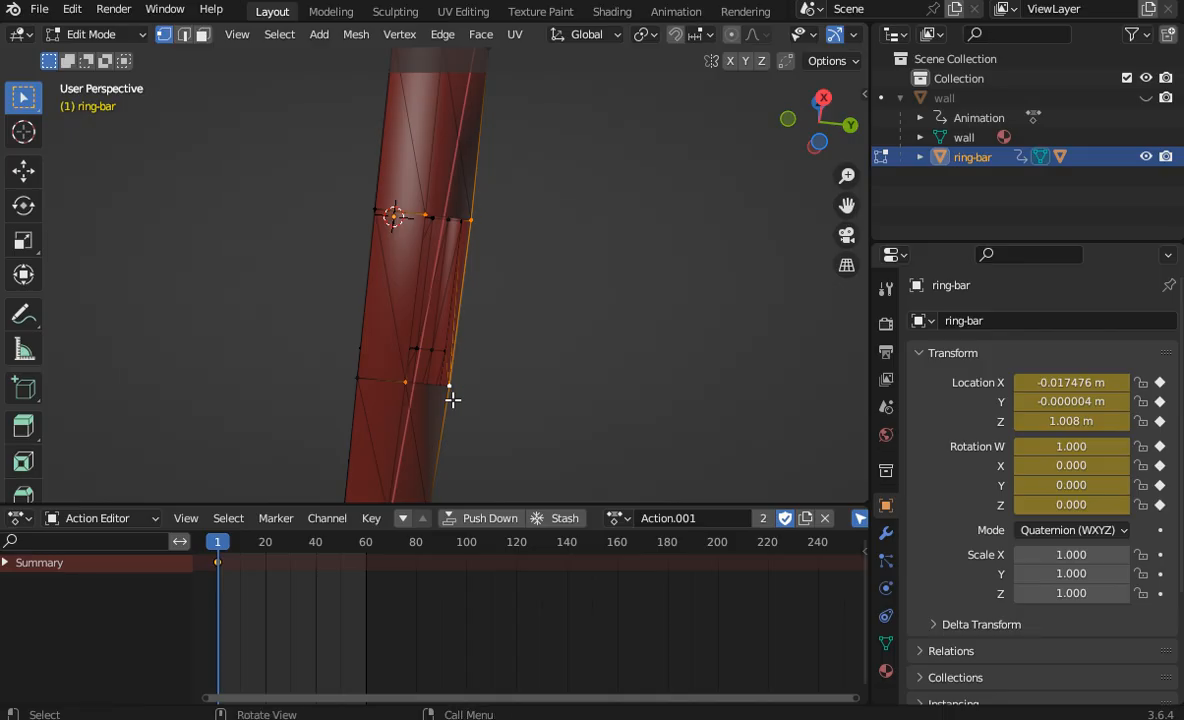
pyautogui.moveTo(452, 396); pyautogui.dragTo(792, 177, button='middle')
pyautogui.moveTo(806, 138); pyautogui.dragTo(953, 180)
pyautogui.click(951, 179)
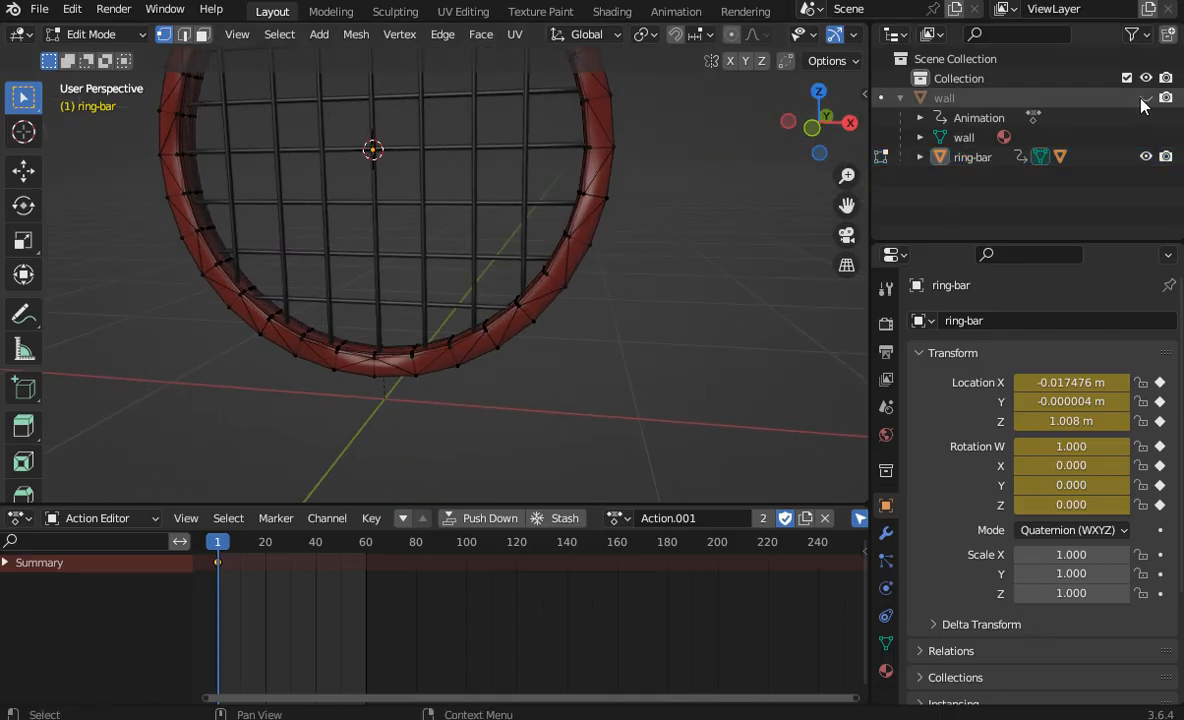
# Step: Unhide the wall, select it together with the ring-bar and concrete-bar13, and return to Object Mode
pyautogui.click(1146, 97)
pyautogui.click(920, 157)
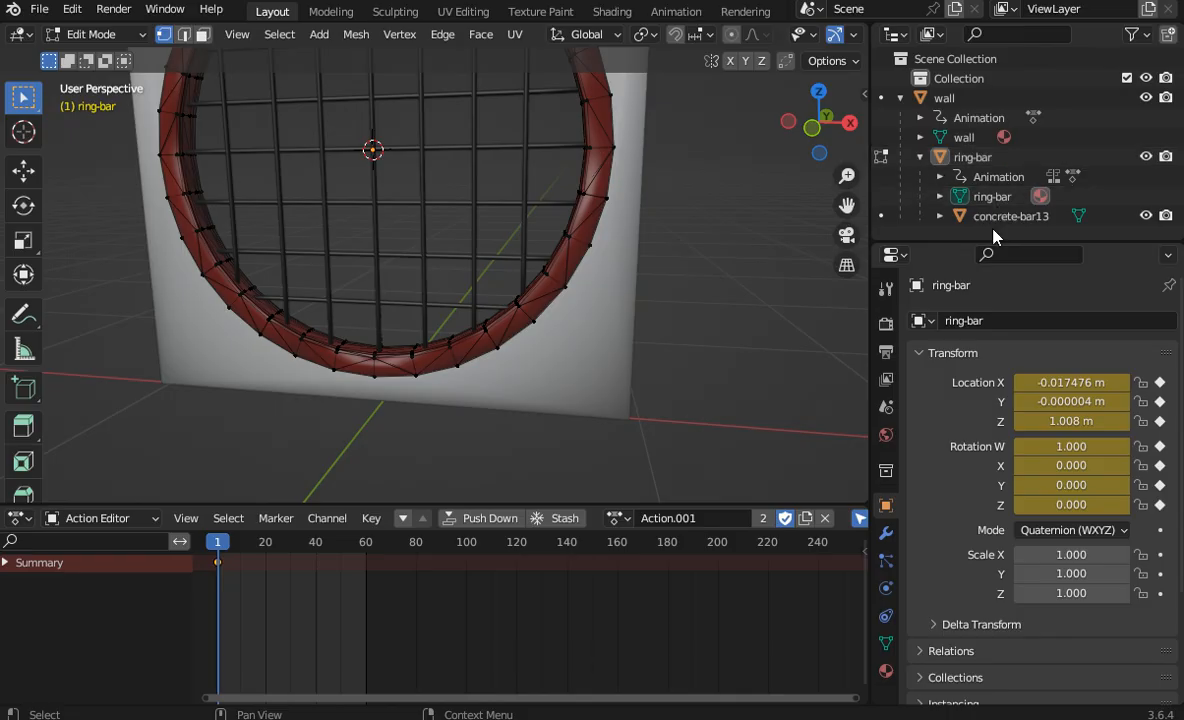
pyautogui.moveTo(918, 216); pyautogui.dragTo(855, 89)
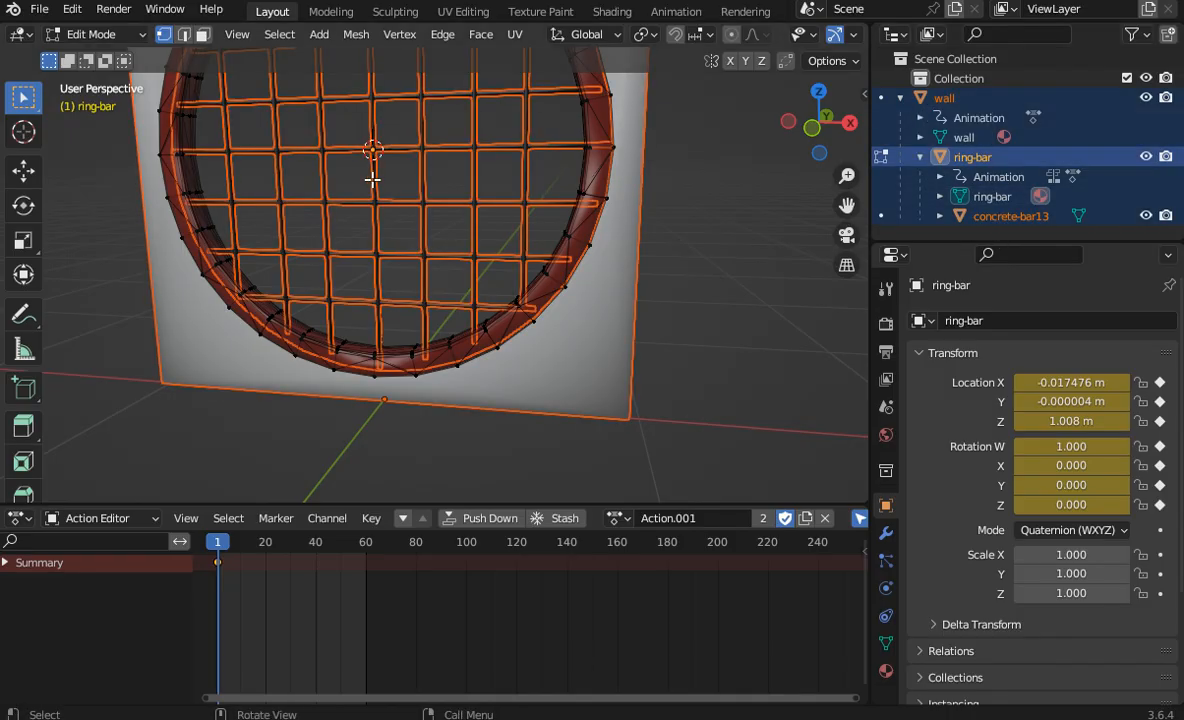
pyautogui.click(91, 34)
pyautogui.click(100, 53)
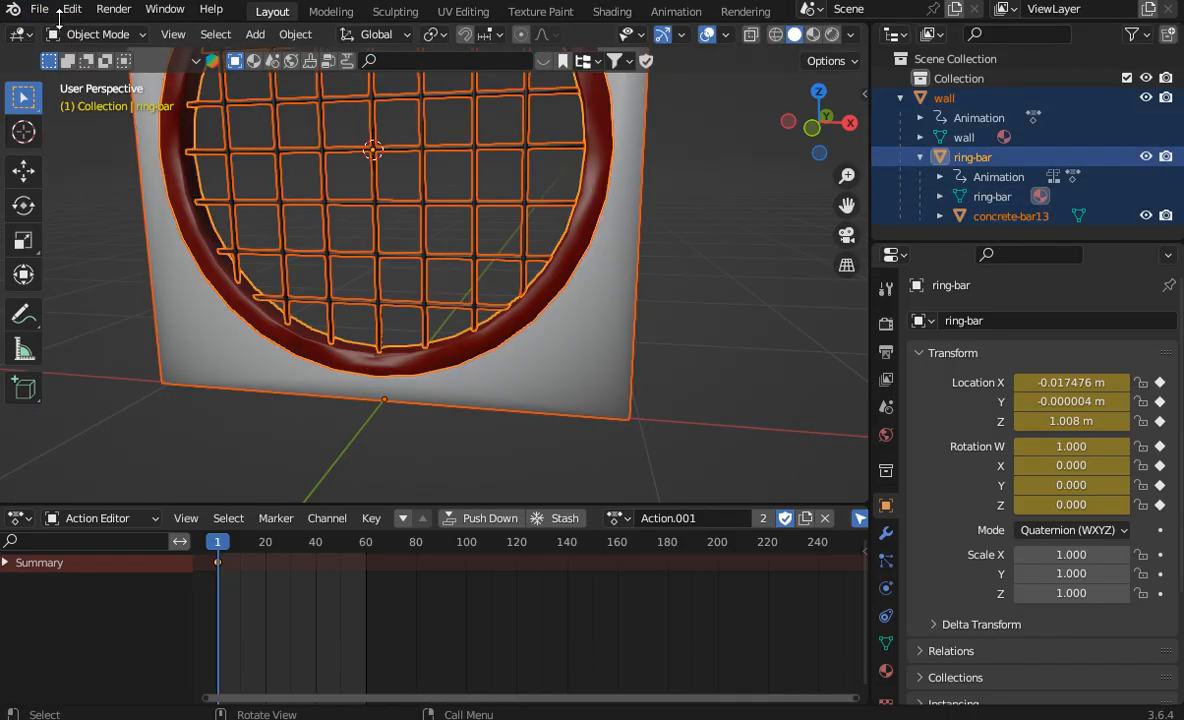
# Step: Start a glTF 2.0 export with the Downloads folder as its destination
pyautogui.click(42, 10)
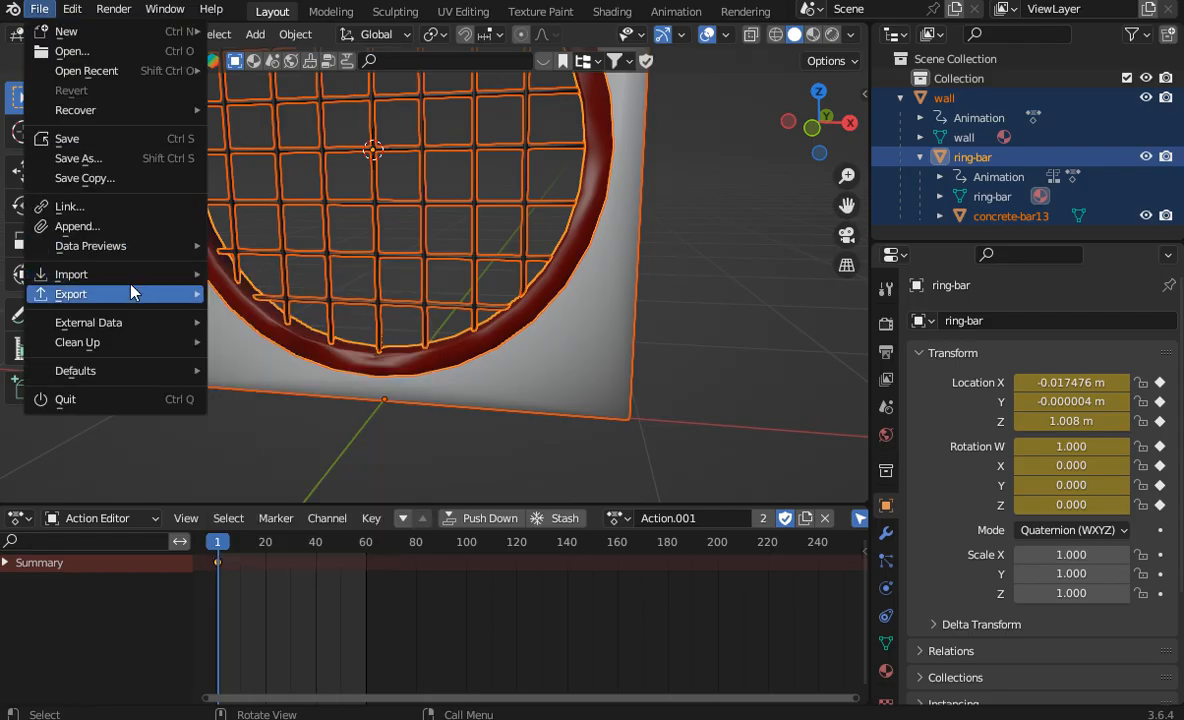
pyautogui.moveTo(120, 294)
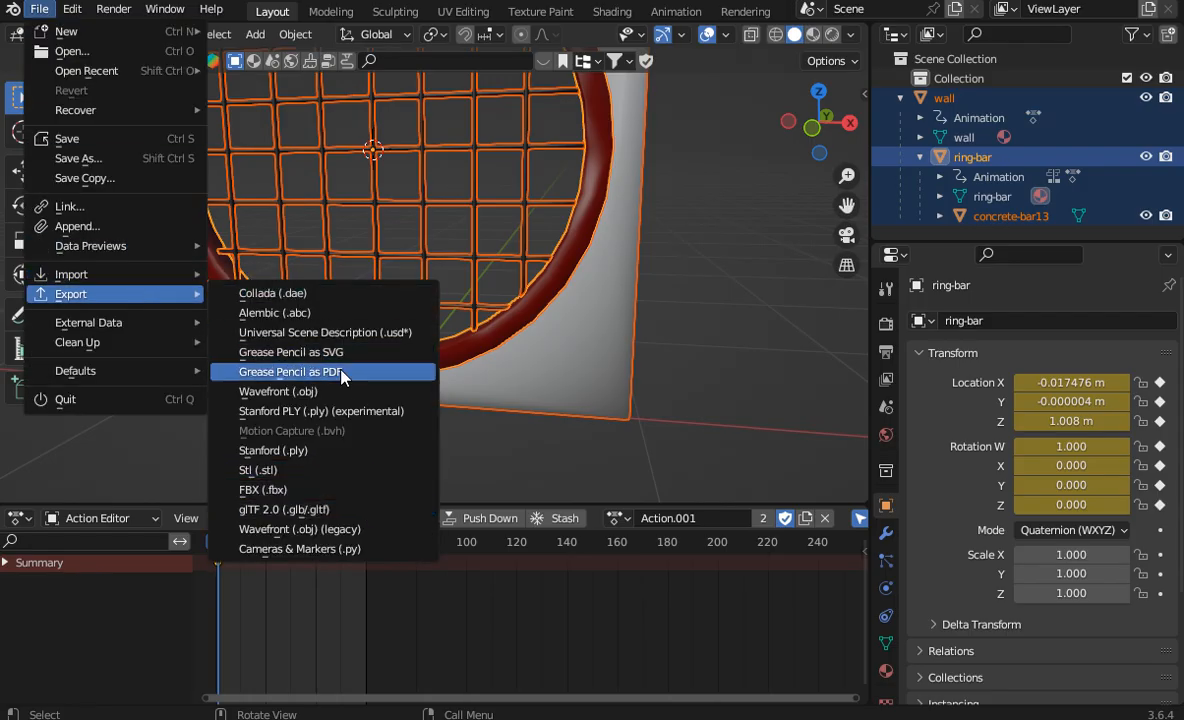
pyautogui.click(300, 509)
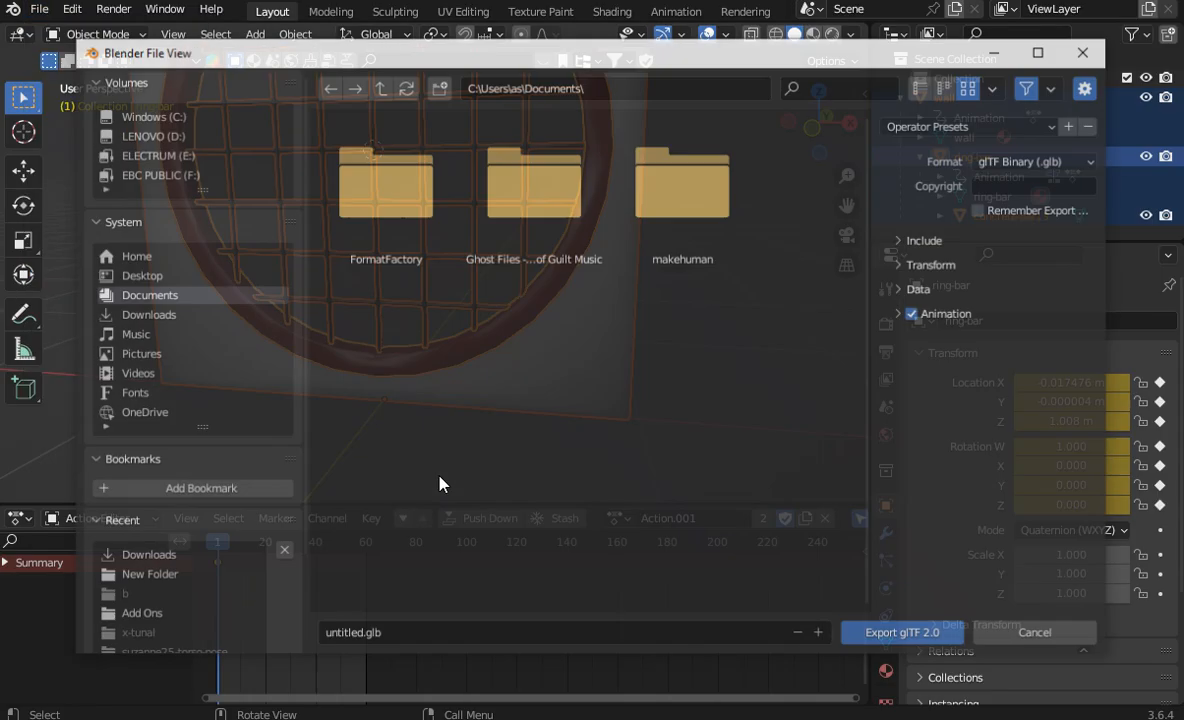
pyautogui.click(185, 314)
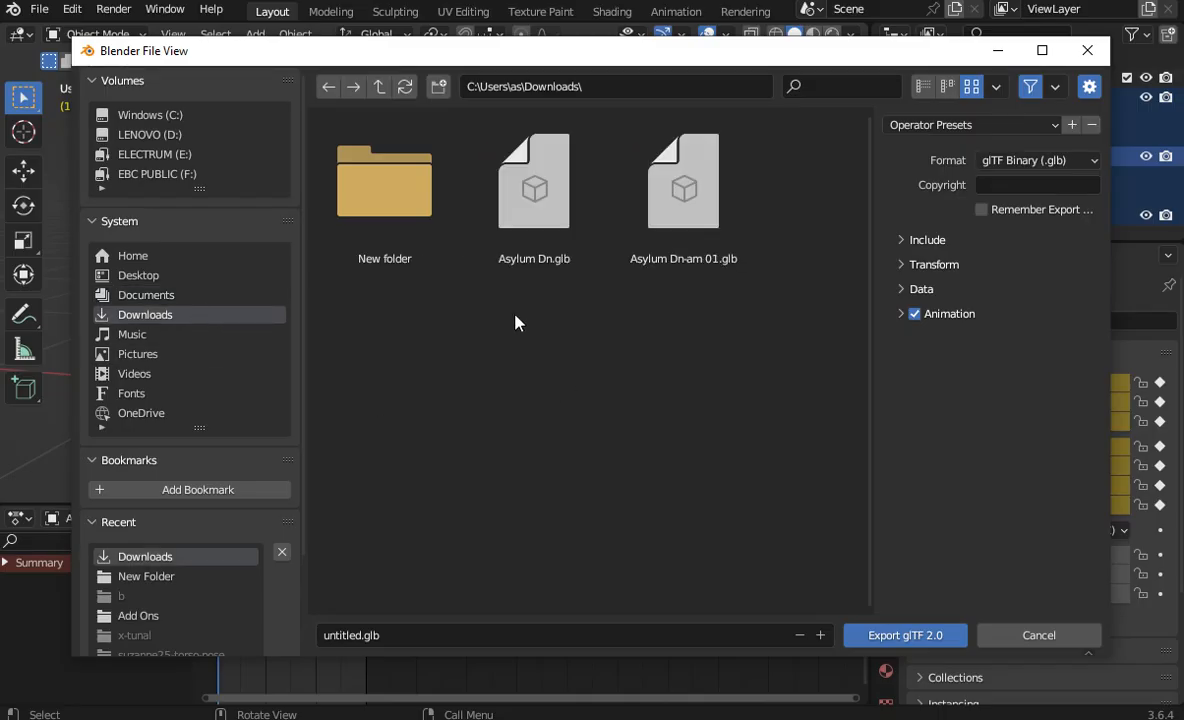
# Step: Delete the old Asylum Dn-am 01.glb and export the model as glTF Binary under that same file name
pyautogui.click(660, 262)
pyautogui.rightClick(722, 252)
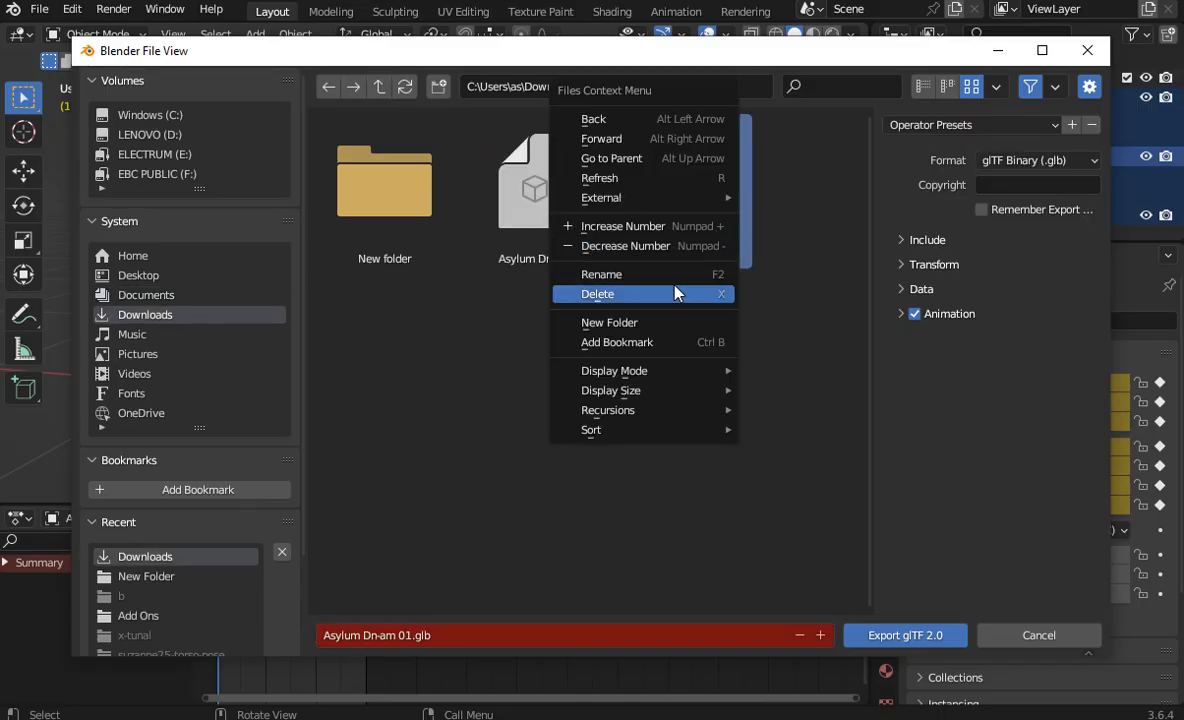
pyautogui.click(672, 294)
pyautogui.click(539, 534)
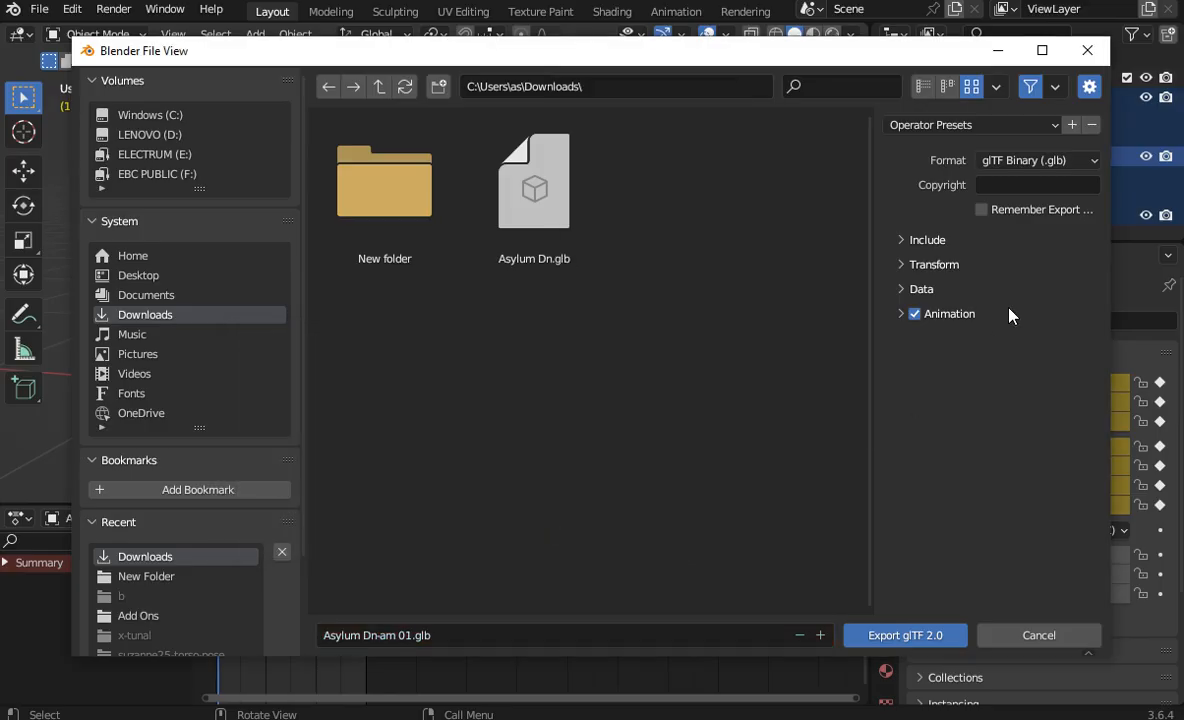
pyautogui.click(1013, 188)
pyautogui.click(905, 635)
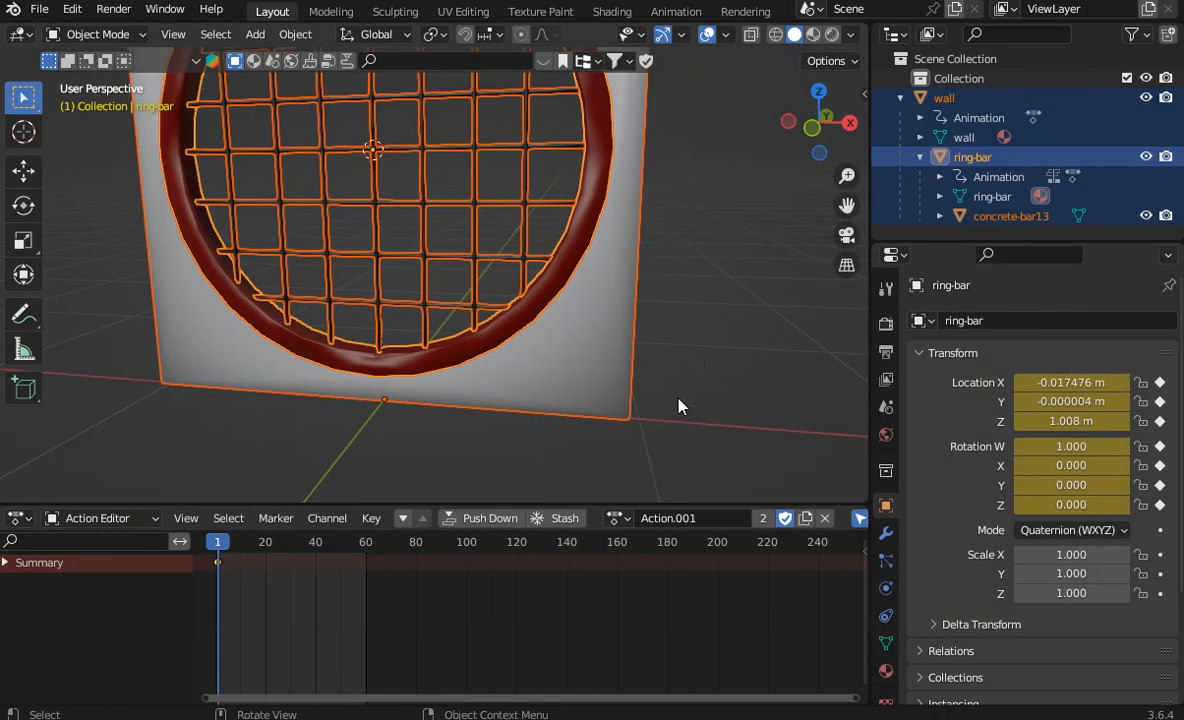
# Step: Switch to File Explorer, refresh the Downloads folder and open Asylum Dn-am 01.glb in 3D Viewer
pyautogui.click(300, 718)
pyautogui.rightClick(478, 537)
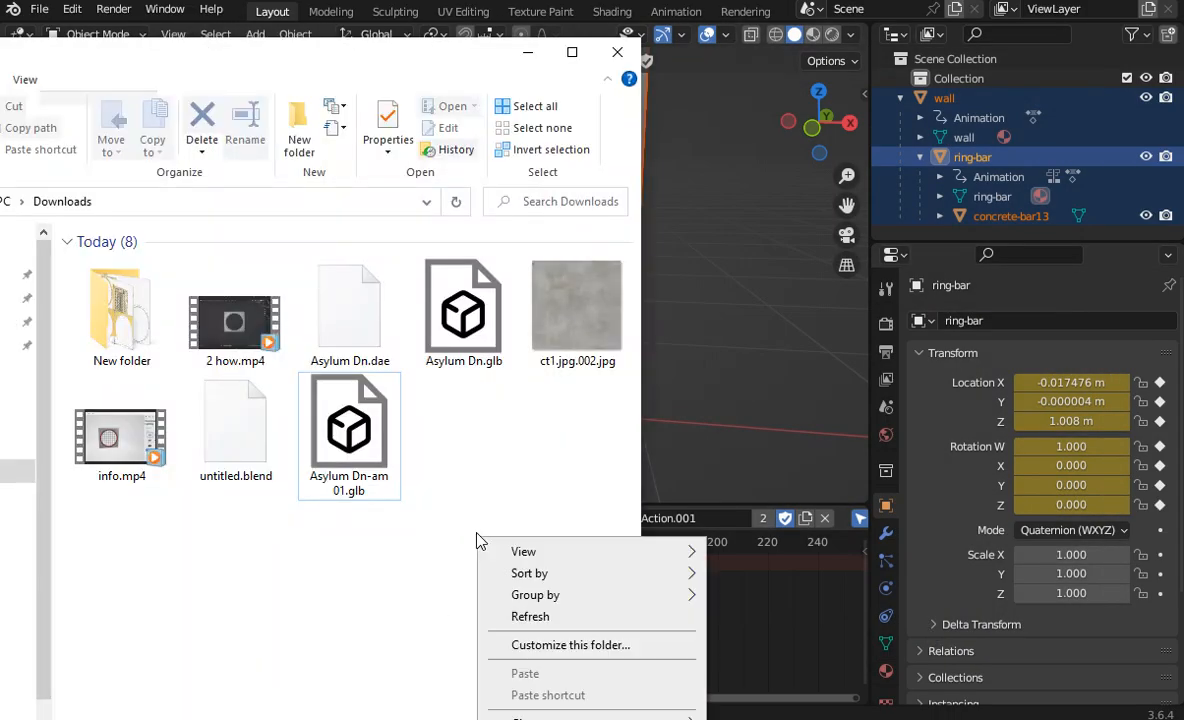
pyautogui.click(530, 616)
pyautogui.doubleClick(588, 363)
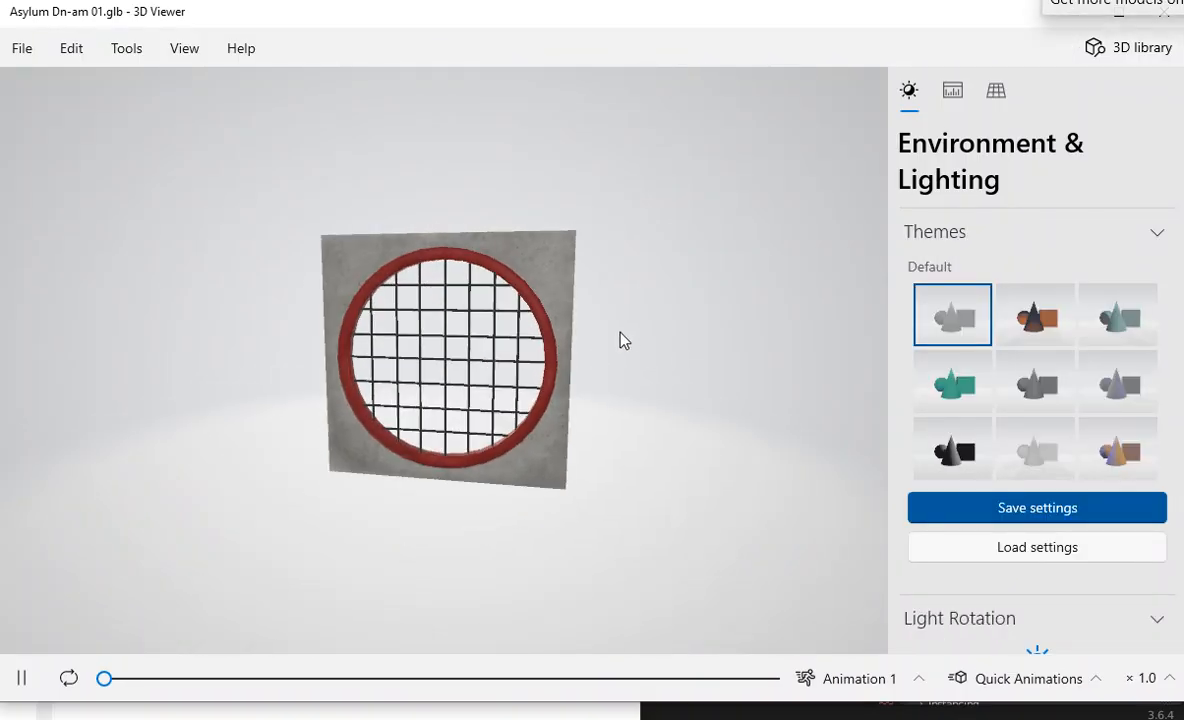
# Step: Play the model's Animation 2, and switch back to Animation 1
pyautogui.click(861, 680)
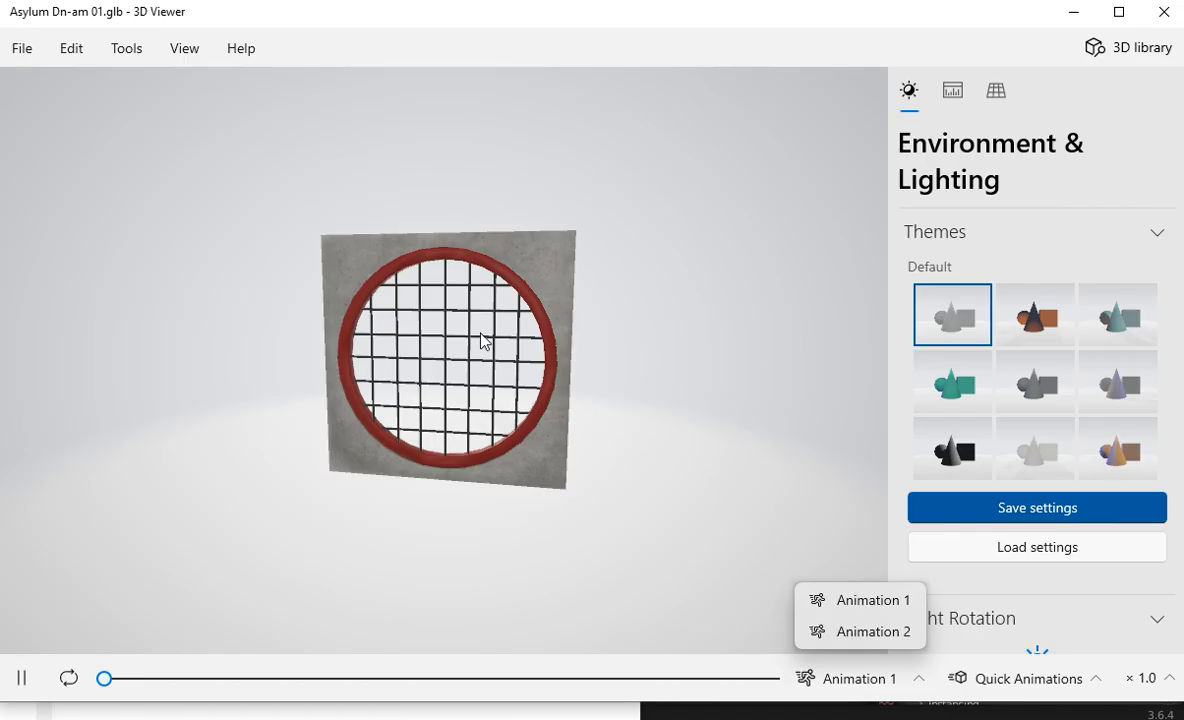
pyautogui.click(853, 634)
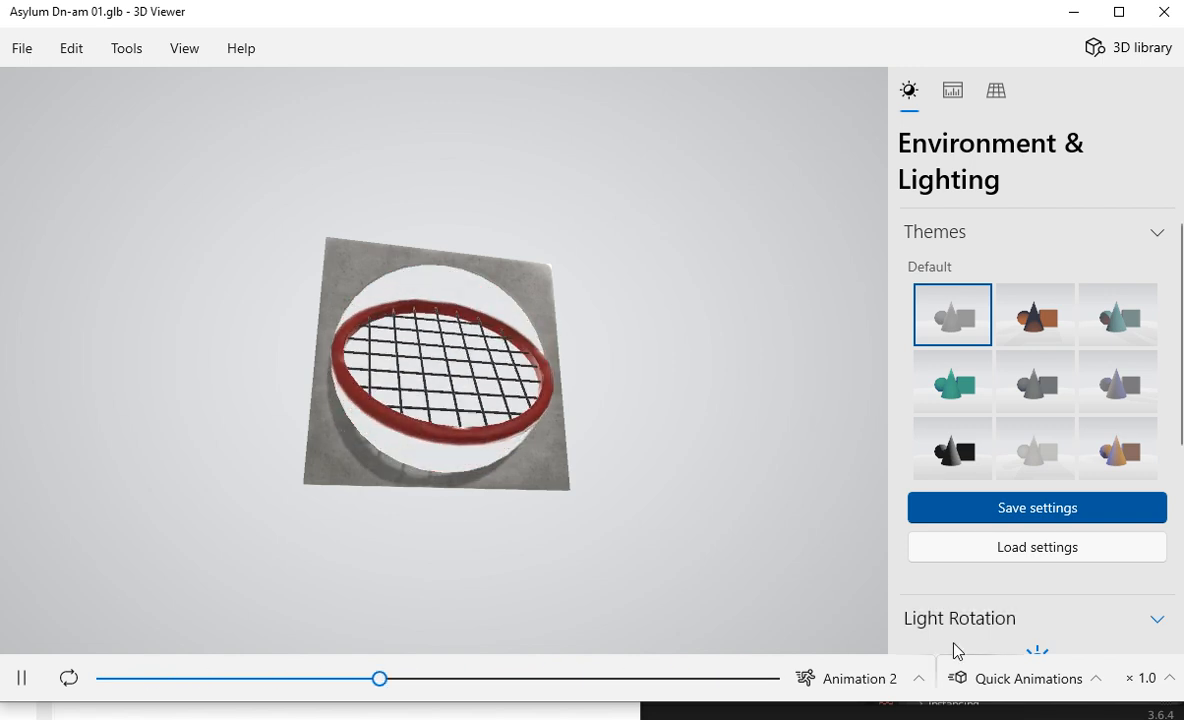
pyautogui.click(859, 677)
pyautogui.click(848, 601)
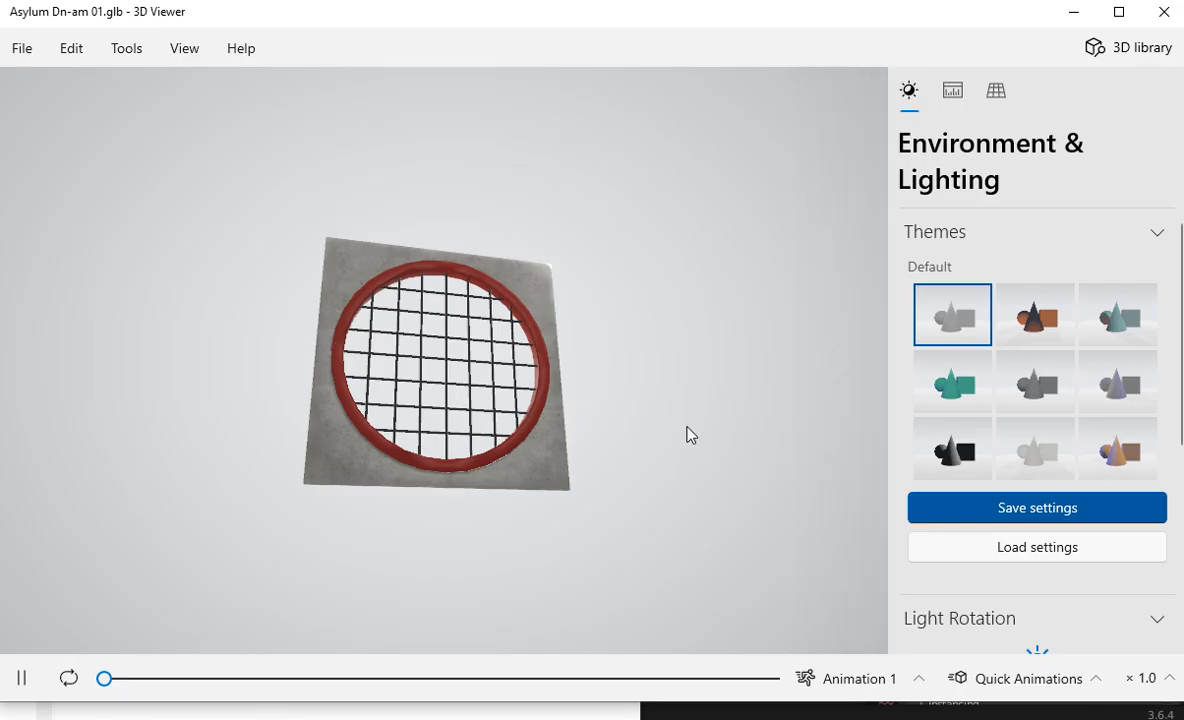
# Step: Compare Animation 1 and Animation 2 again with the wall seen nearly edge-on, ending on Animation 1
pyautogui.moveTo(661, 397); pyautogui.dragTo(655, 233)
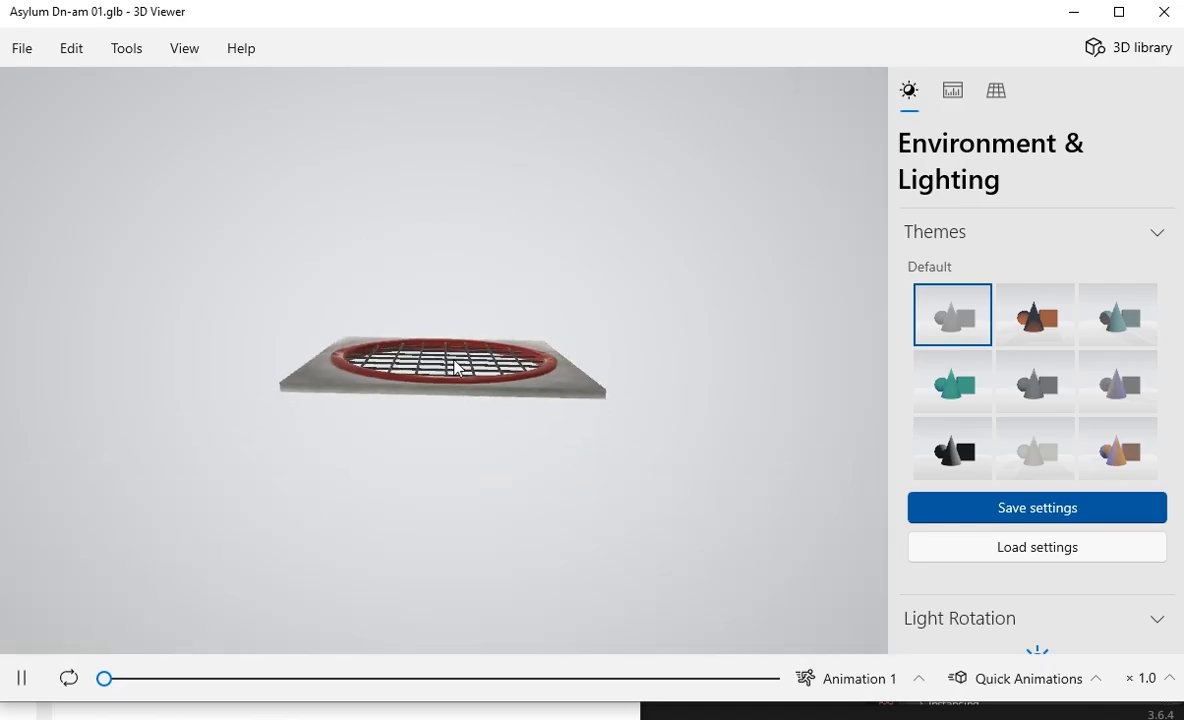
pyautogui.click(830, 677)
pyautogui.click(880, 601)
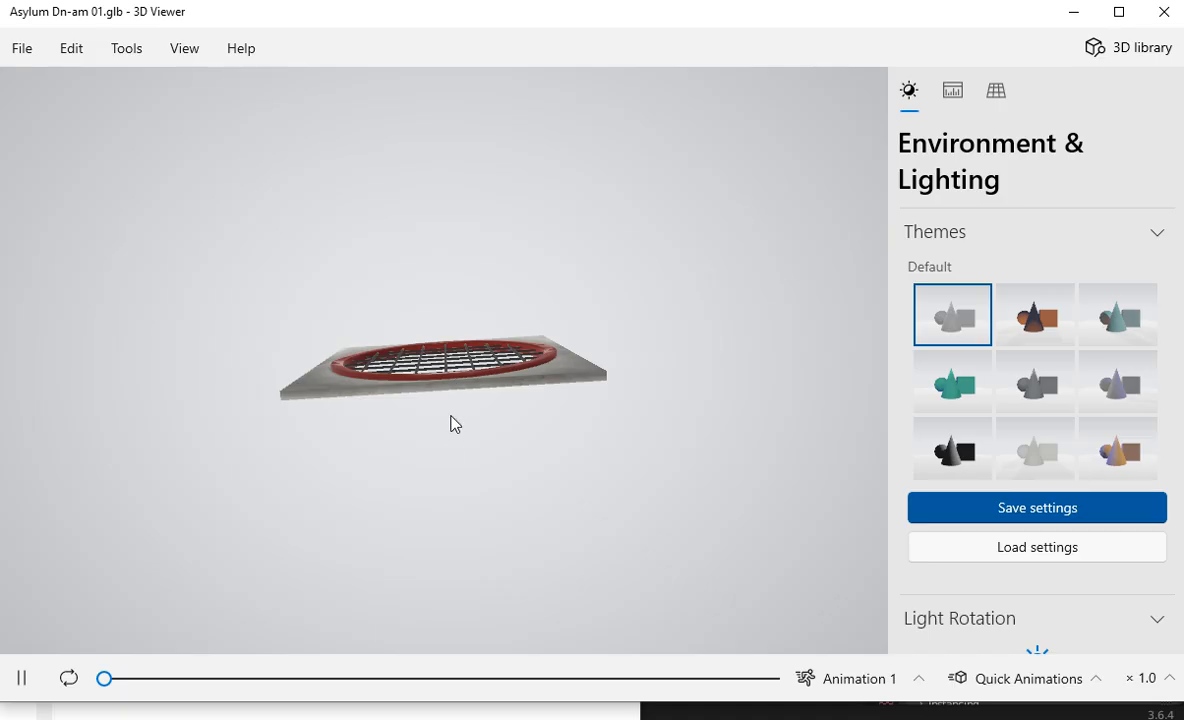
pyautogui.click(853, 688)
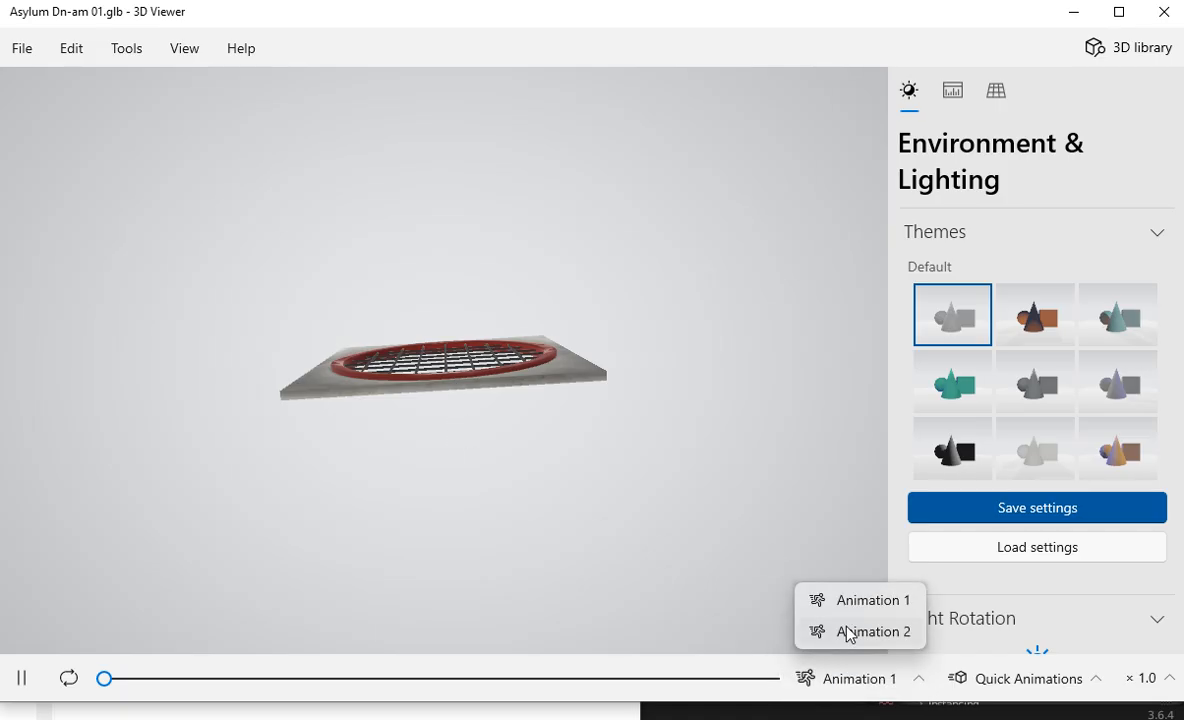
pyautogui.click(849, 633)
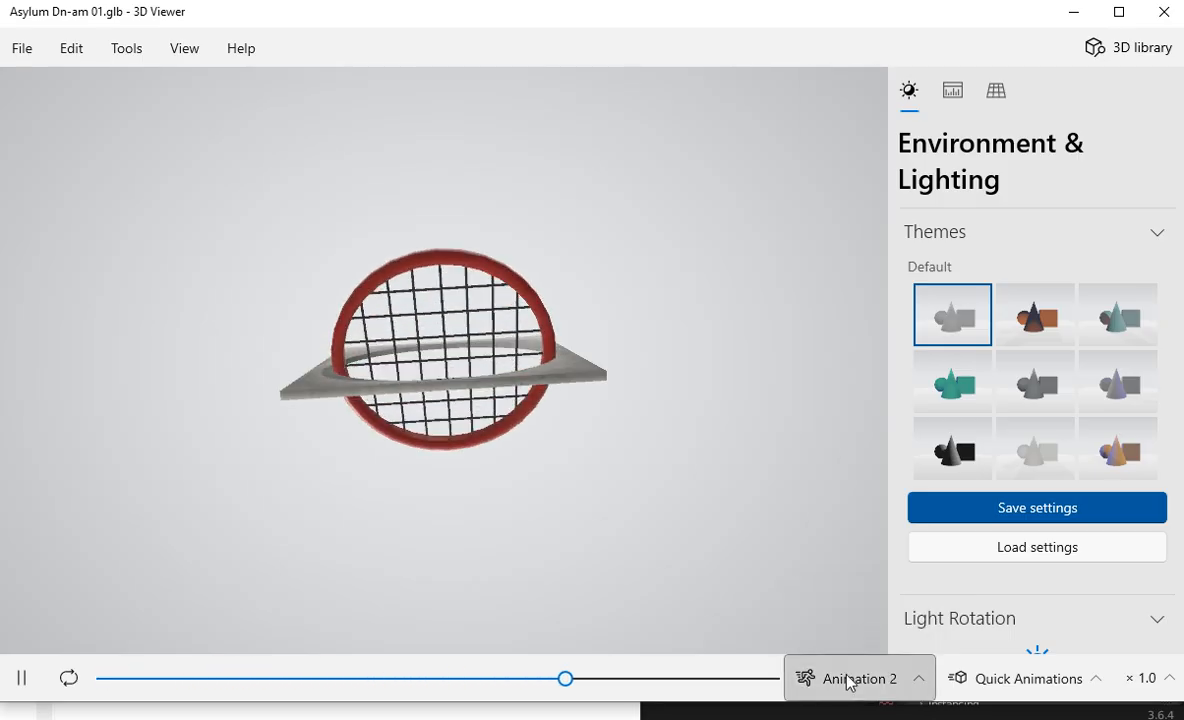
pyautogui.click(849, 683)
pyautogui.click(868, 601)
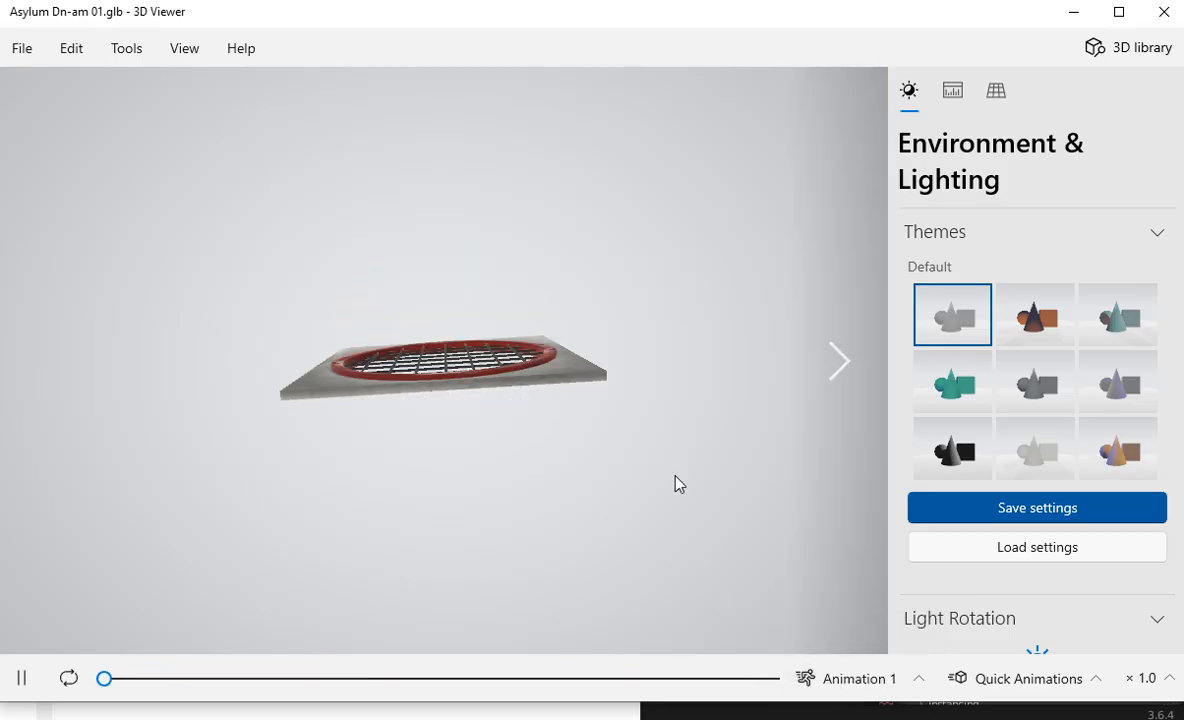
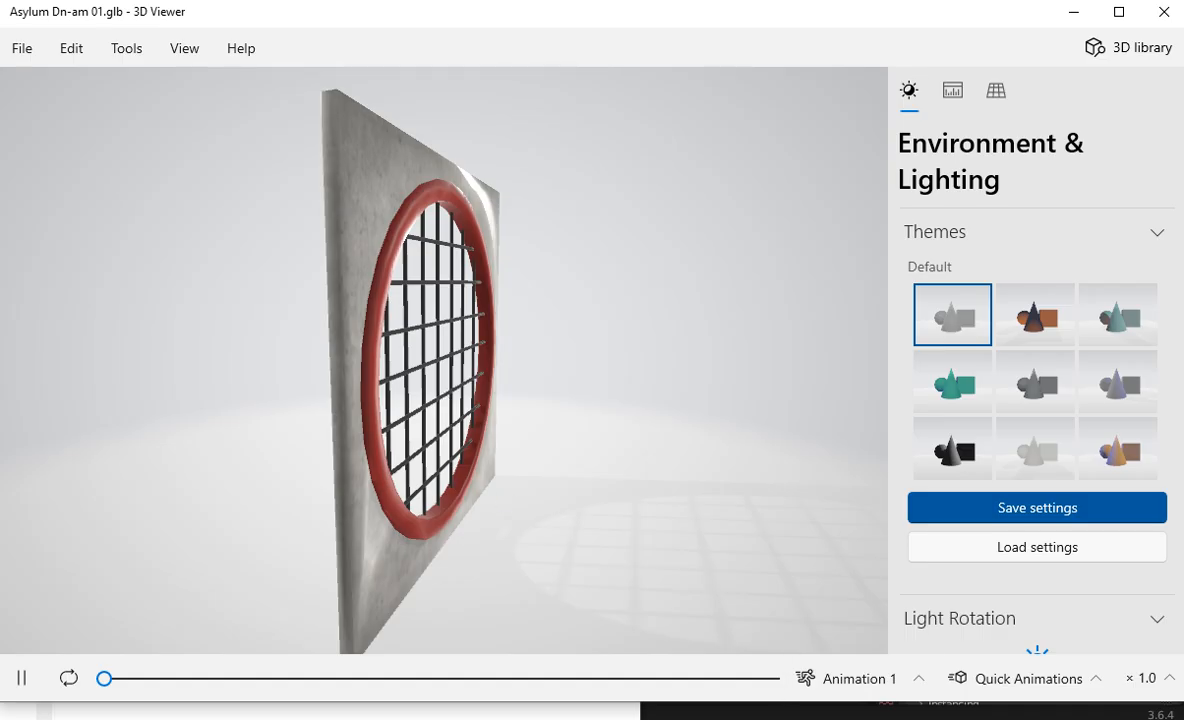
# Step: Pause Animation 2 partway, scrub it forward until the ring-bar lies flat, and rewind it to the start
pyautogui.click(845, 680)
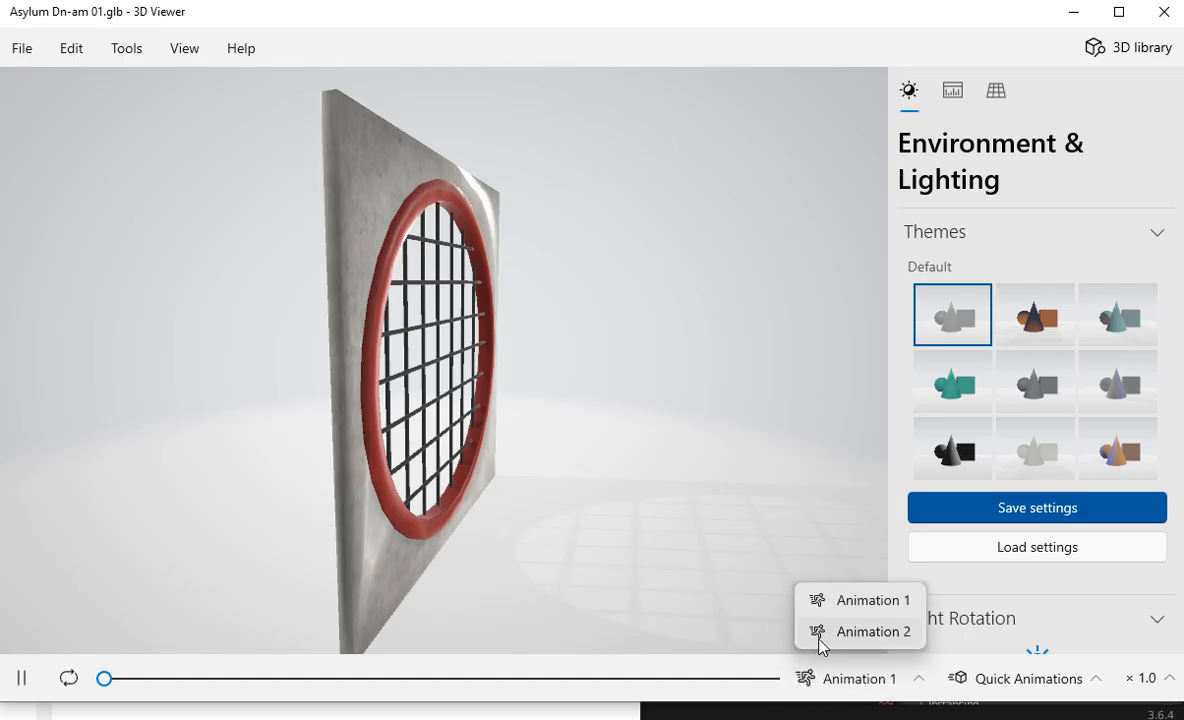
pyautogui.click(822, 632)
pyautogui.click(28, 680)
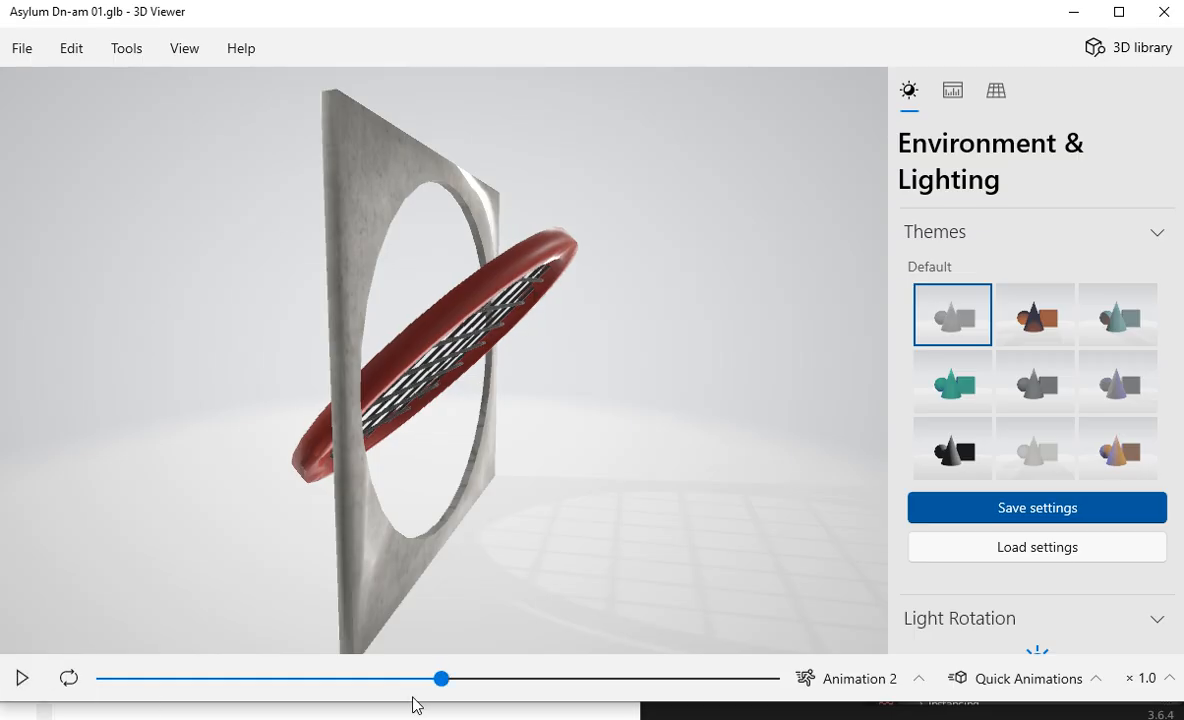
pyautogui.moveTo(441, 678); pyautogui.dragTo(698, 698)
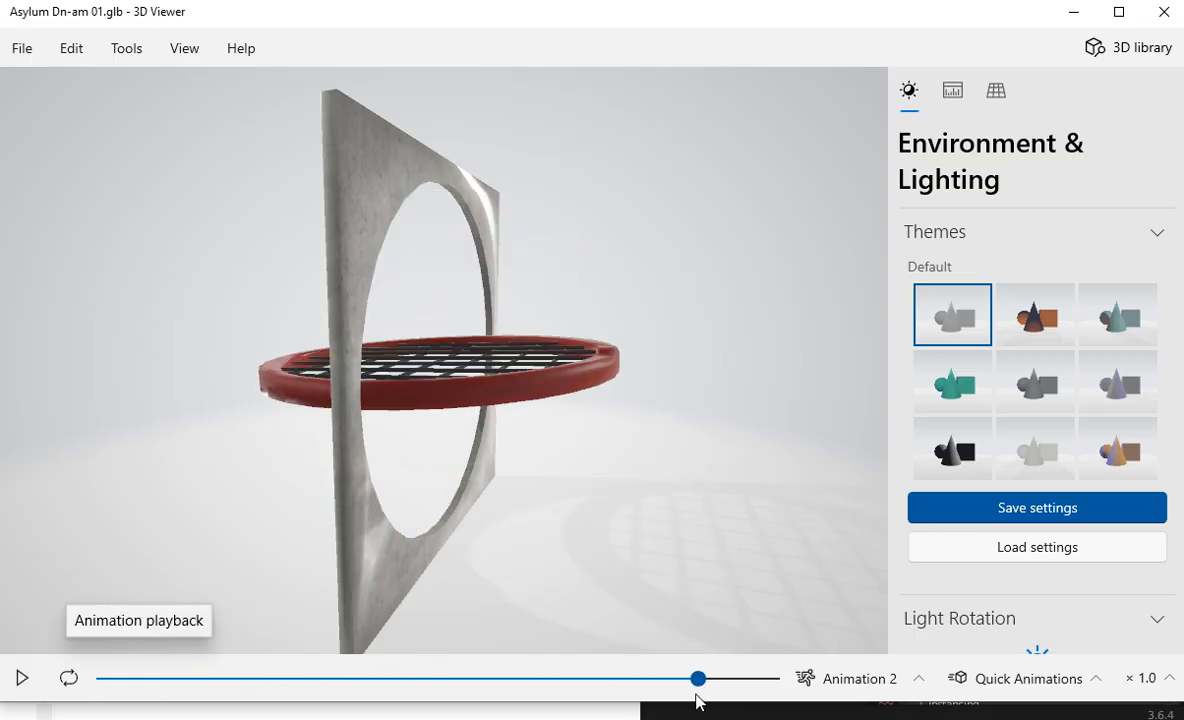
pyautogui.moveTo(388, 503); pyautogui.dragTo(495, 496)
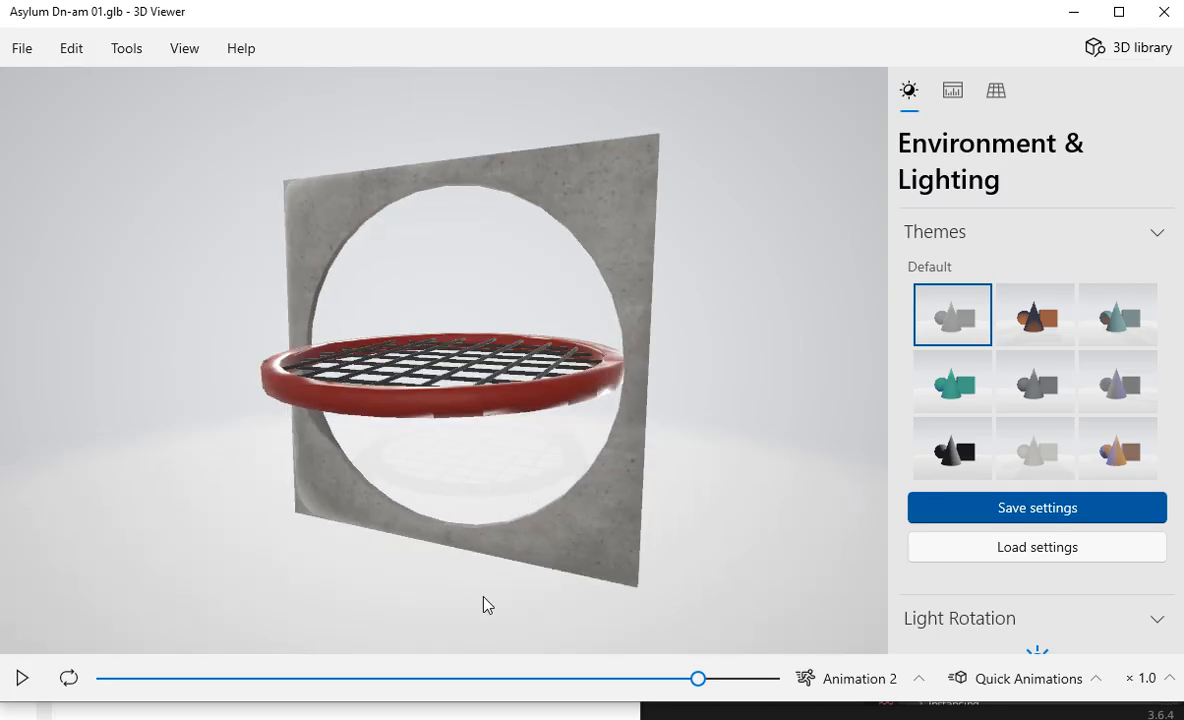
pyautogui.moveTo(698, 679); pyautogui.dragTo(98, 680)
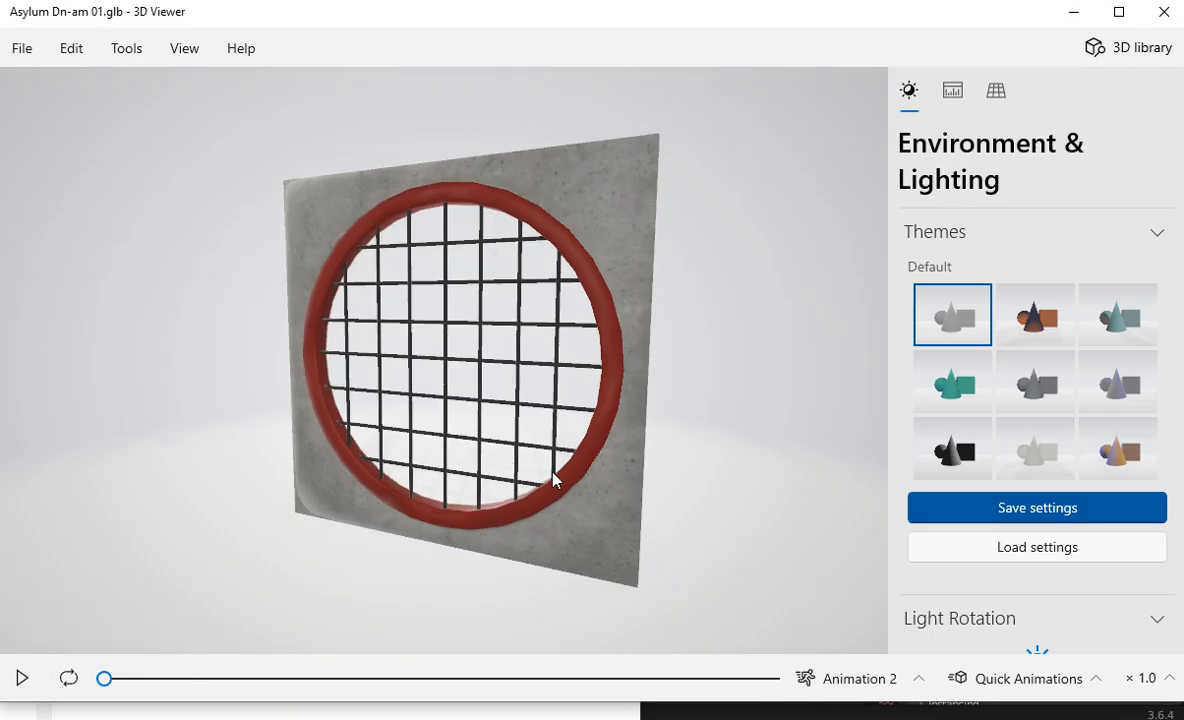
# Step: Examine the closed ring-bar and wall from several angles and distances, and check the mesh's triangle wireframe before restoring the textured display
pyautogui.moveTo(553, 480); pyautogui.dragTo(586, 460)
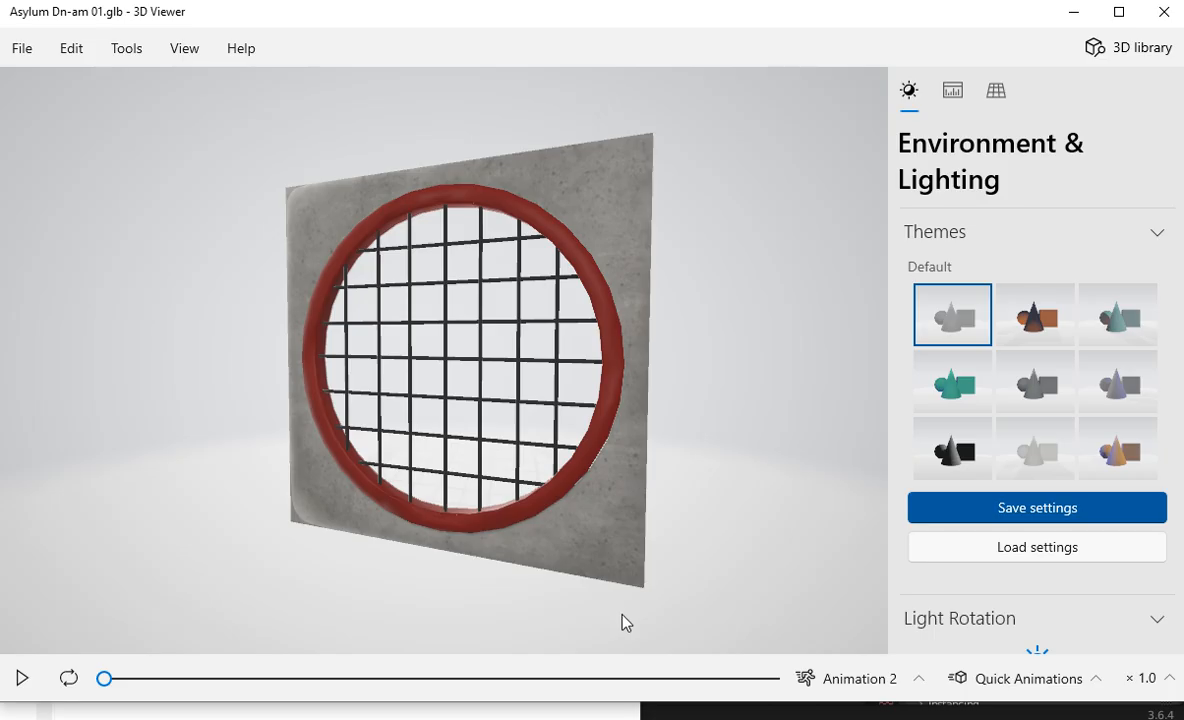
pyautogui.moveTo(576, 543); pyautogui.dragTo(617, 535)
pyautogui.moveTo(626, 457); pyautogui.dragTo(530, 457)
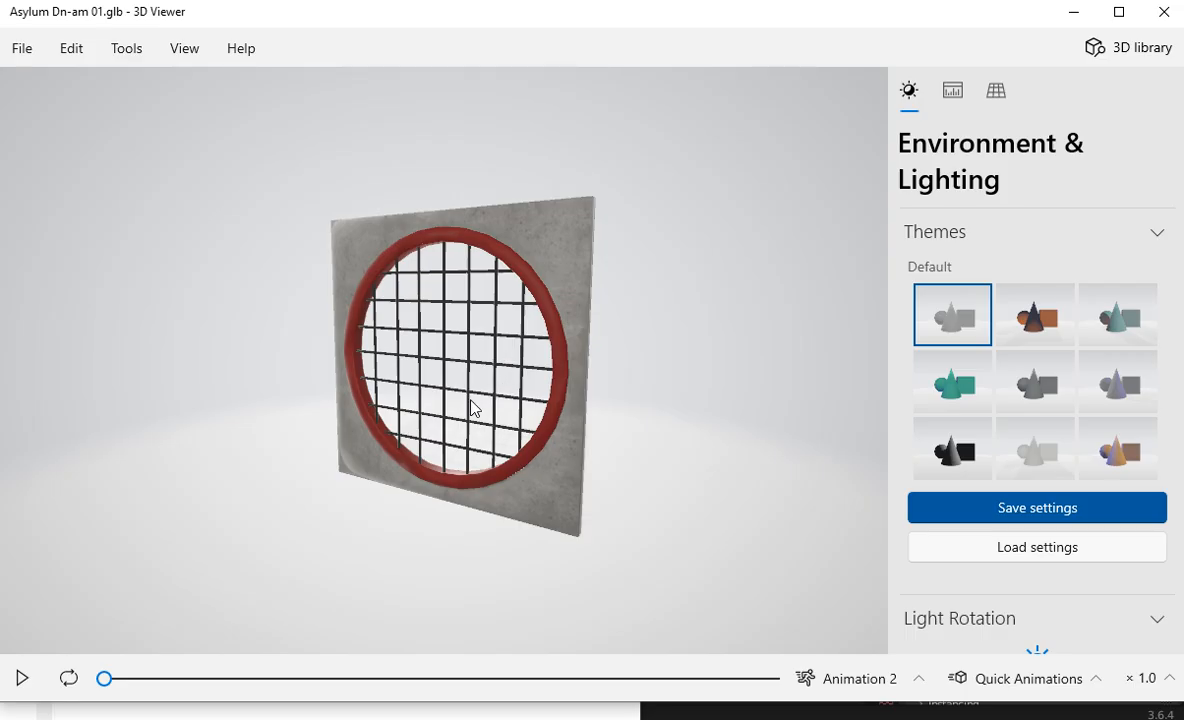
pyautogui.moveTo(656, 408); pyautogui.dragTo(494, 460)
pyautogui.moveTo(470, 491); pyautogui.dragTo(432, 350)
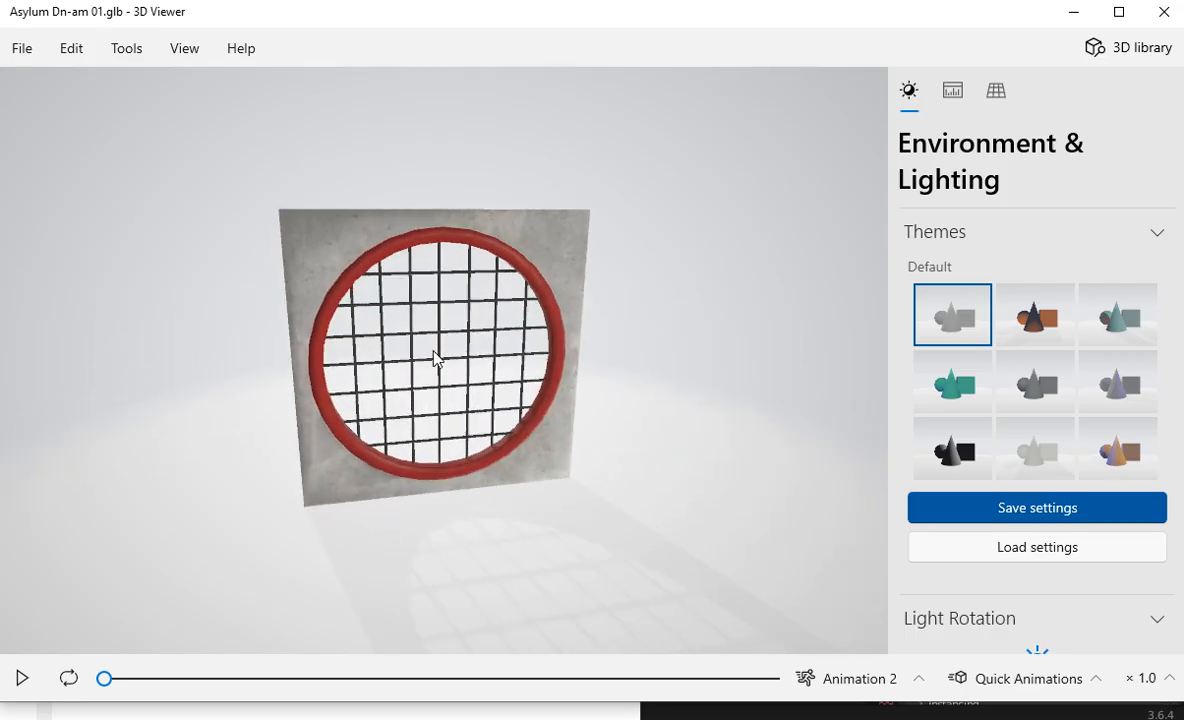
pyautogui.scroll(5, 443, 387)
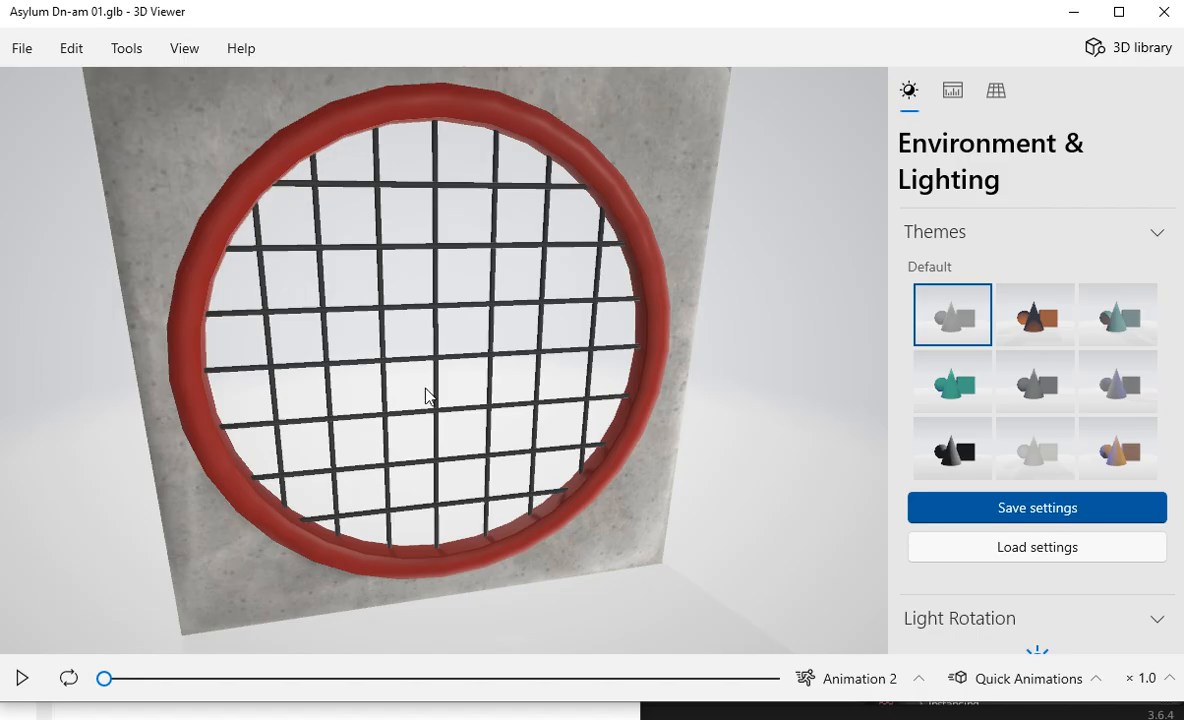
pyautogui.scroll(-5, 563, 418)
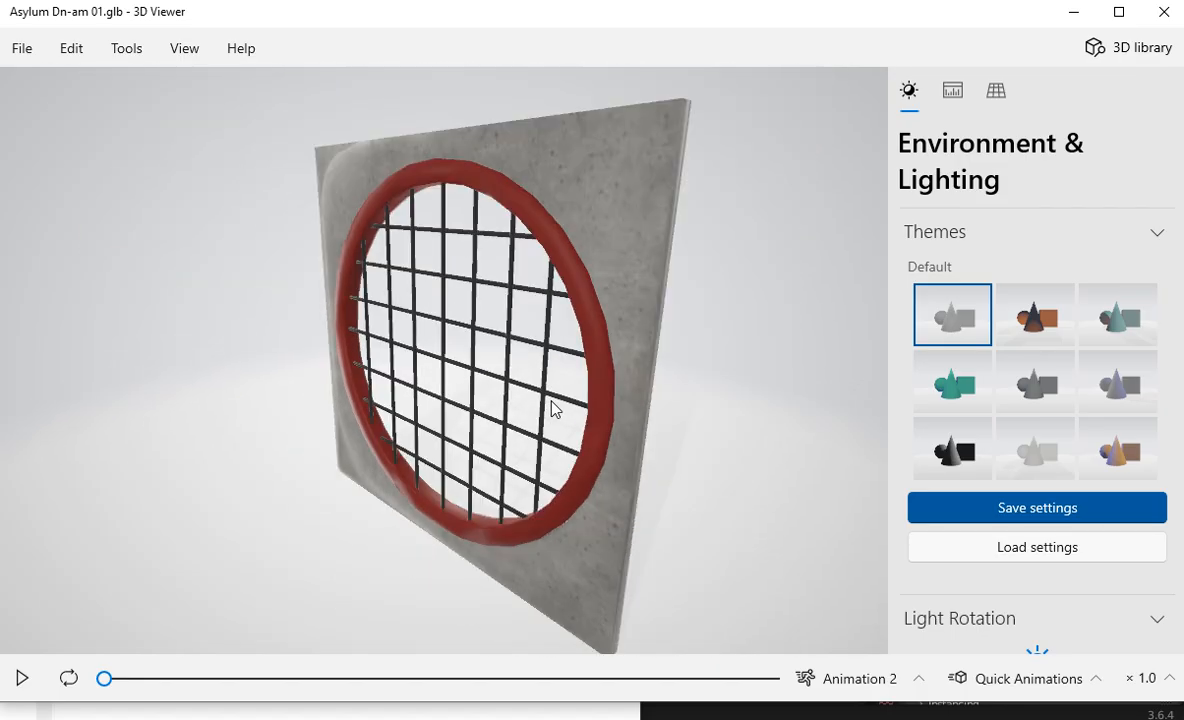
pyautogui.moveTo(588, 385); pyautogui.dragTo(740, 410)
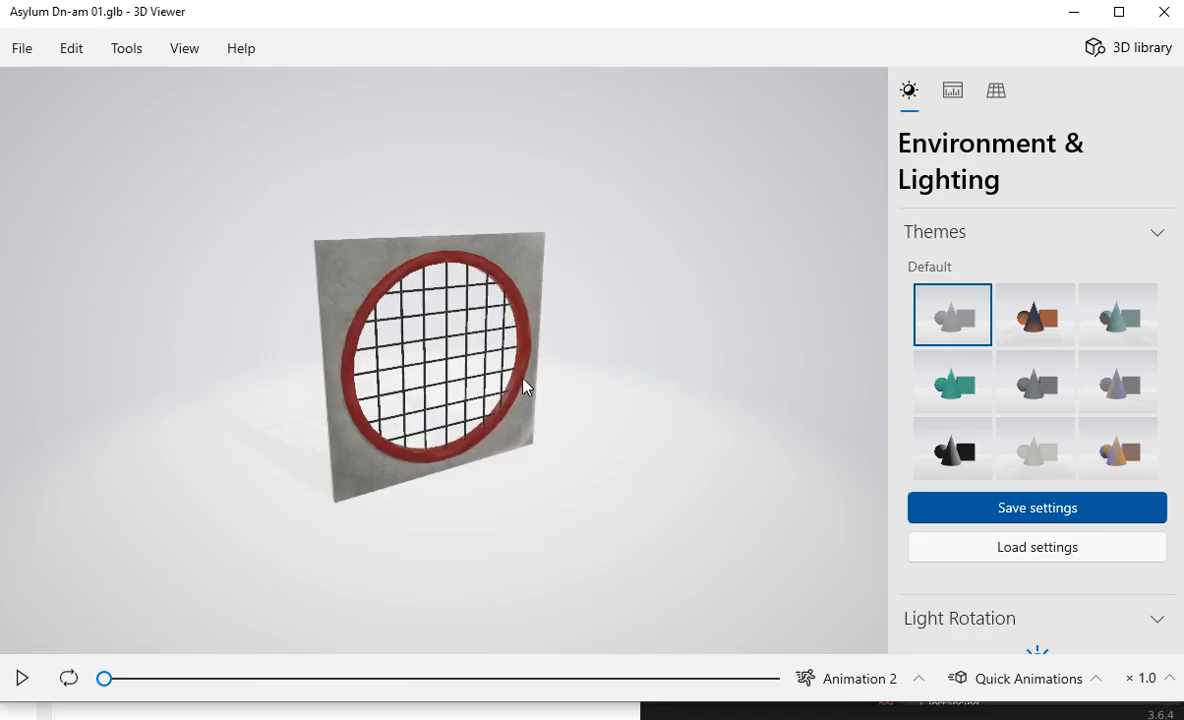
pyautogui.click(954, 95)
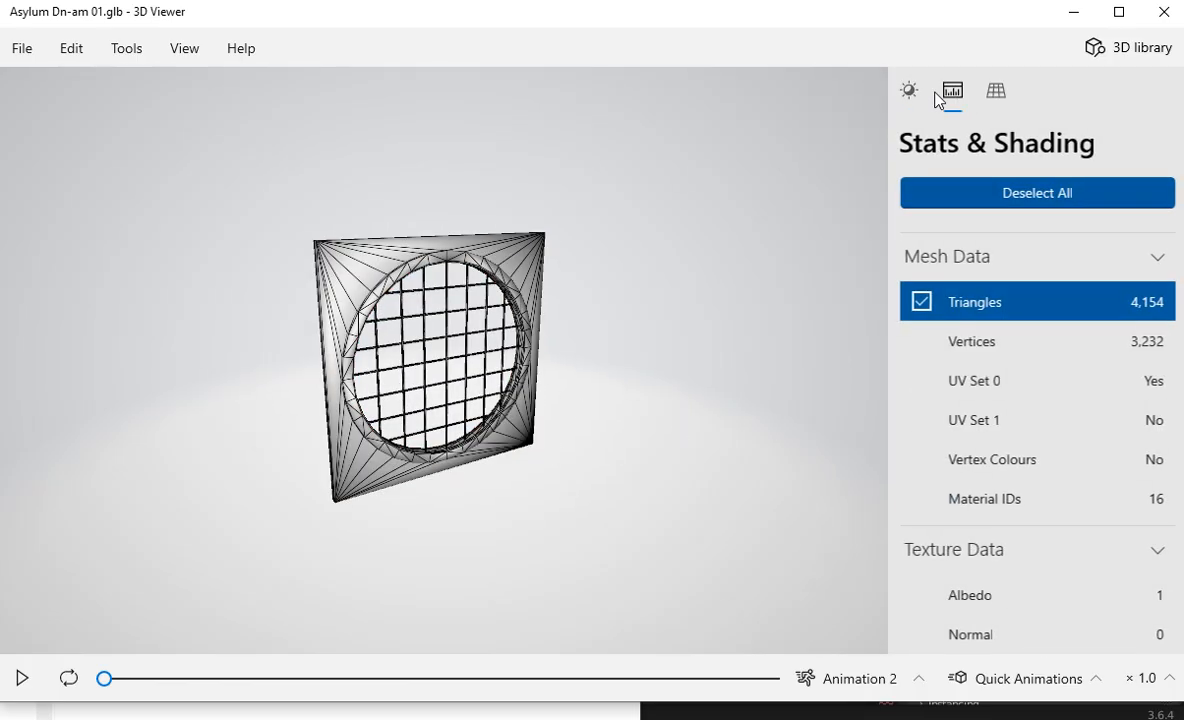
pyautogui.click(910, 91)
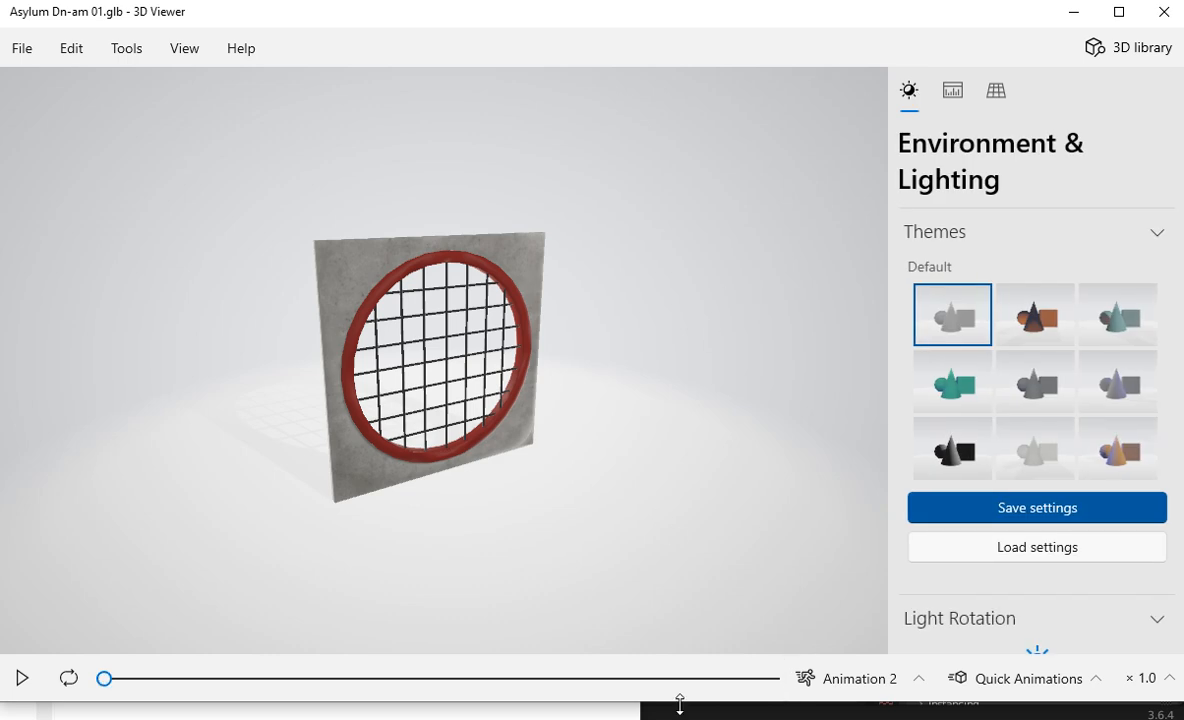
# Step: Switch to Animation 1 with the wall seen from the front, and play Animation 2 from that same view
pyautogui.click(845, 679)
pyautogui.click(836, 601)
pyautogui.moveTo(520, 428); pyautogui.dragTo(477, 395)
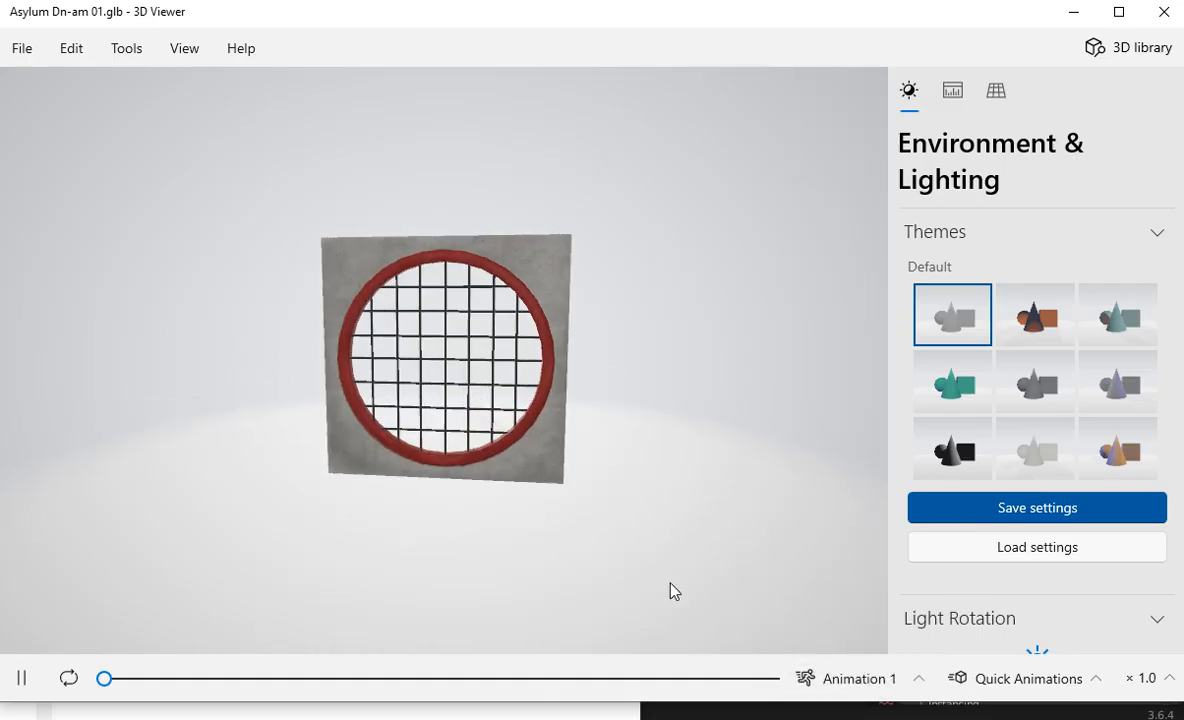
pyautogui.click(840, 679)
pyautogui.click(858, 634)
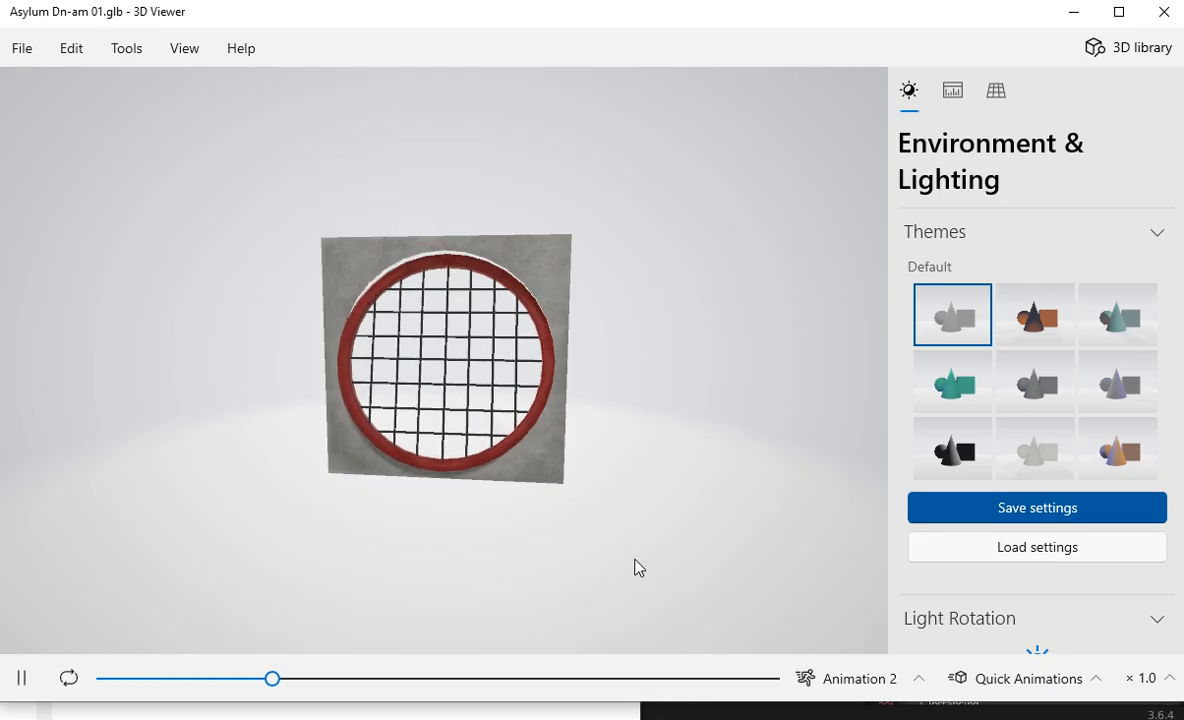
pyautogui.click(828, 680)
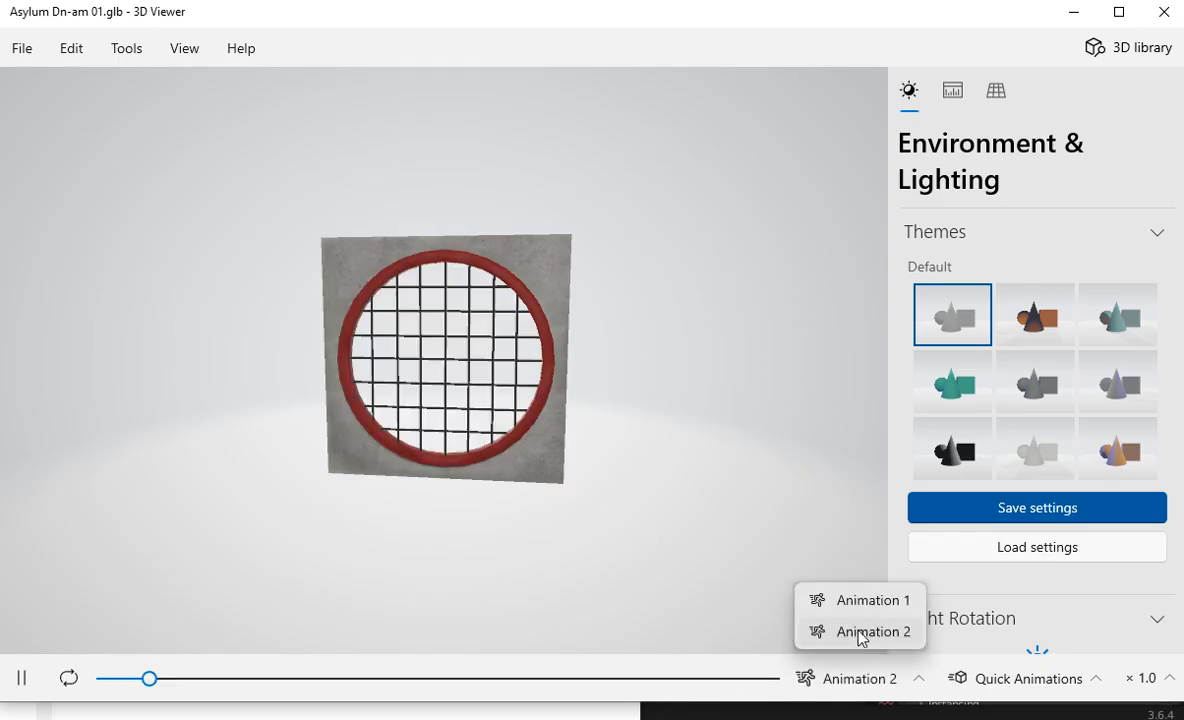
pyautogui.click(698, 525)
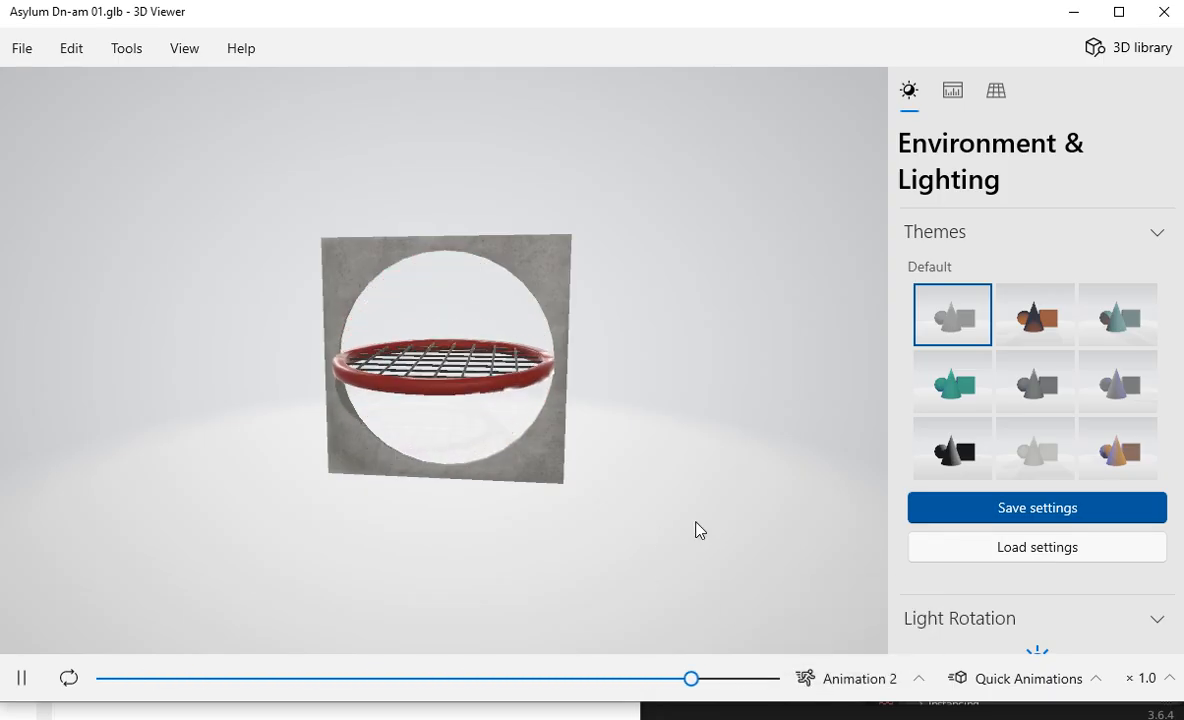